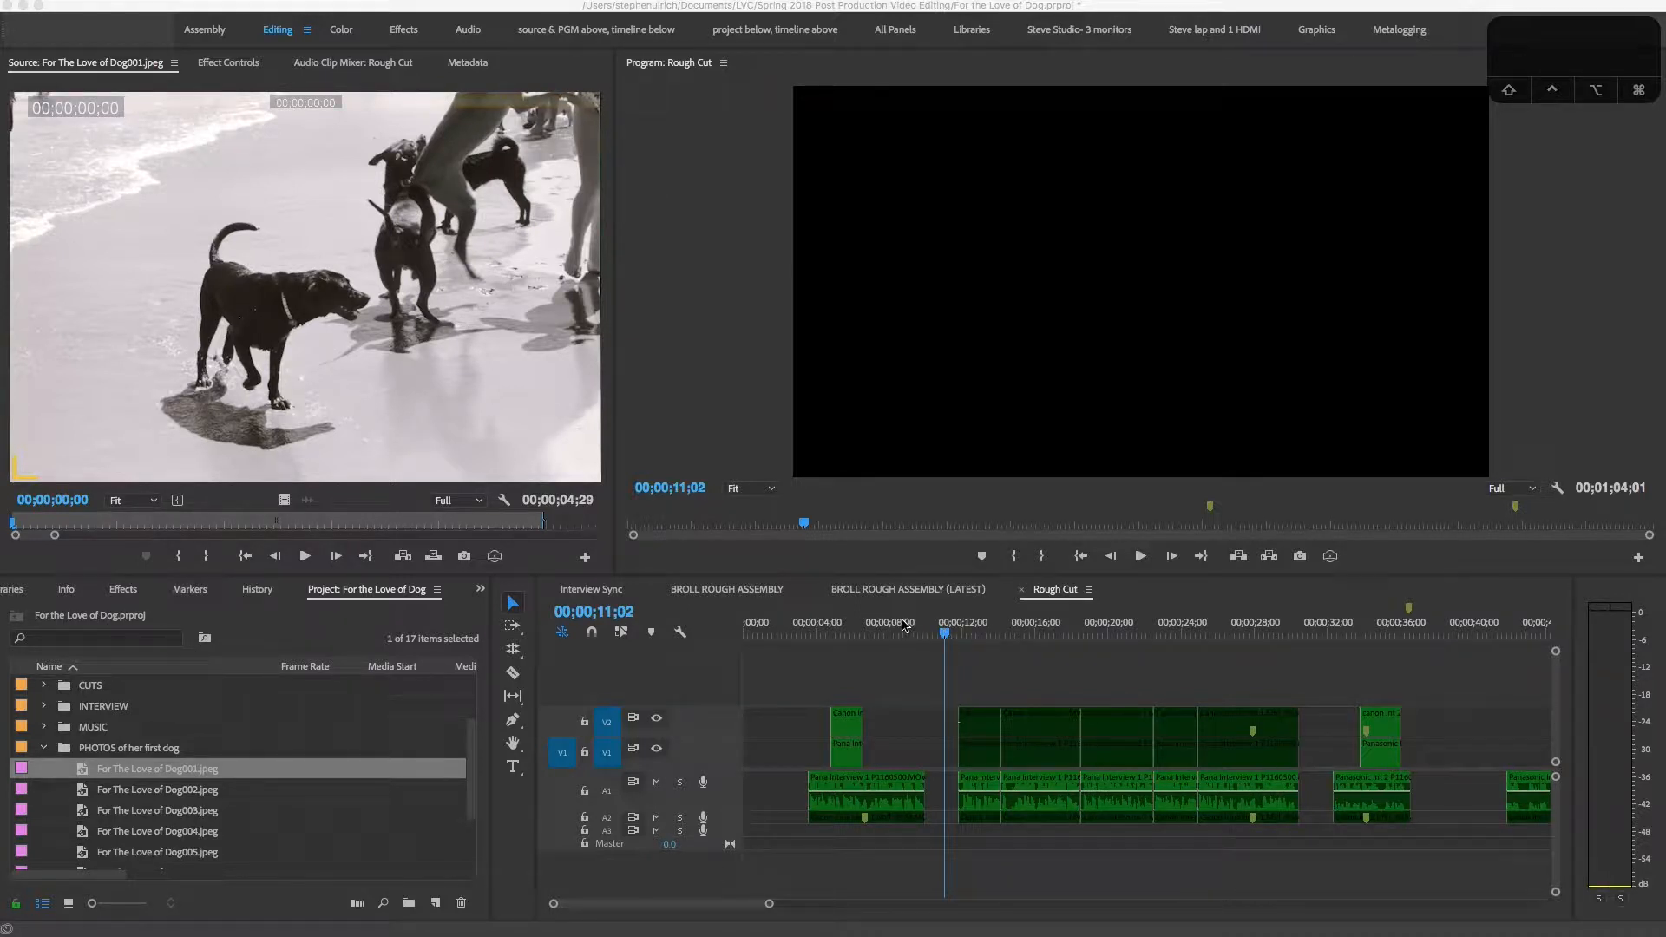
scroll(187, 794, "down", 2)
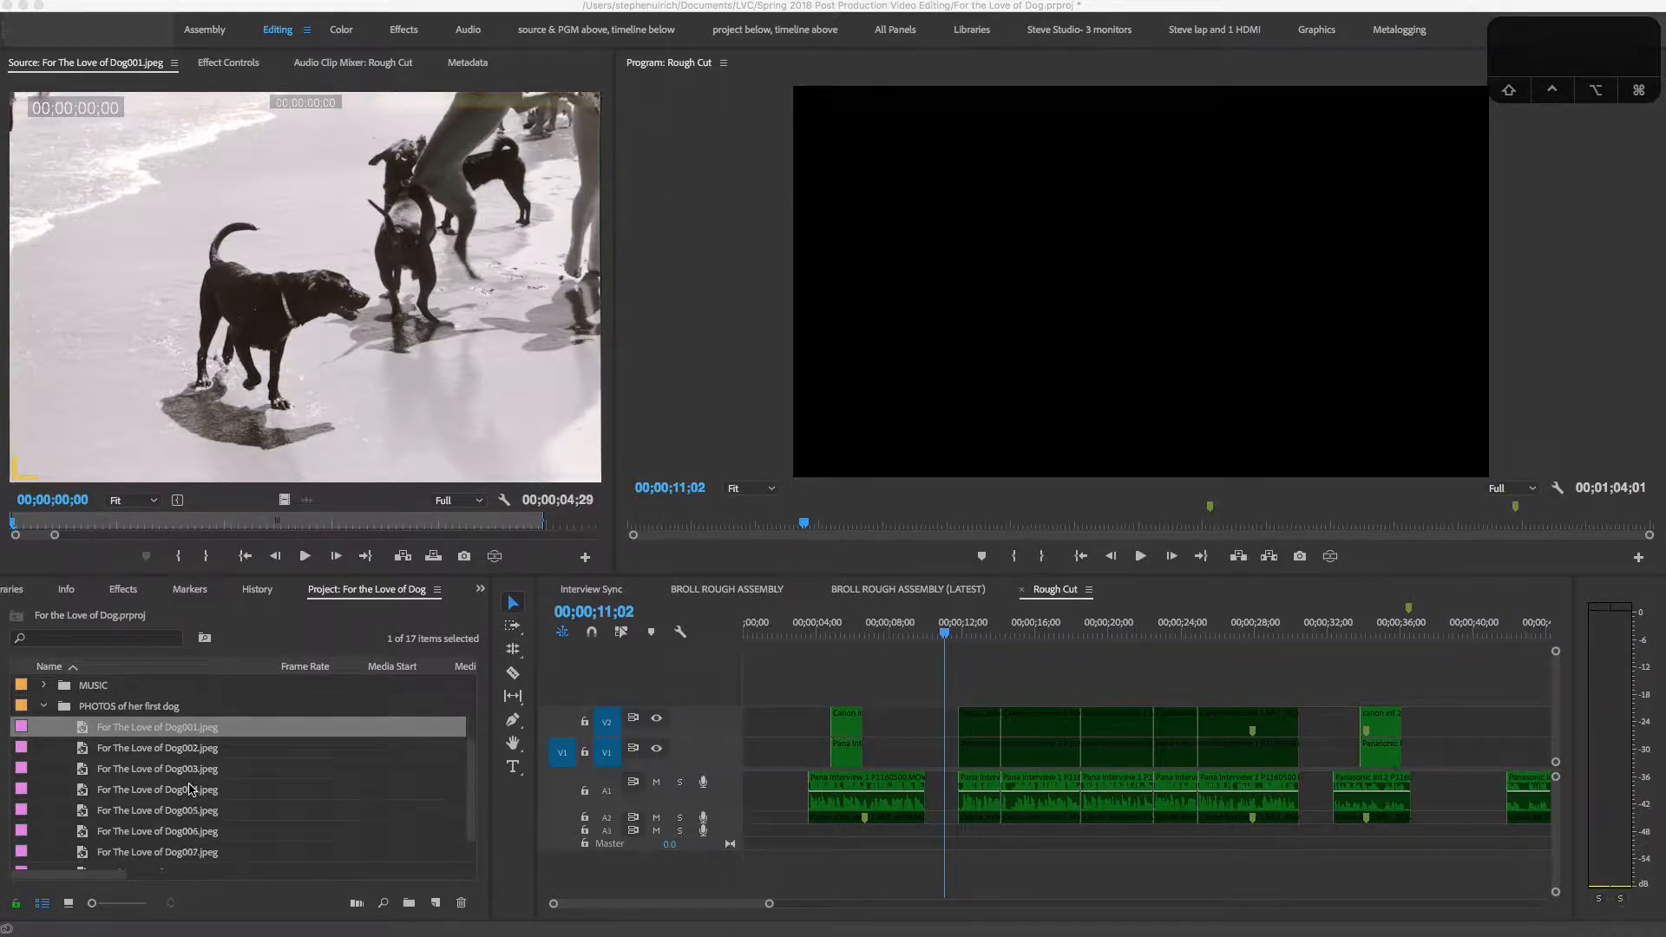
scroll(183, 786, "down", 1)
scroll(185, 784, "up", 2)
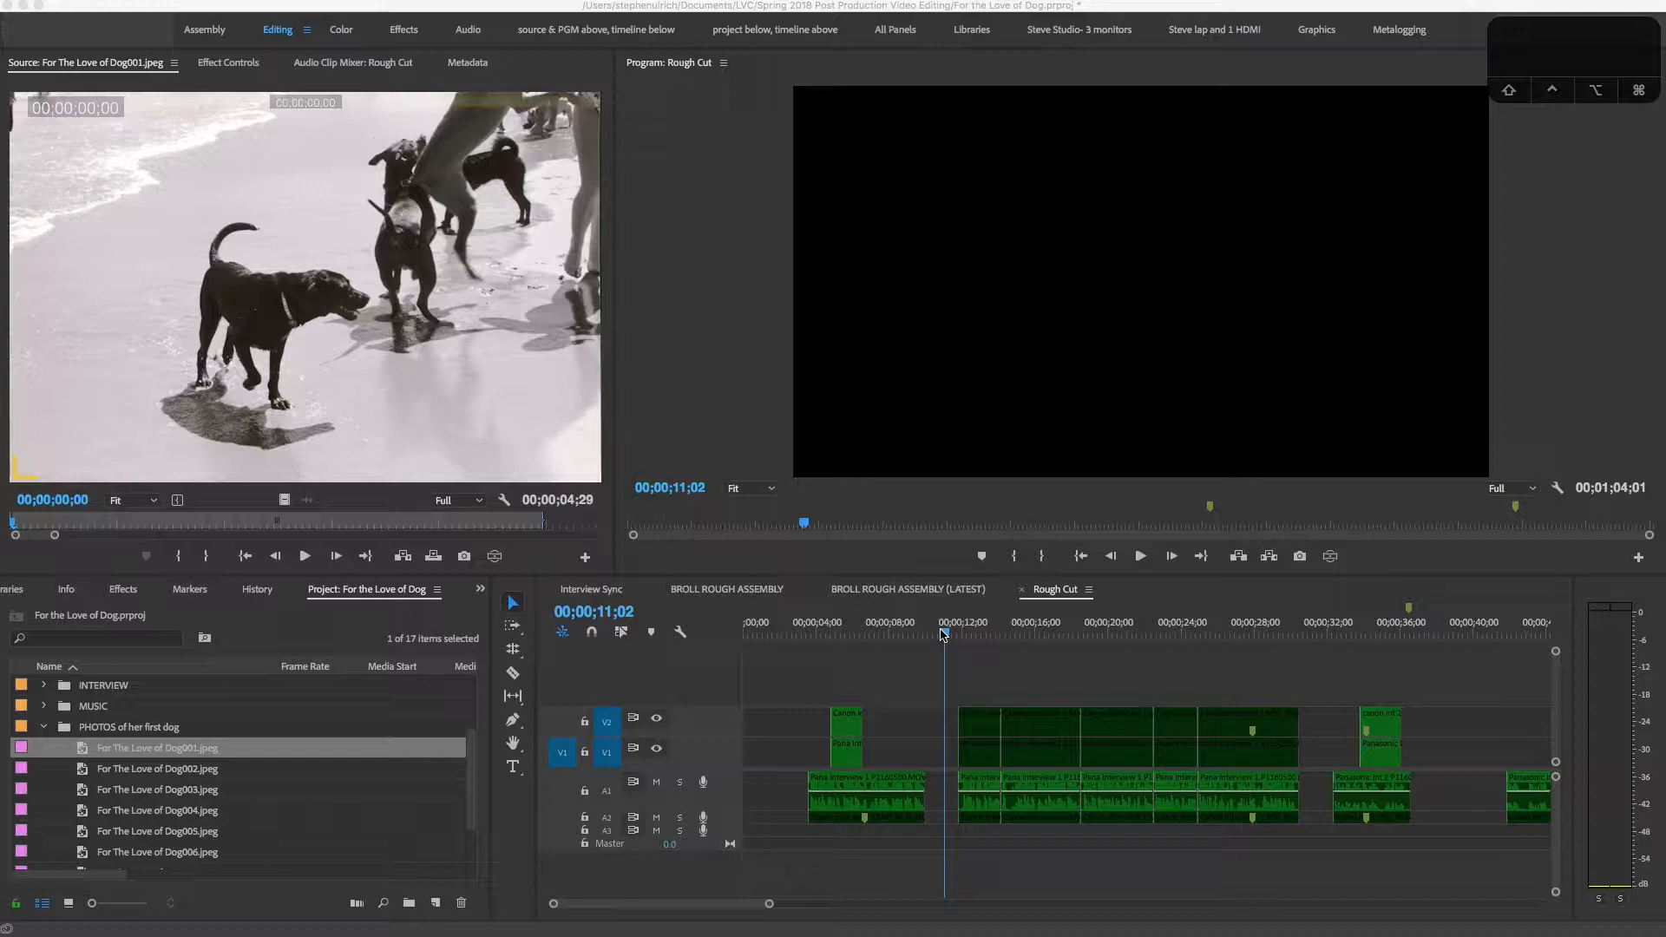
right_click(992, 734)
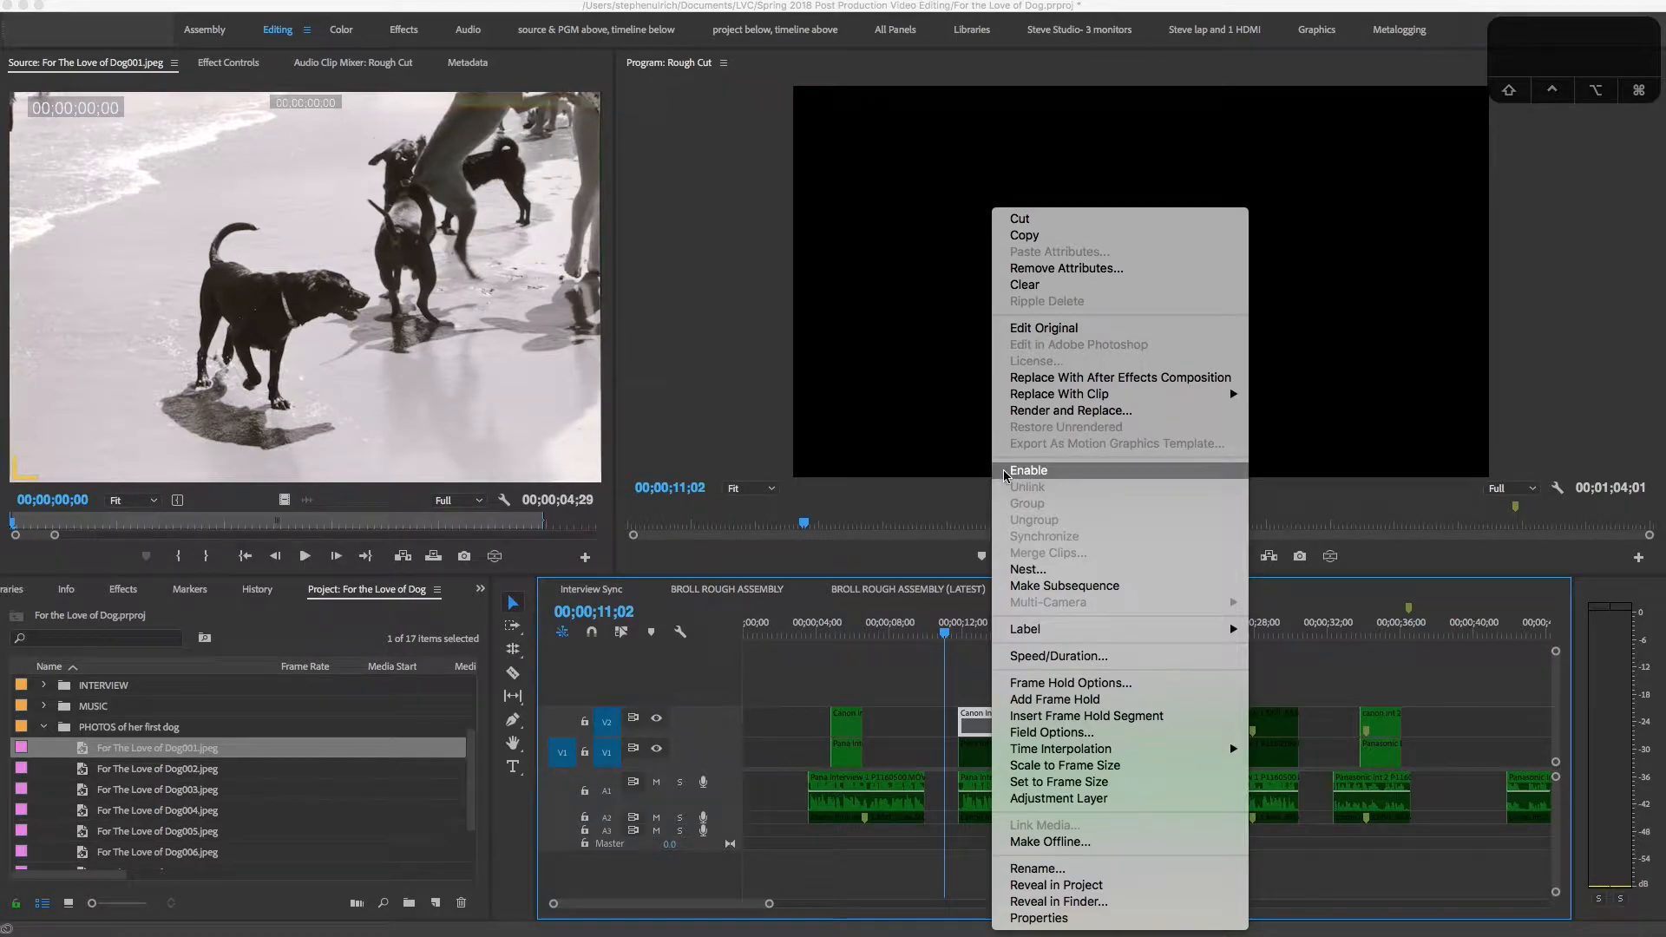
left_click(929, 667)
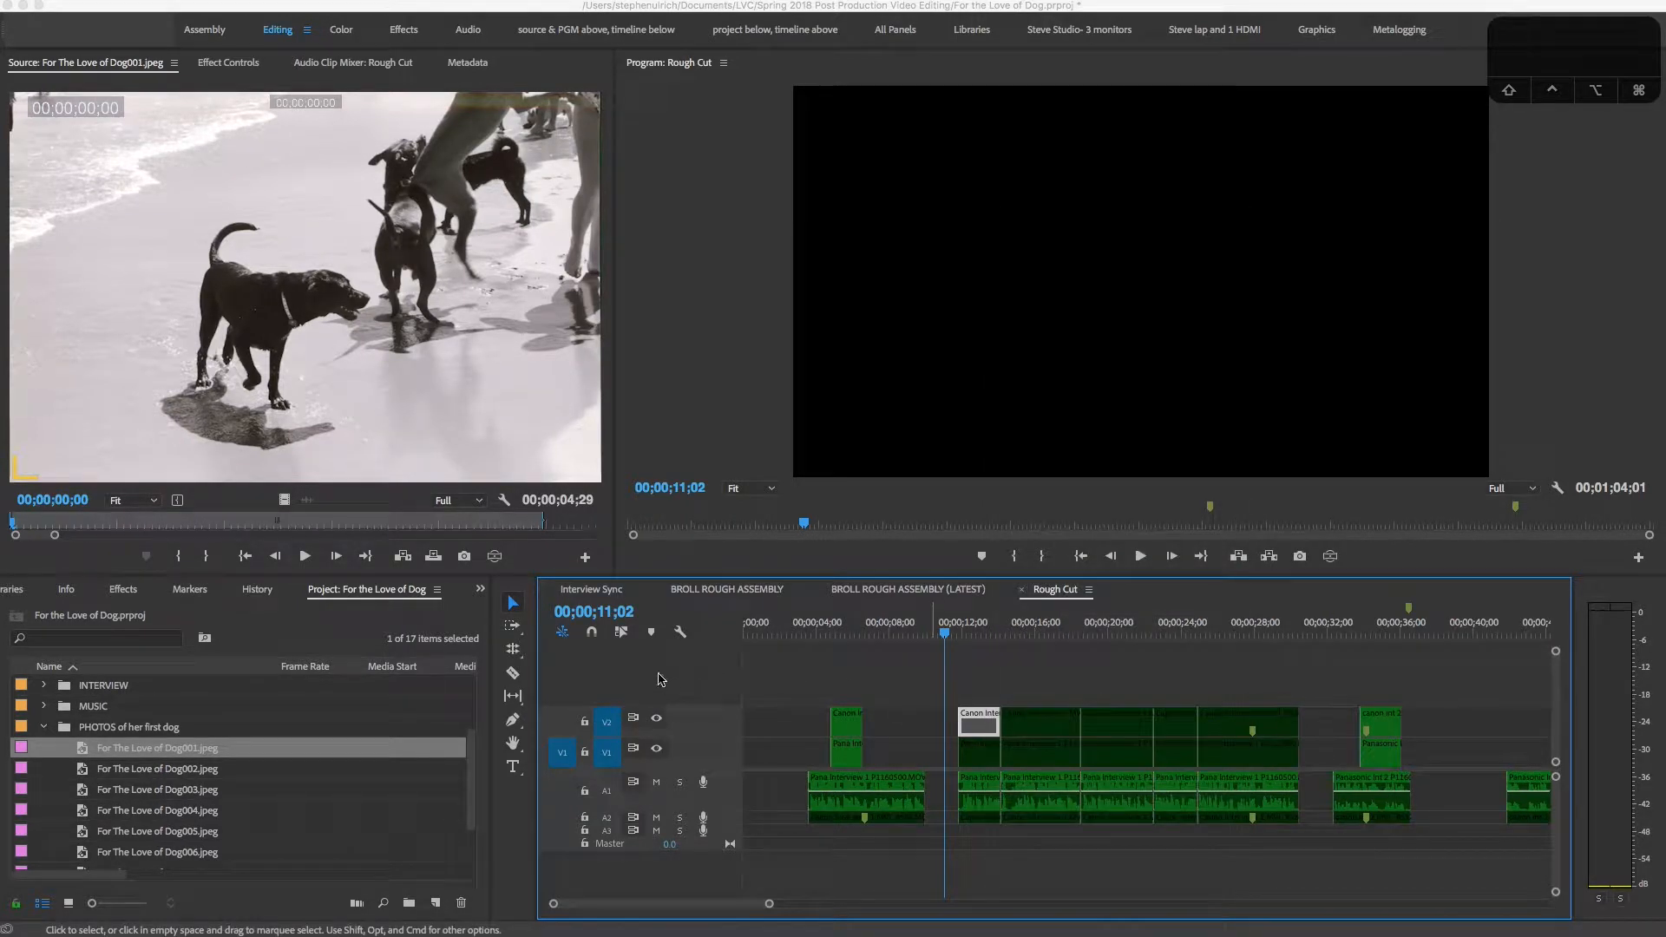
Add one video track after Video 2 and one standard audio track after Audio 3 to the Rough Cut sequence.
right_click(703, 700)
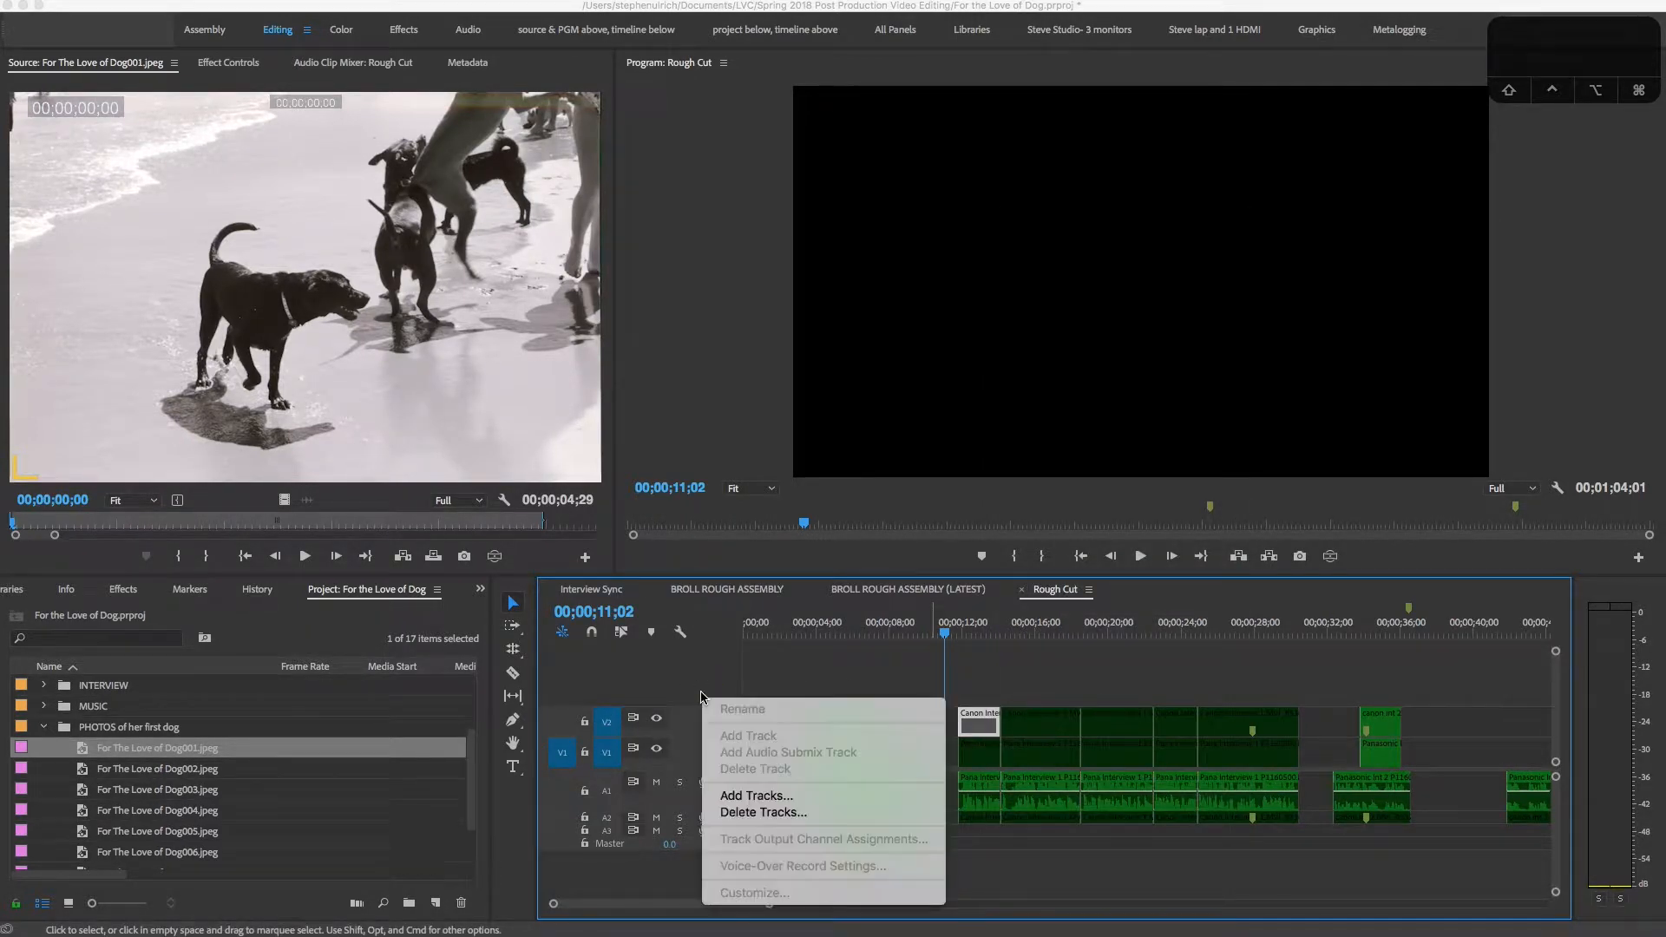
left_click(762, 797)
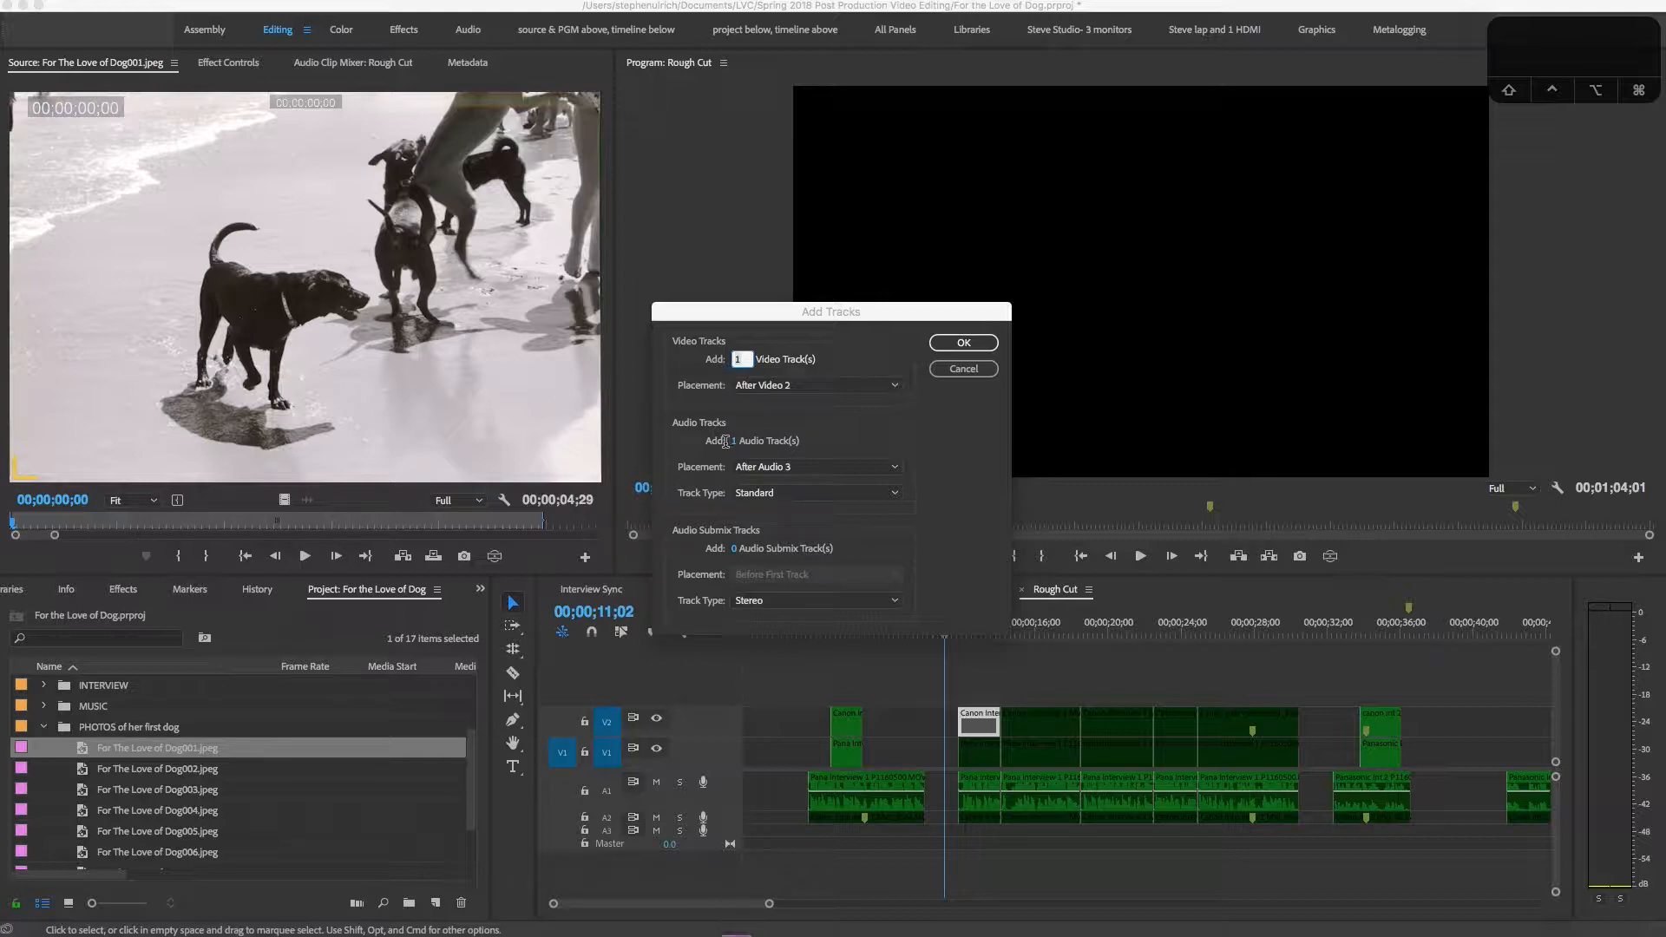
left_click(962, 345)
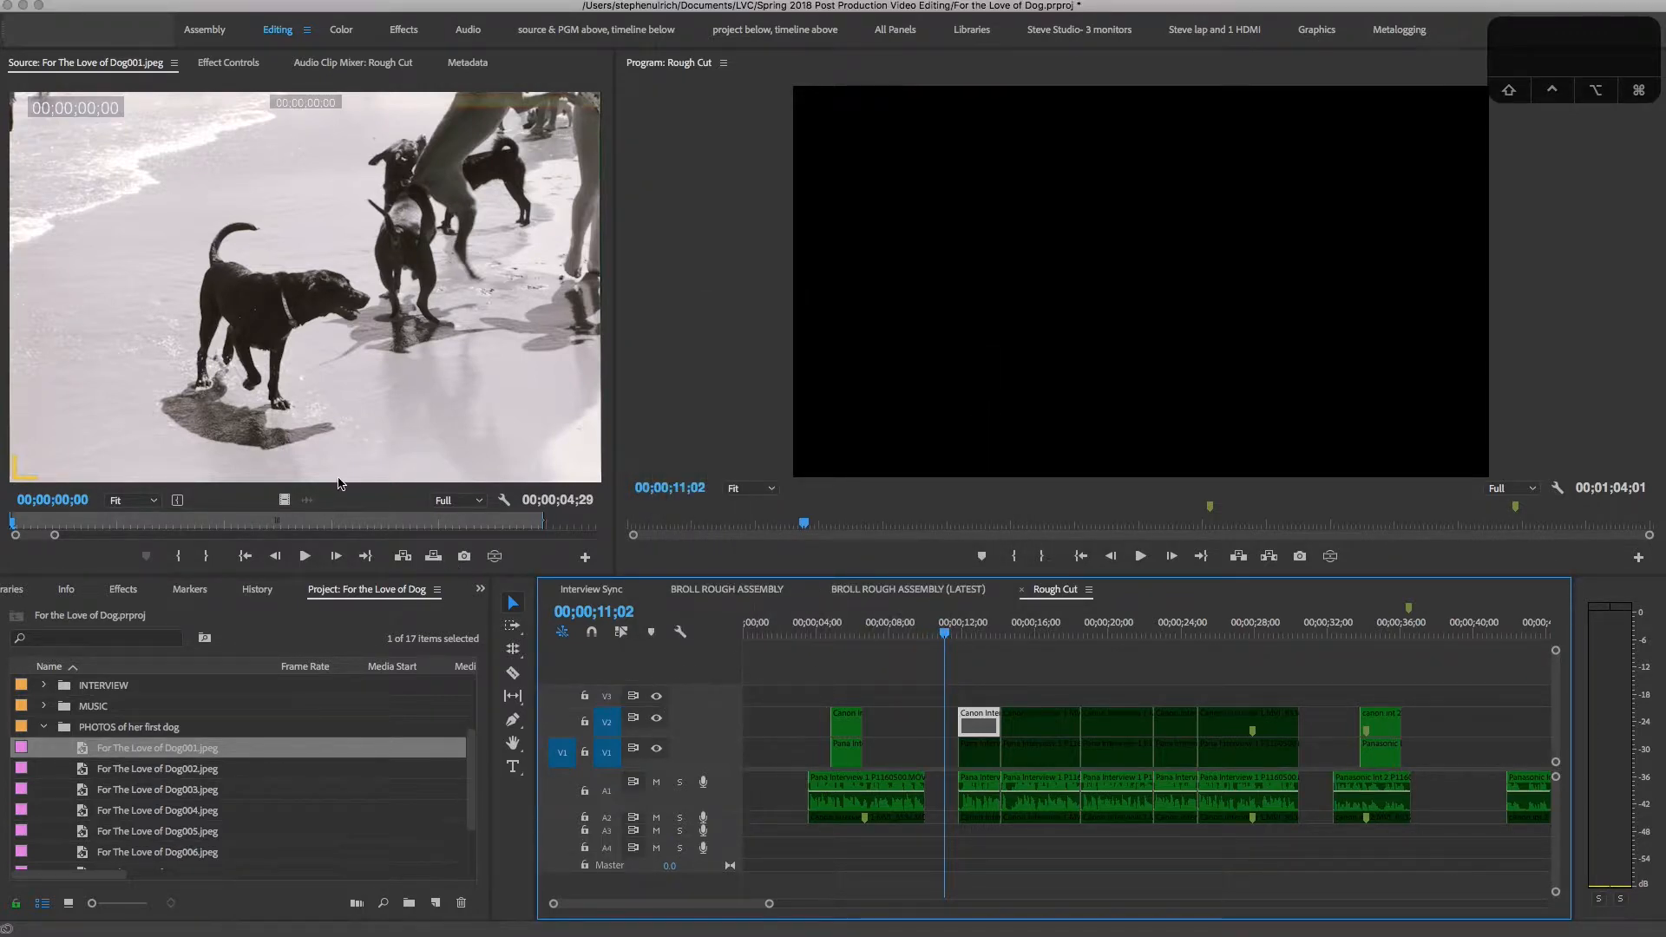
Load For The Love of Dog001.jpeg into the source monitor and set its In point at 00;00;00;23.
double_click(79, 754)
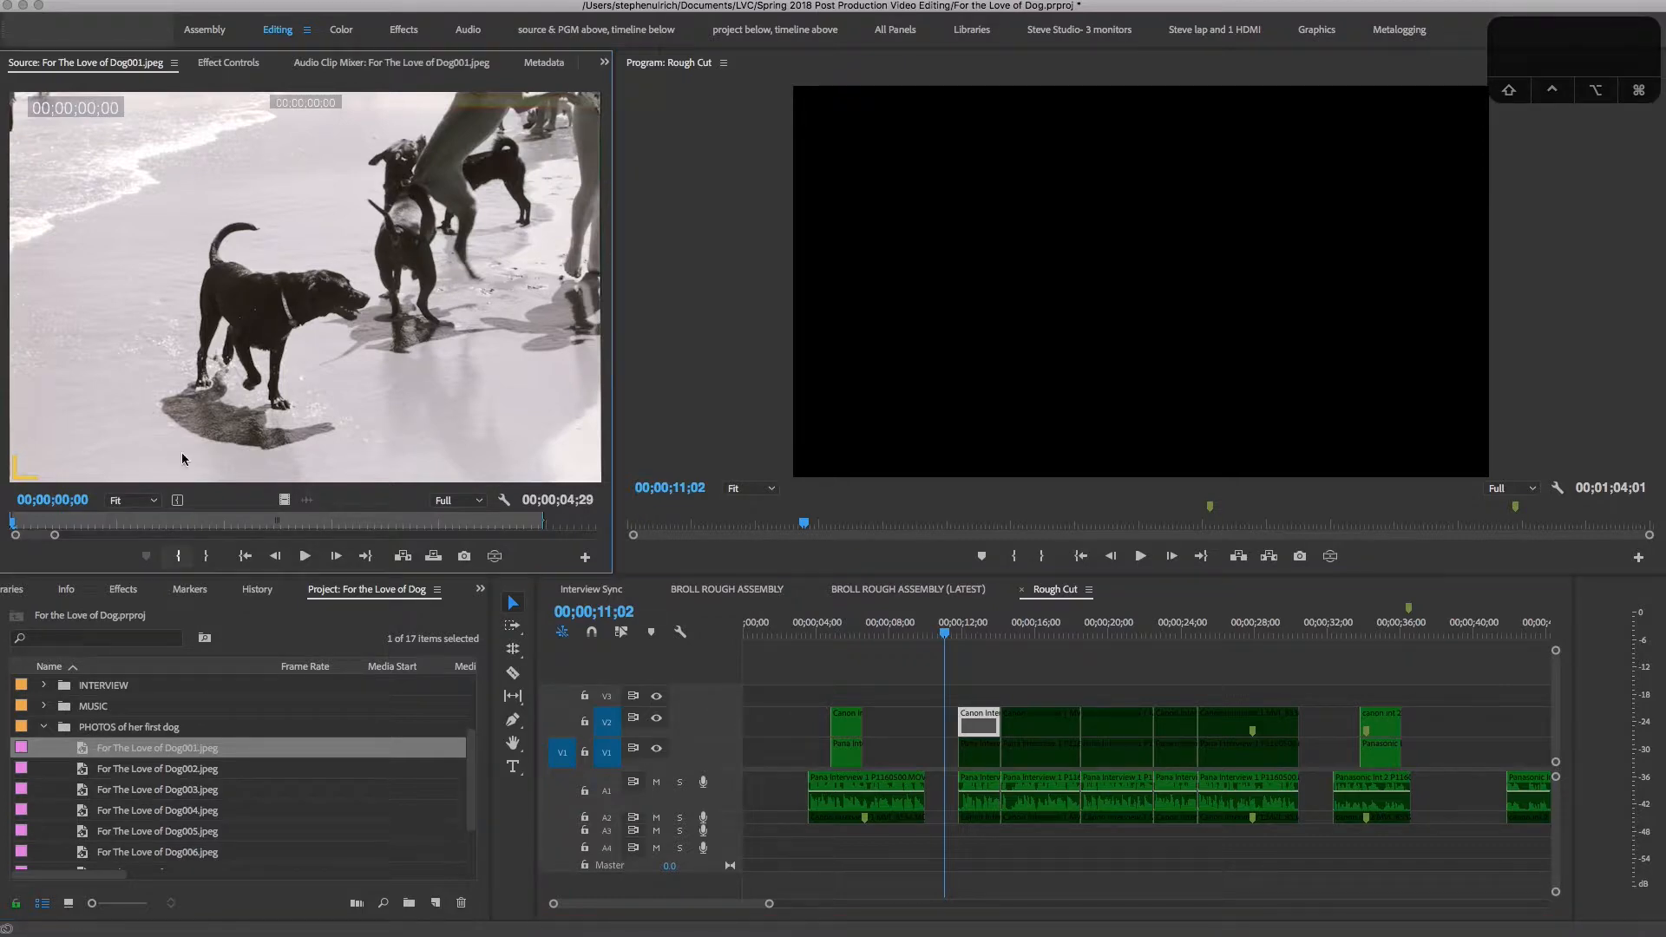
left_click(63, 524)
key("i")
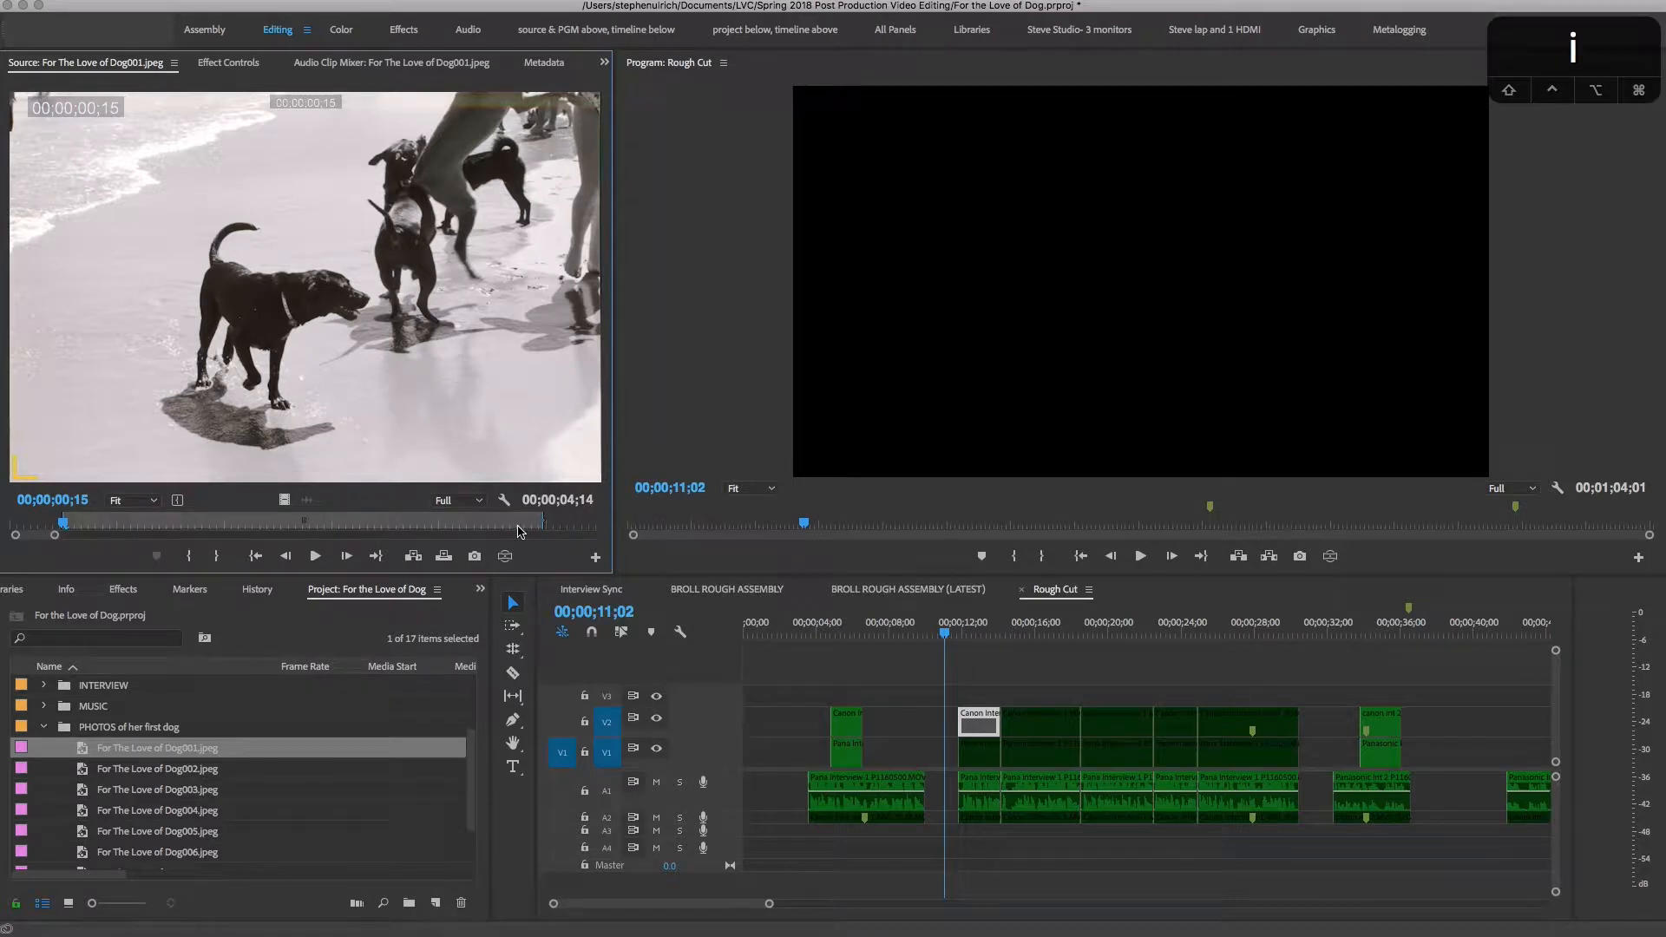
left_click_drag(72, 524, 98, 530)
key("i")
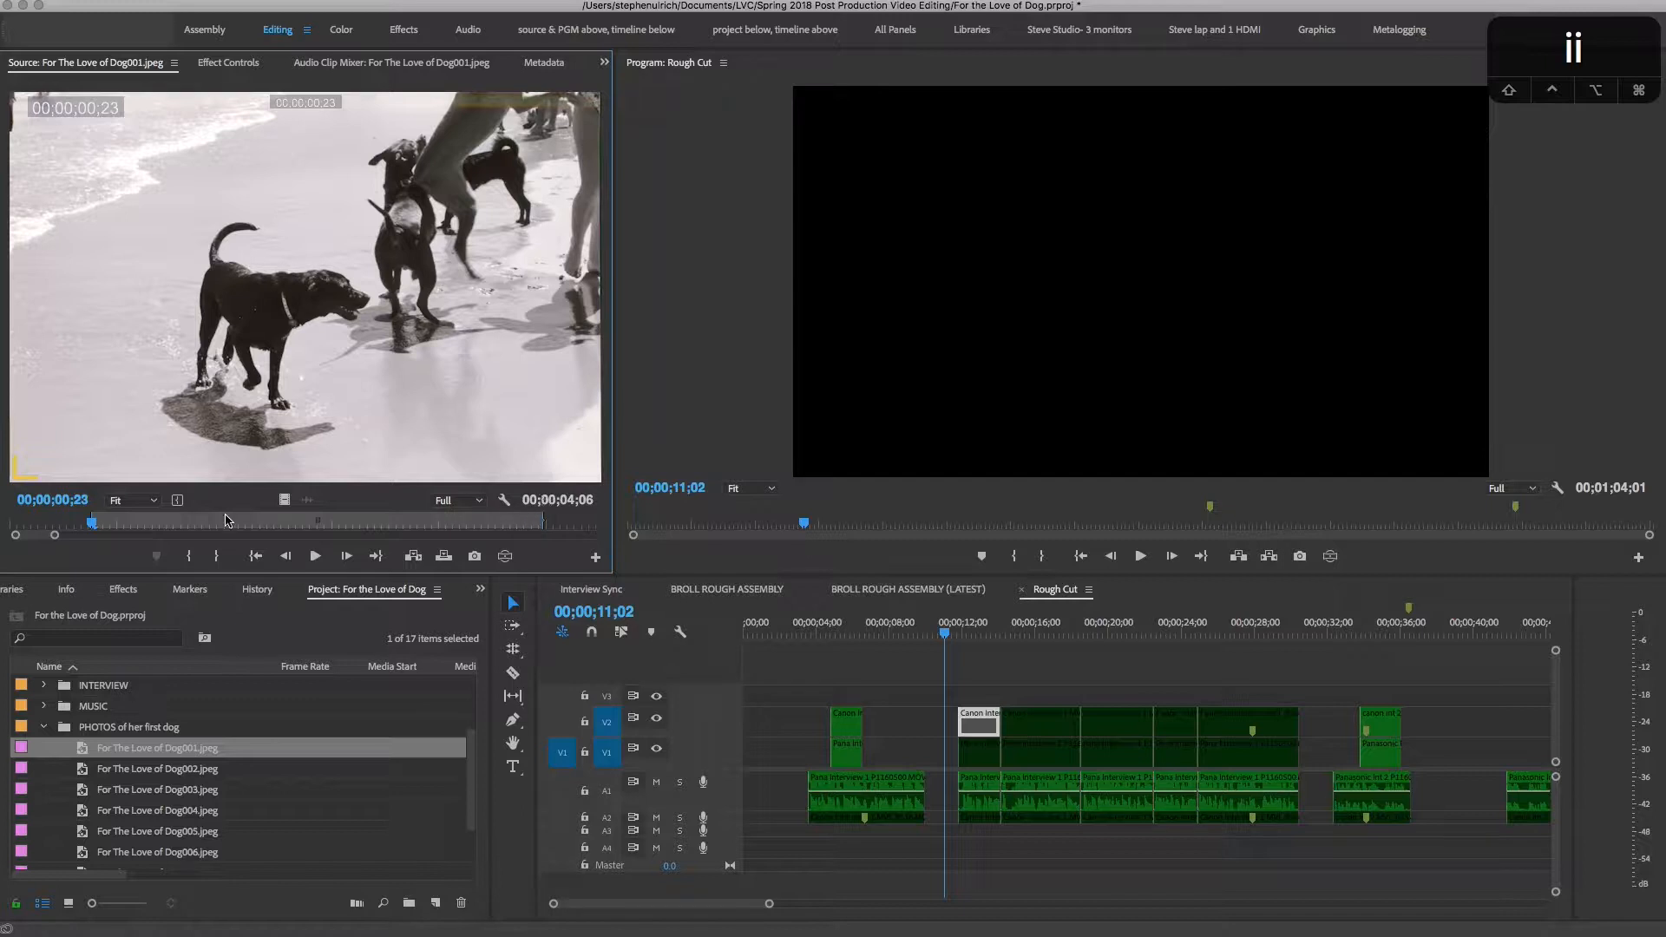
Play Rough Cut from about 00;00;08;17 and mark a sequence In point near the end of the first interview audio clip.
left_click(900, 630)
key("space")
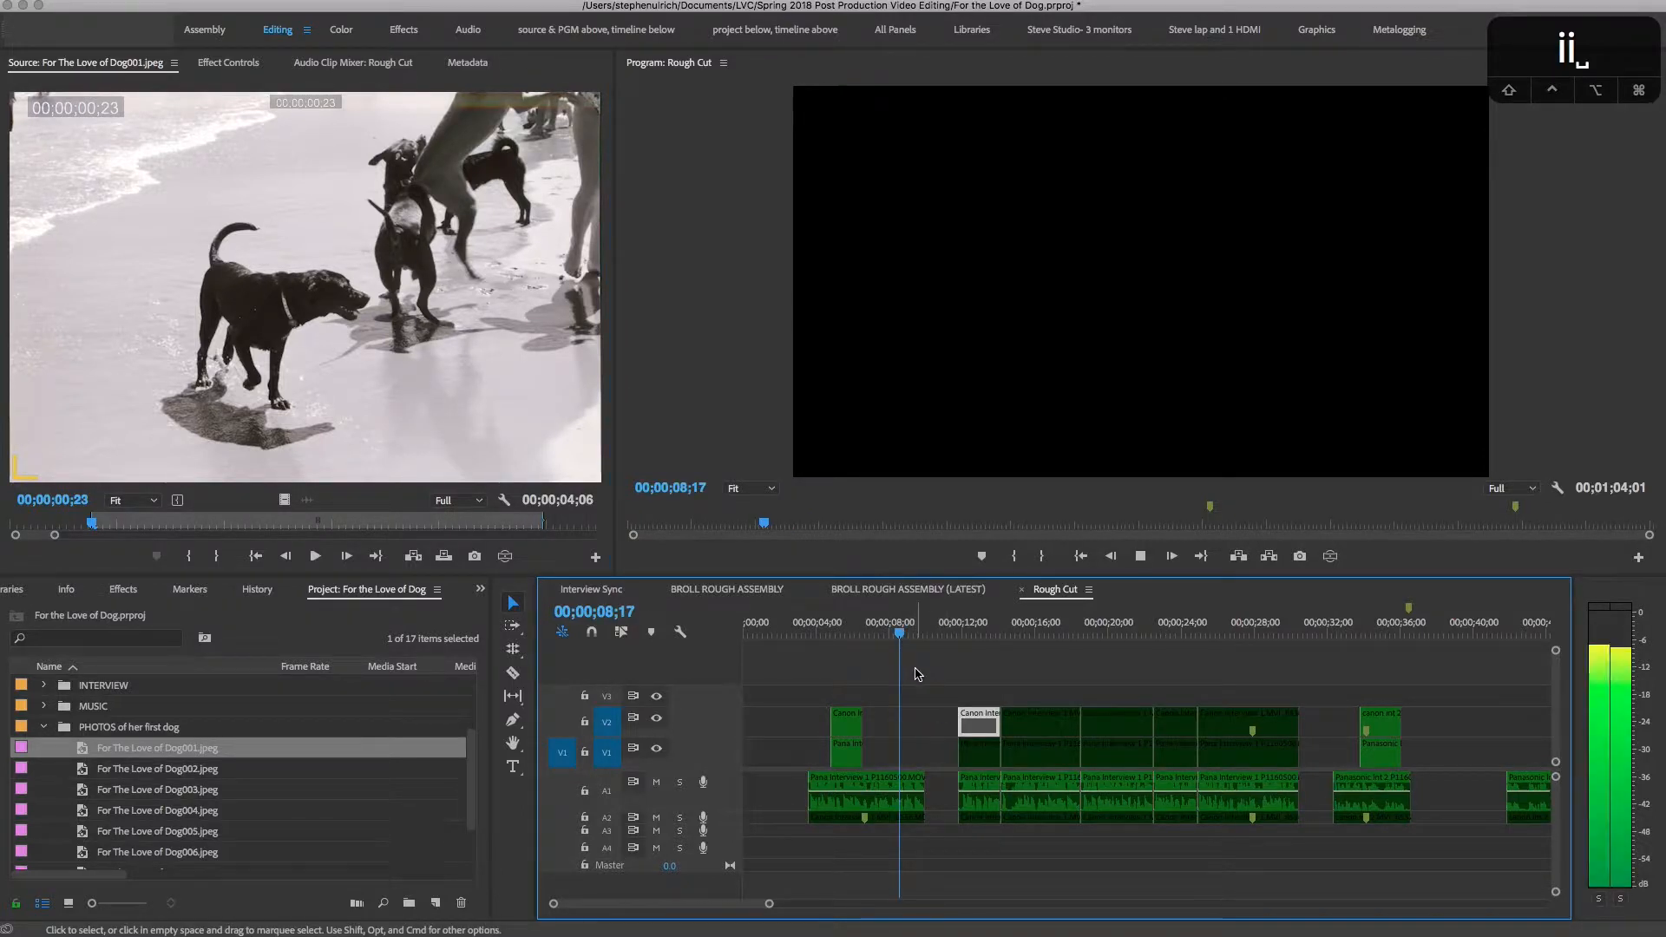
key("i")
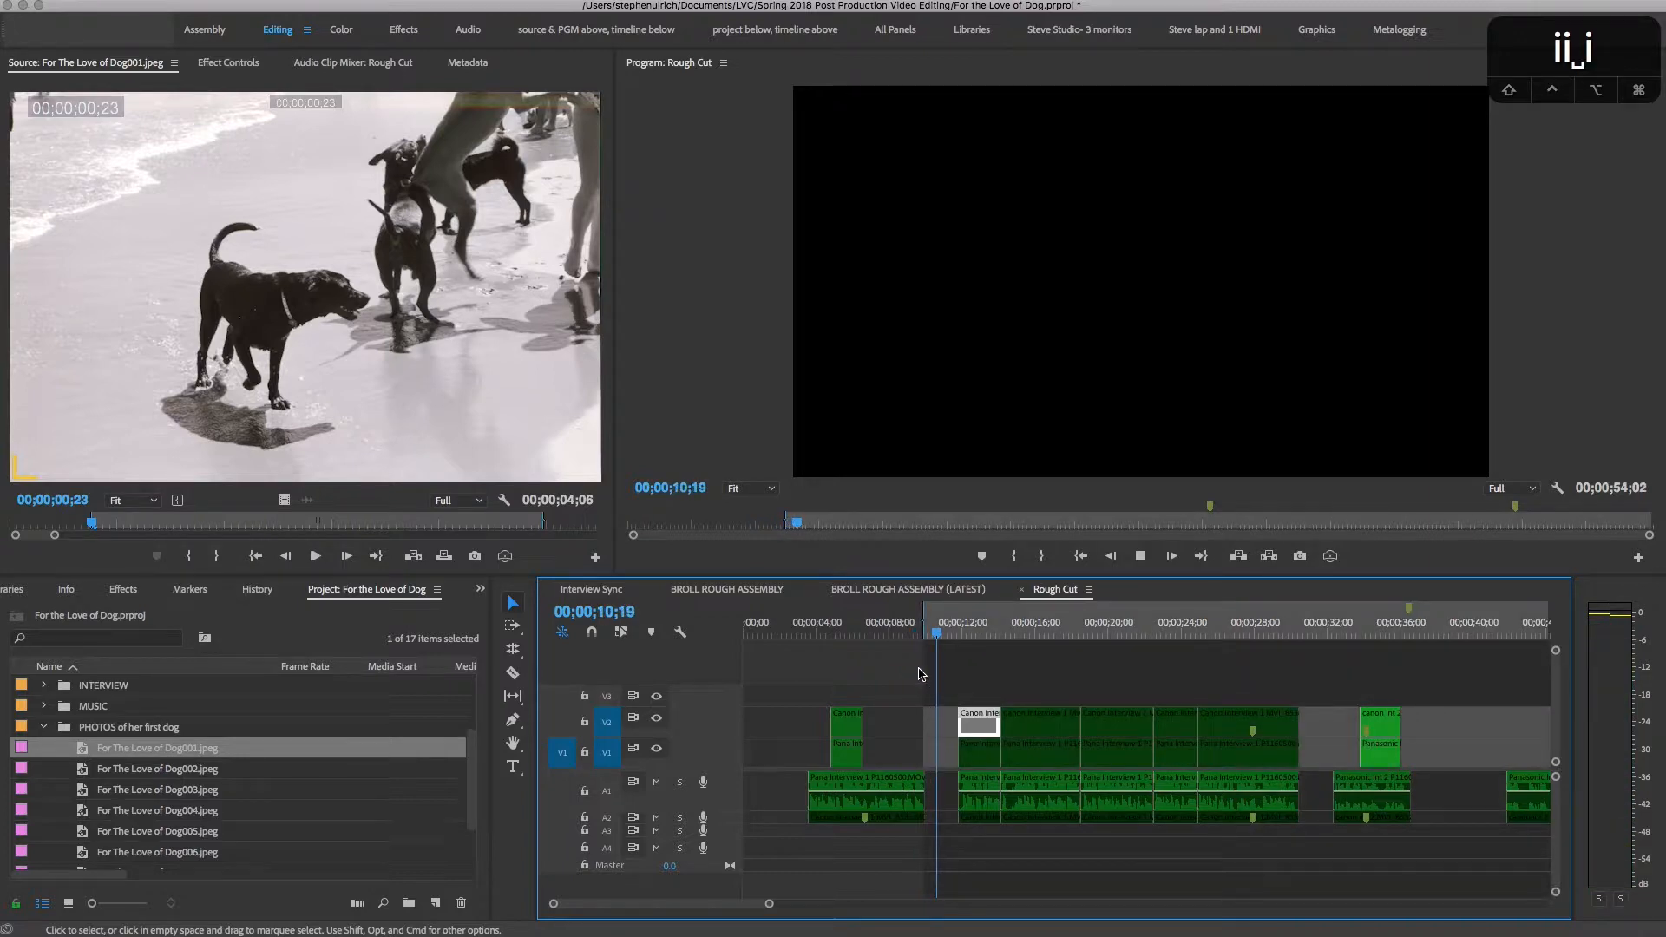
key("space")
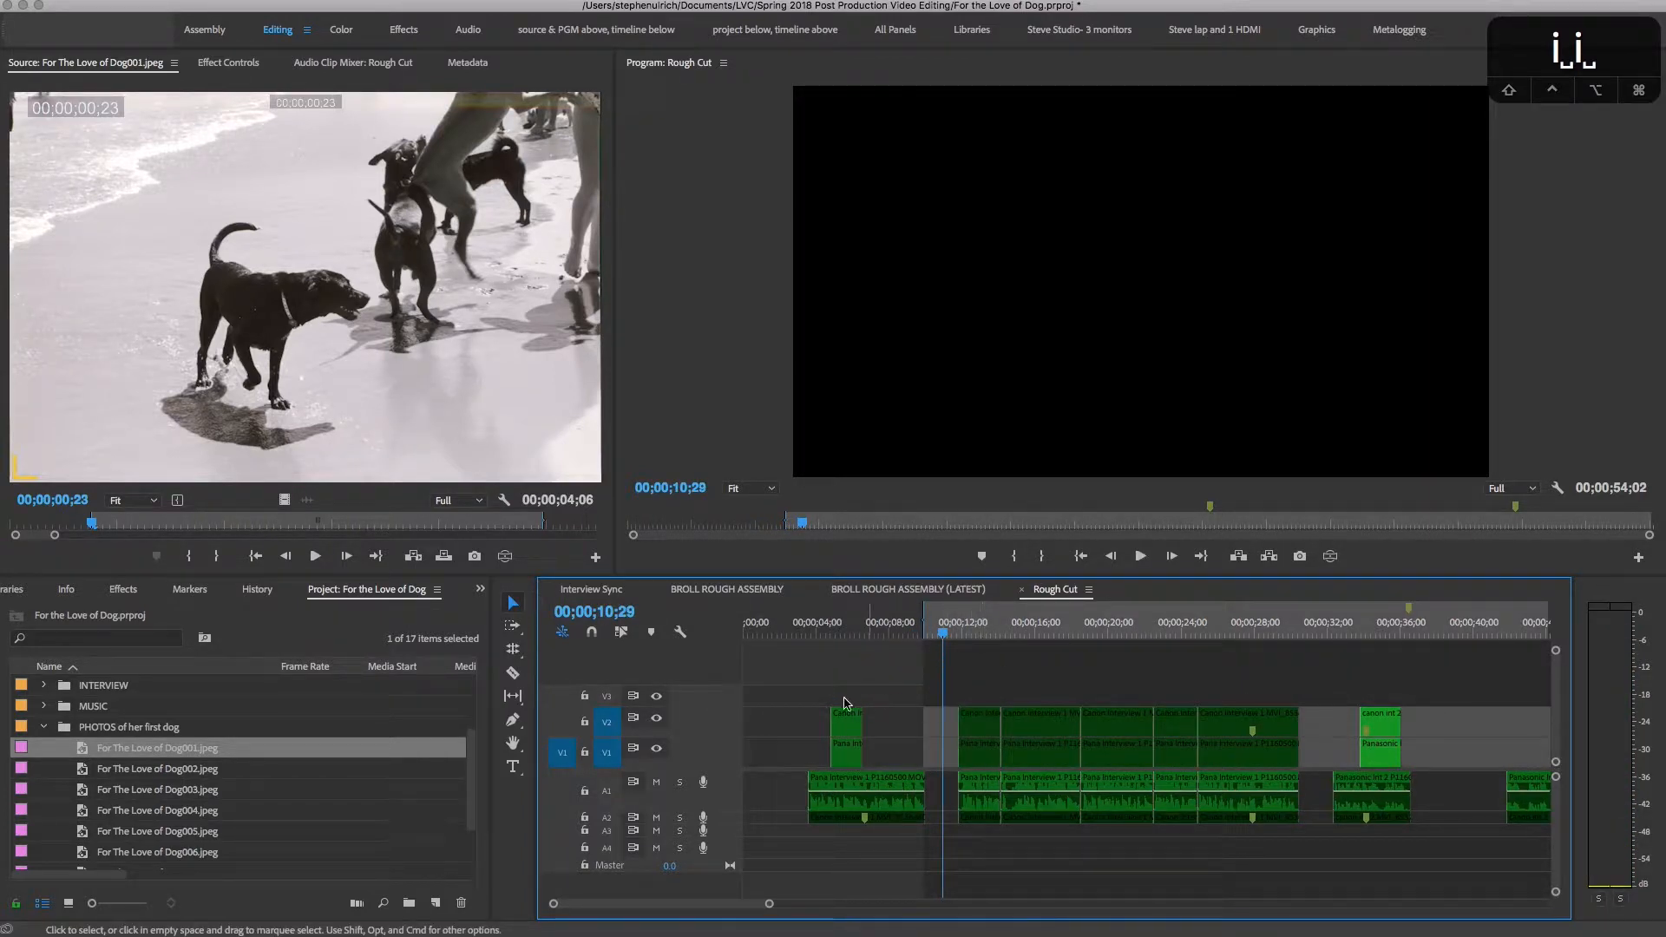
Patch source V1 to V3, target only V3 among the video tracks, and overwrite the Dog001 photo at the sequence In point.
left_click_drag(566, 755, 564, 701)
left_click(608, 697)
left_click(607, 722)
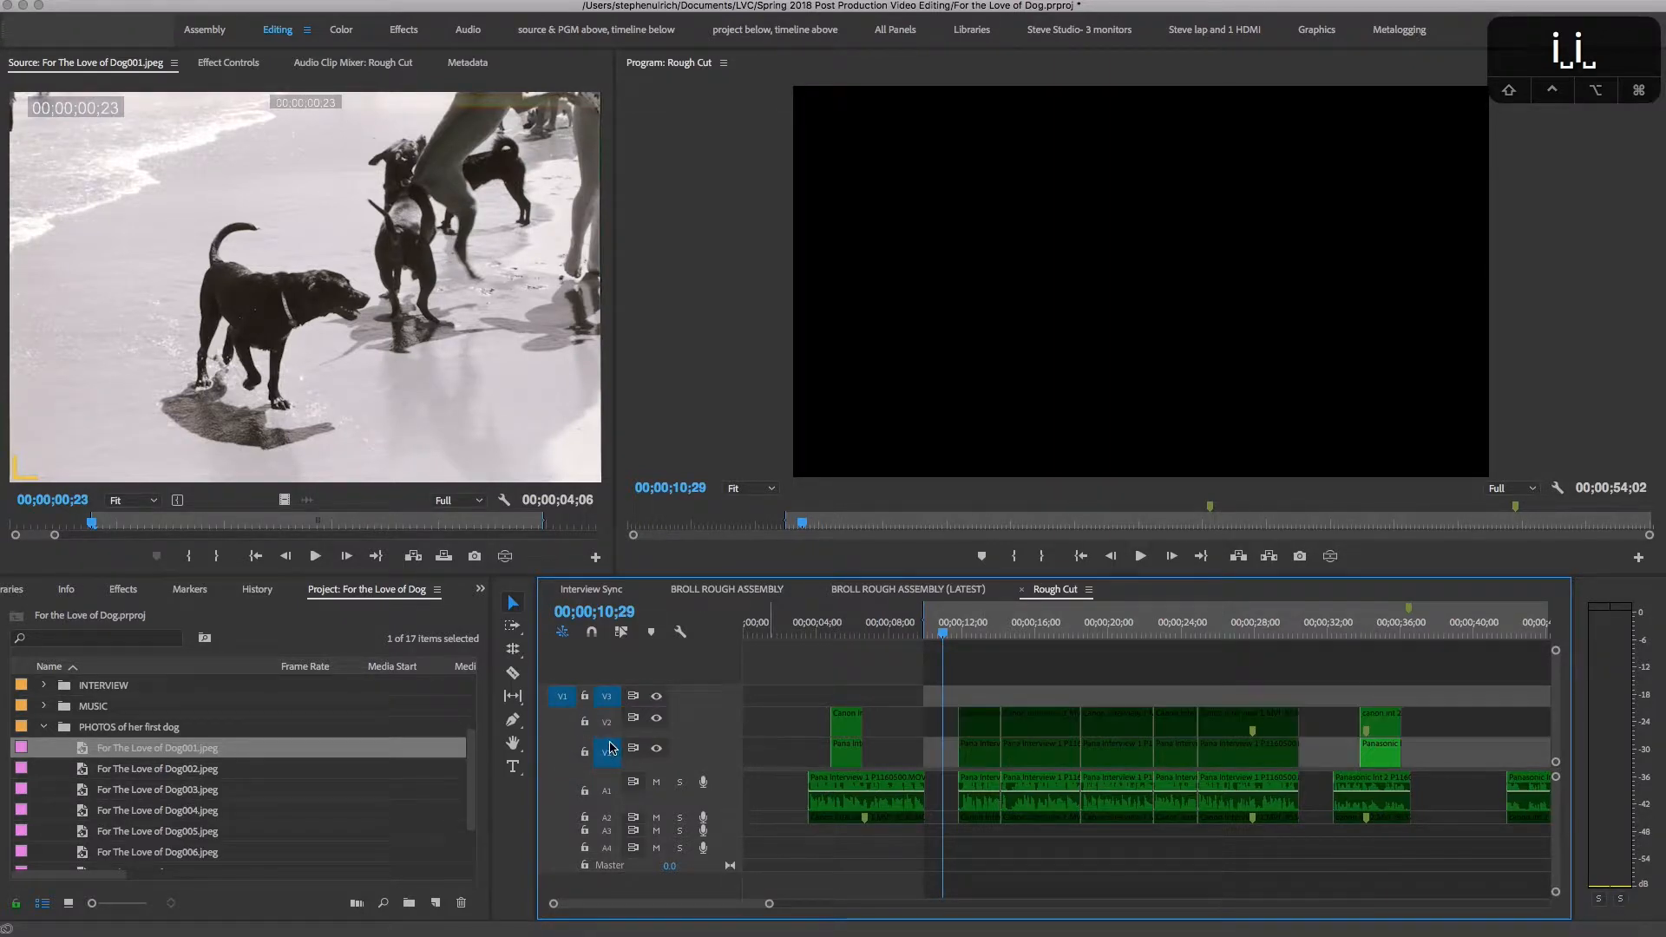
left_click(607, 752)
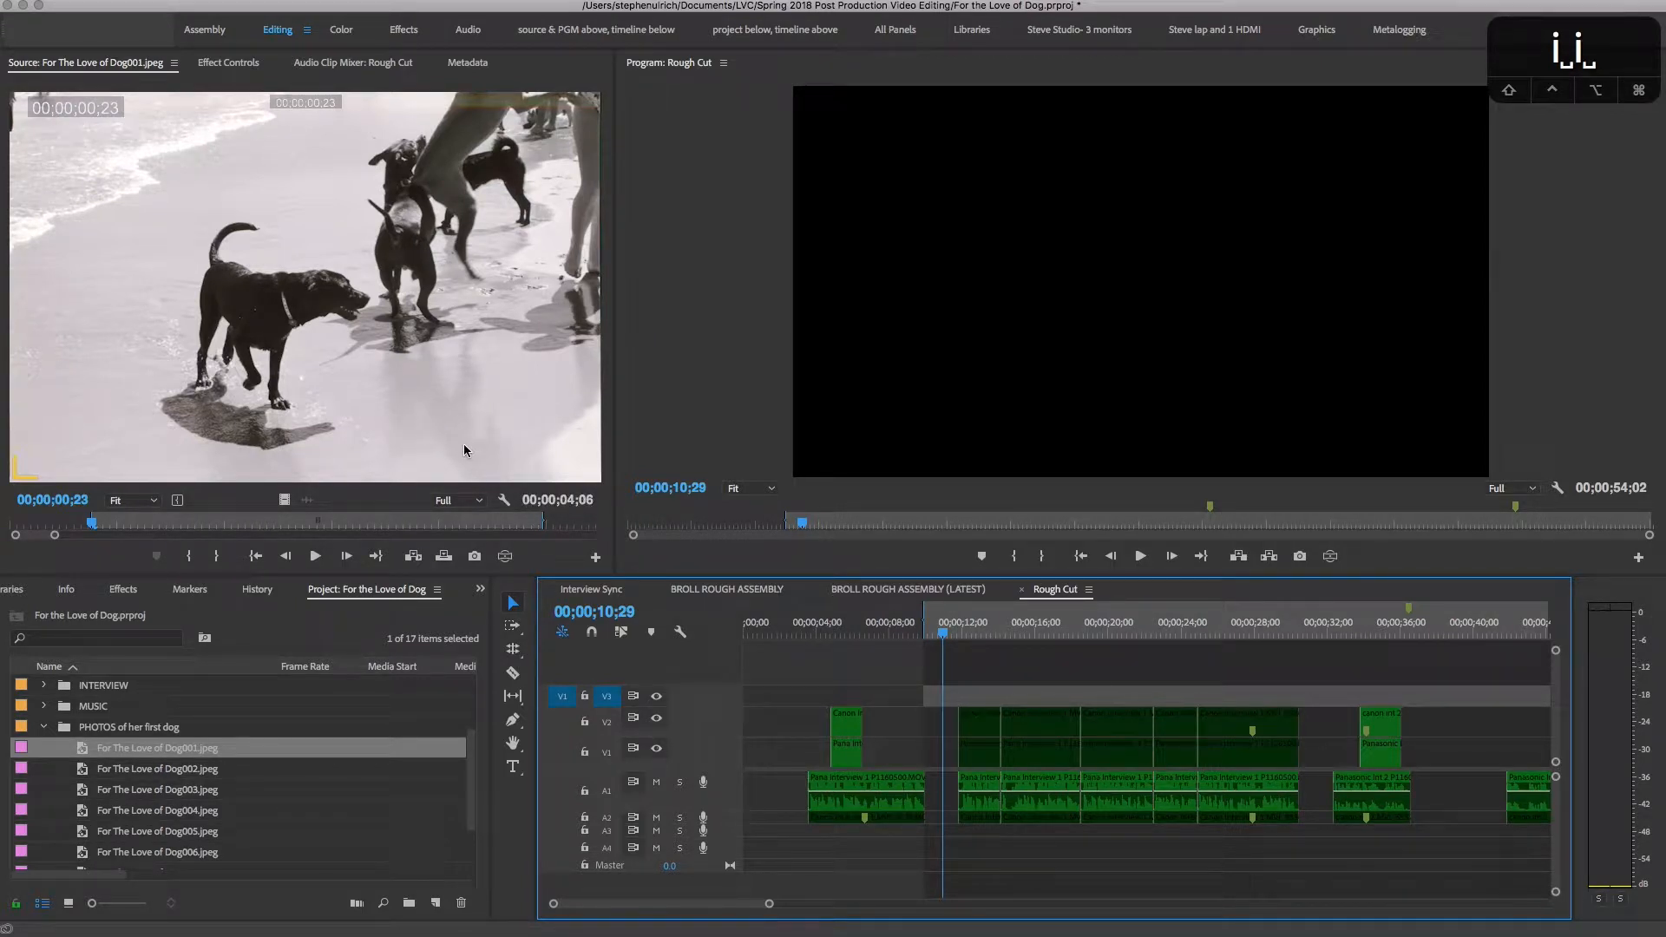
key("period")
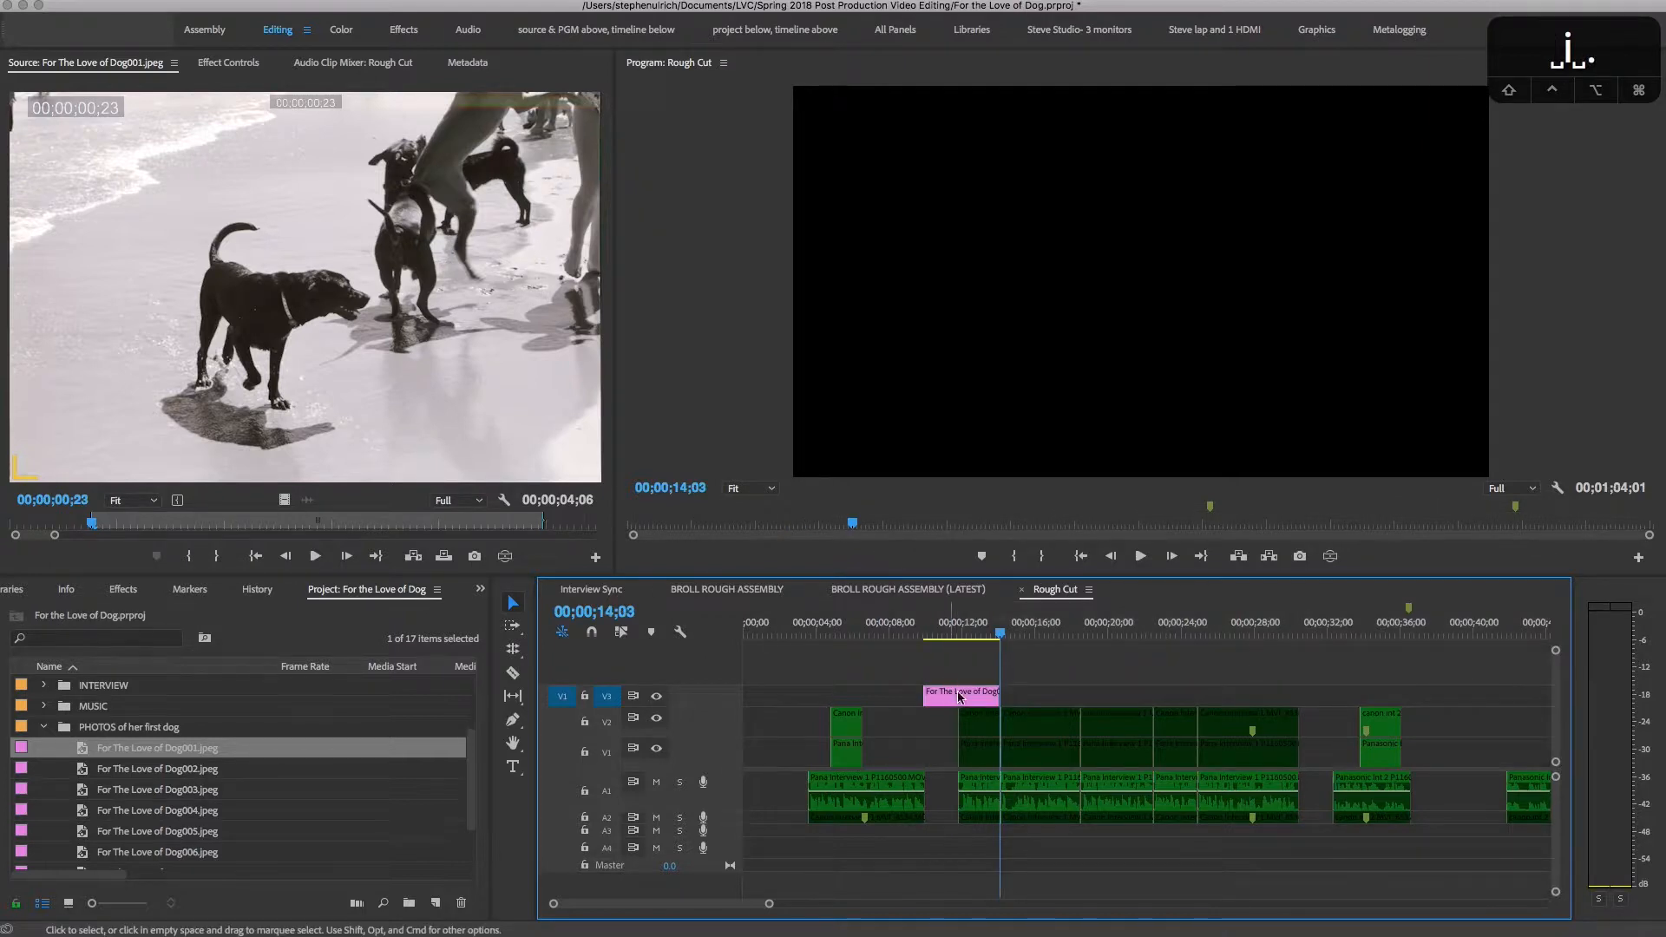
Play back the Rough Cut from the interview into the newly placed photo.
left_click(924, 632)
key("space")
left_click(885, 632)
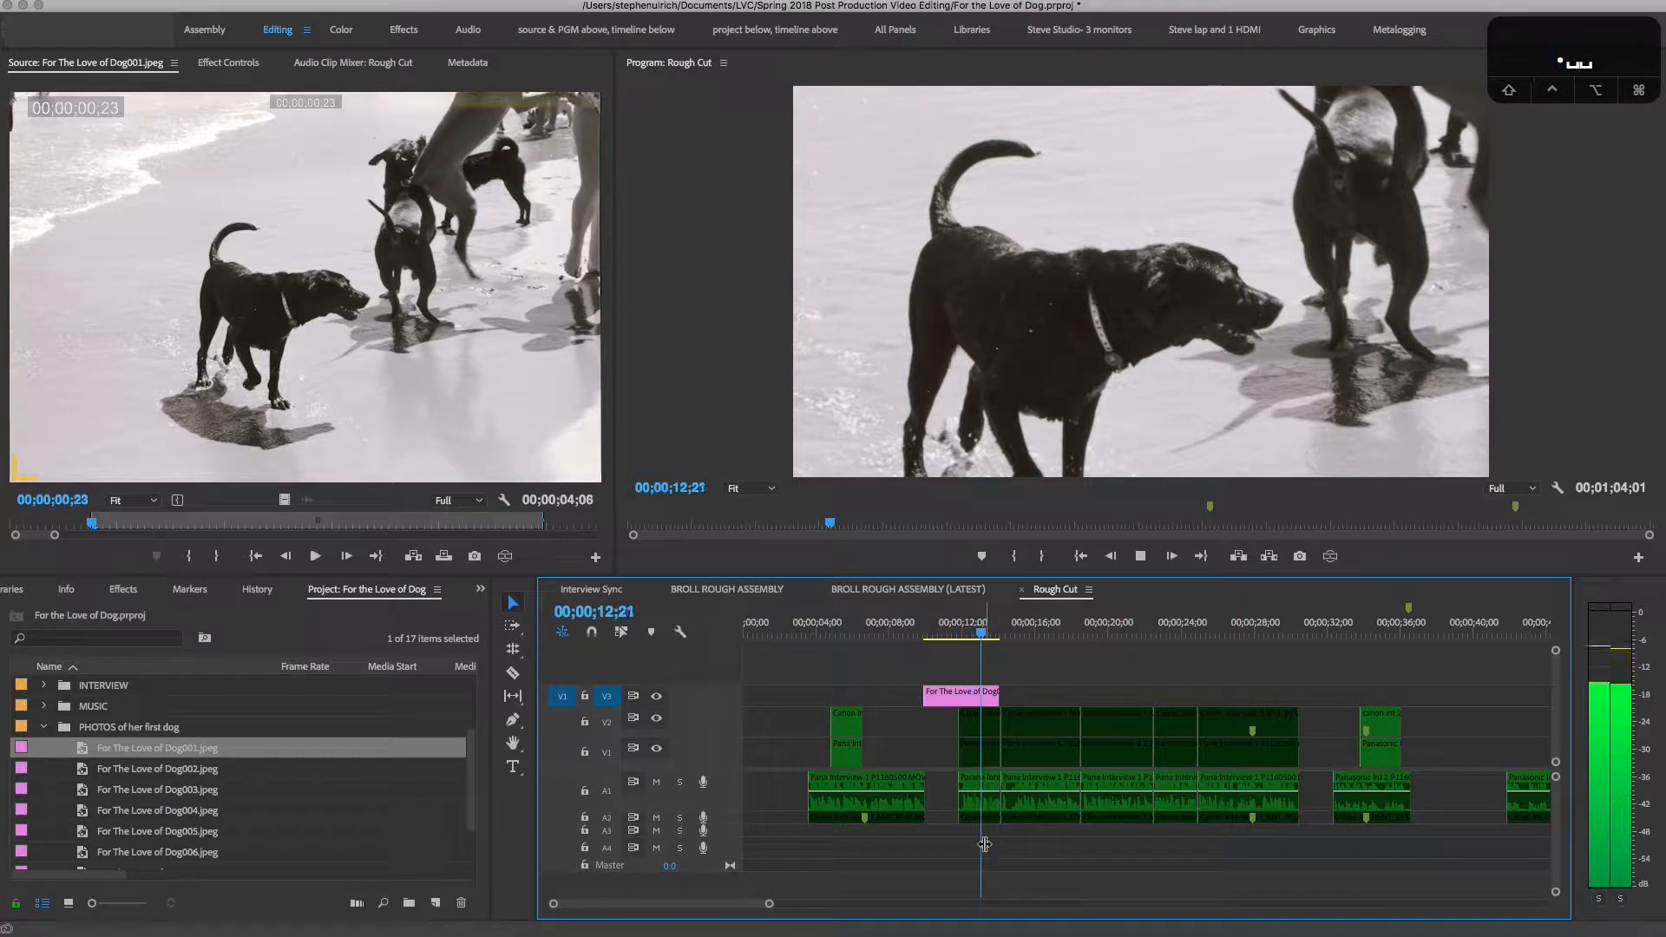
key("space")
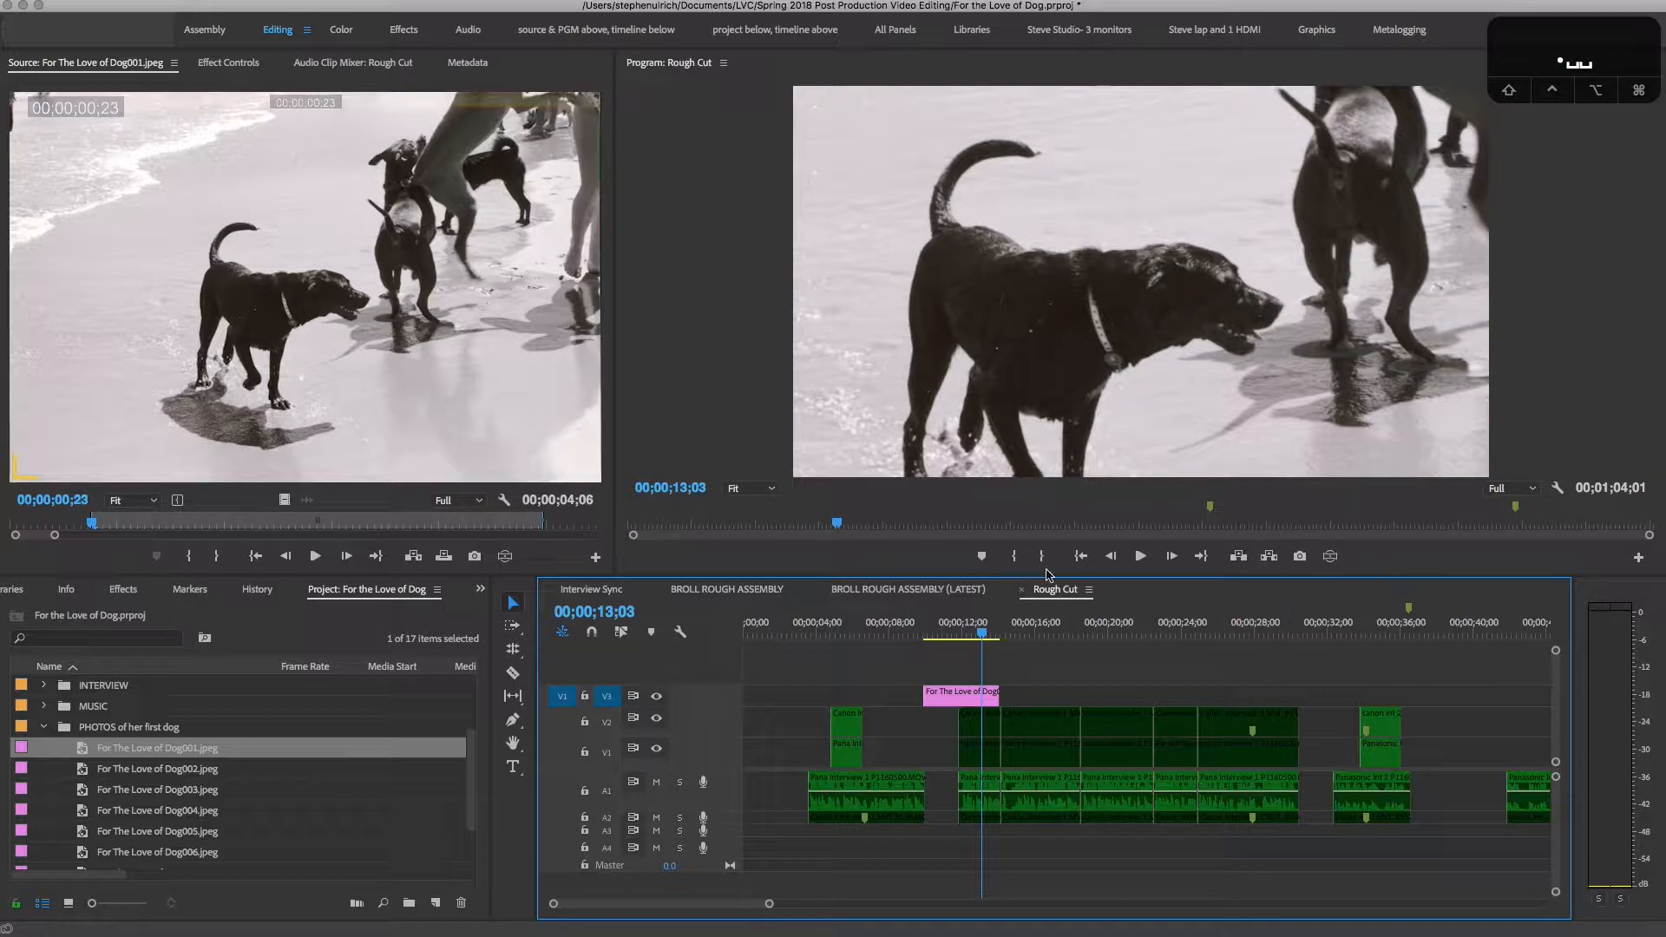
With the program monitor at 25%, scale the V3 photo down until its width only slightly exceeds the frame.
left_click(978, 699)
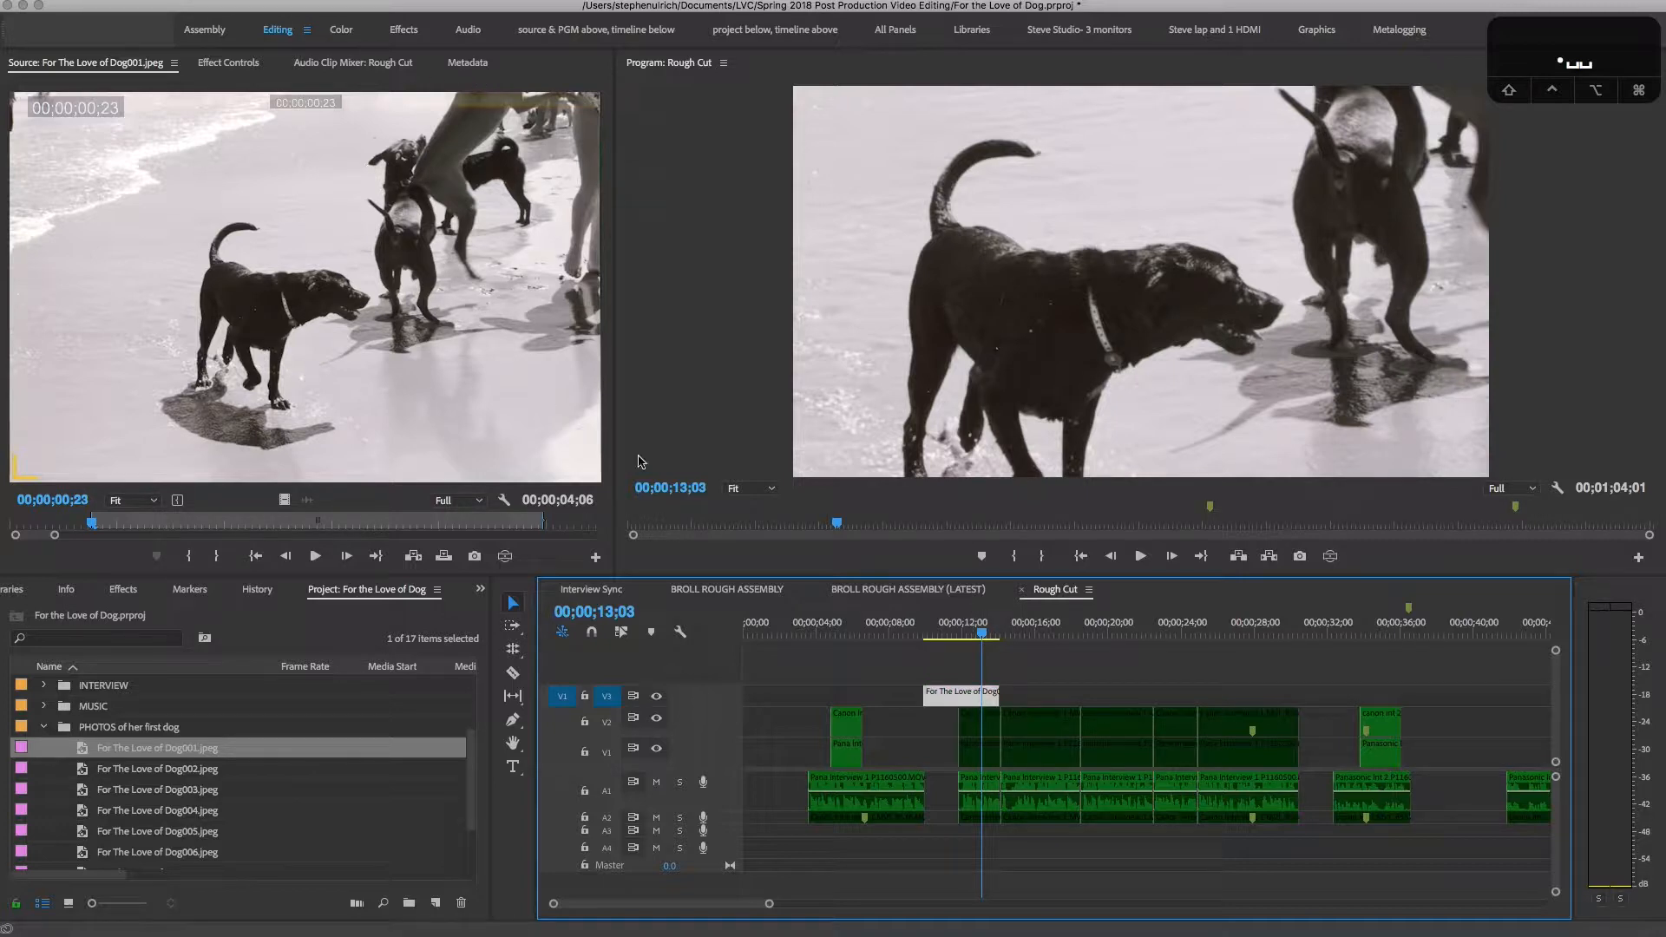
left_click(1068, 295)
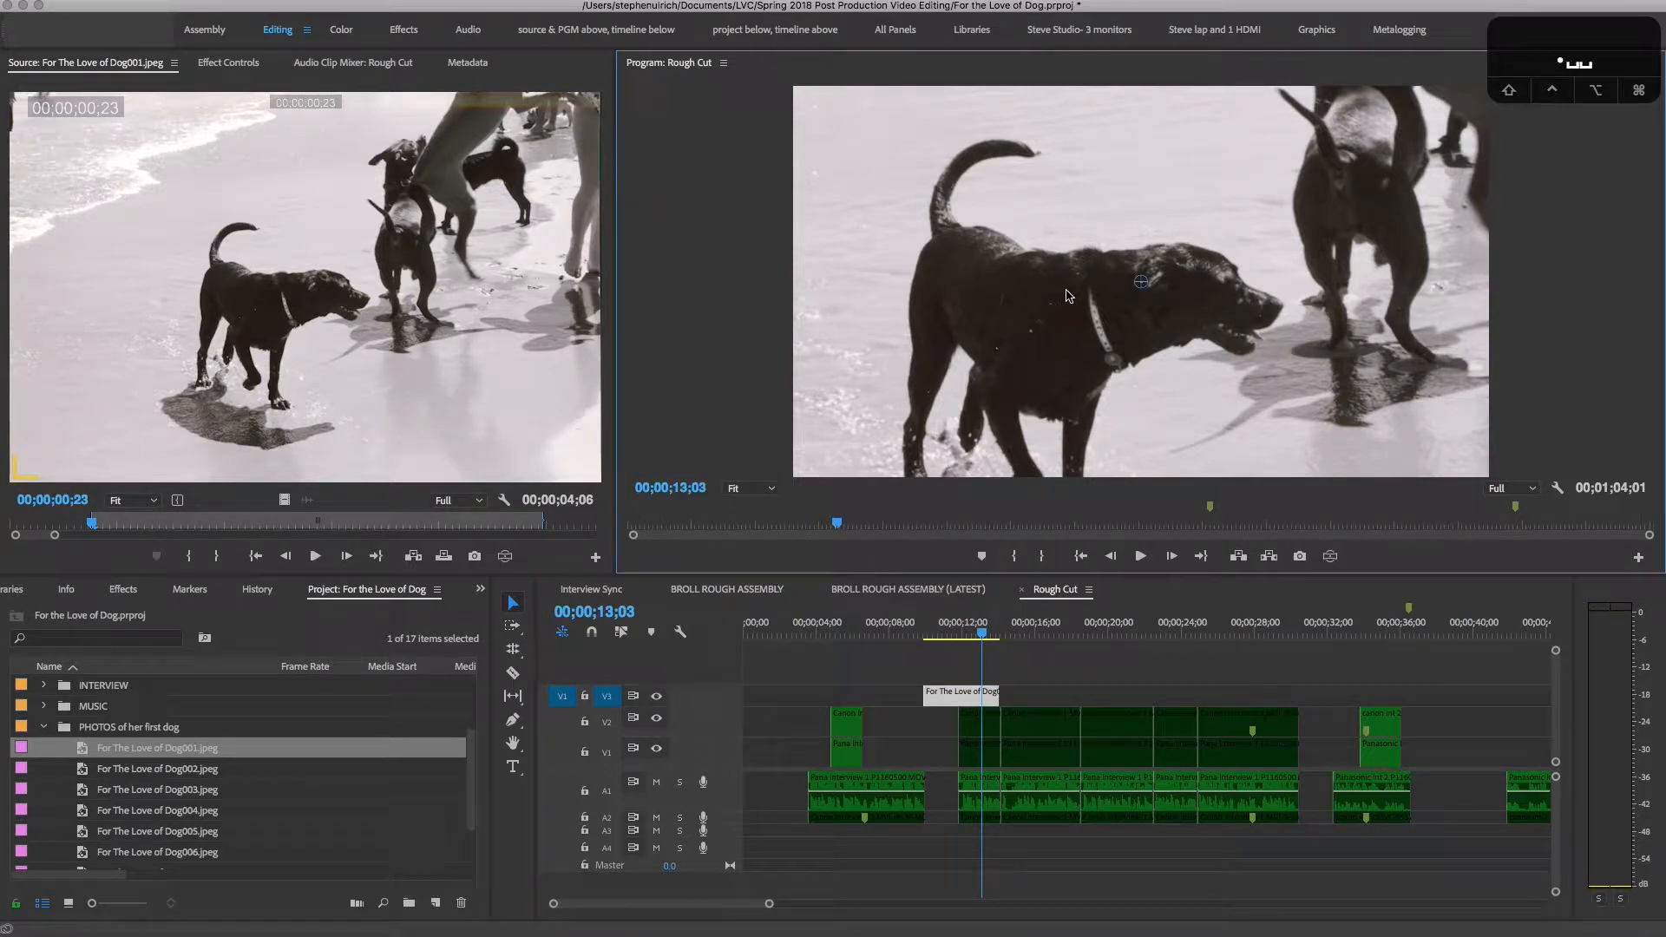
left_click(767, 490)
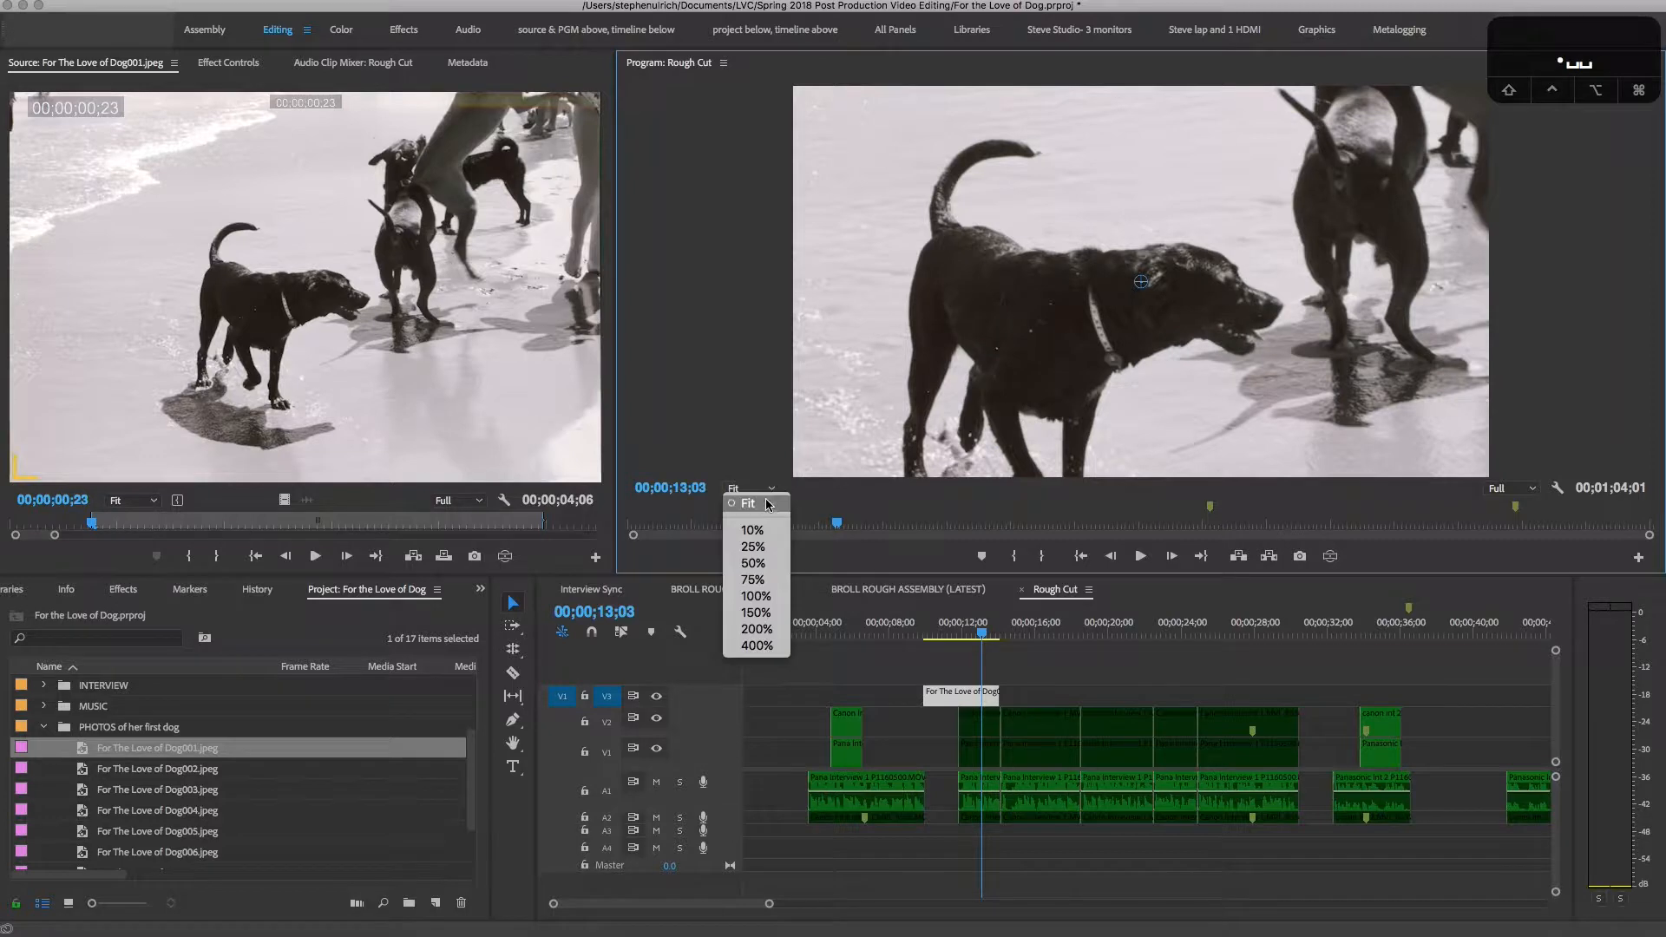
left_click(757, 565)
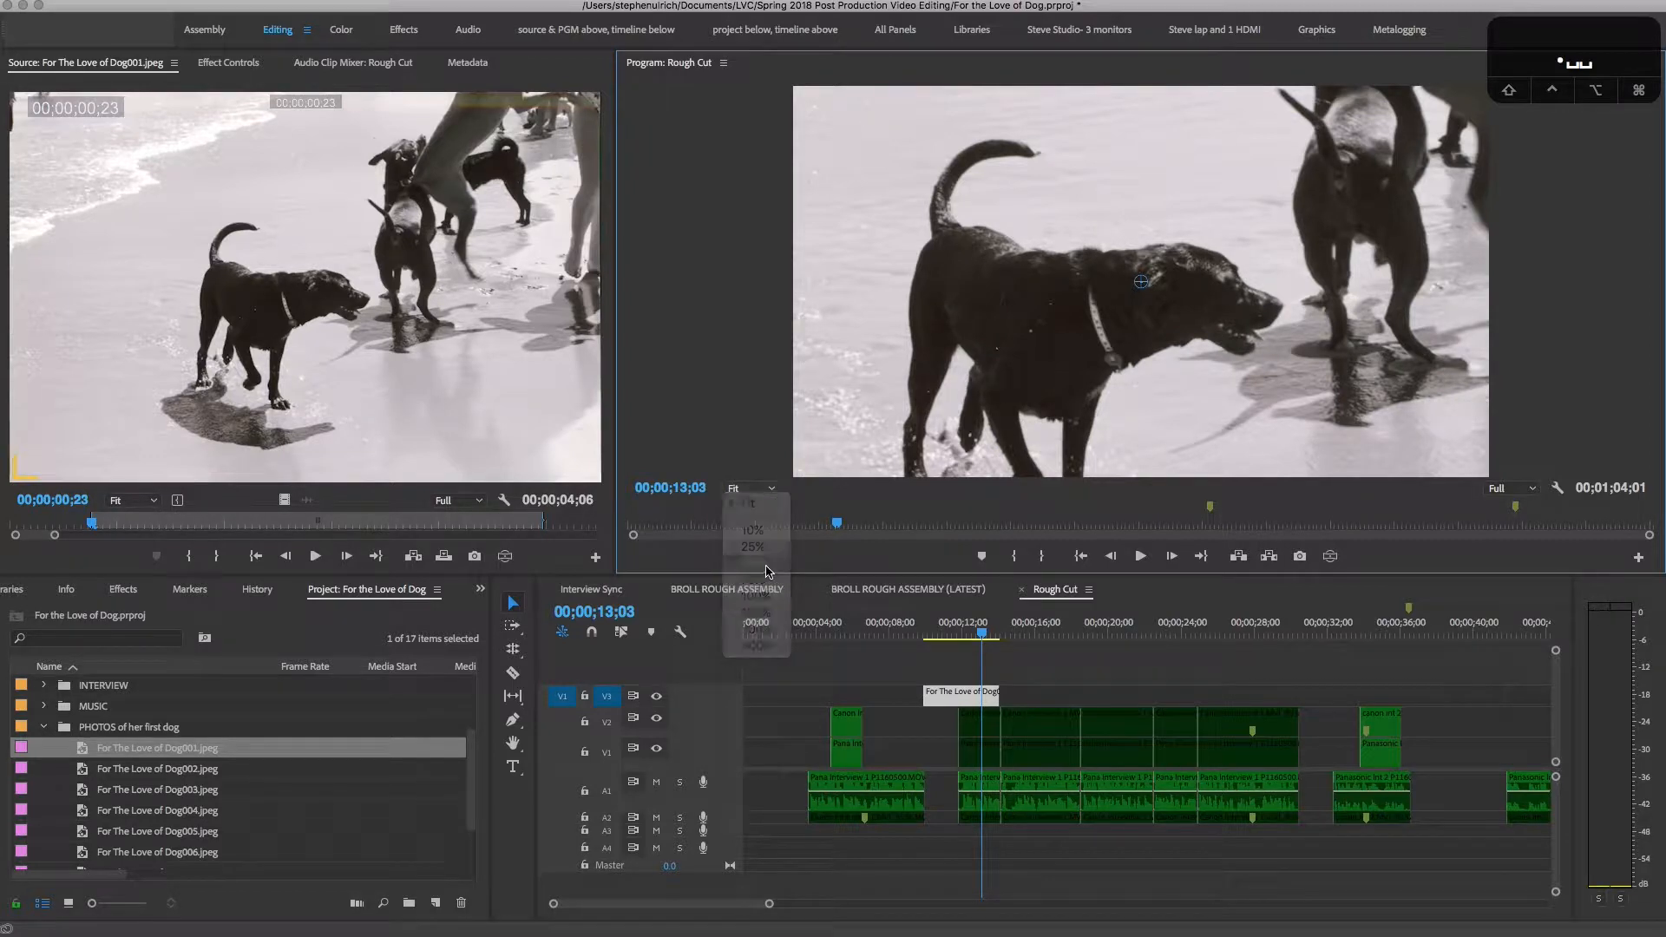
left_click(755, 493)
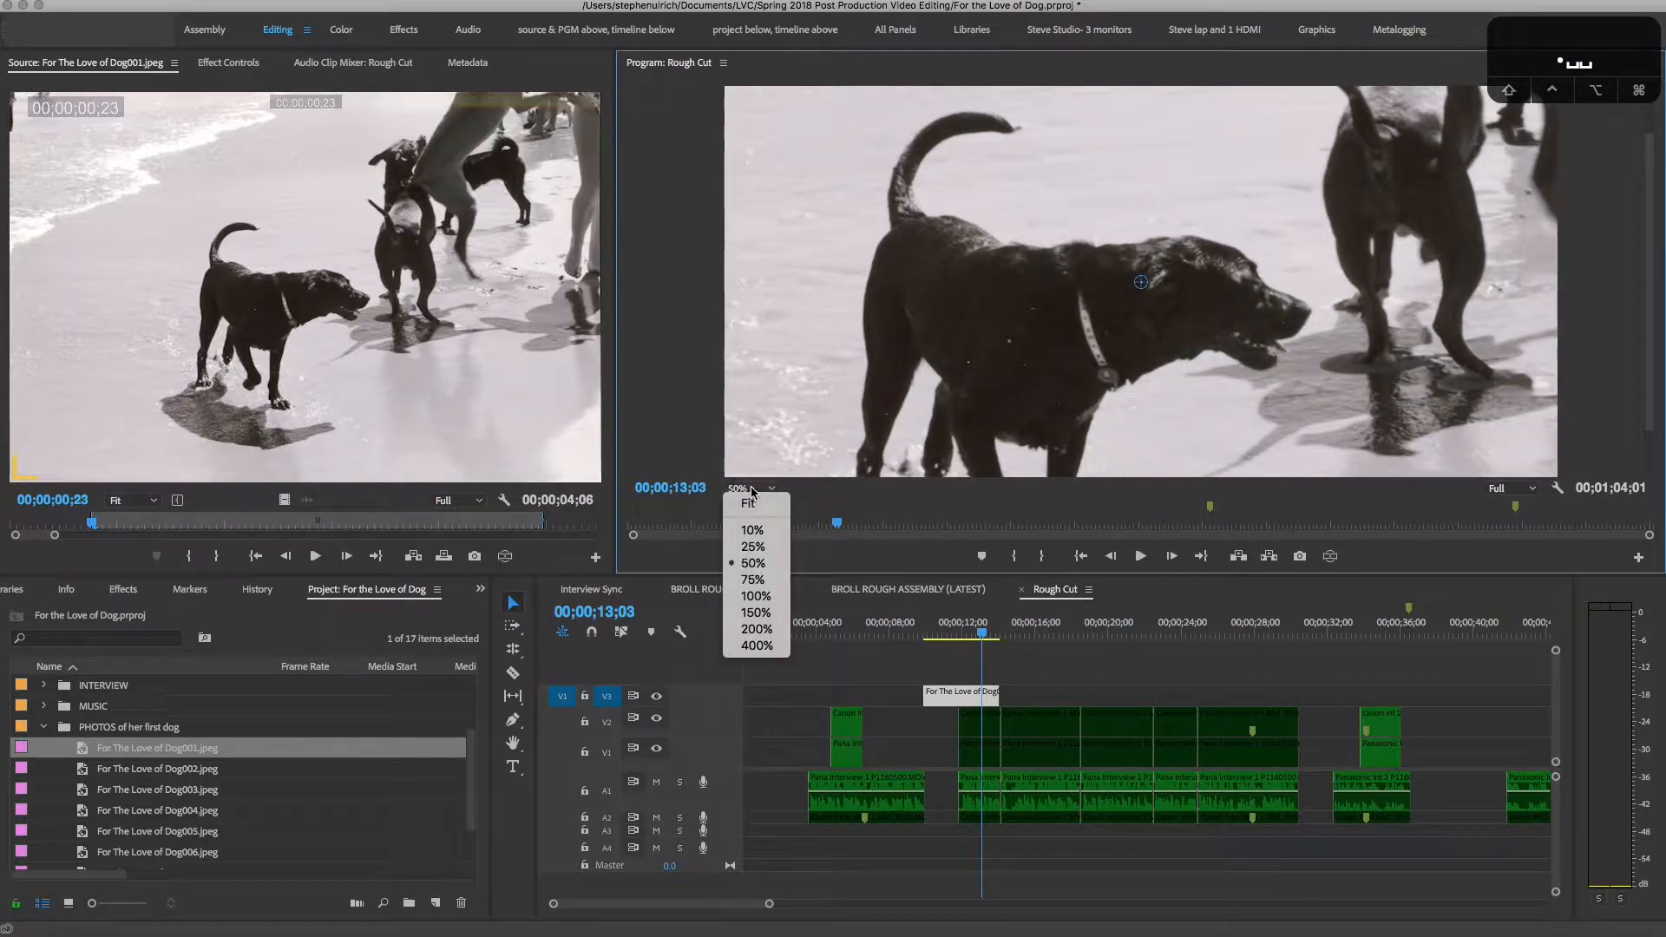
left_click(757, 545)
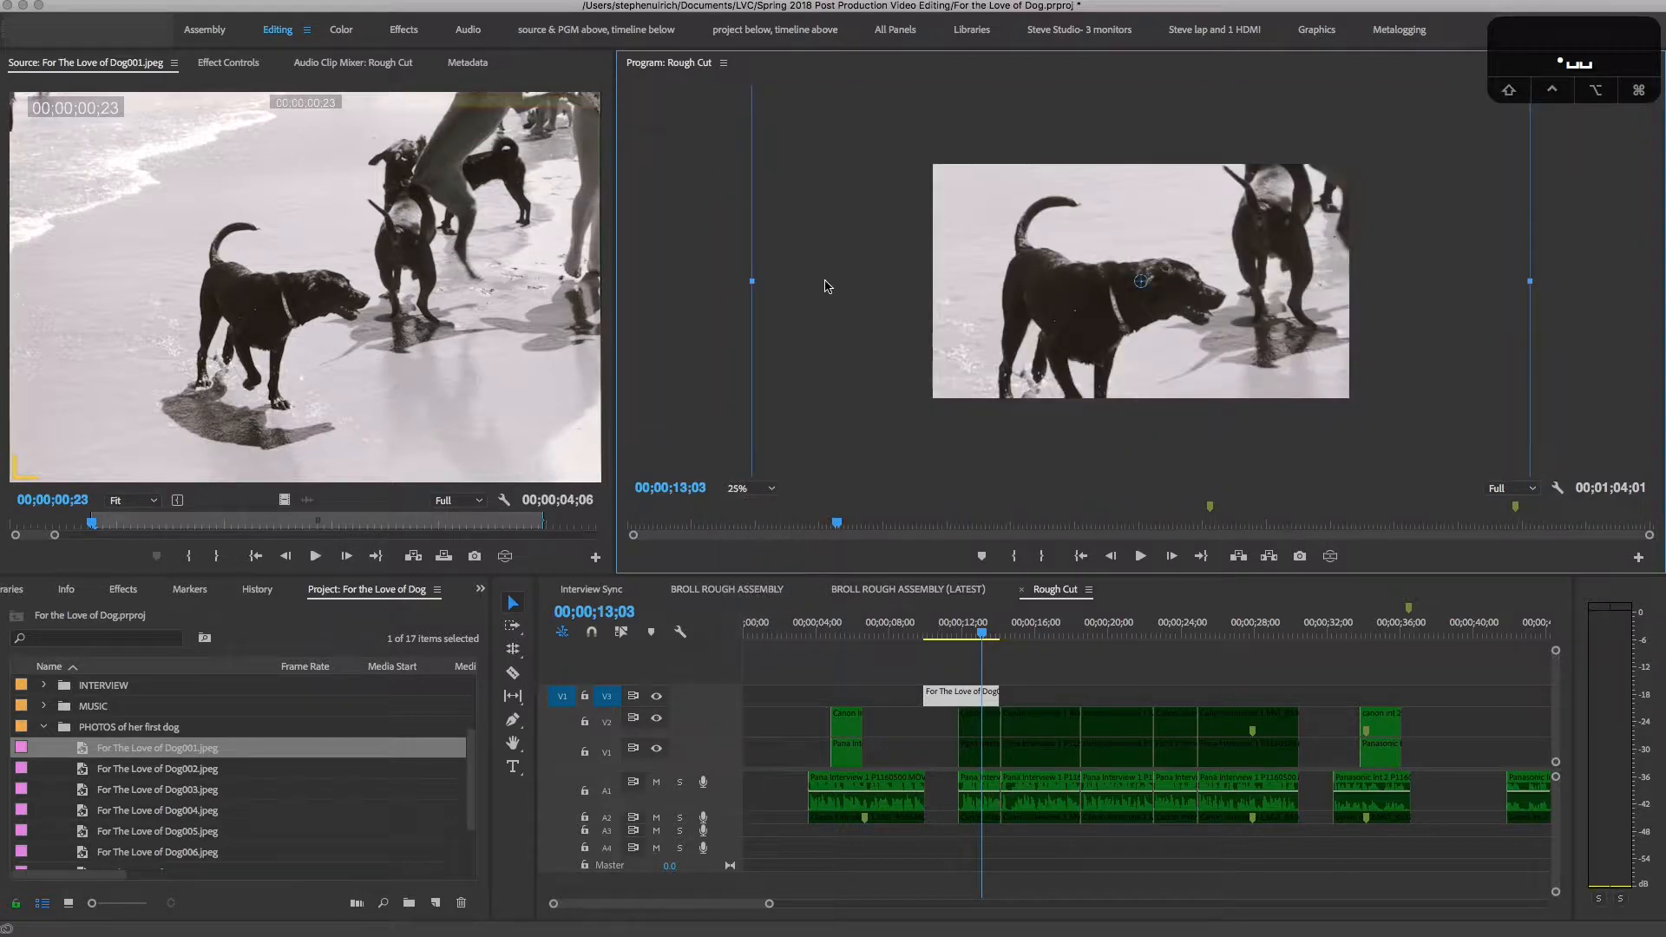
left_click_drag(754, 282, 927, 266)
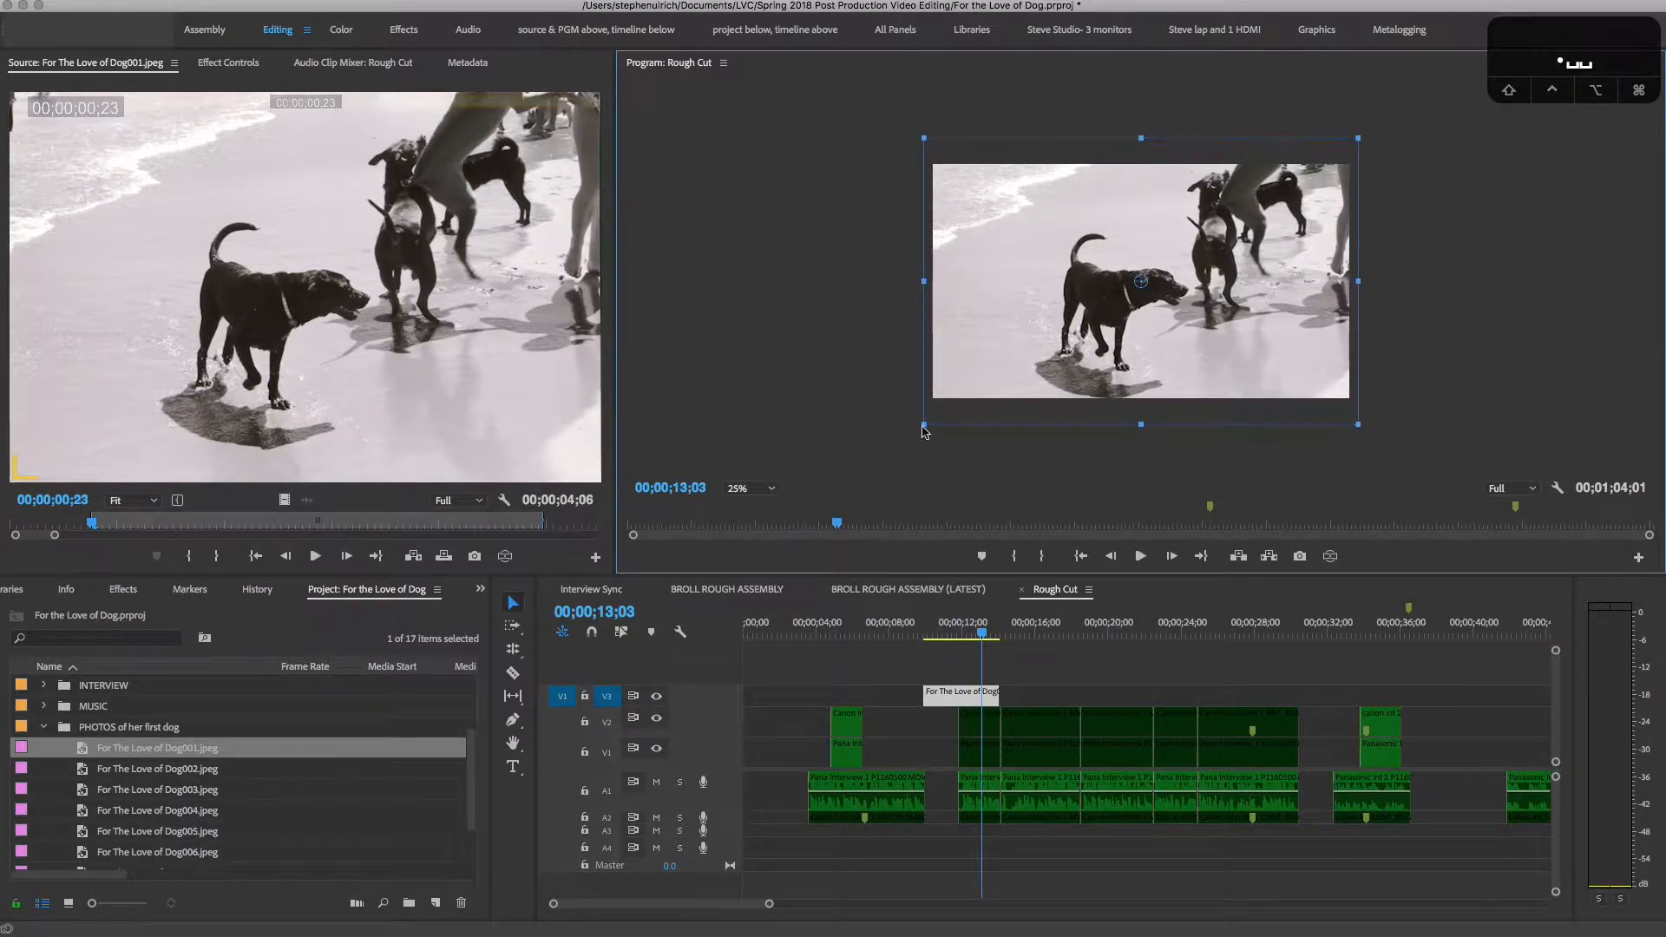
Deselect the photo clip and play back the end of the first interview clip leading into it.
left_click(934, 699)
left_click(905, 621)
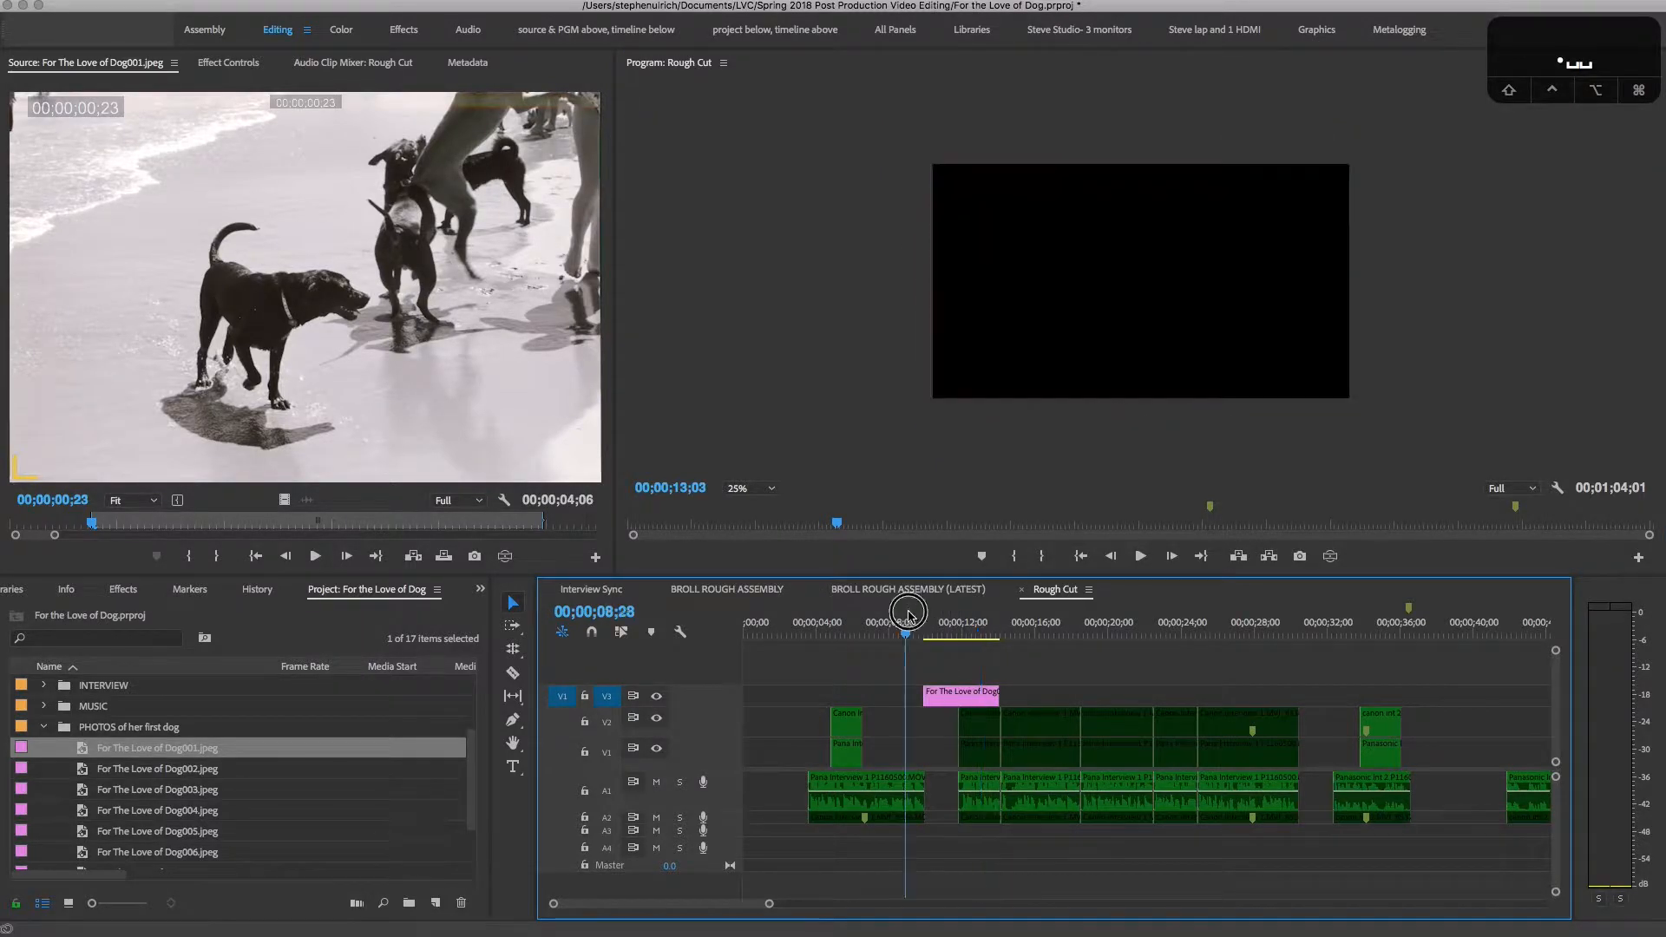
key("space")
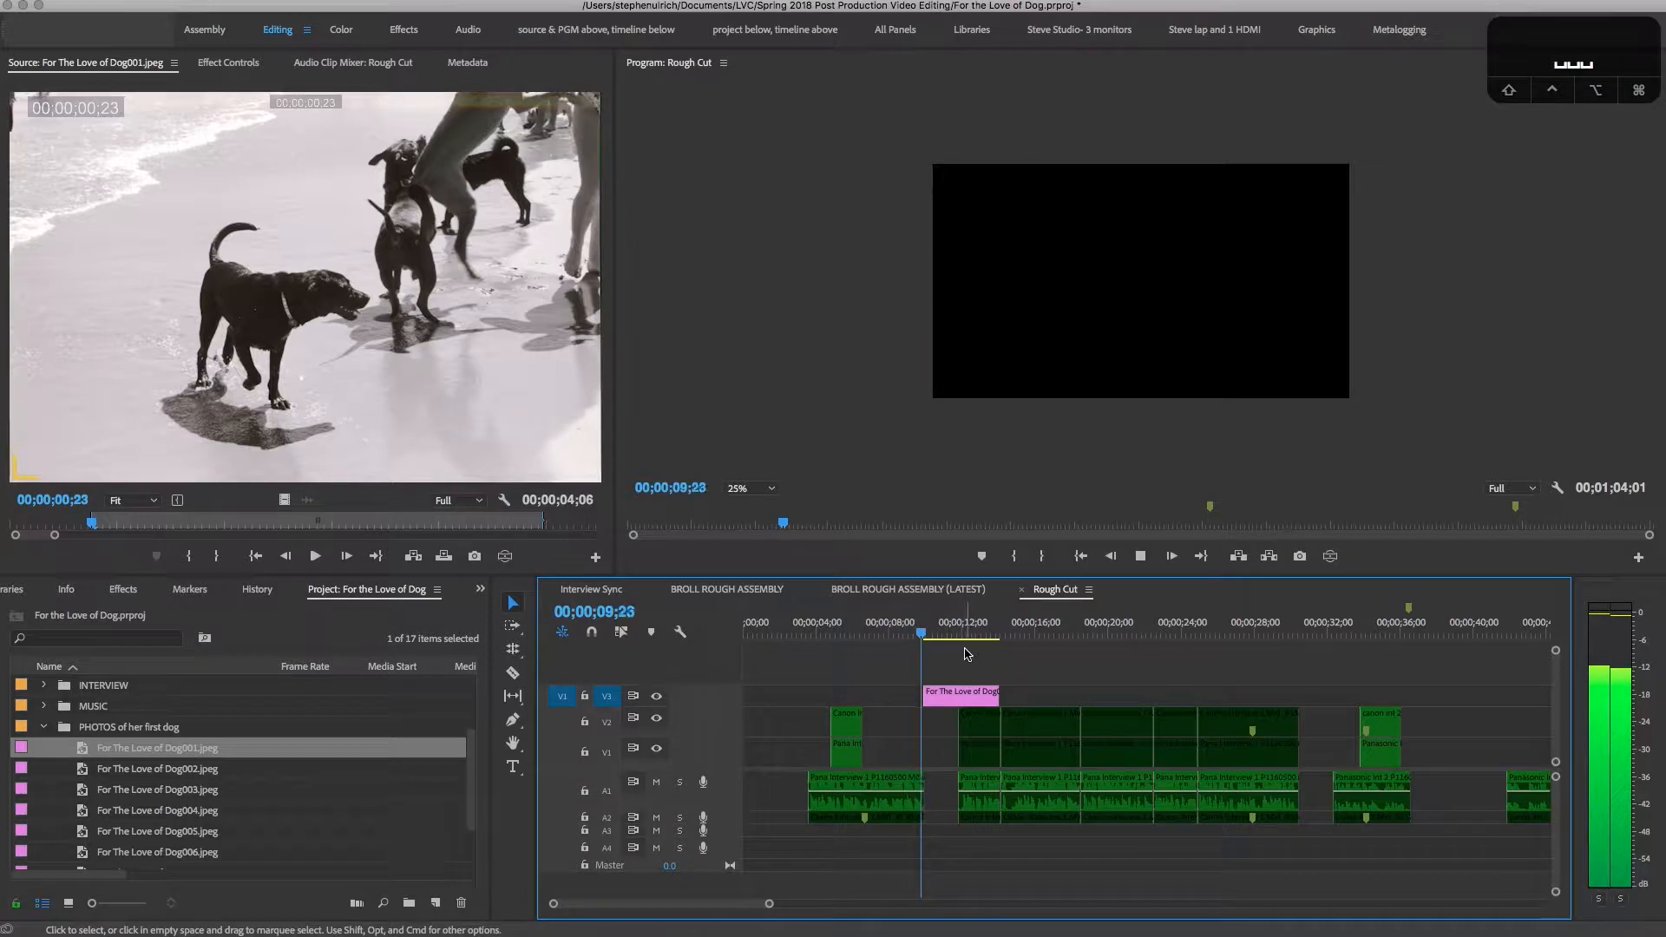
key("space")
left_click(921, 627)
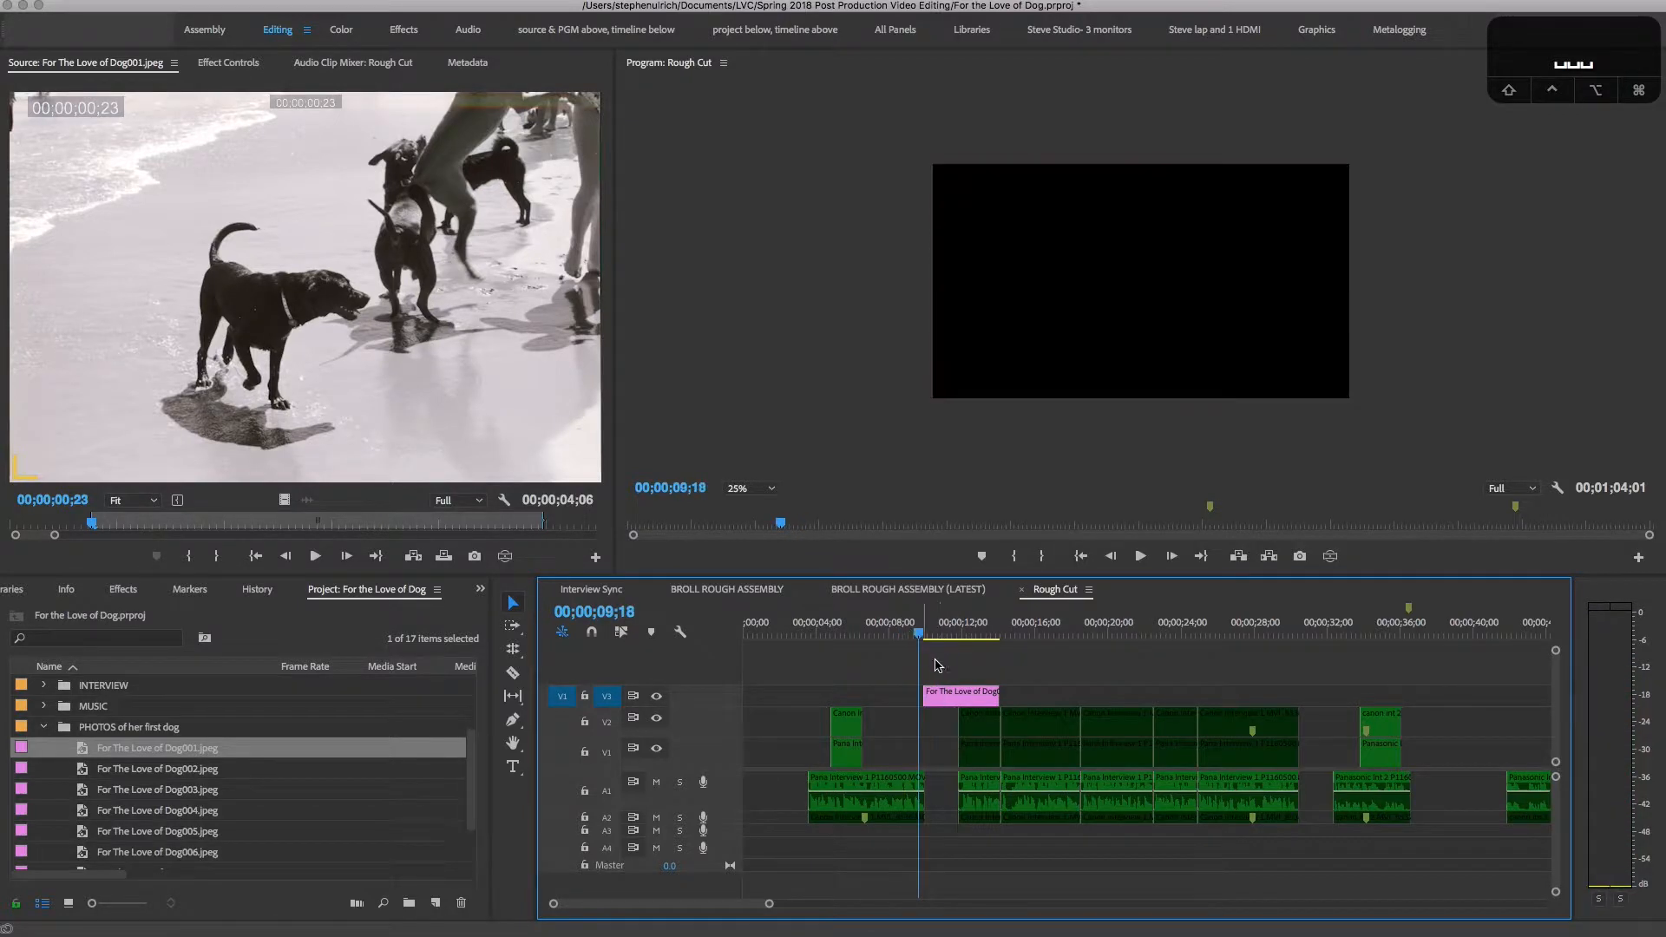
Trim the ends of the first interview's audio clips, on A1 and the track below, to the photo's start at 00;00;09;27.
key("=")
key("=")
key("=")
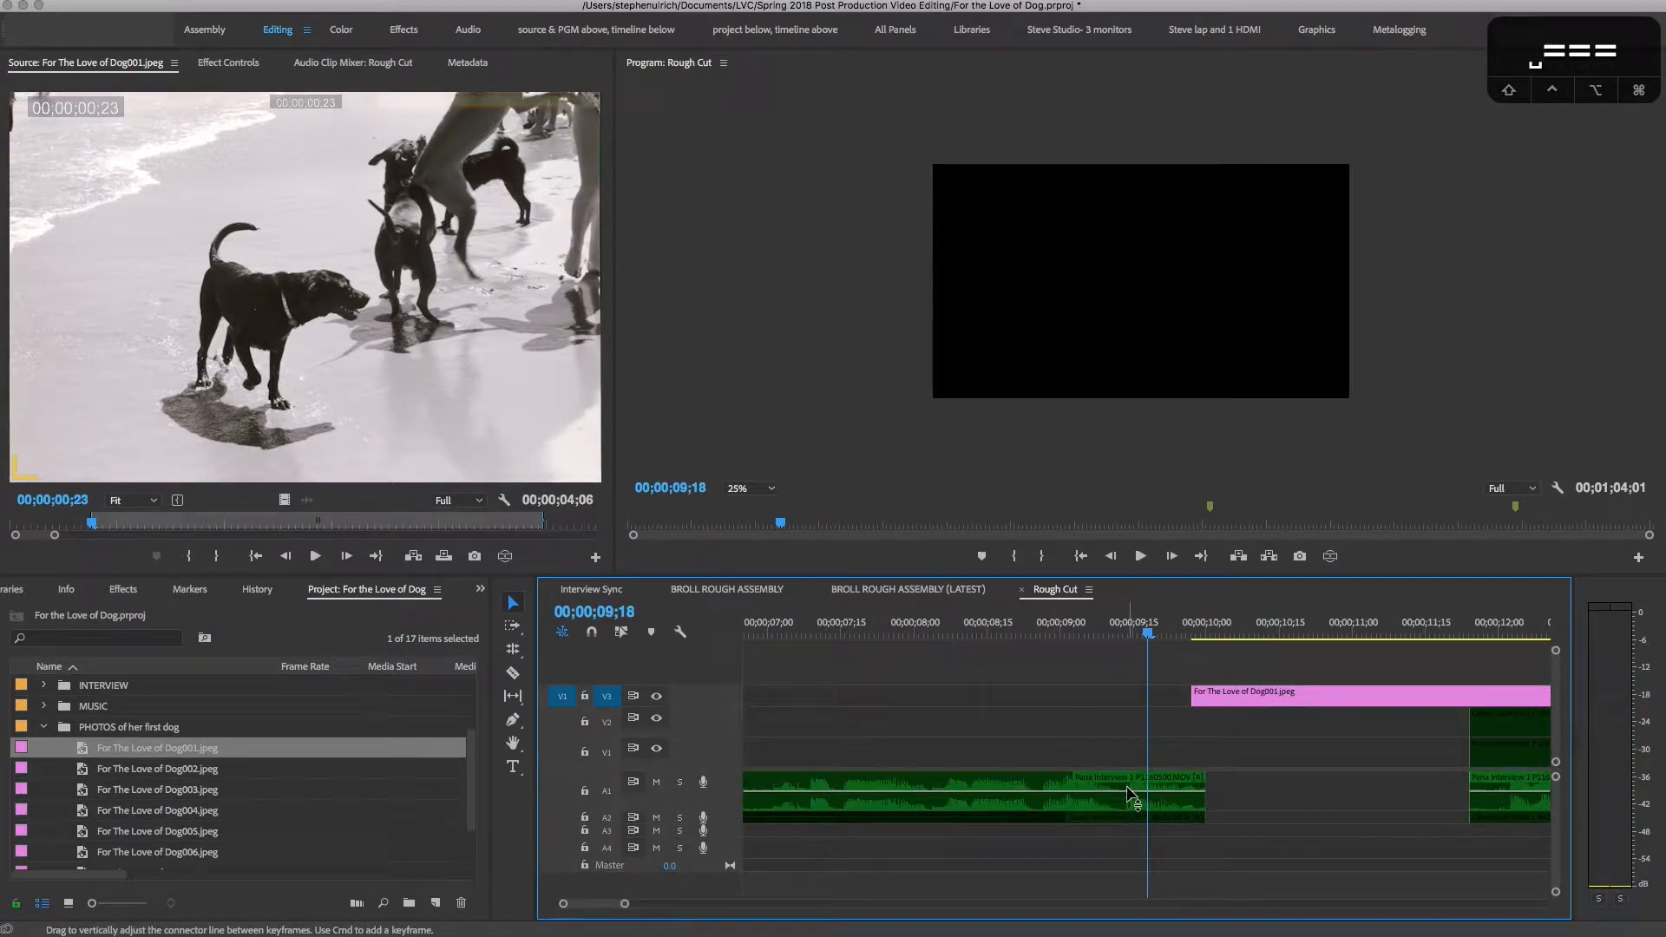
left_click_drag(1159, 626, 1173, 625)
key("Right")
key("Right")
key("Right")
key("Right")
key("Right")
key("Right")
key("Right")
key("Left")
key("Left")
left_click(1206, 785)
key("Left")
key("e")
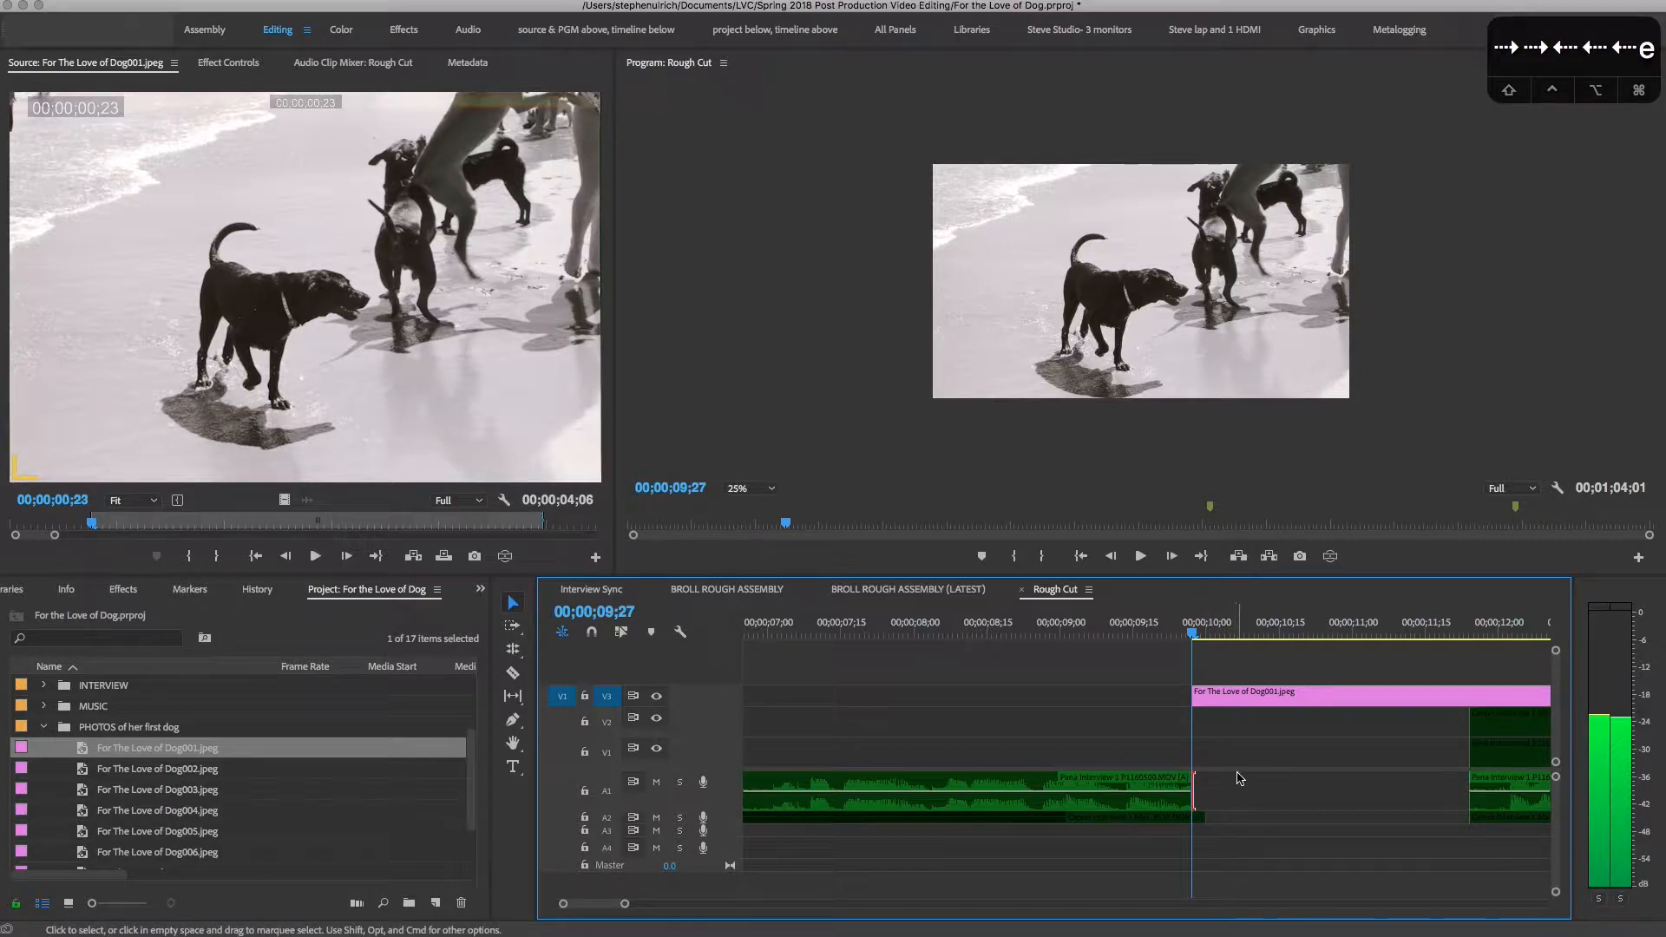
left_click(1202, 816)
key("e")
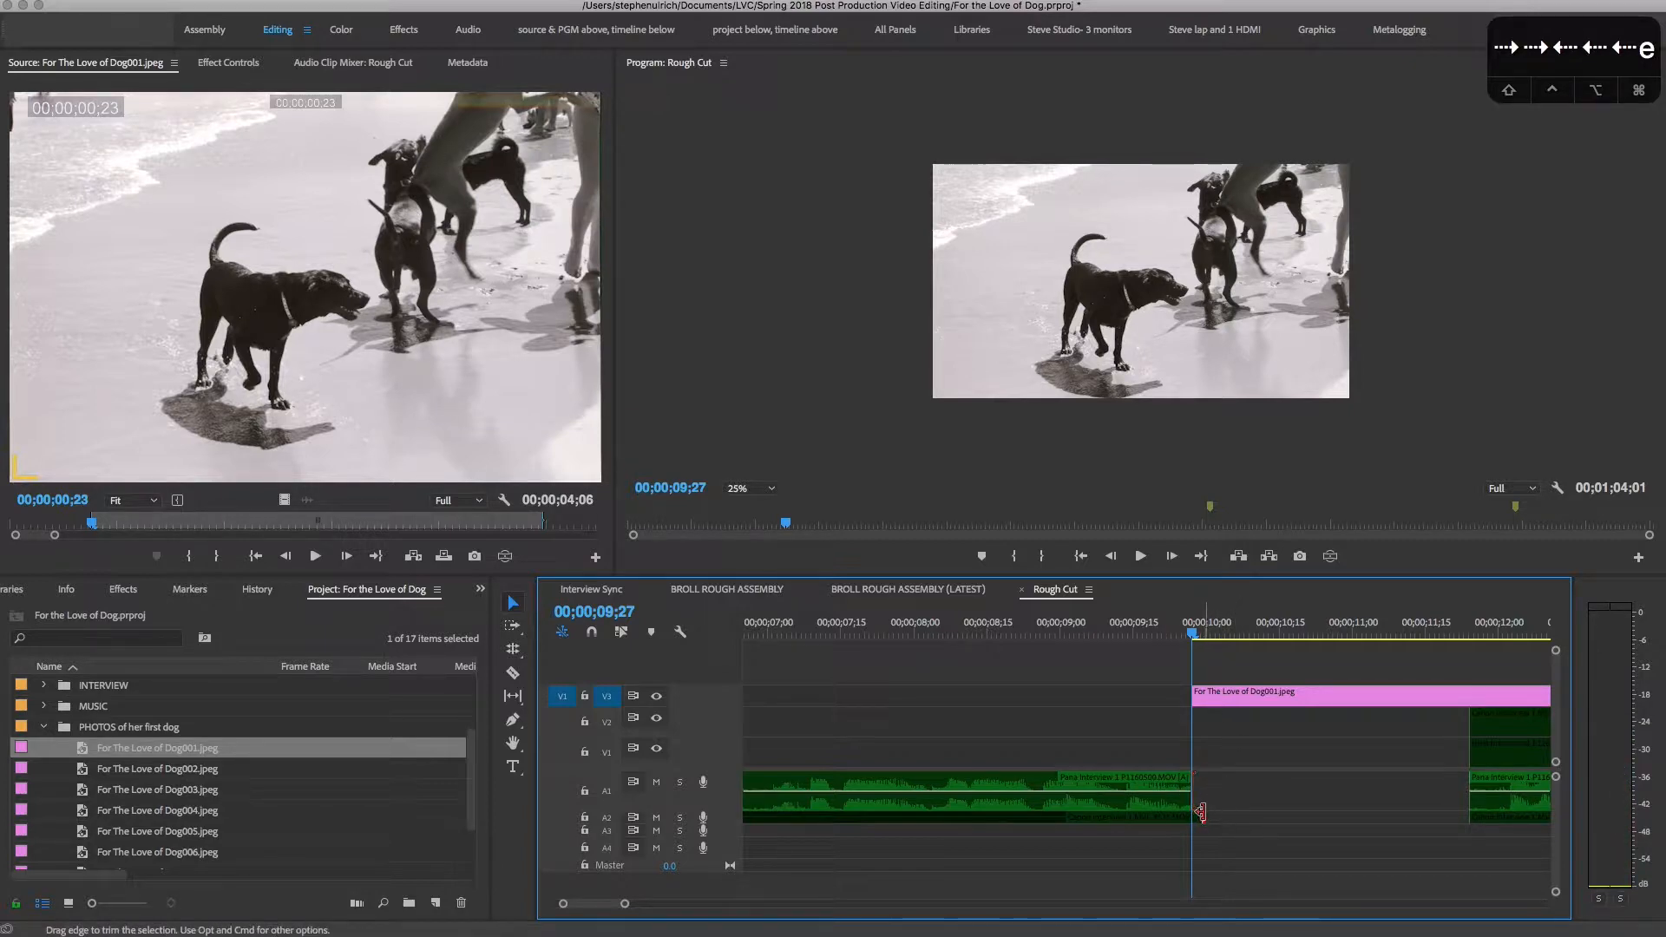
Play back the trimmed end of the interview audio under the start of the photo.
left_click(1118, 628)
key("space")
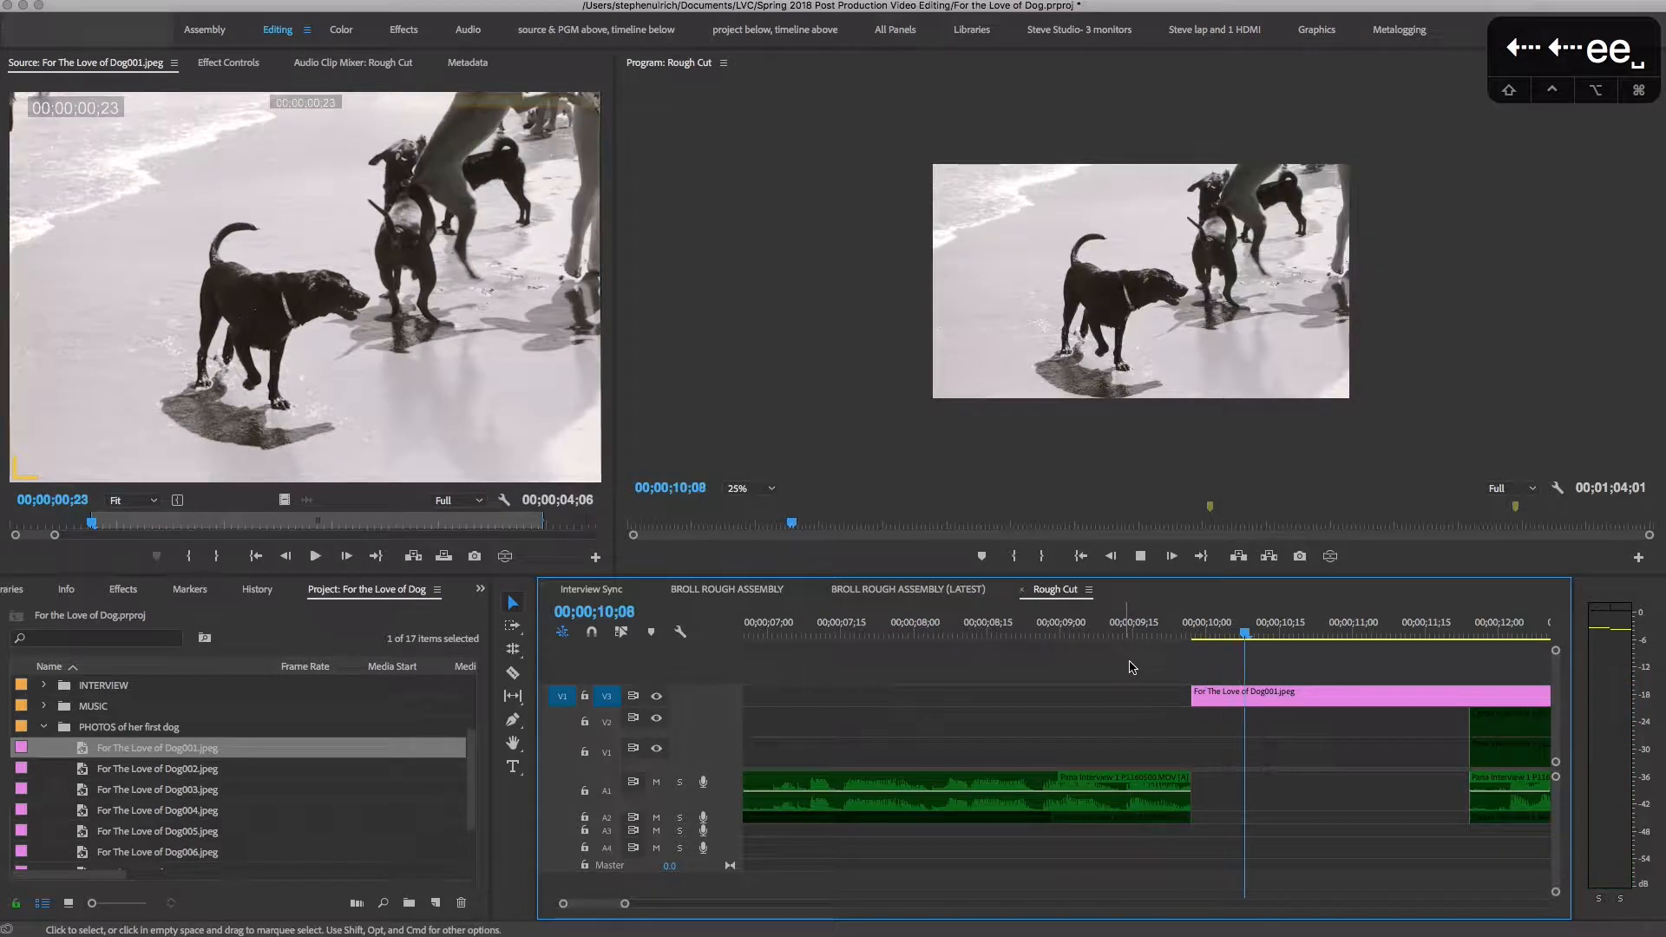
key("space")
Apply the default transition to the end of the trimmed interview clip on A1 and play back the fade.
right_click(1186, 780)
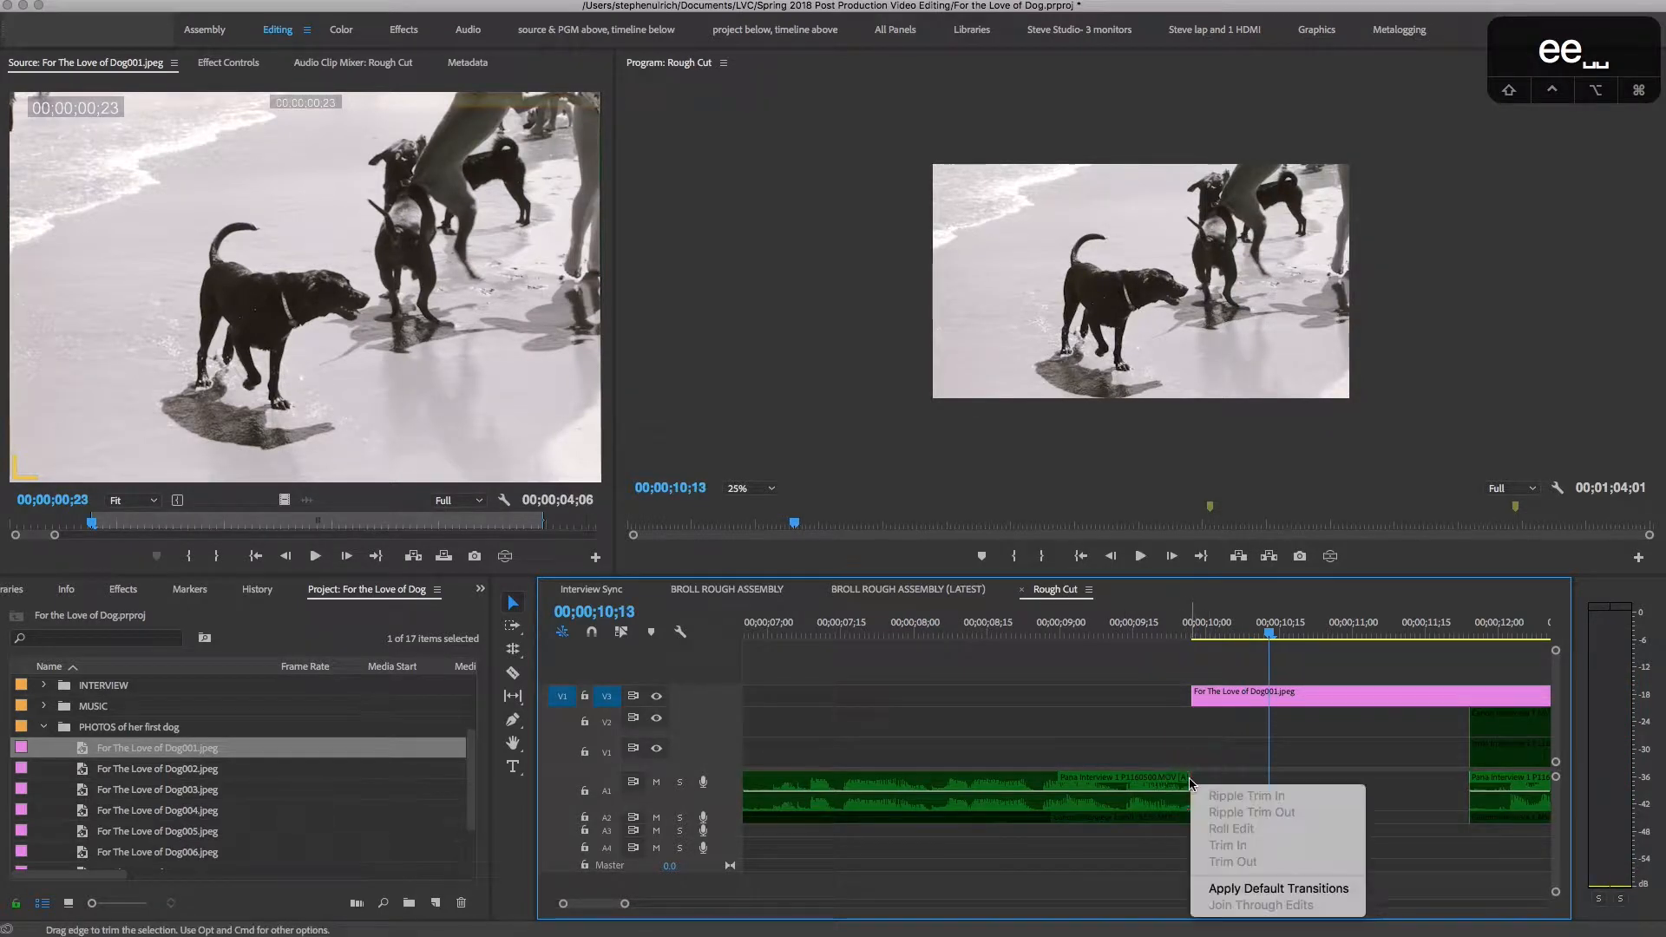
left_click(1250, 894)
left_click(1155, 633)
key("space")
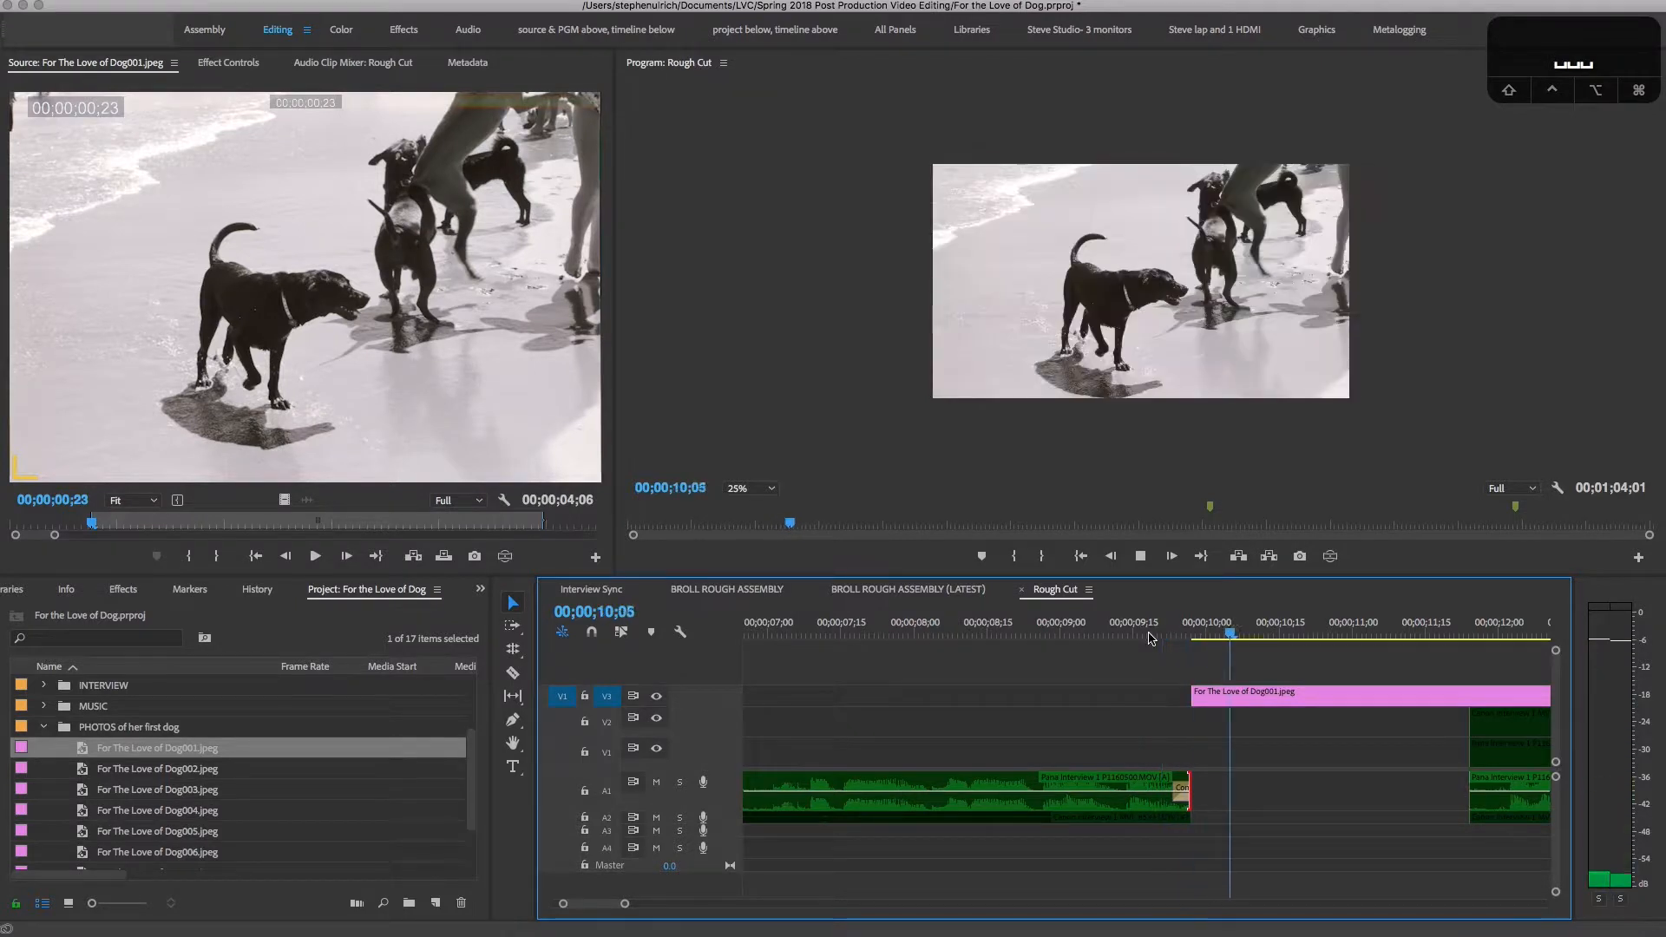
left_click(995, 632)
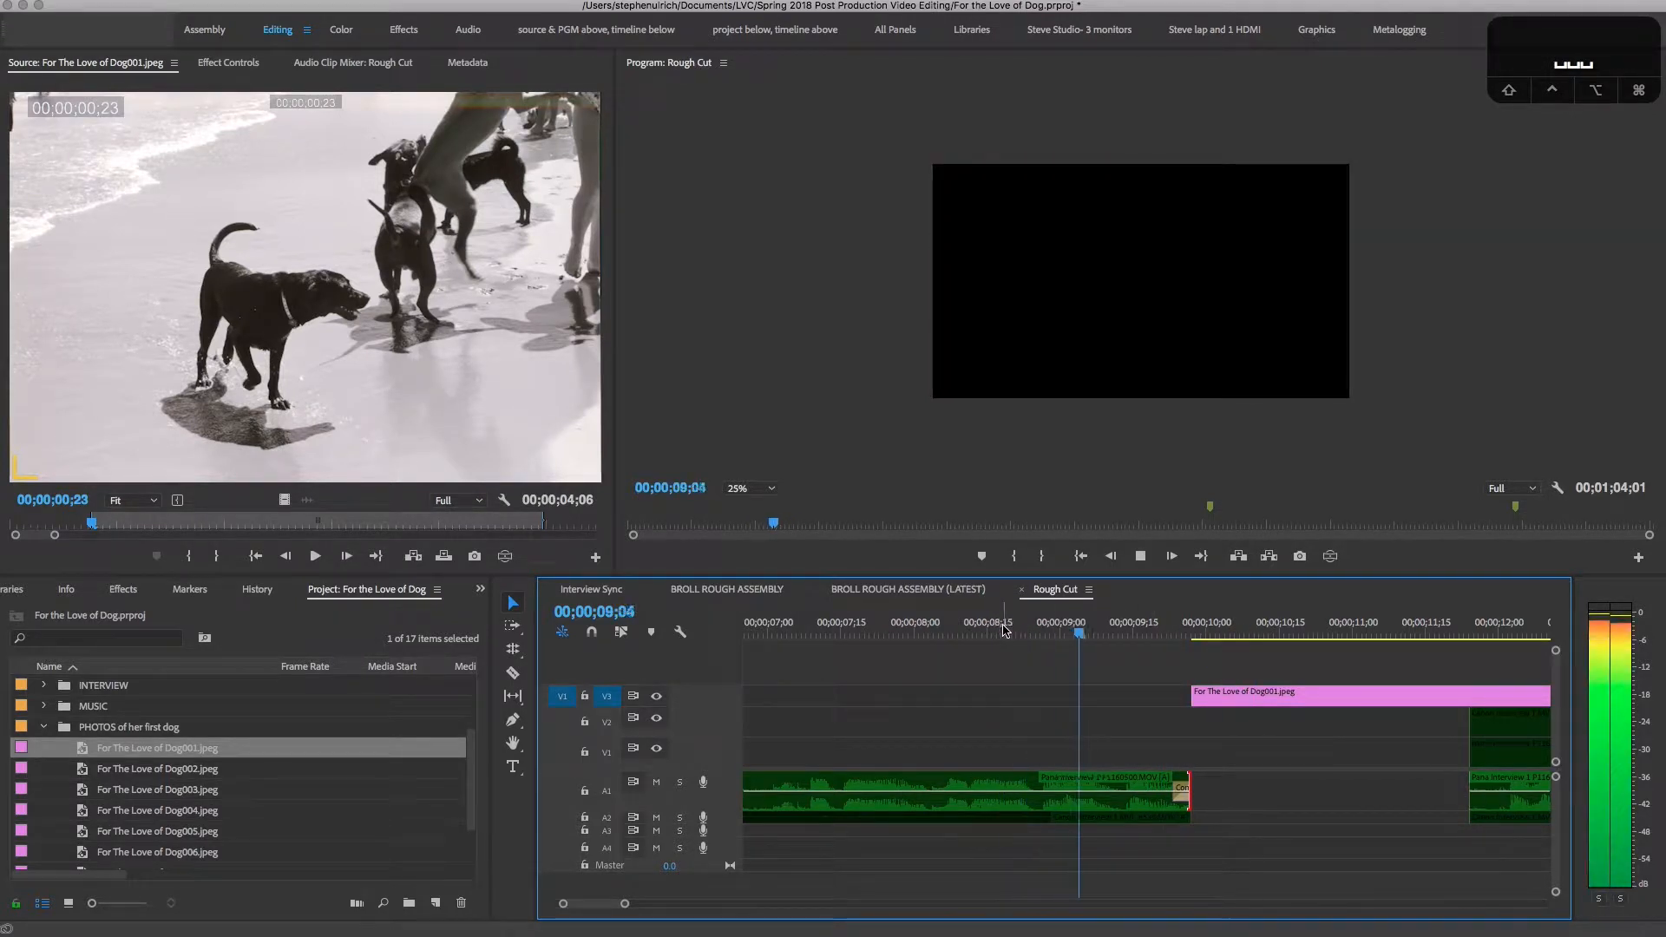
Play back the audio fade at the end of the first interview clip through the photo into the next interview clips.
key("space")
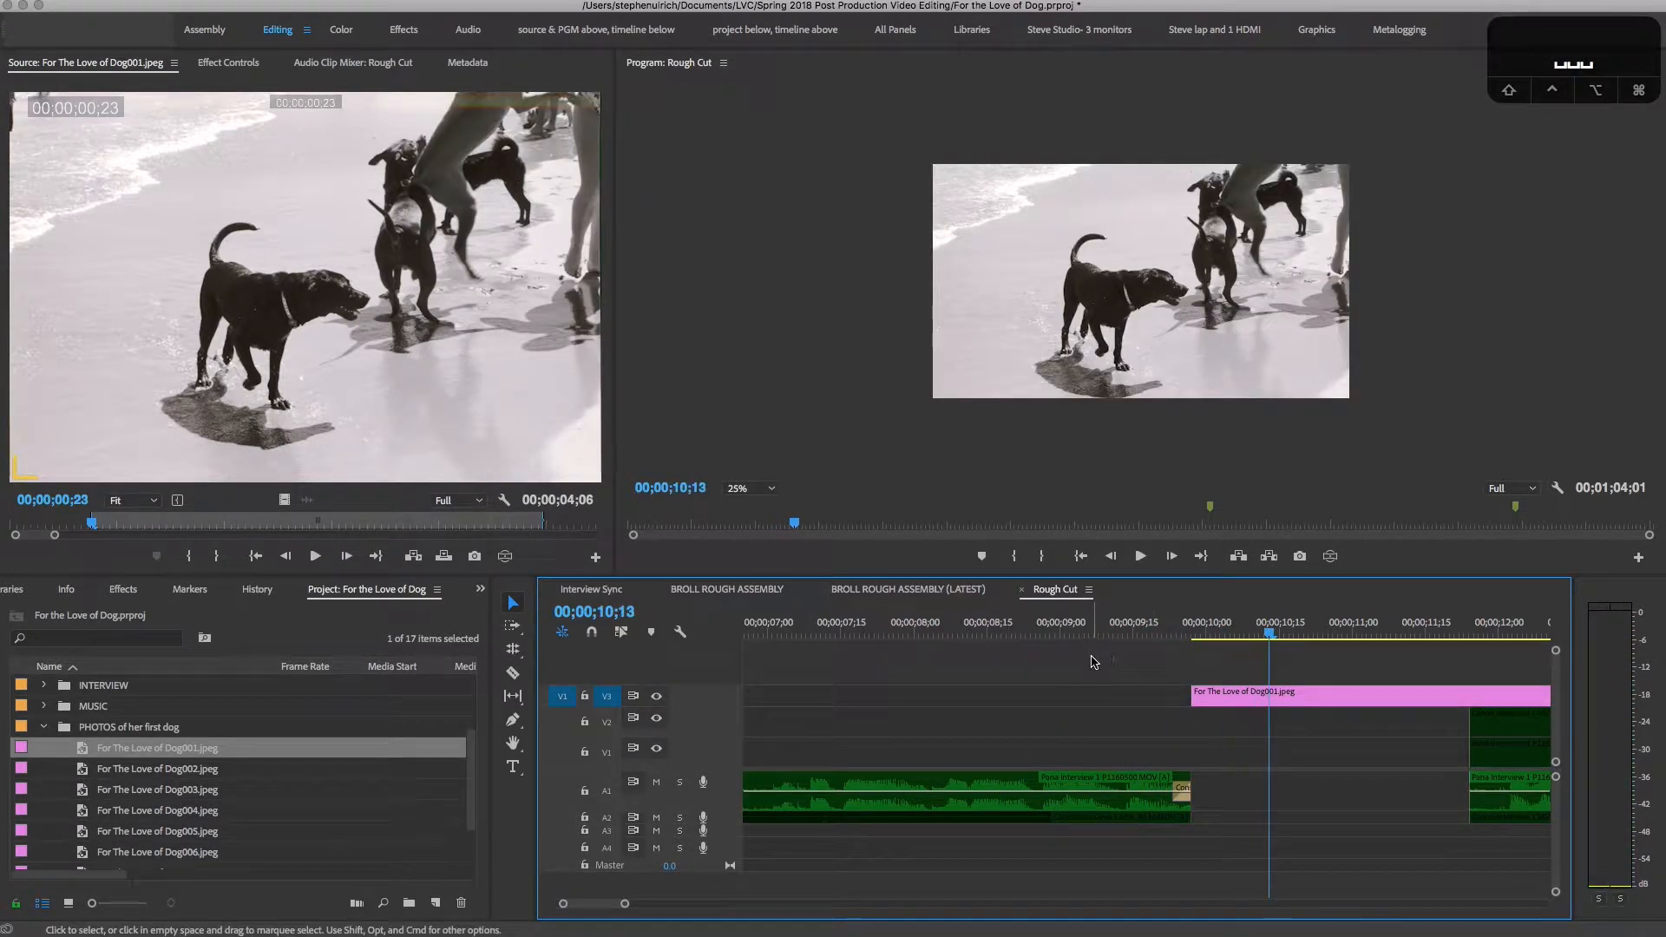
key("minus")
key("minus")
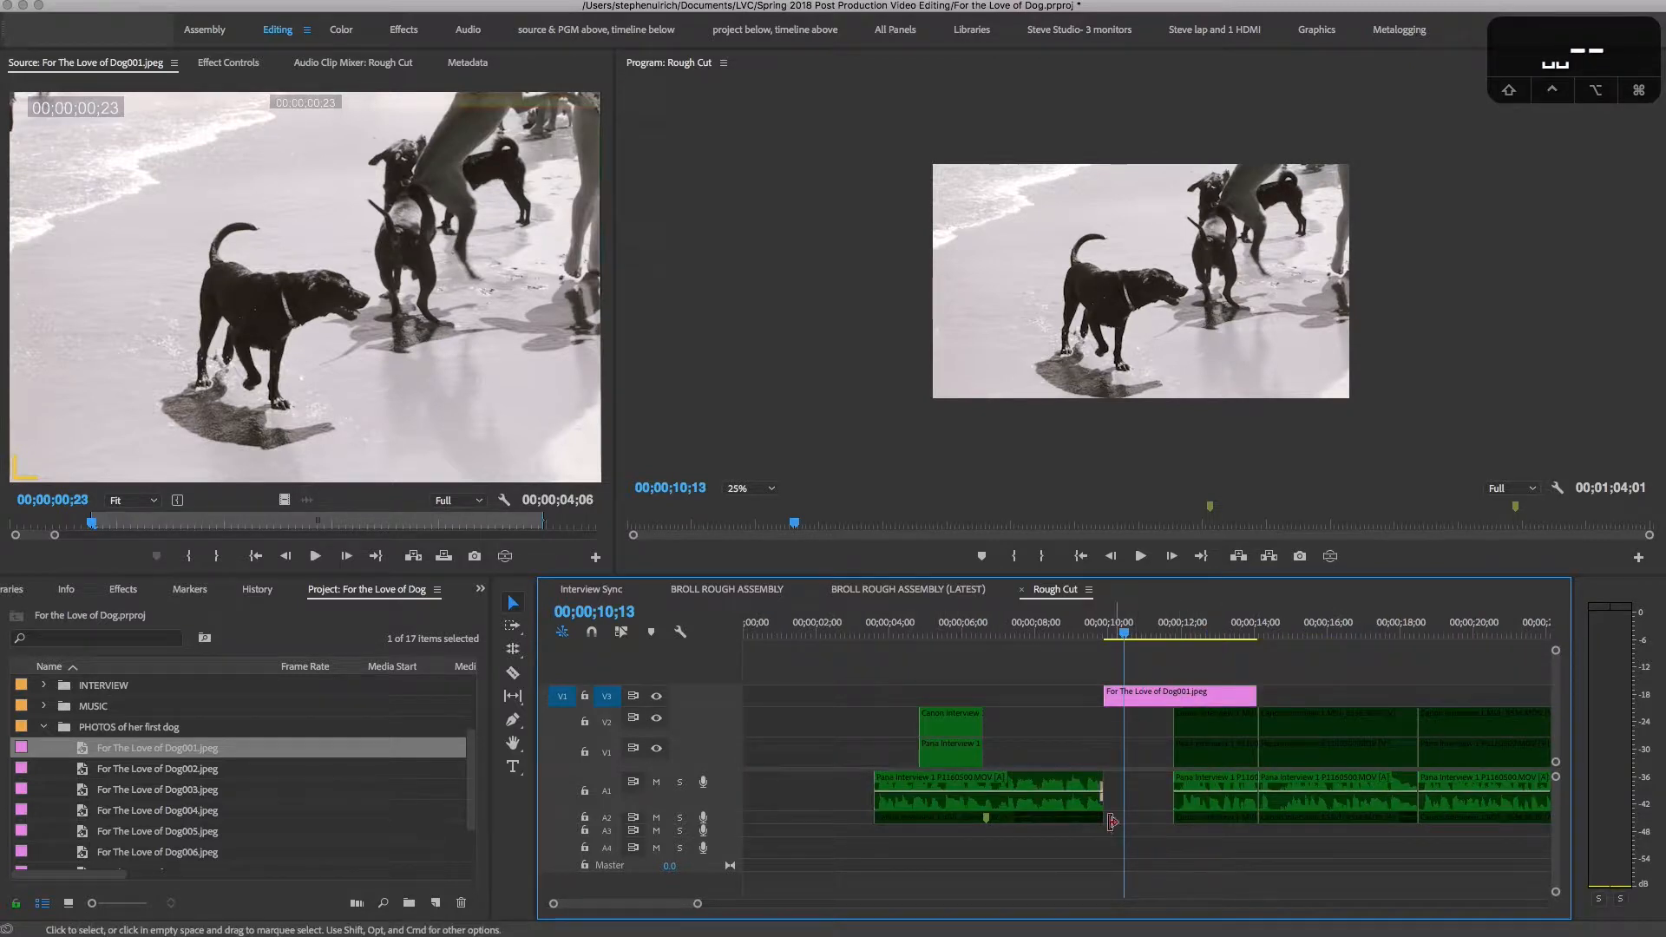
left_click_drag(1098, 631, 1092, 632)
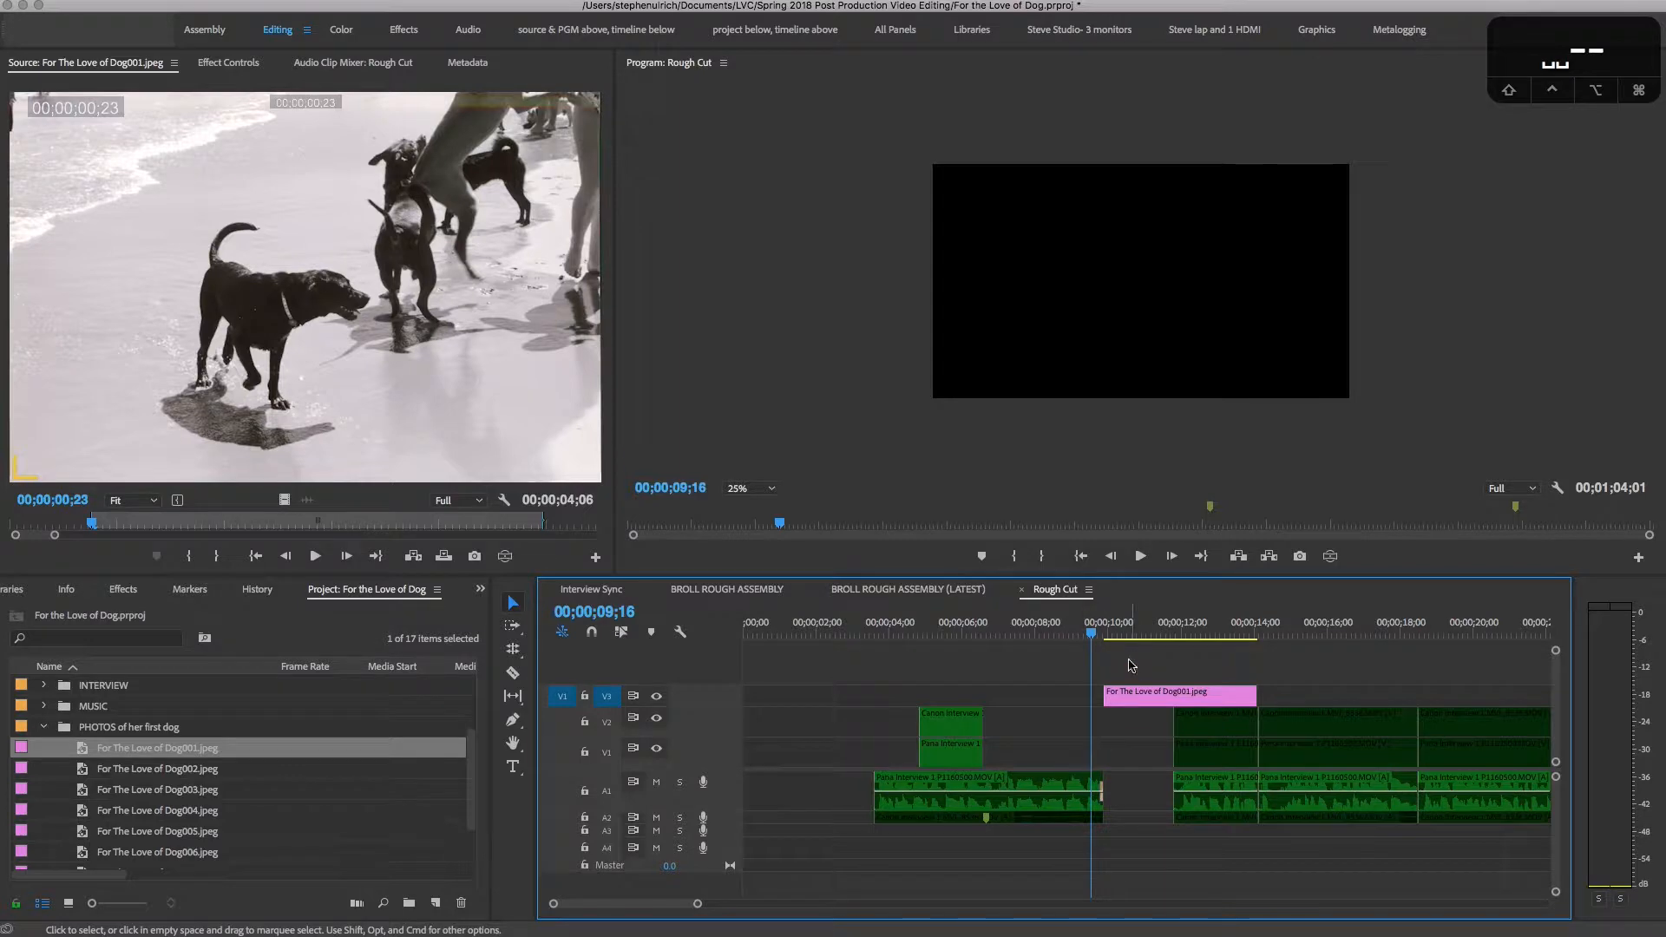
left_click_drag(1091, 631, 1084, 631)
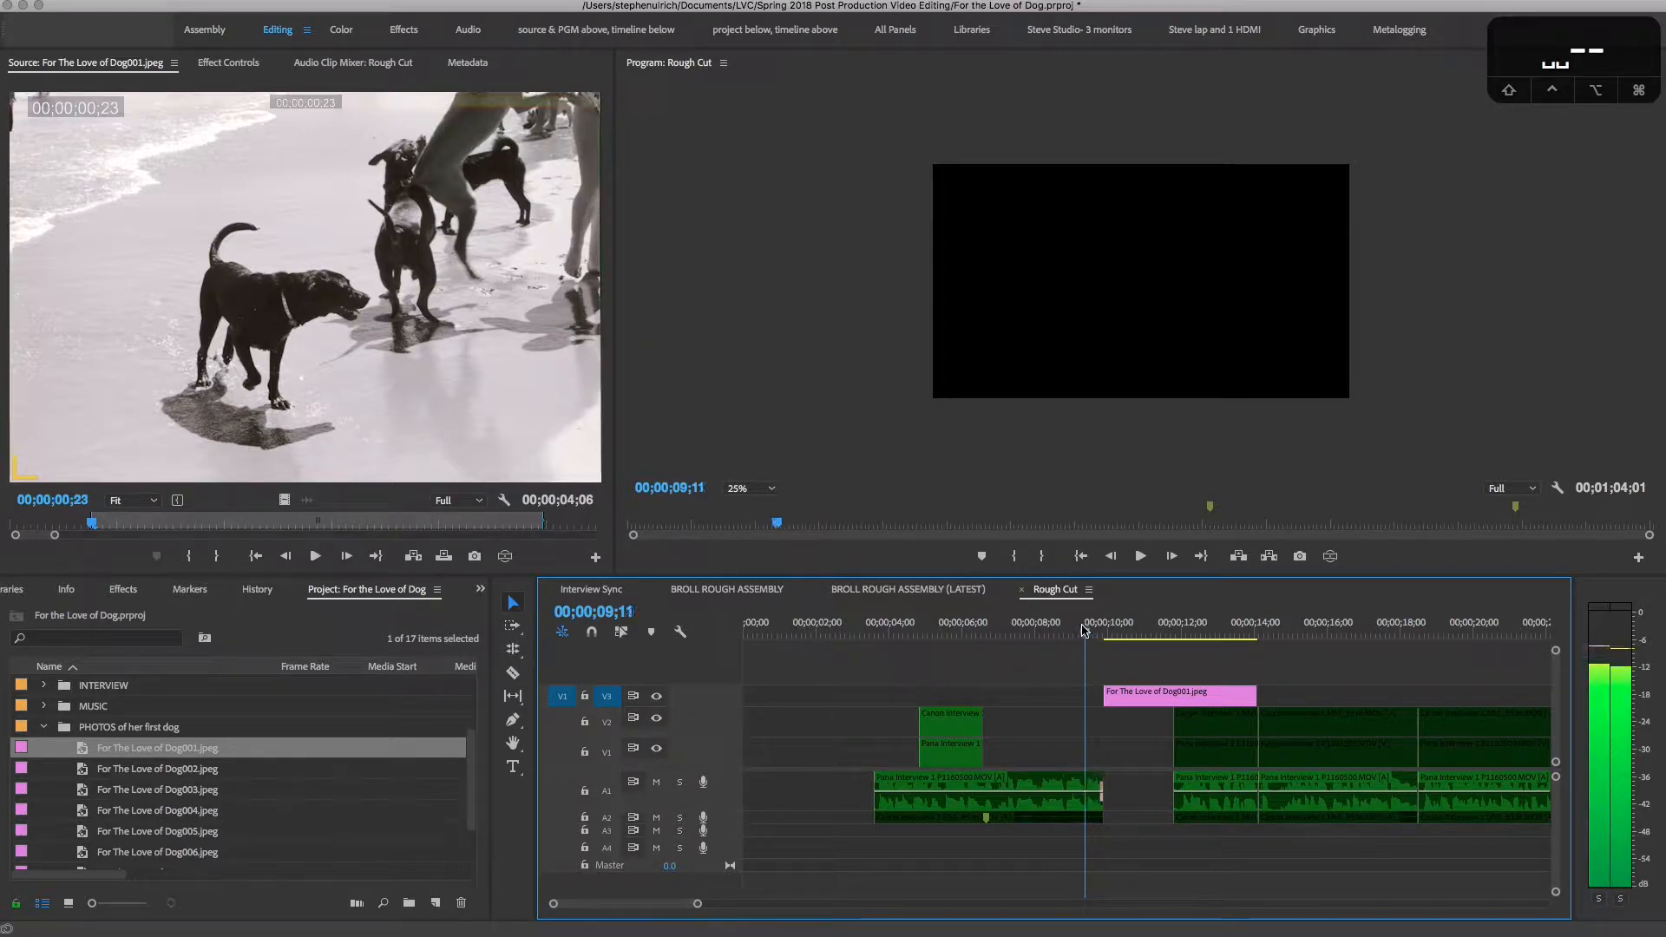
key("space")
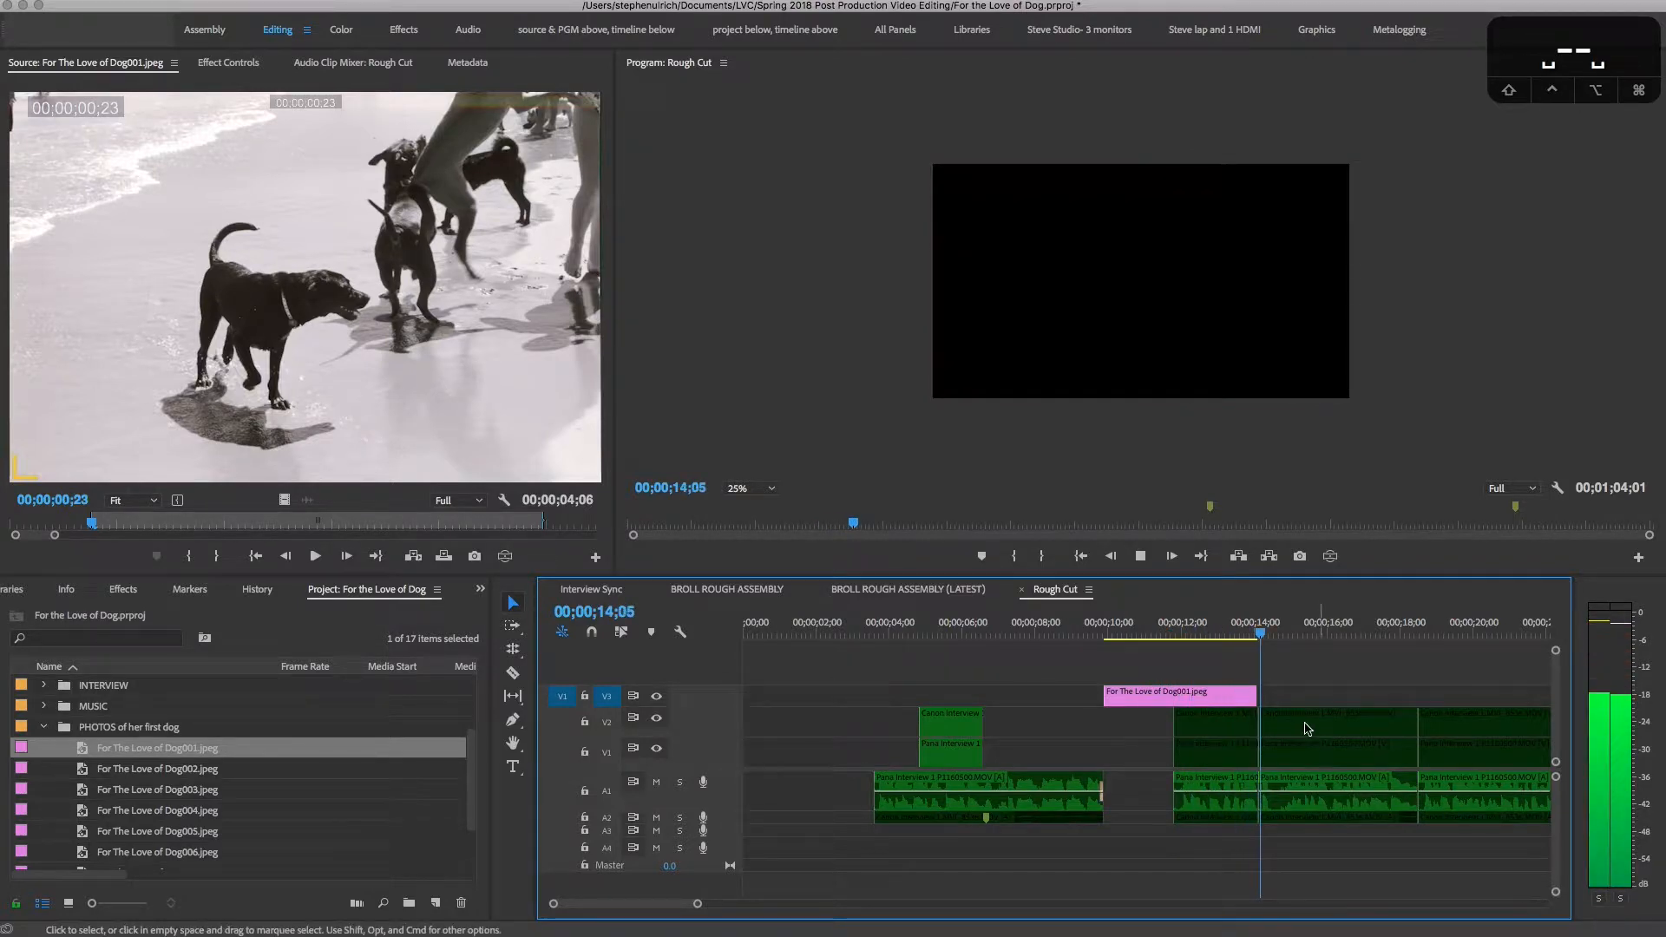
Play the sequence to 00;00;16;03, mark an Out point there, and extend the end of the photo on V3 to that point.
left_click_drag(1255, 693, 1311, 692)
left_click(1201, 633)
key("space")
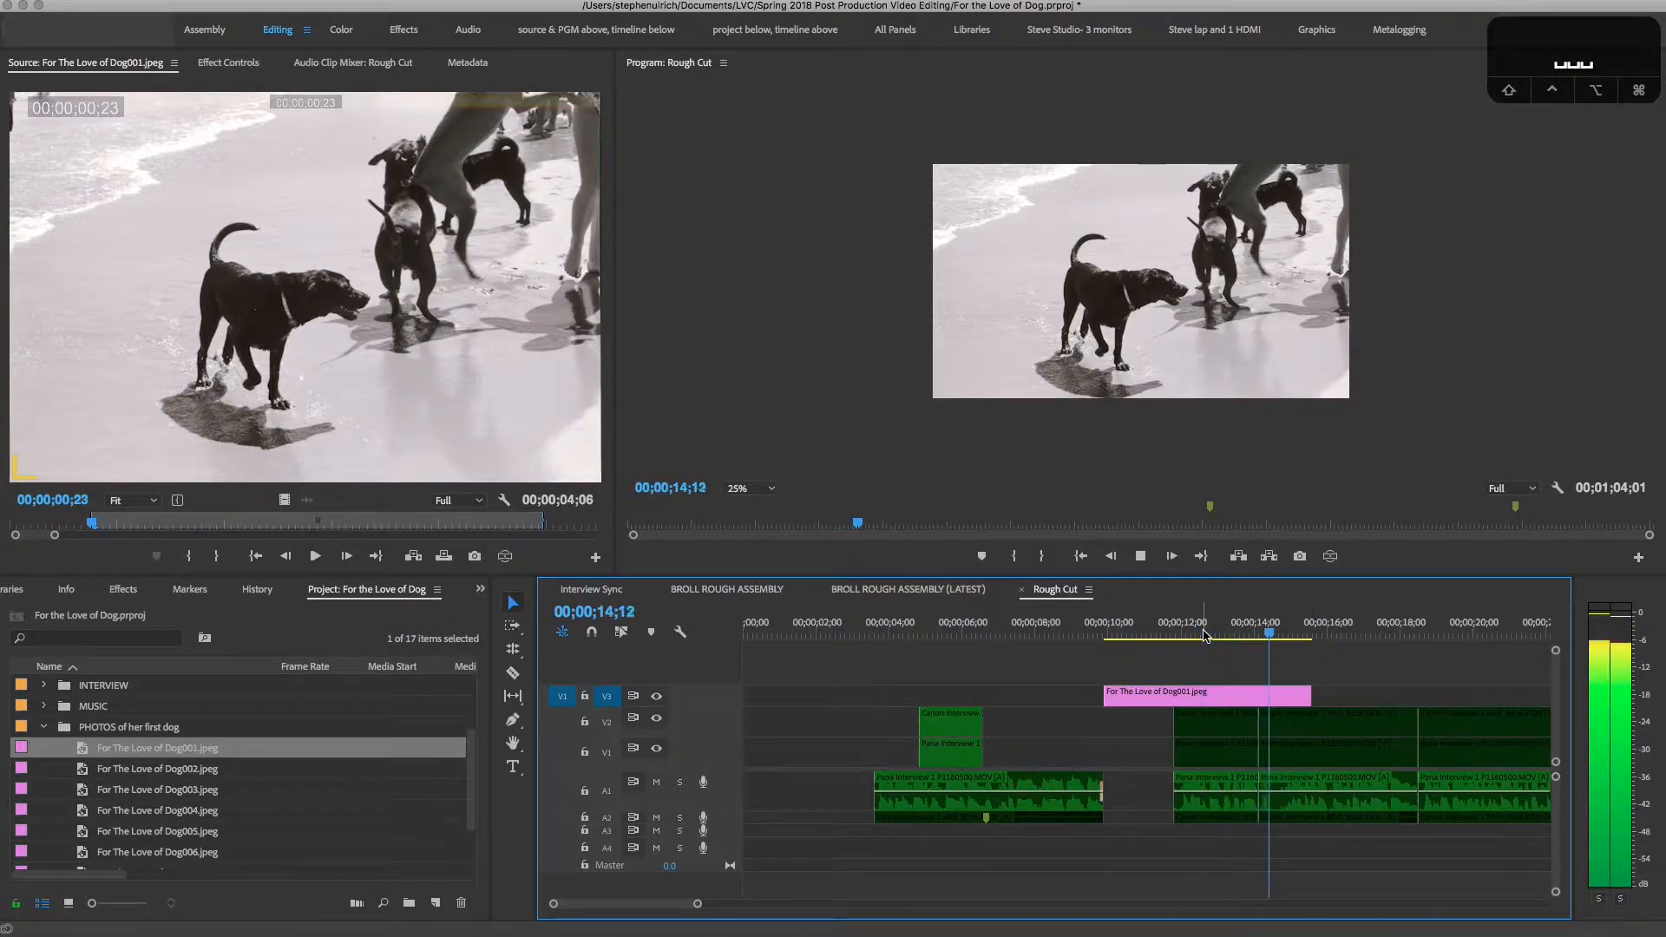
key("space")
key("o")
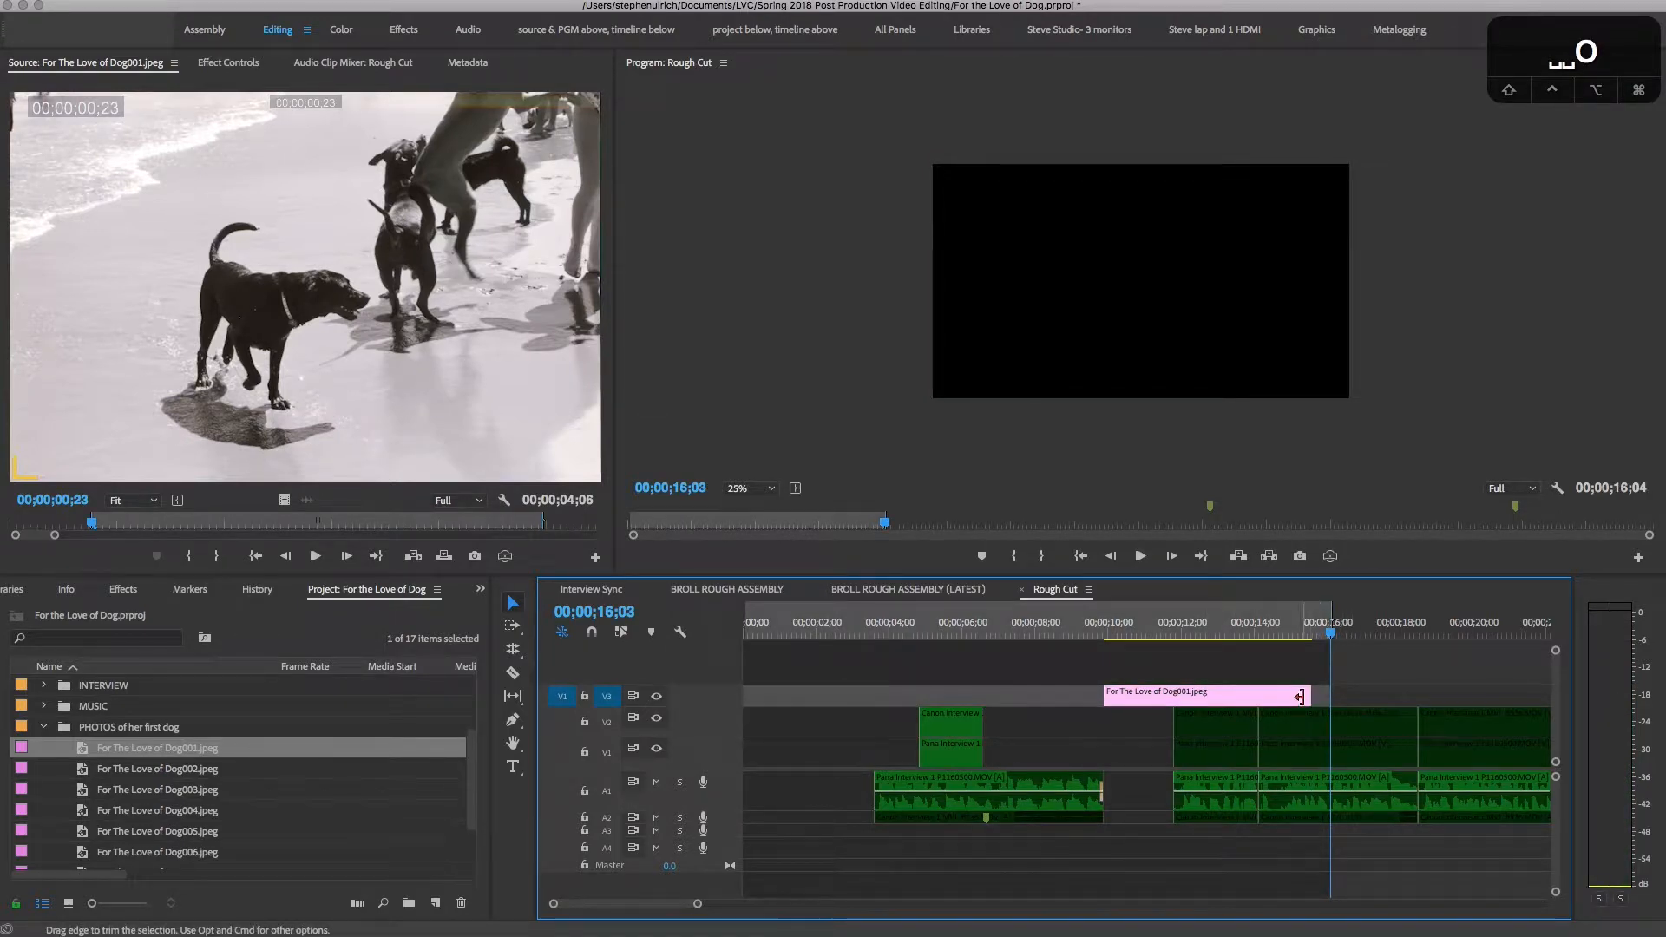
key("e")
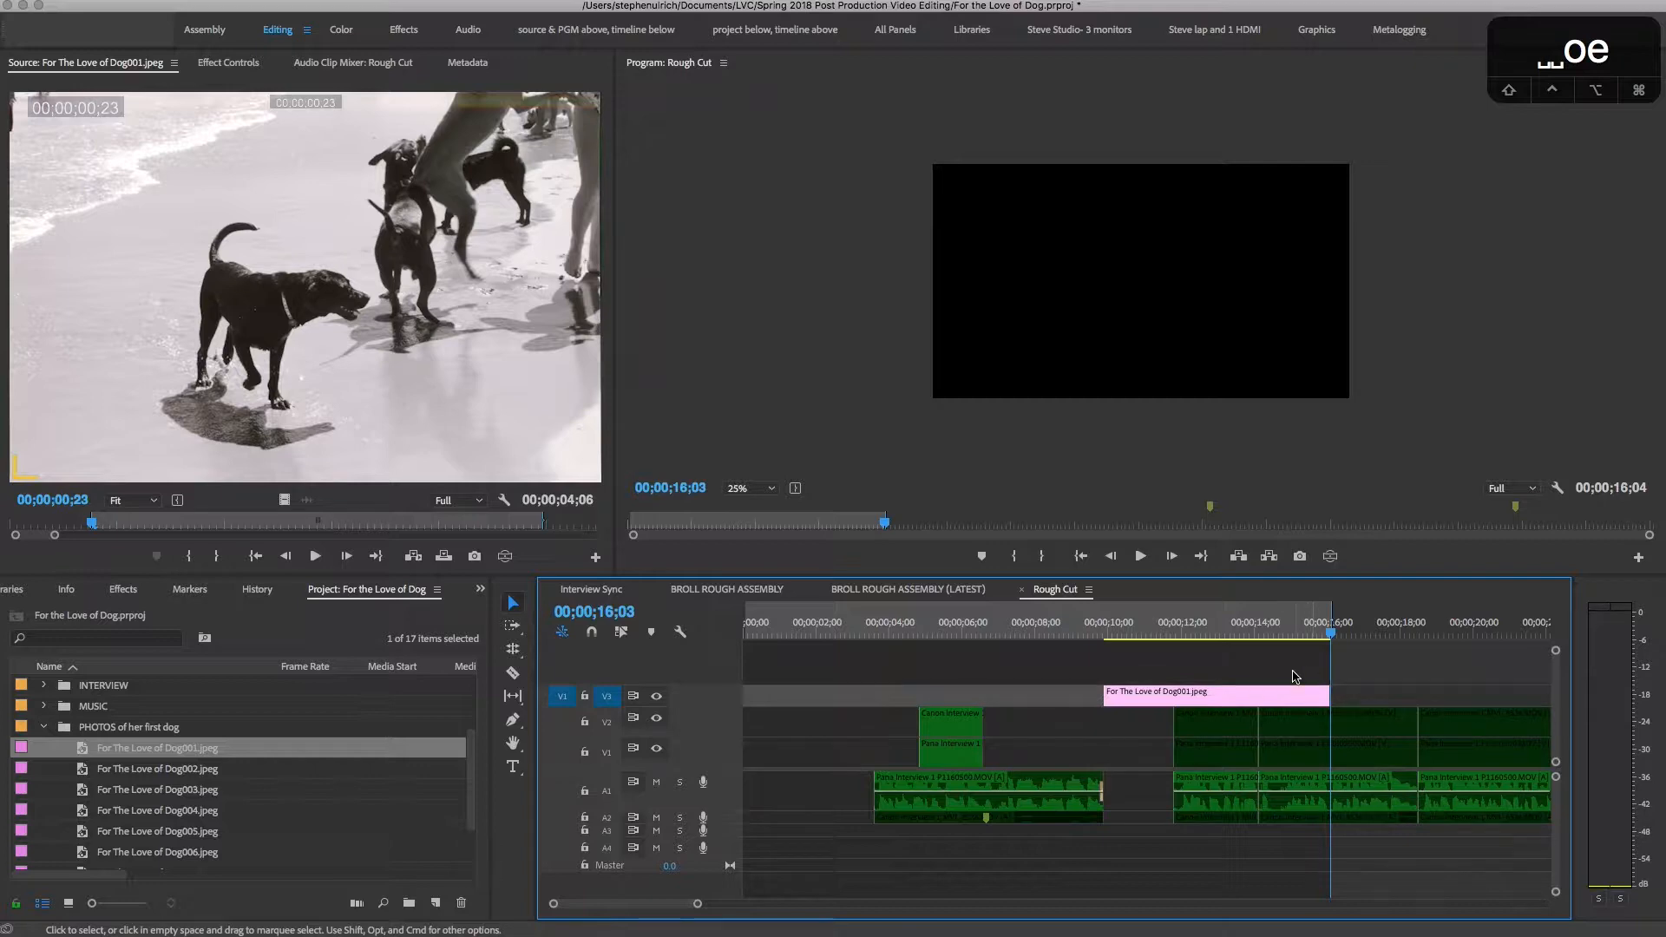
Load For The Love of Dog002.jpeg as the source and jump between the first photo's edit points, stopping at its end.
double_click(91, 772)
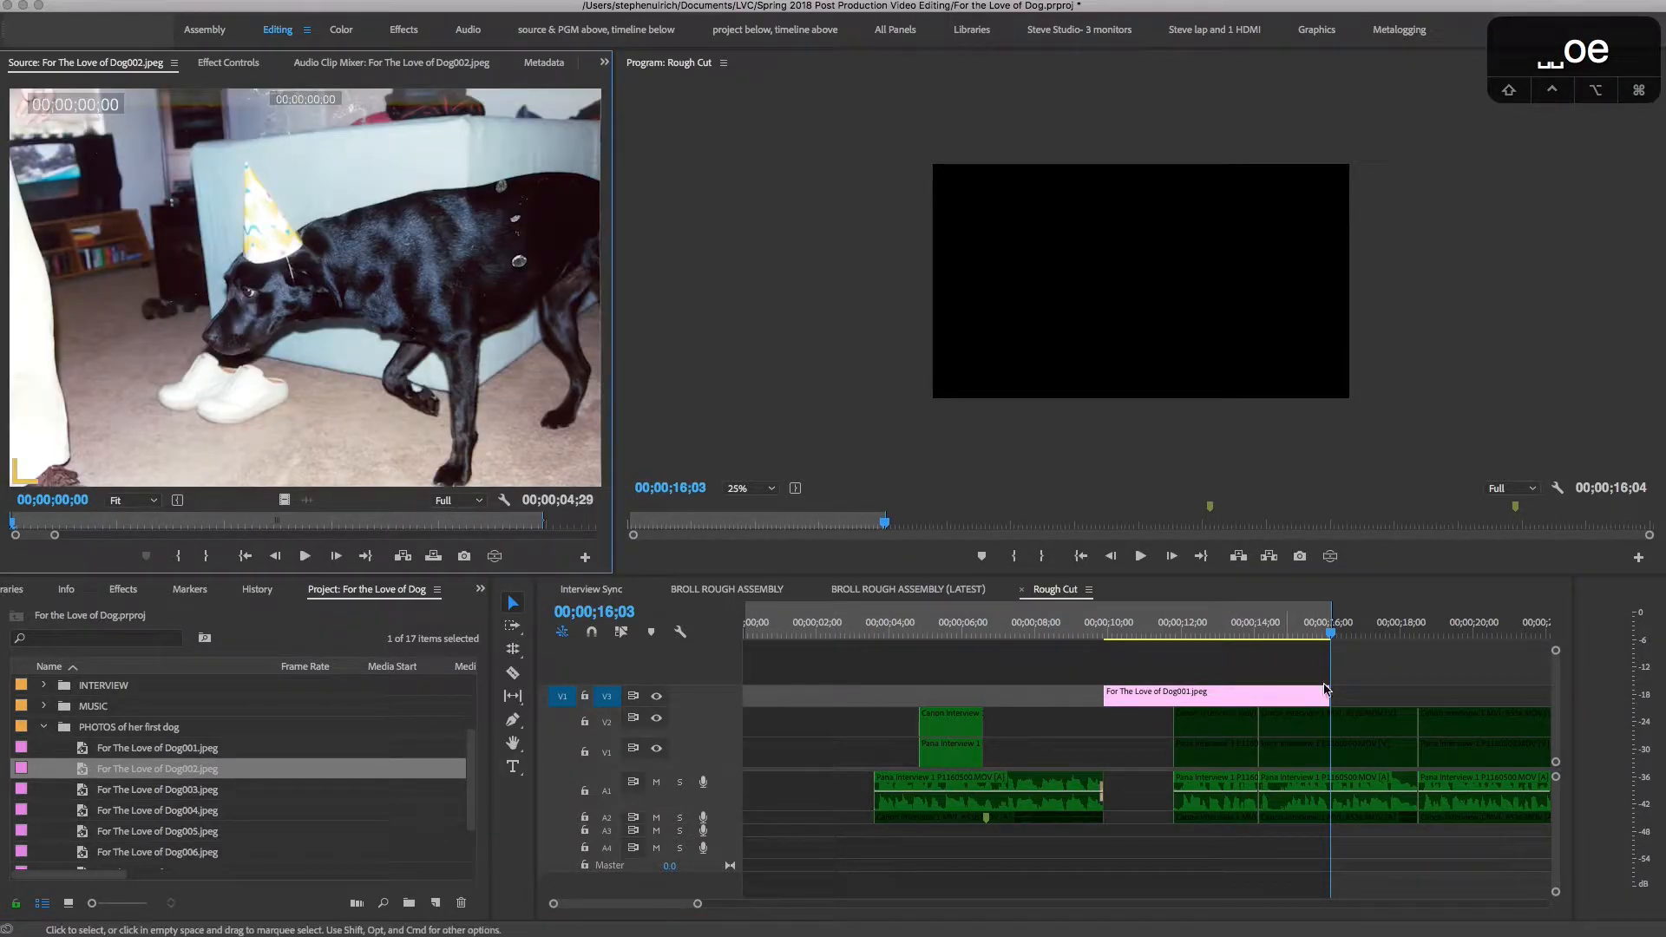
left_click(1362, 672)
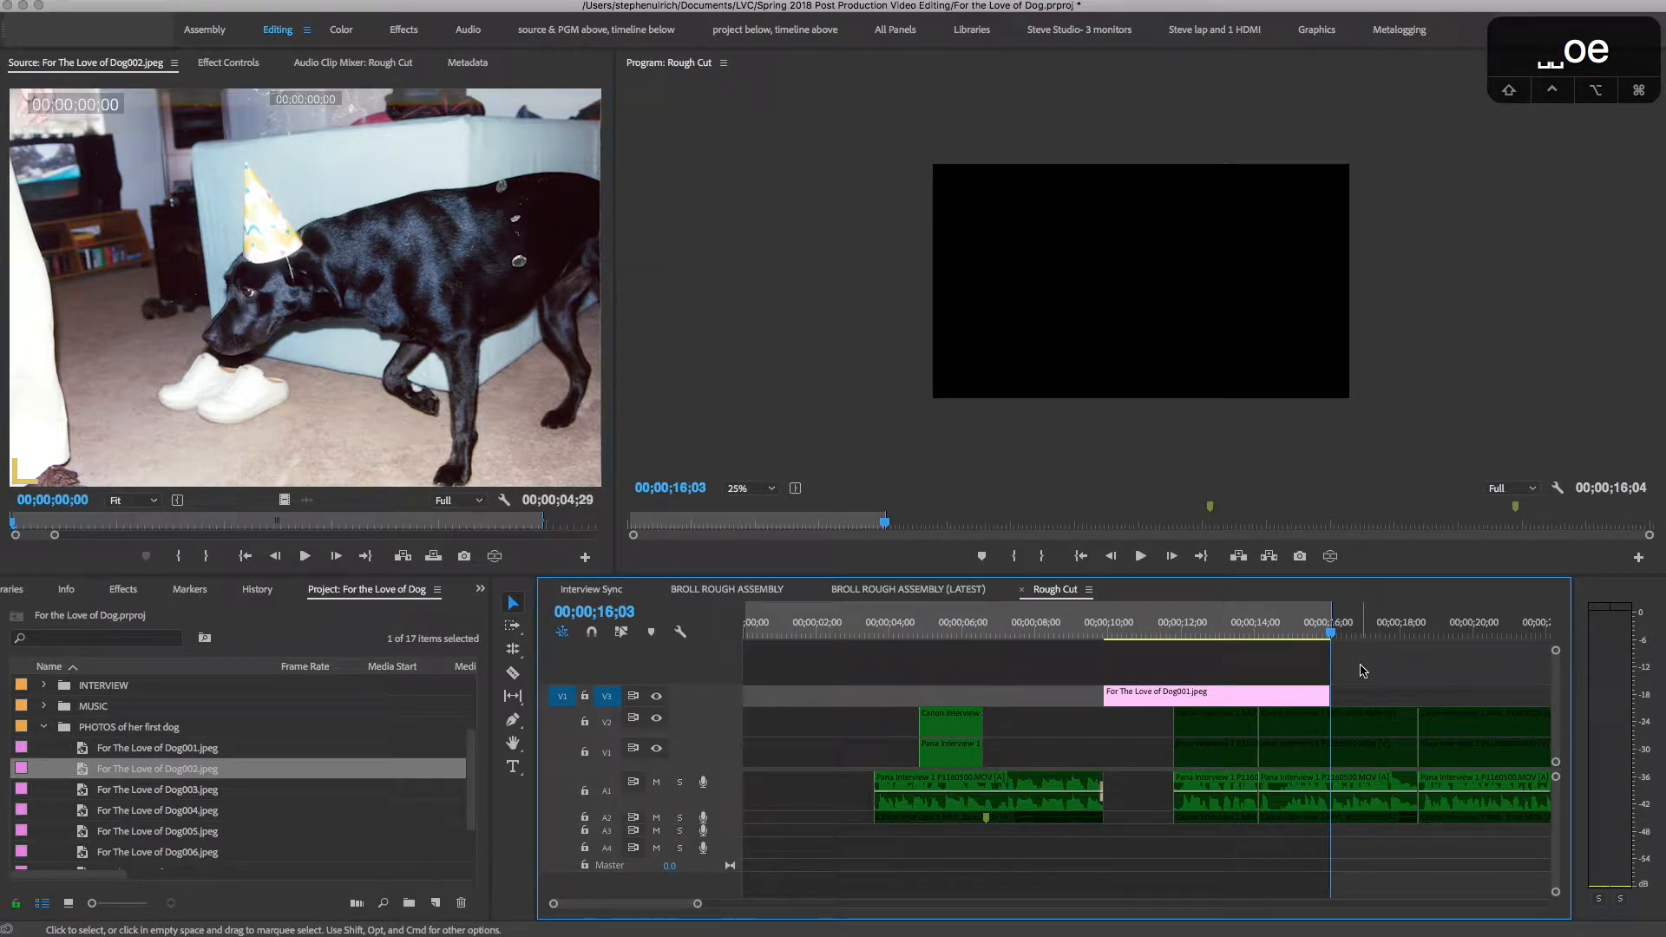
key("Up")
key("Down")
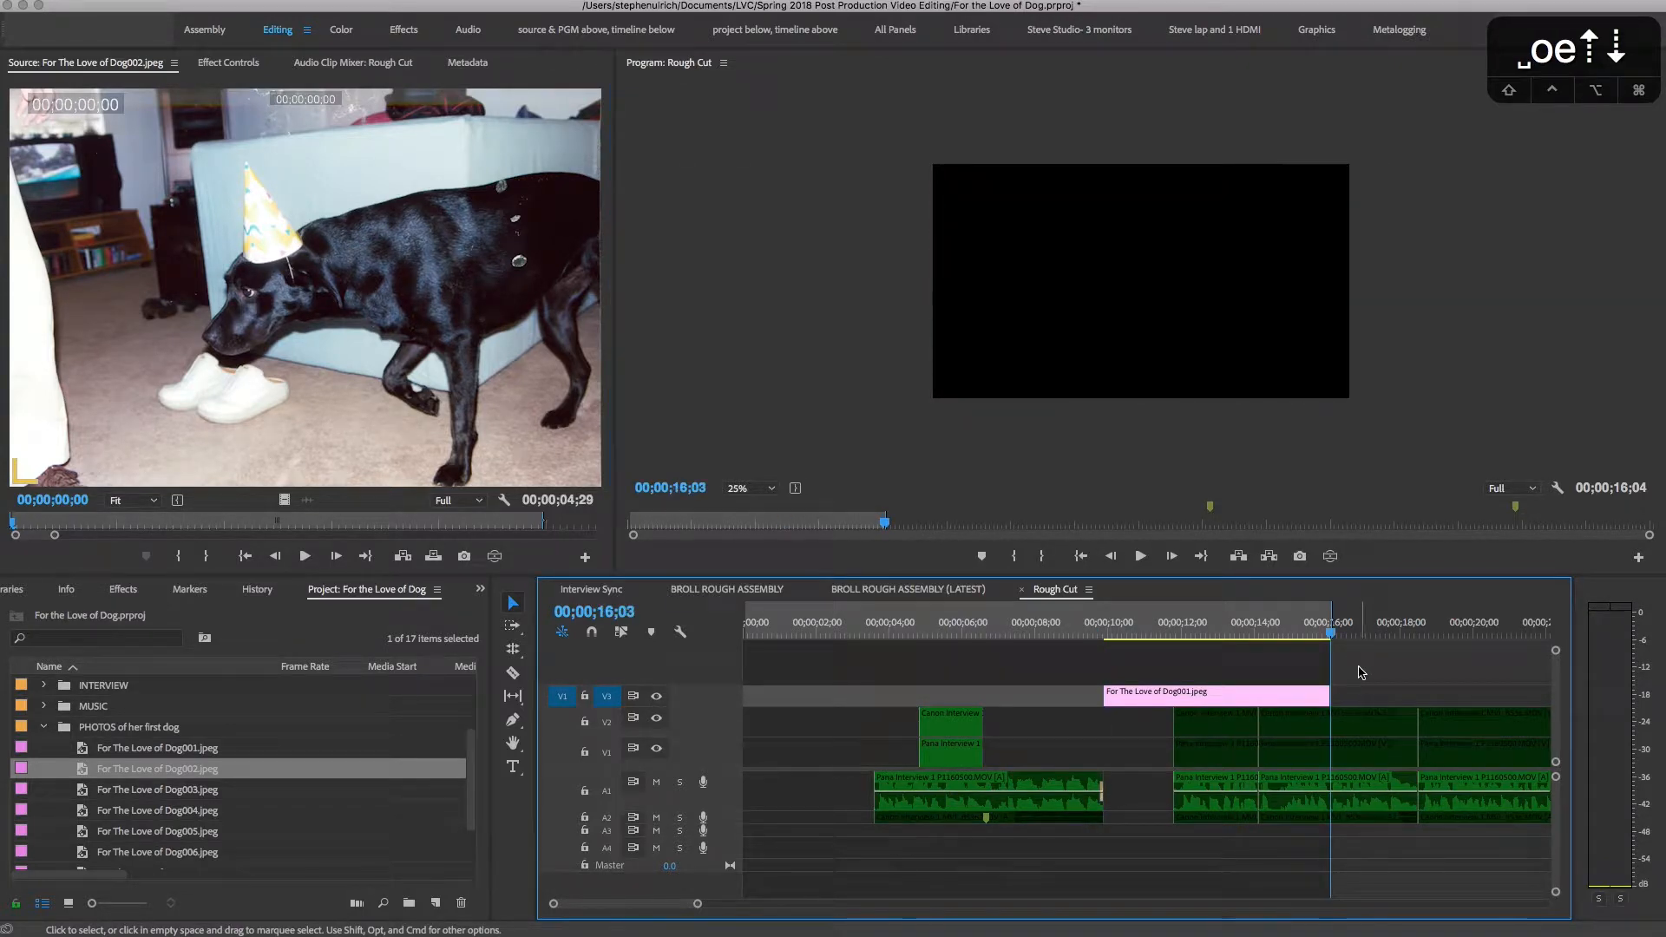
key("Up")
key("Down")
key("Up")
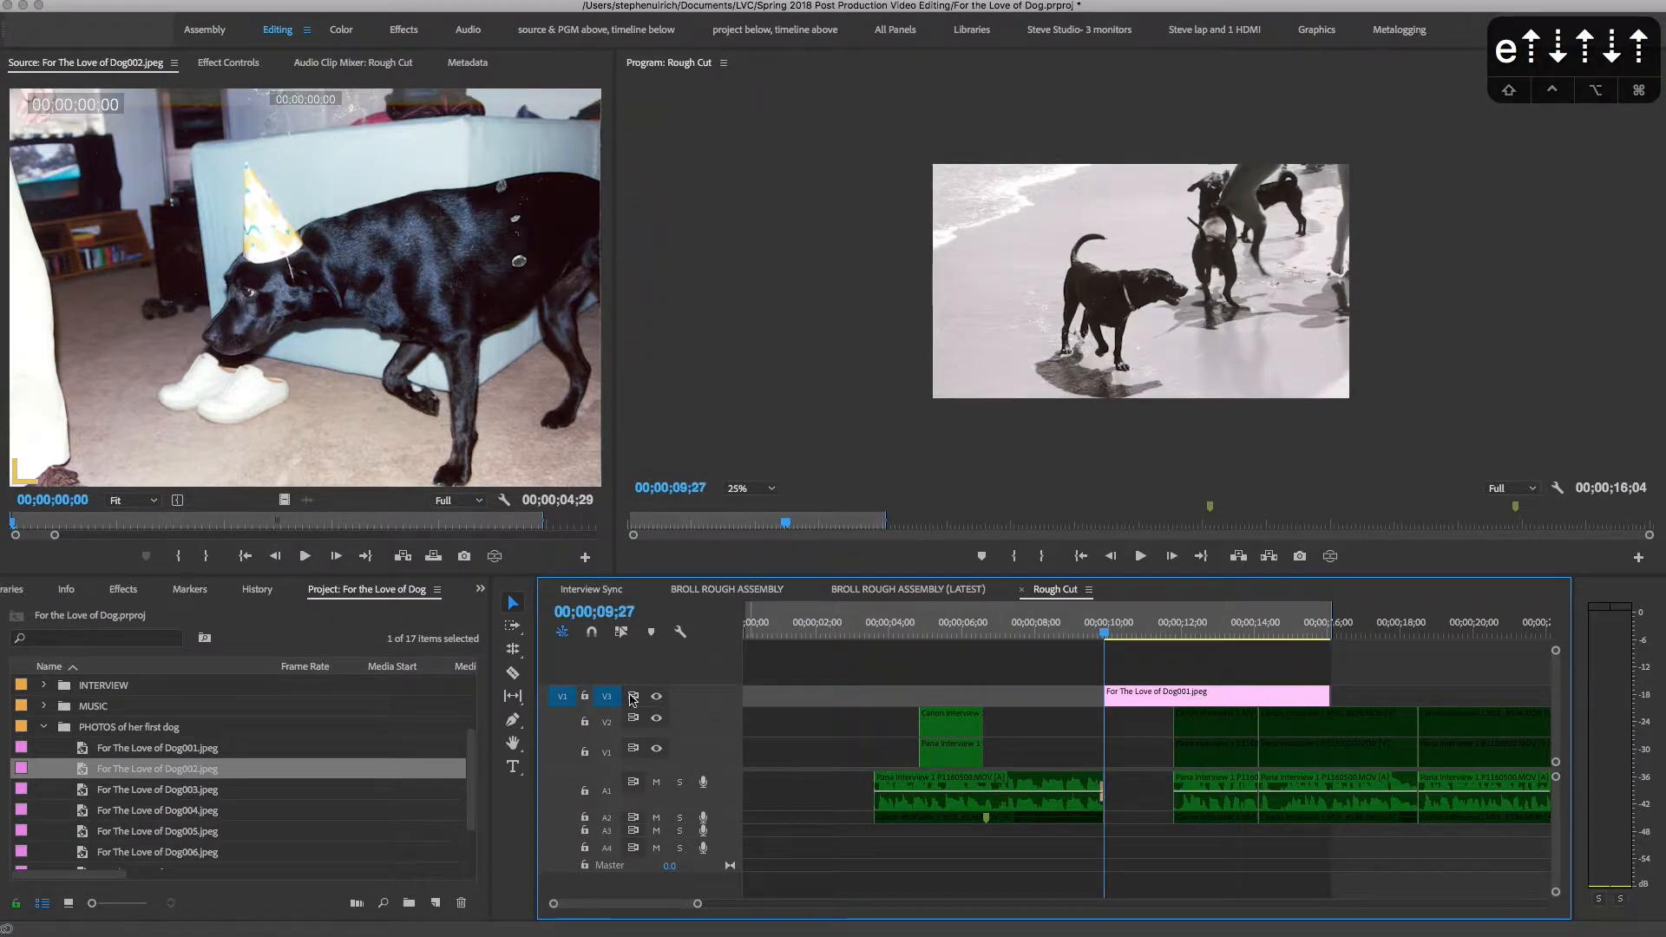
key("Down")
key("Down")
key("Up")
key("Down")
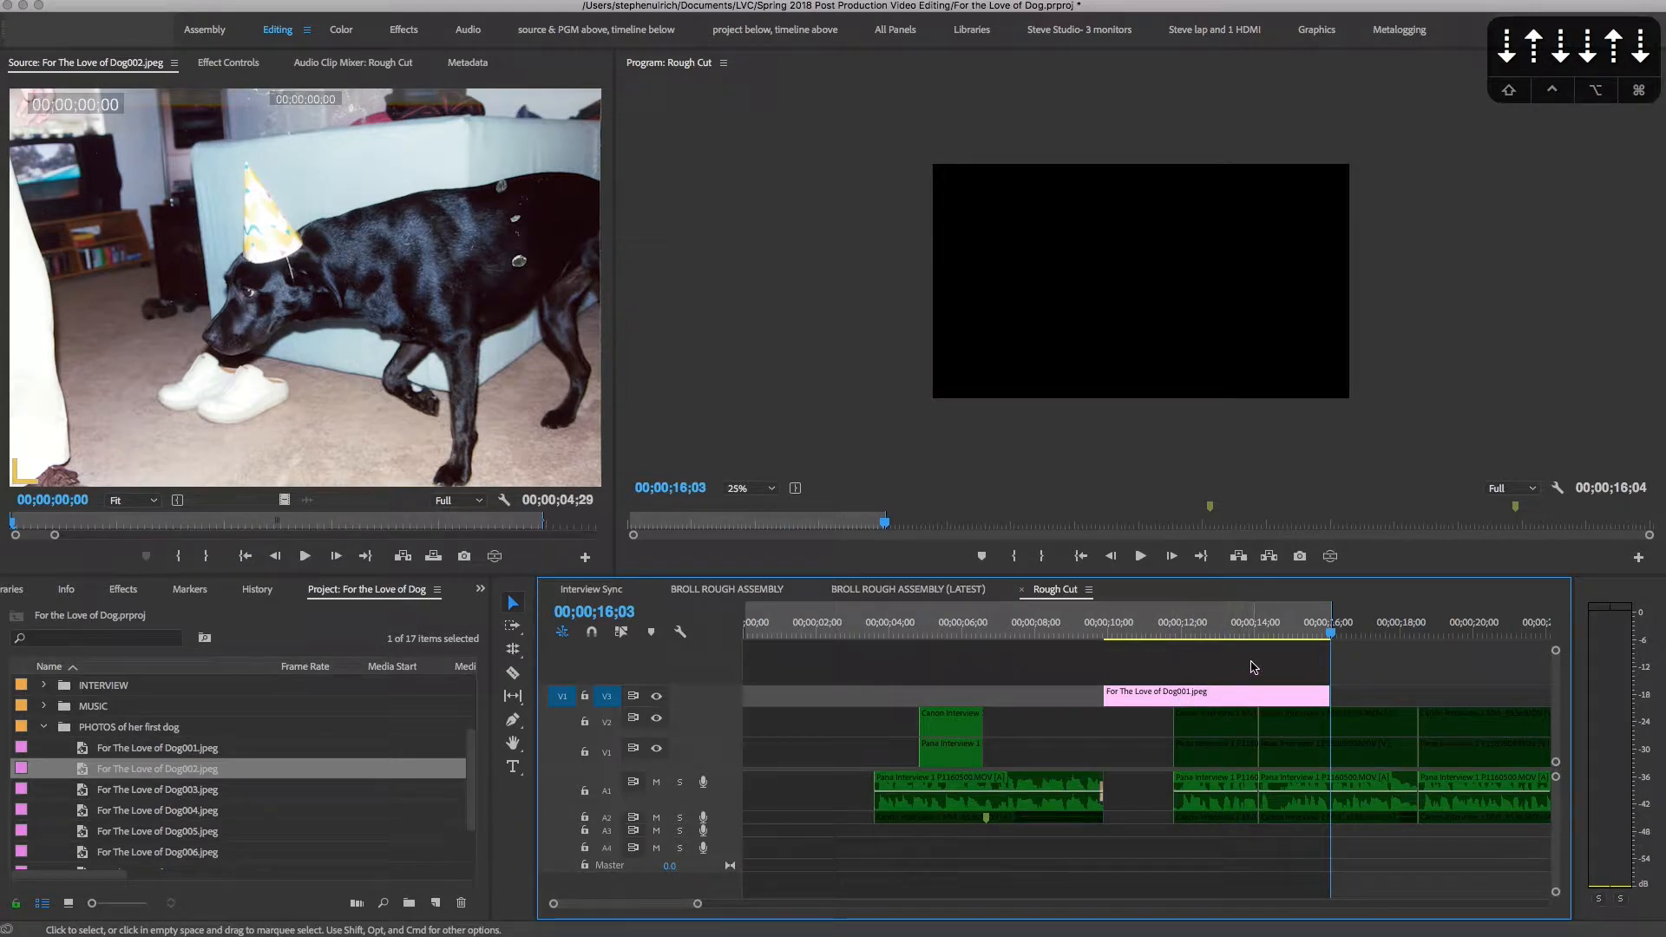
Mark the sequence In point at 00;00;16;03, the first photo's end, and clear the sequence Out point.
key("i")
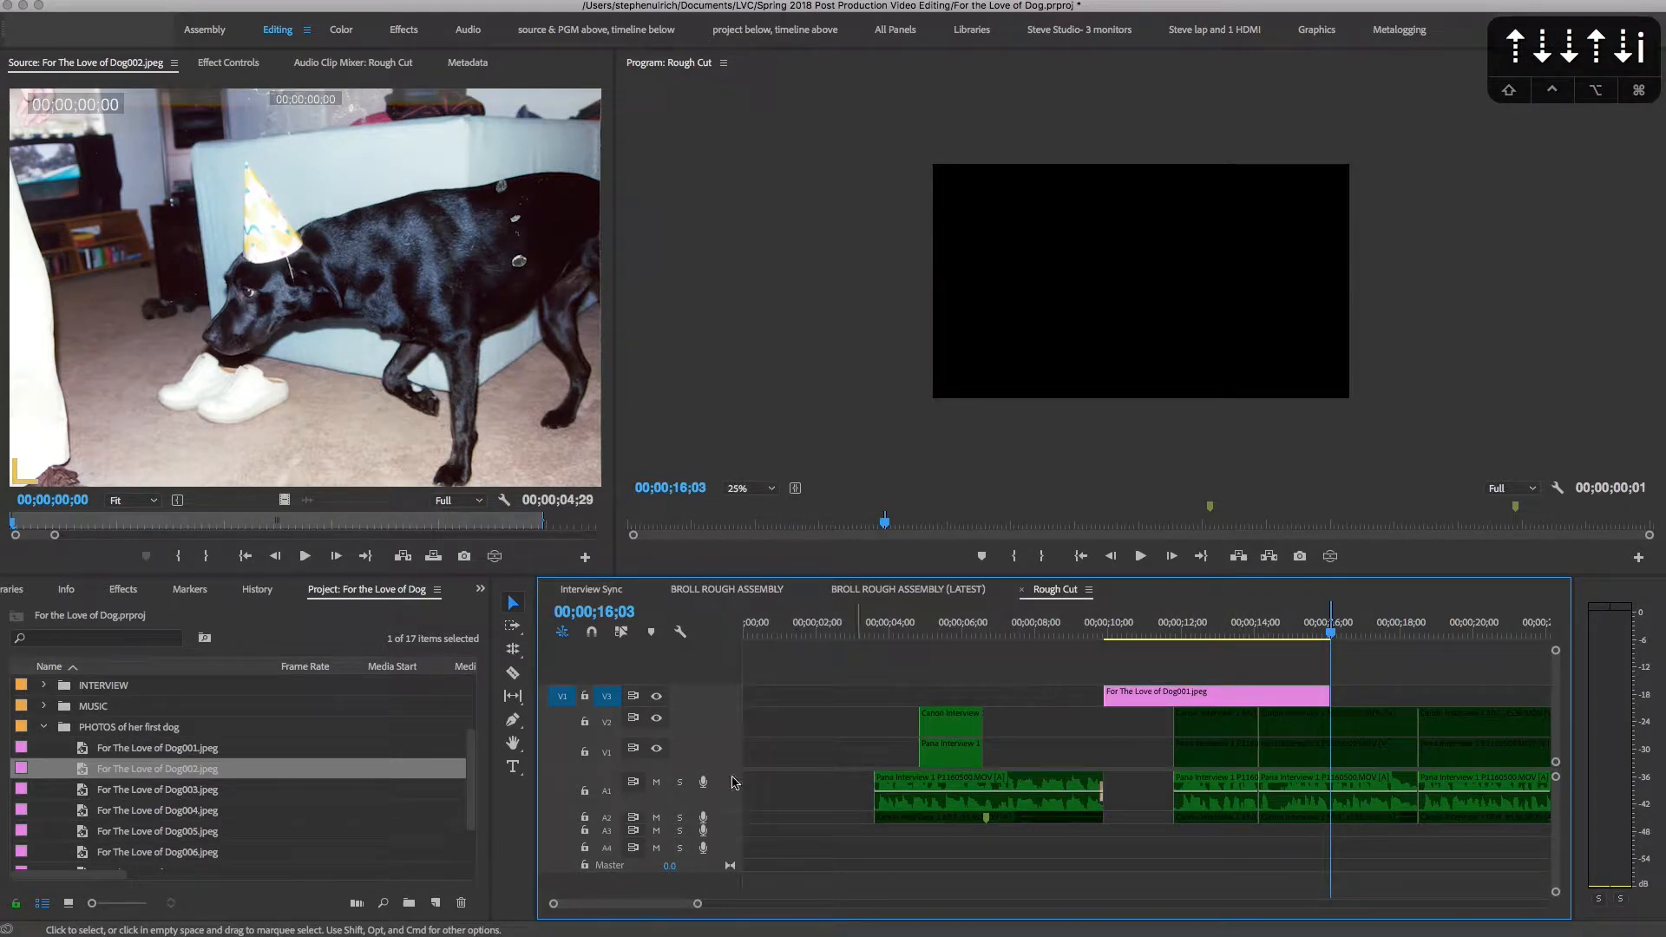
key("i")
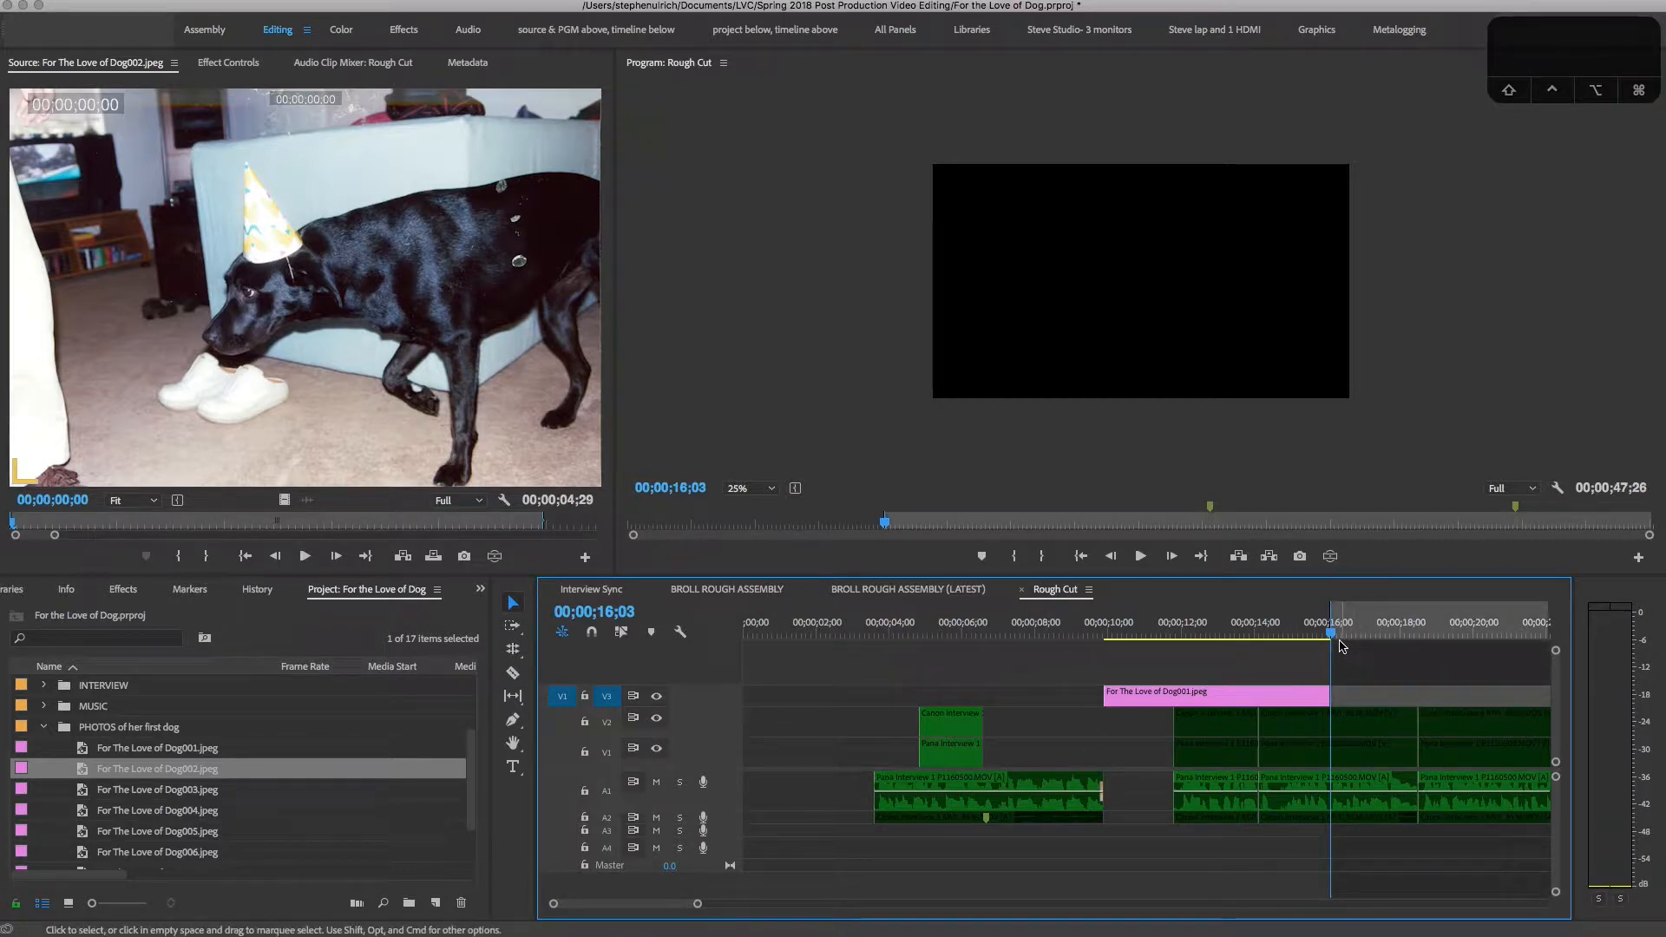
key("o")
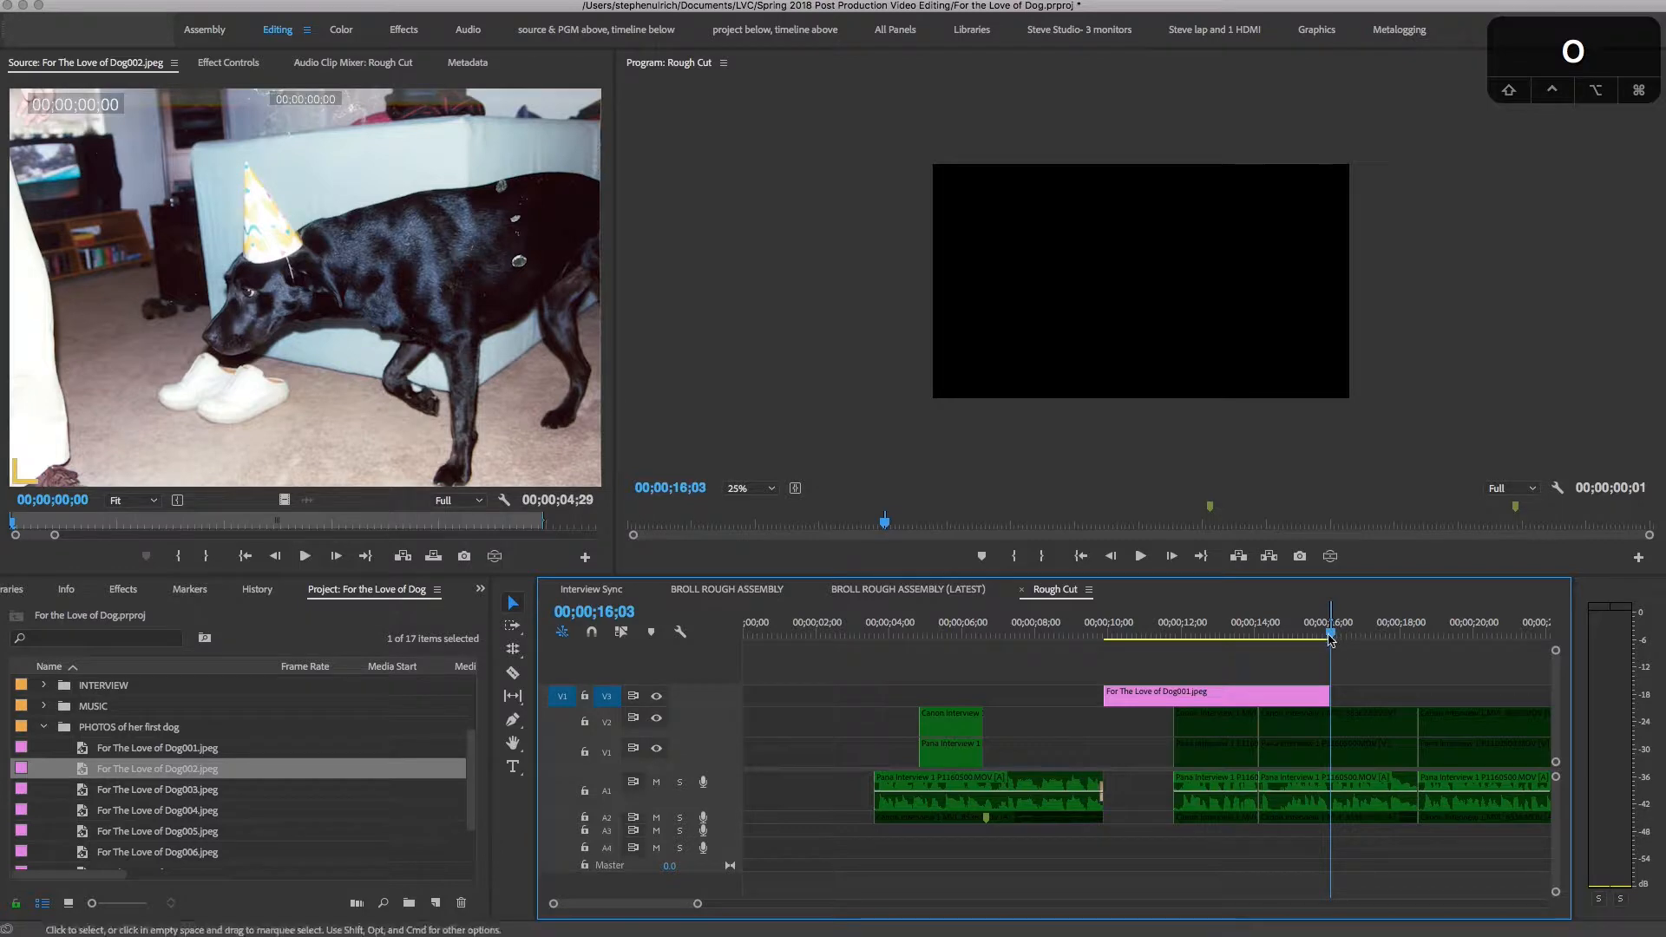
key("equal")
key("equal")
key("equal")
key("equal")
key("equal")
key("equal")
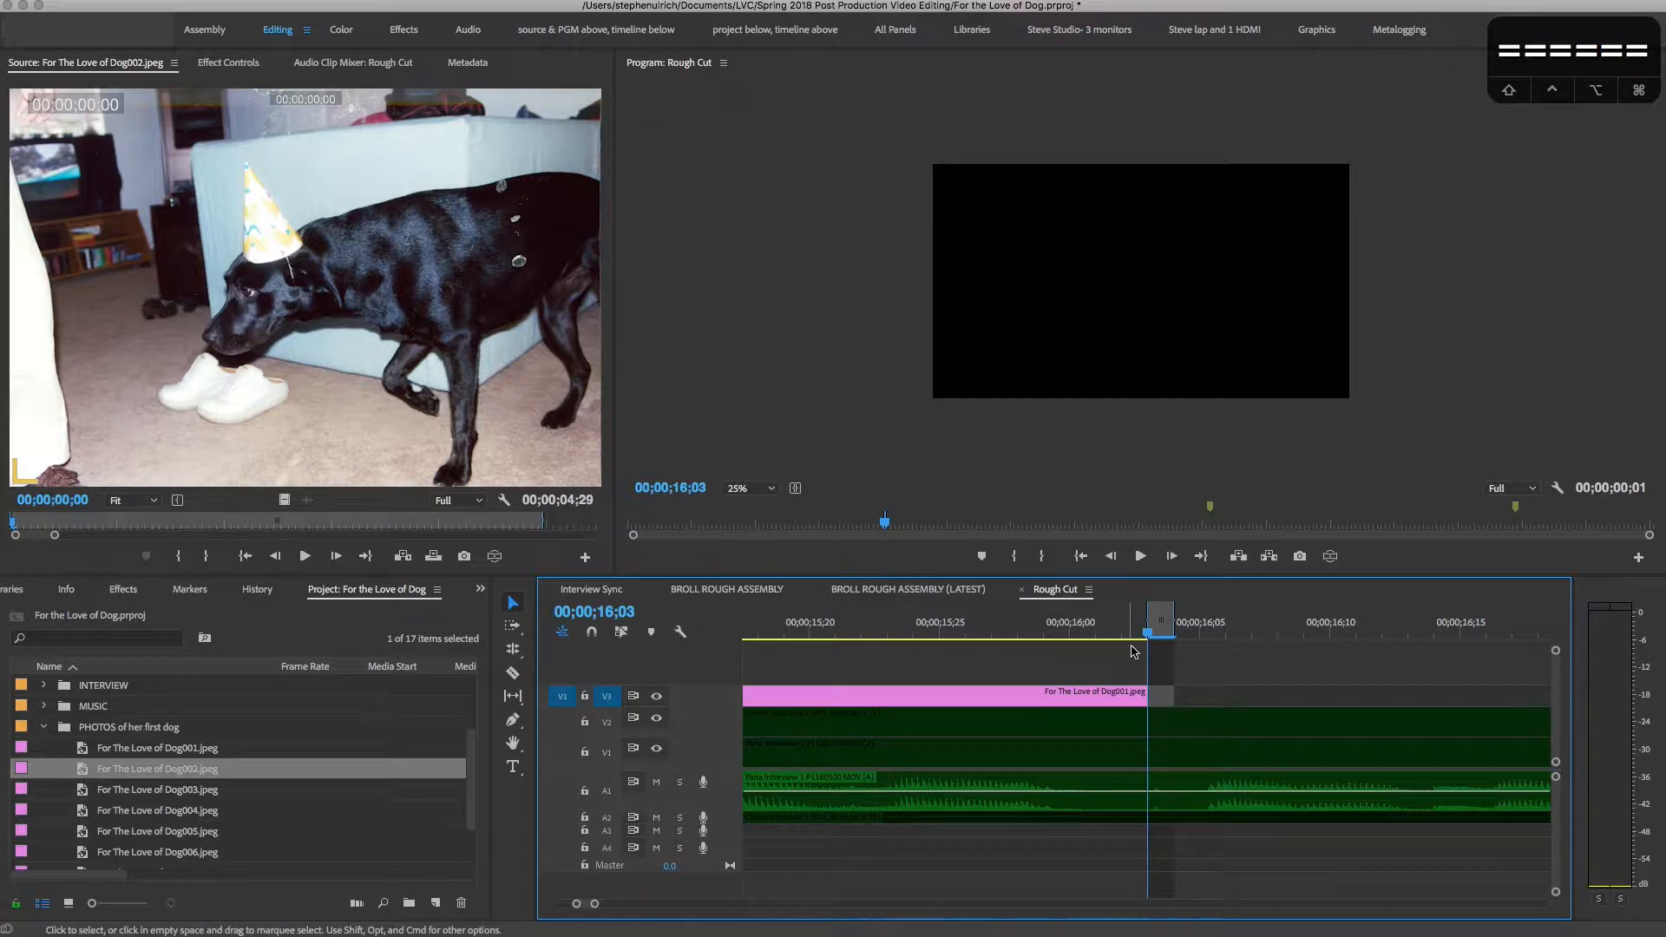
key("alt+o")
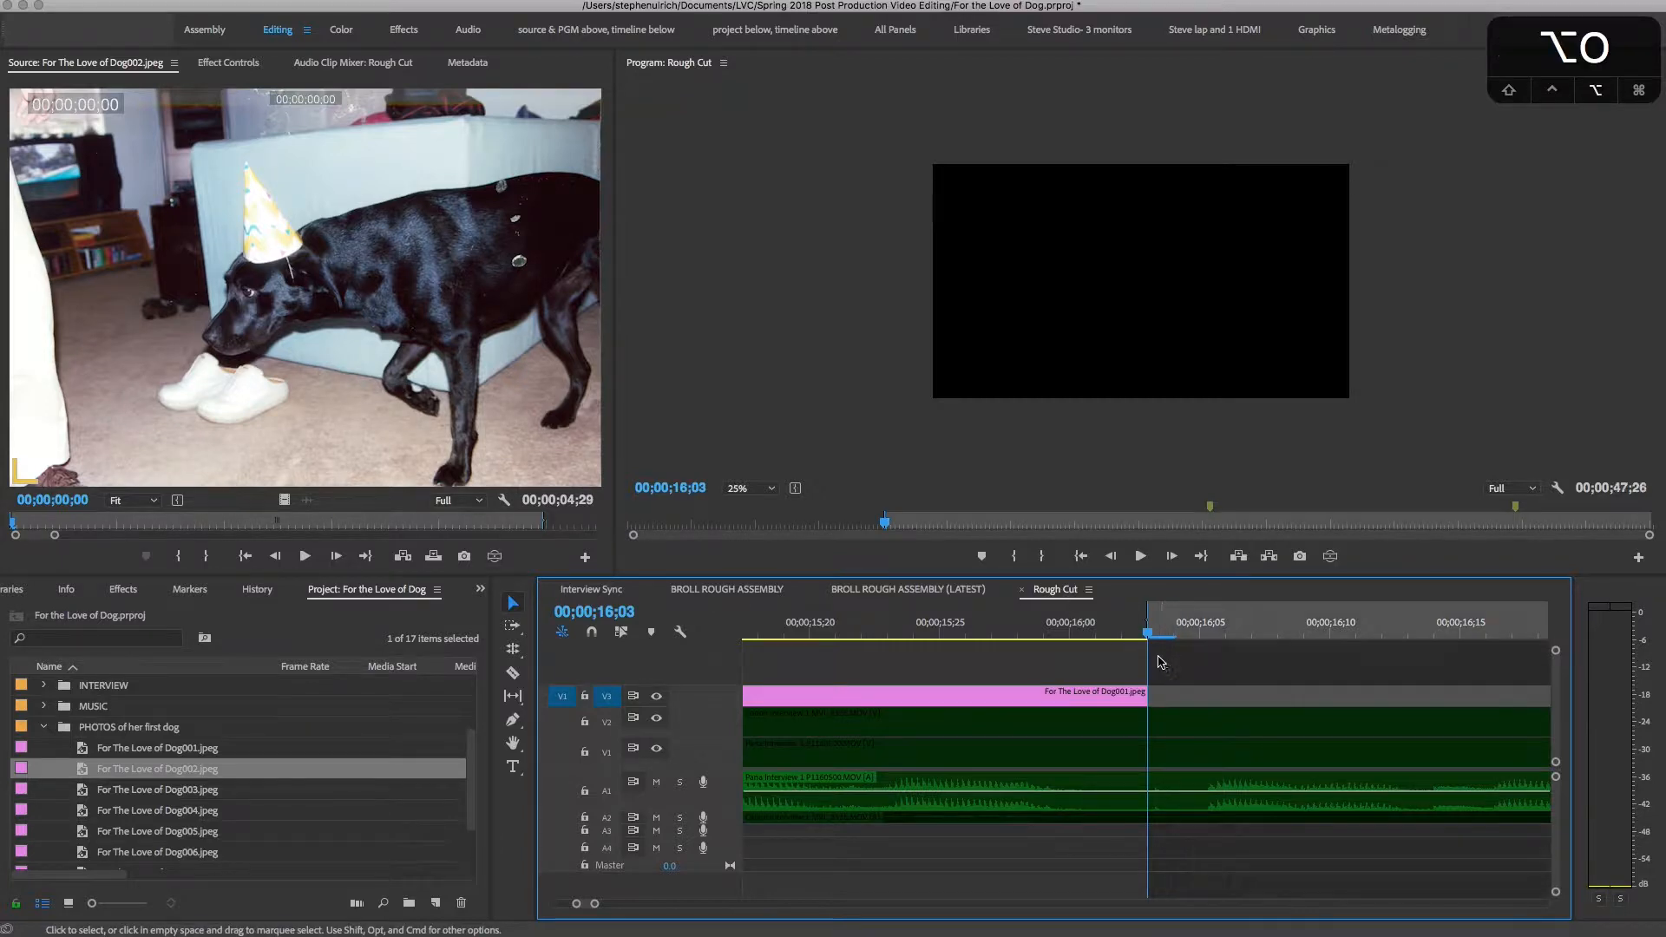
key("minus")
key("minus")
key("minus")
key("minus")
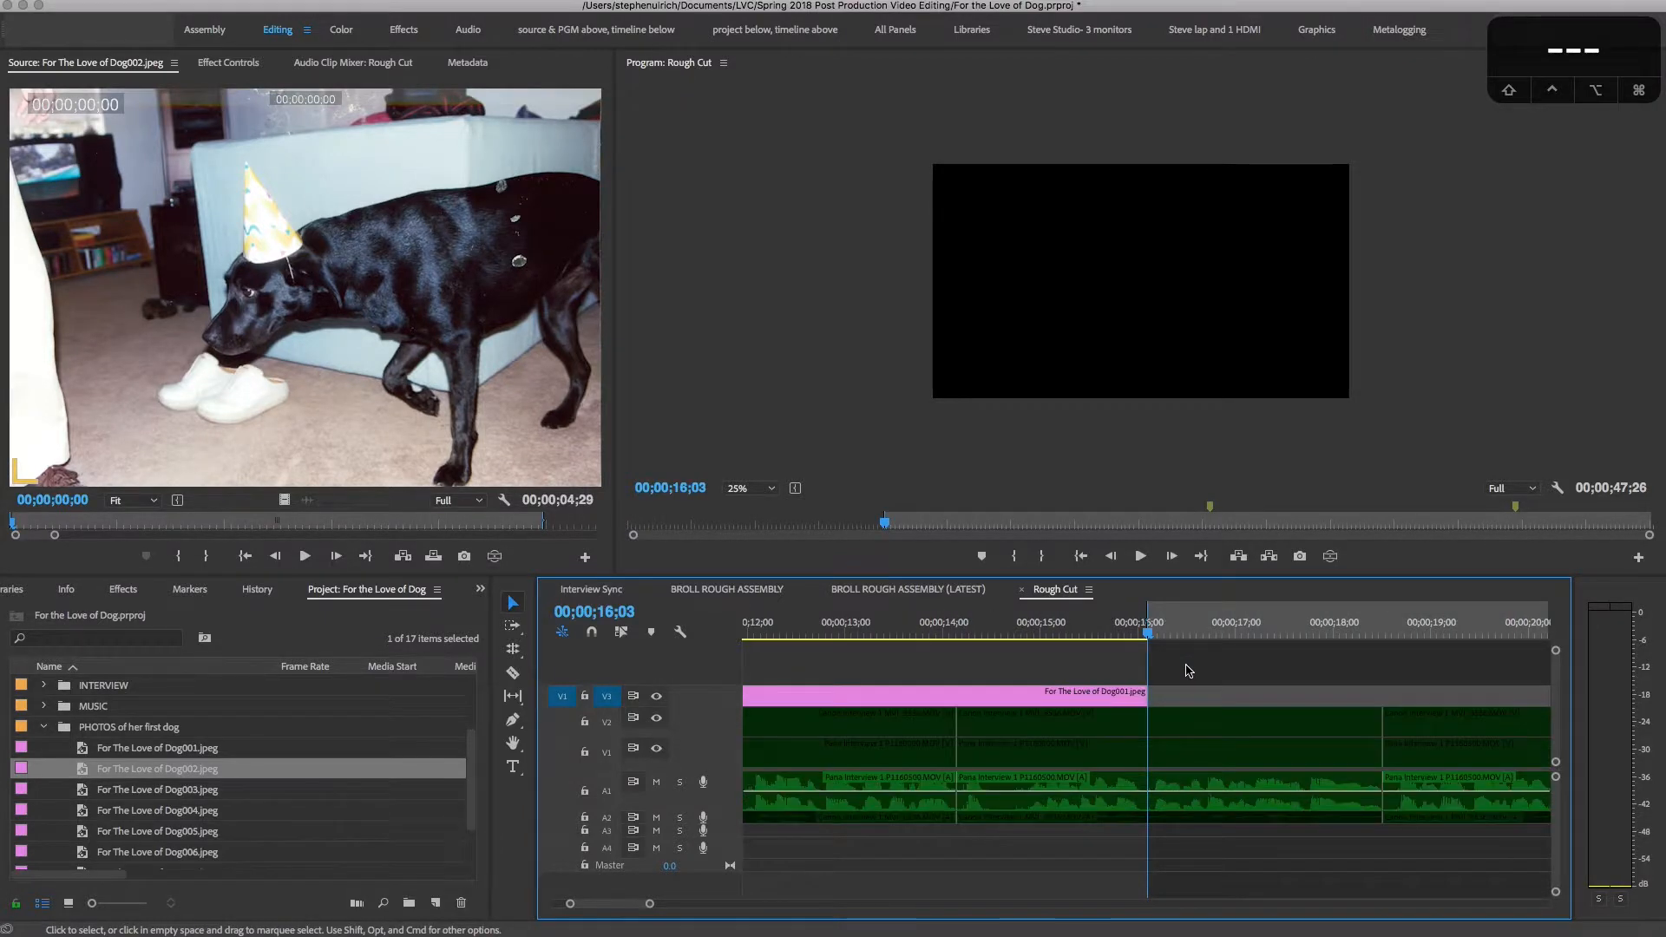
Mark the source In point at 00;00;00;21, overwrite For The Love of Dog002.jpeg onto V3 after the first photo, and scrub through it.
left_click(87, 526)
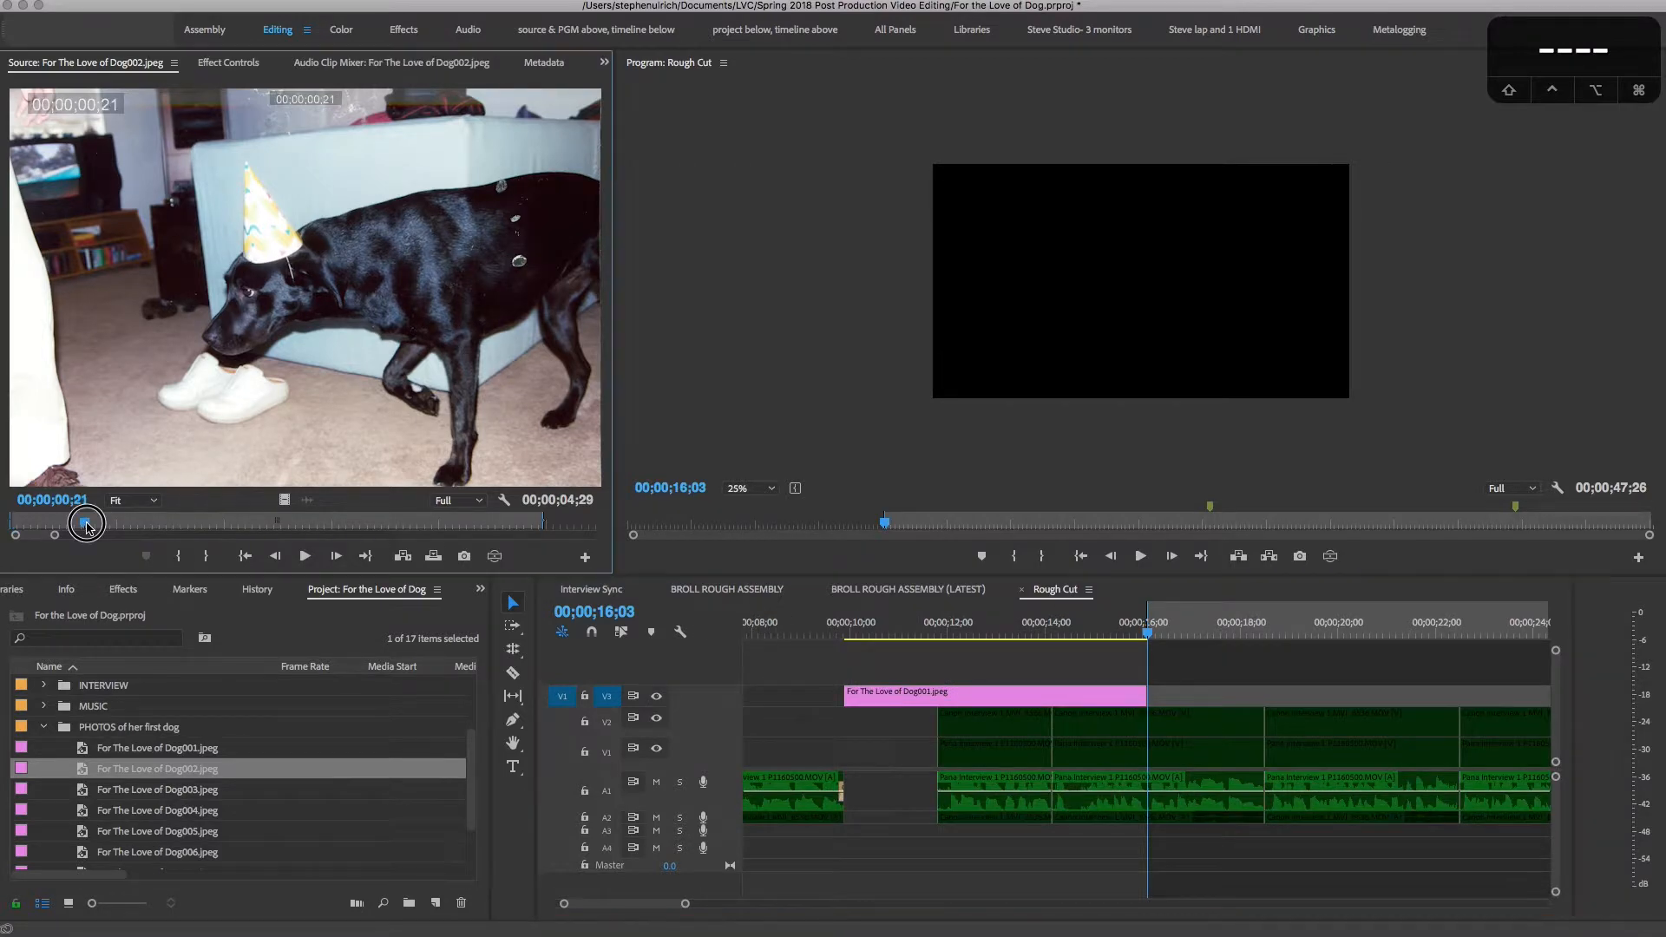
key("i")
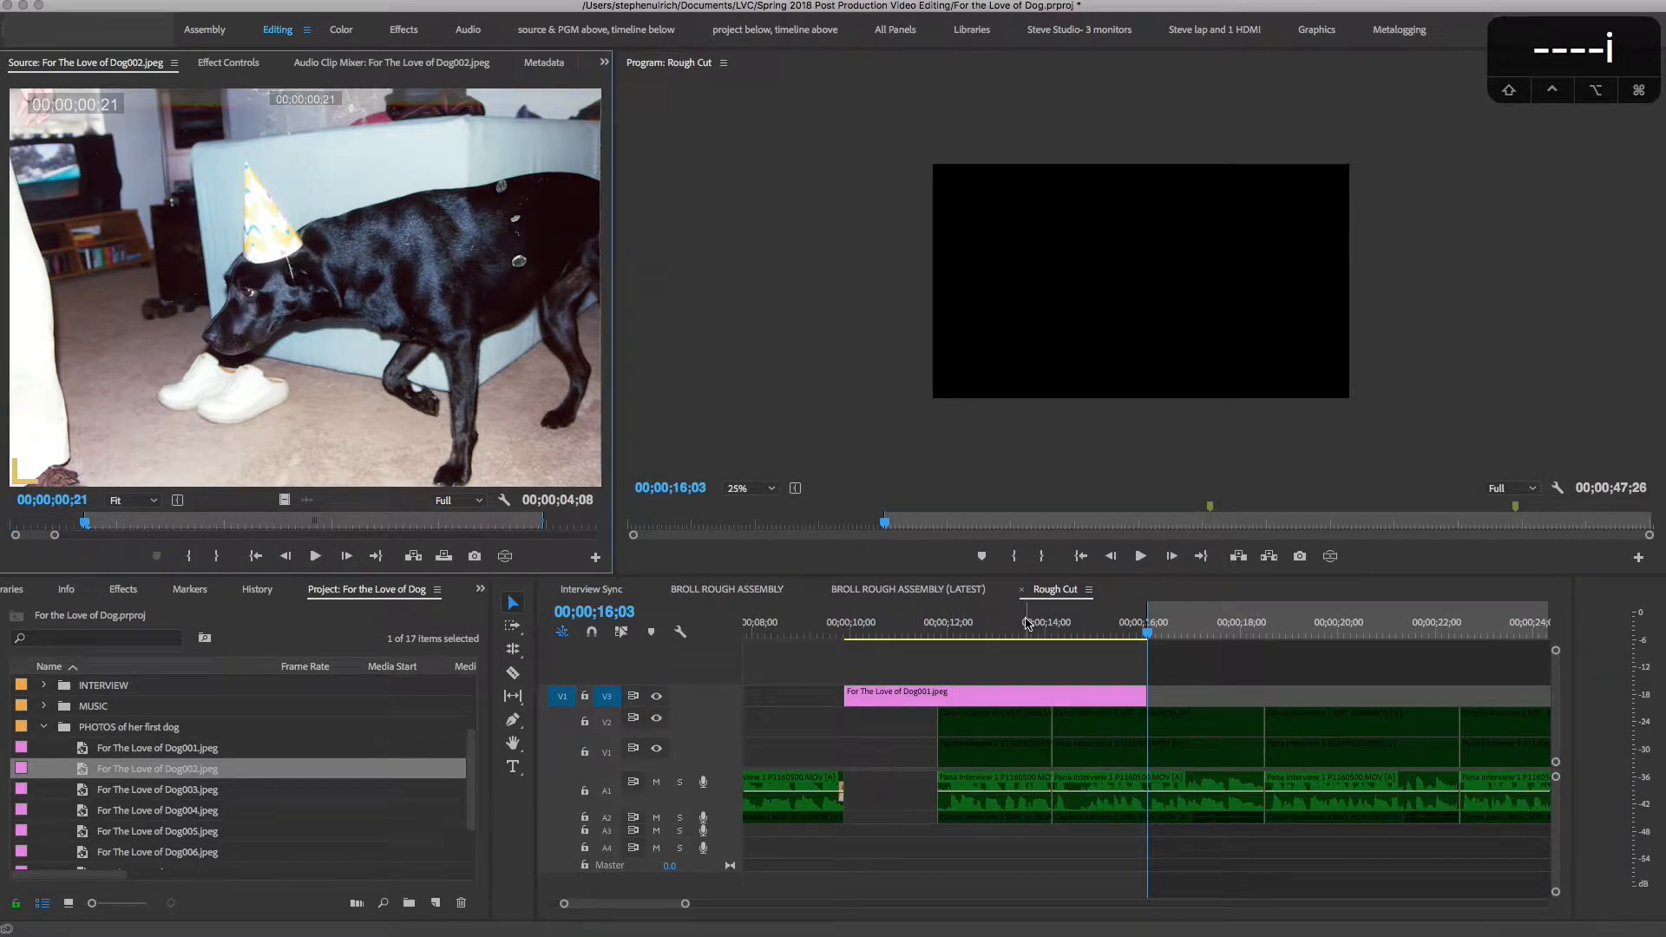
key("period")
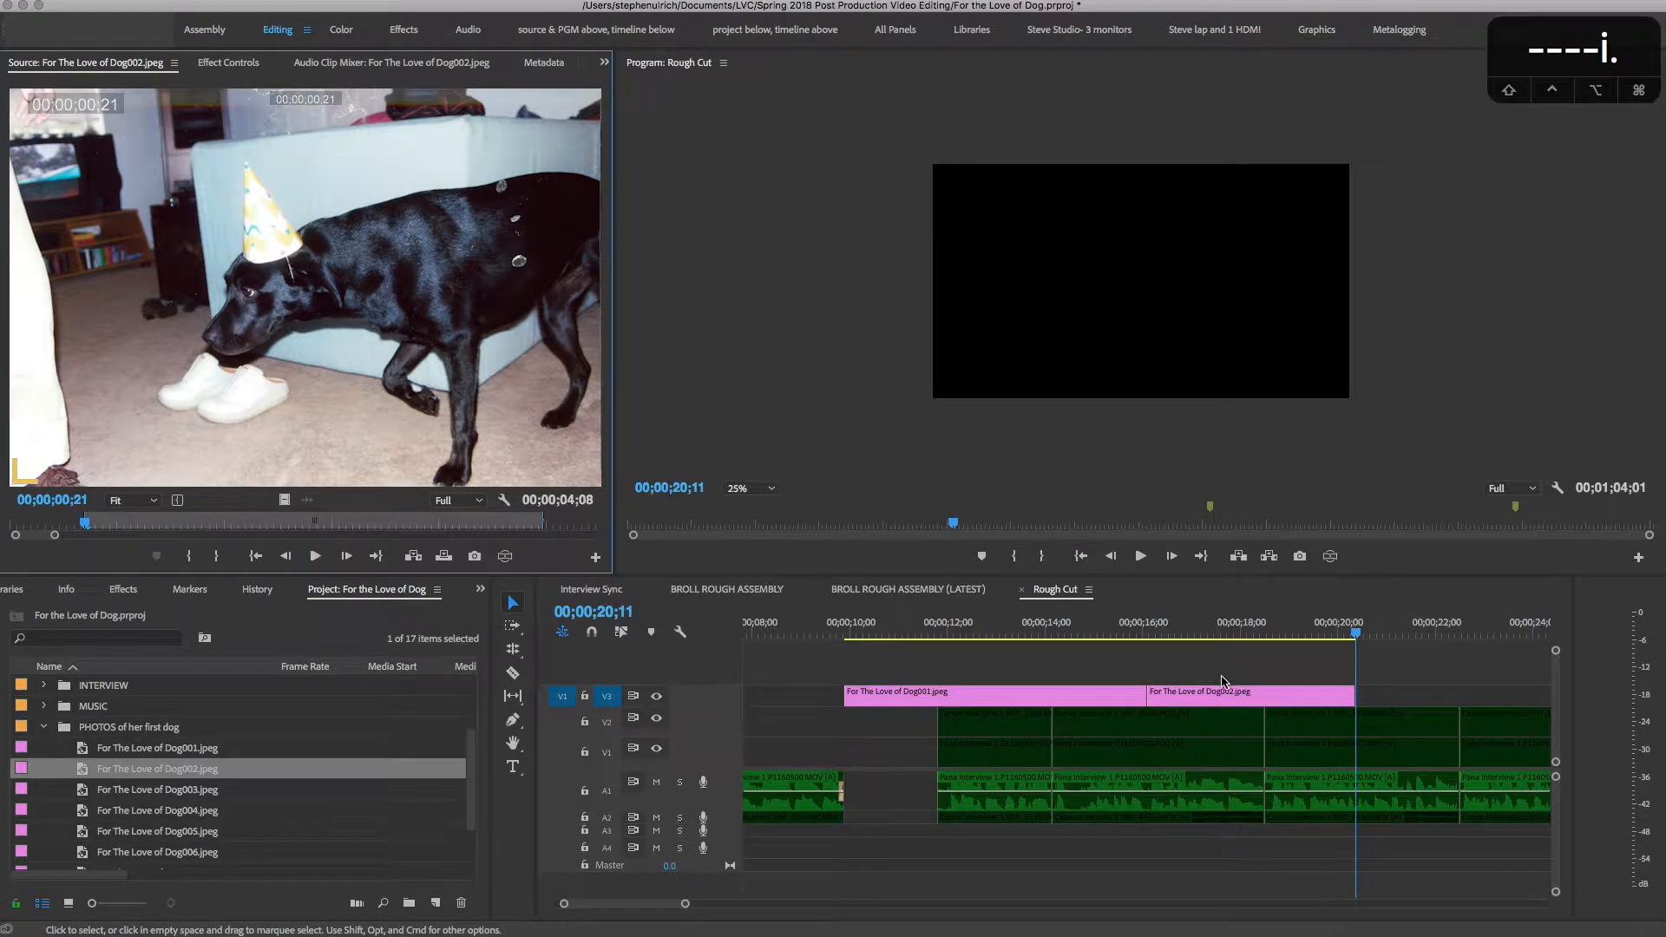
left_click_drag(1111, 623, 1311, 618)
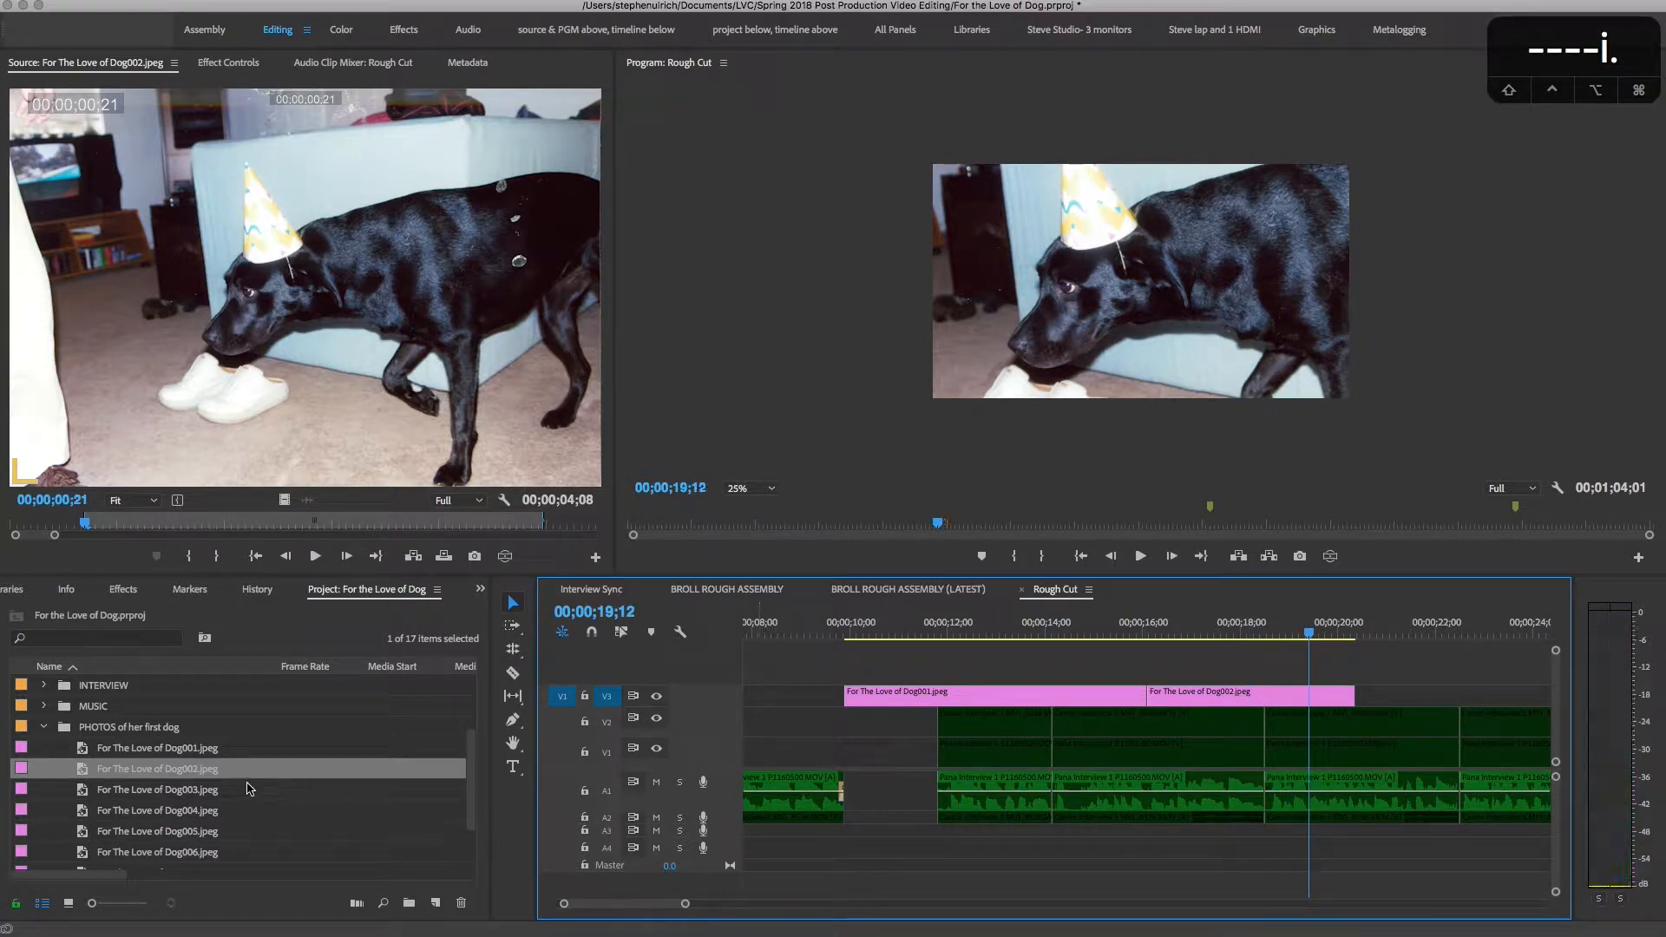
Browse the following photos of the first dog and load For The Love of Dog005.jpeg as the source.
scroll(138, 761, "down", 3)
double_click(92, 732)
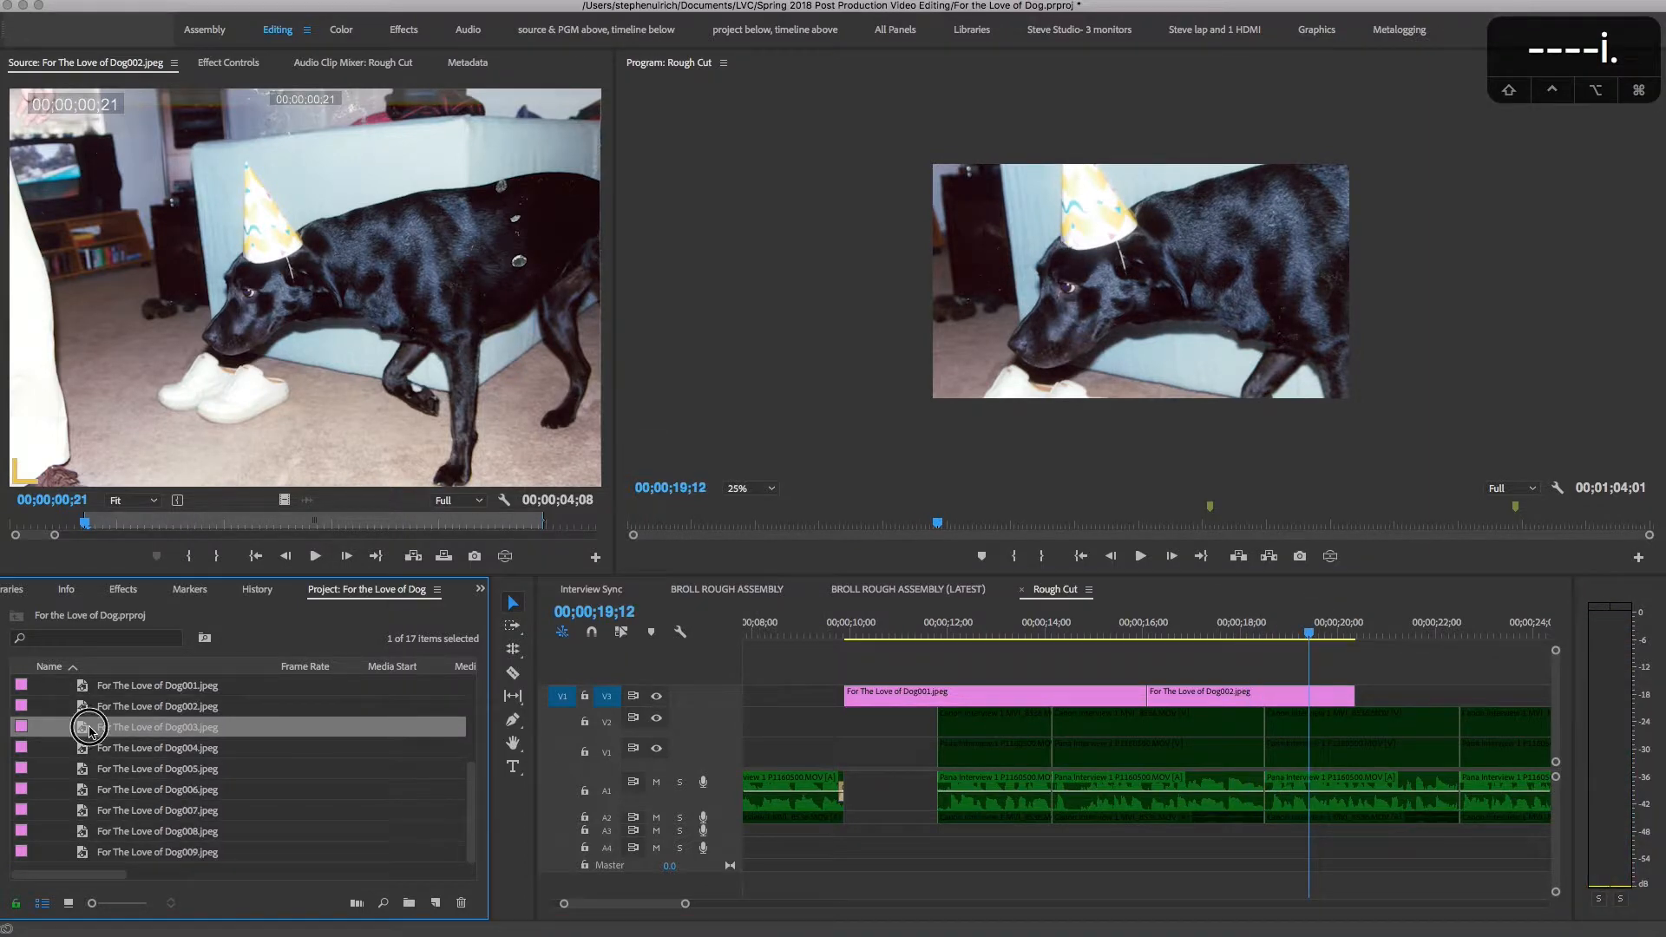
double_click(87, 750)
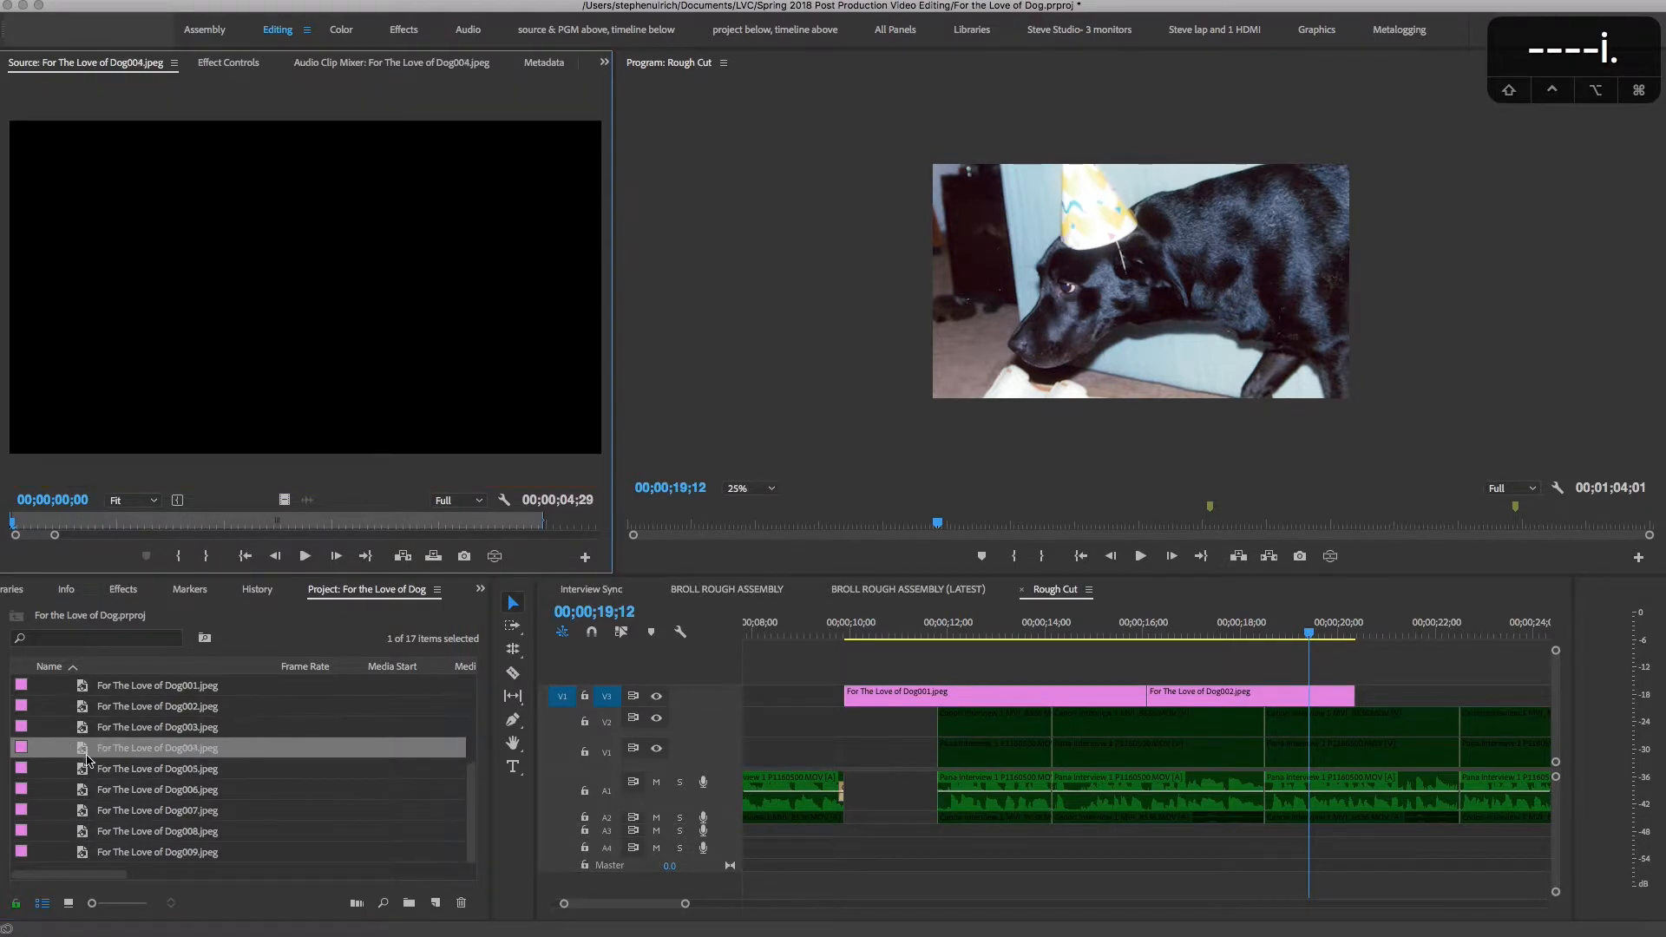
double_click(81, 771)
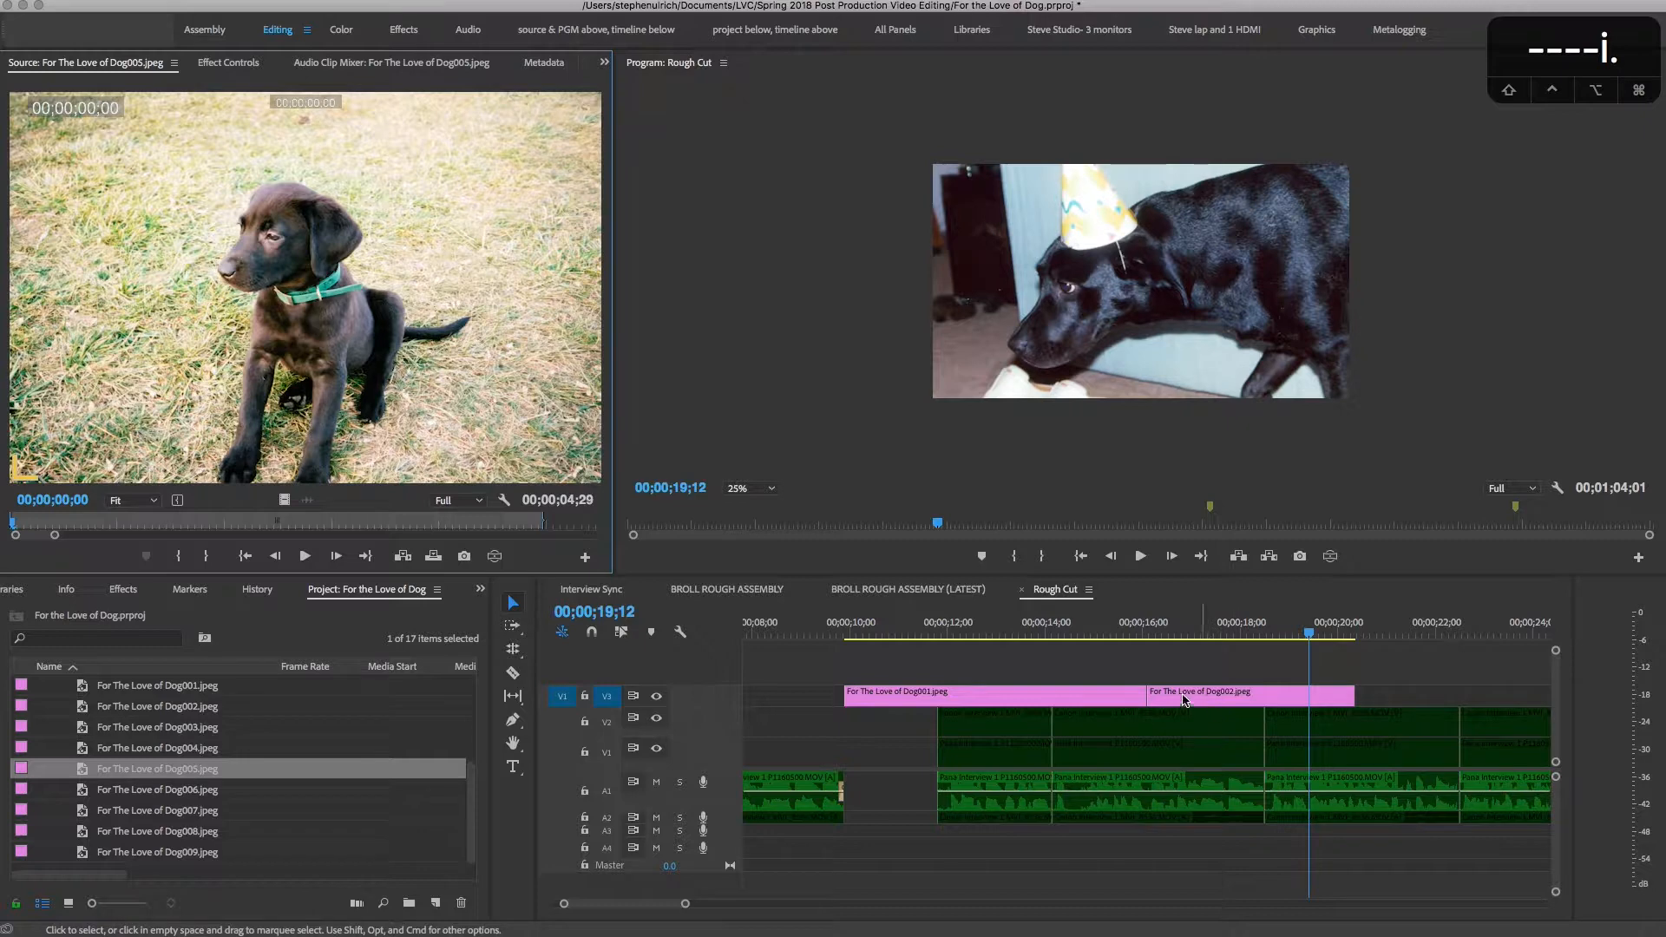
Move both photo clips on V3 together to a start at about 00;00;19;05, opening a gap before them.
left_click_drag(1018, 669, 1187, 704)
key("minus")
left_click_drag(1060, 695, 1286, 692)
left_click(1194, 638)
left_click(1162, 665)
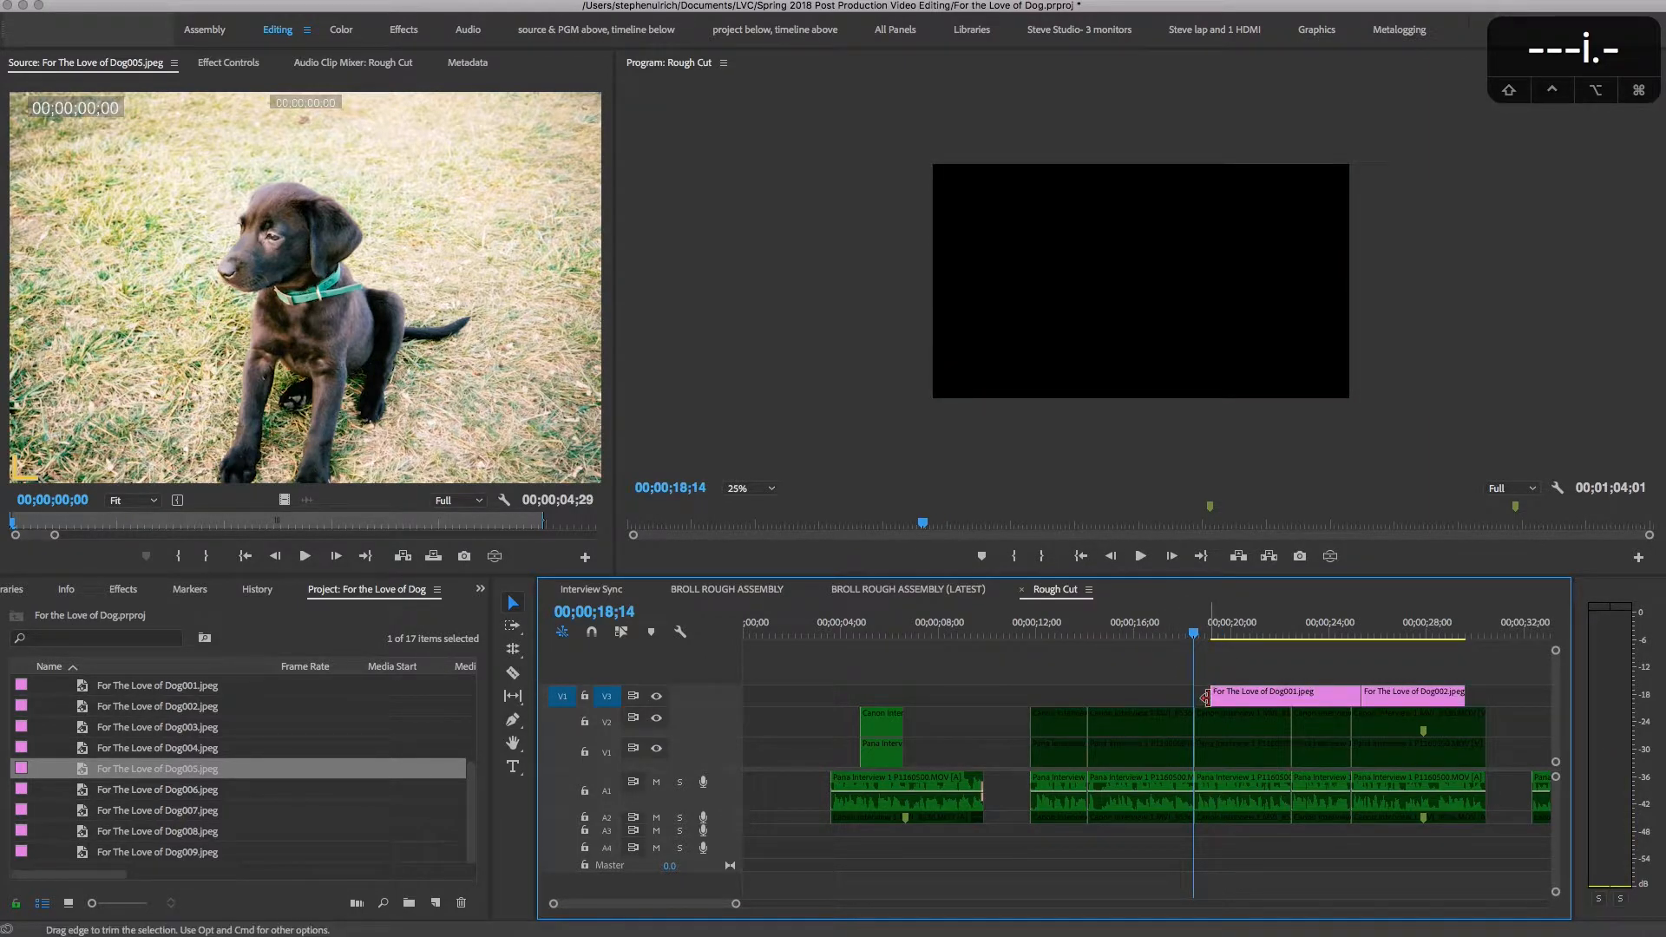
Mark the sequence Out point at 00;00;19;04, one frame before the first photo, and the In point at 00;00;10;20.
key("Down")
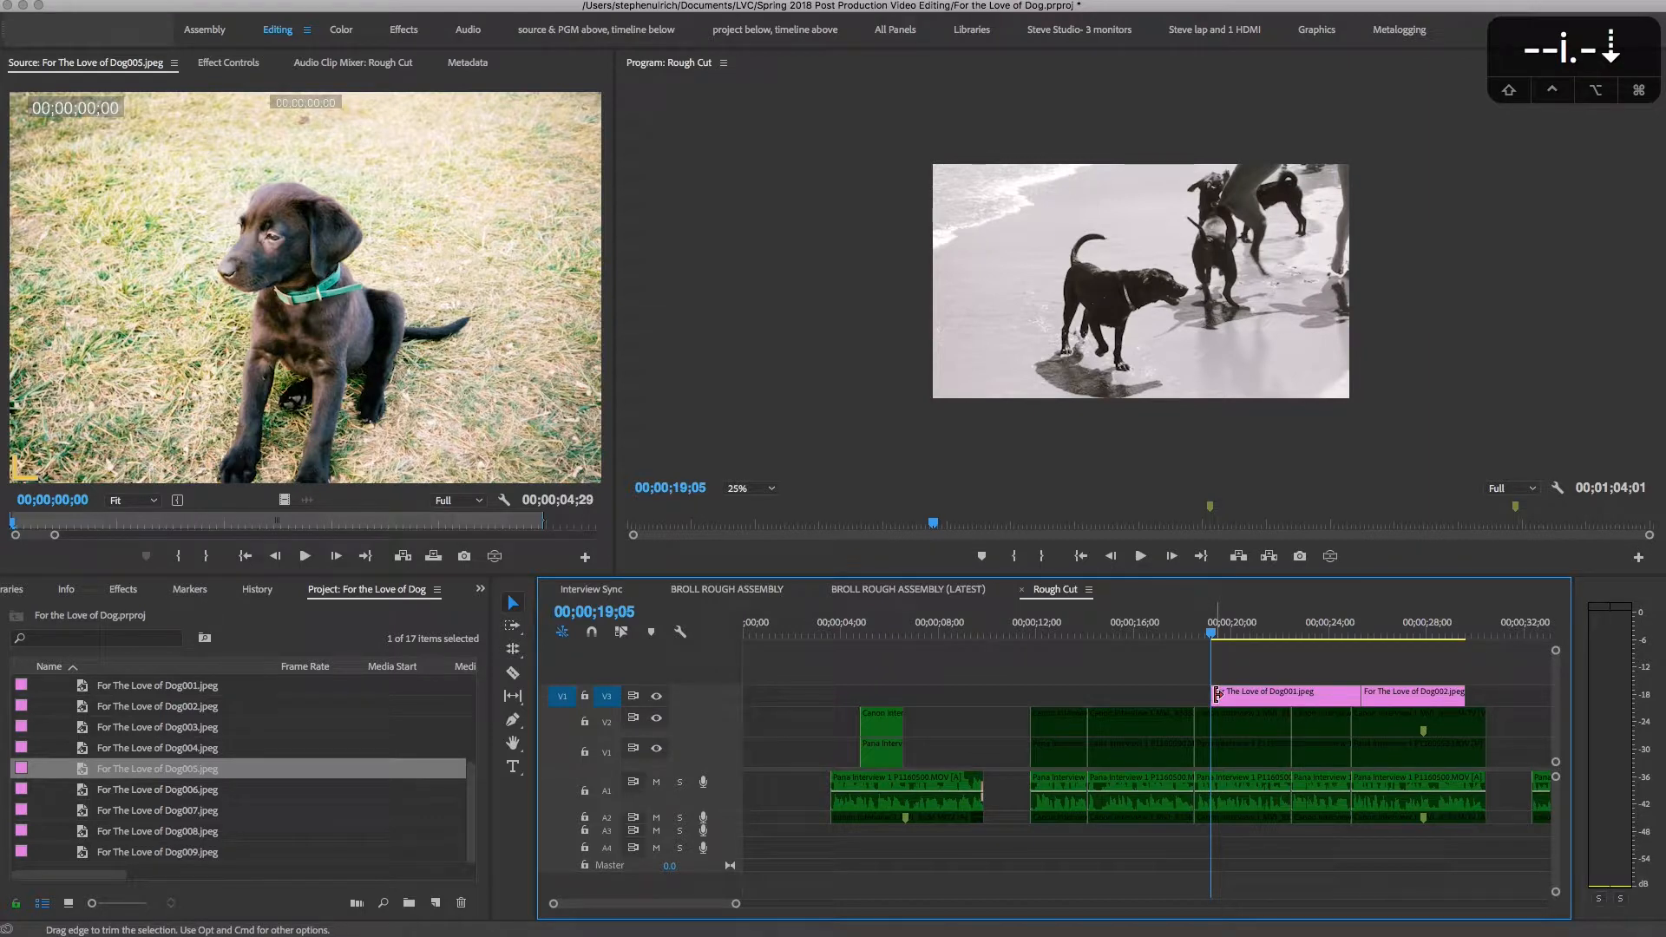
key("Left")
key("o")
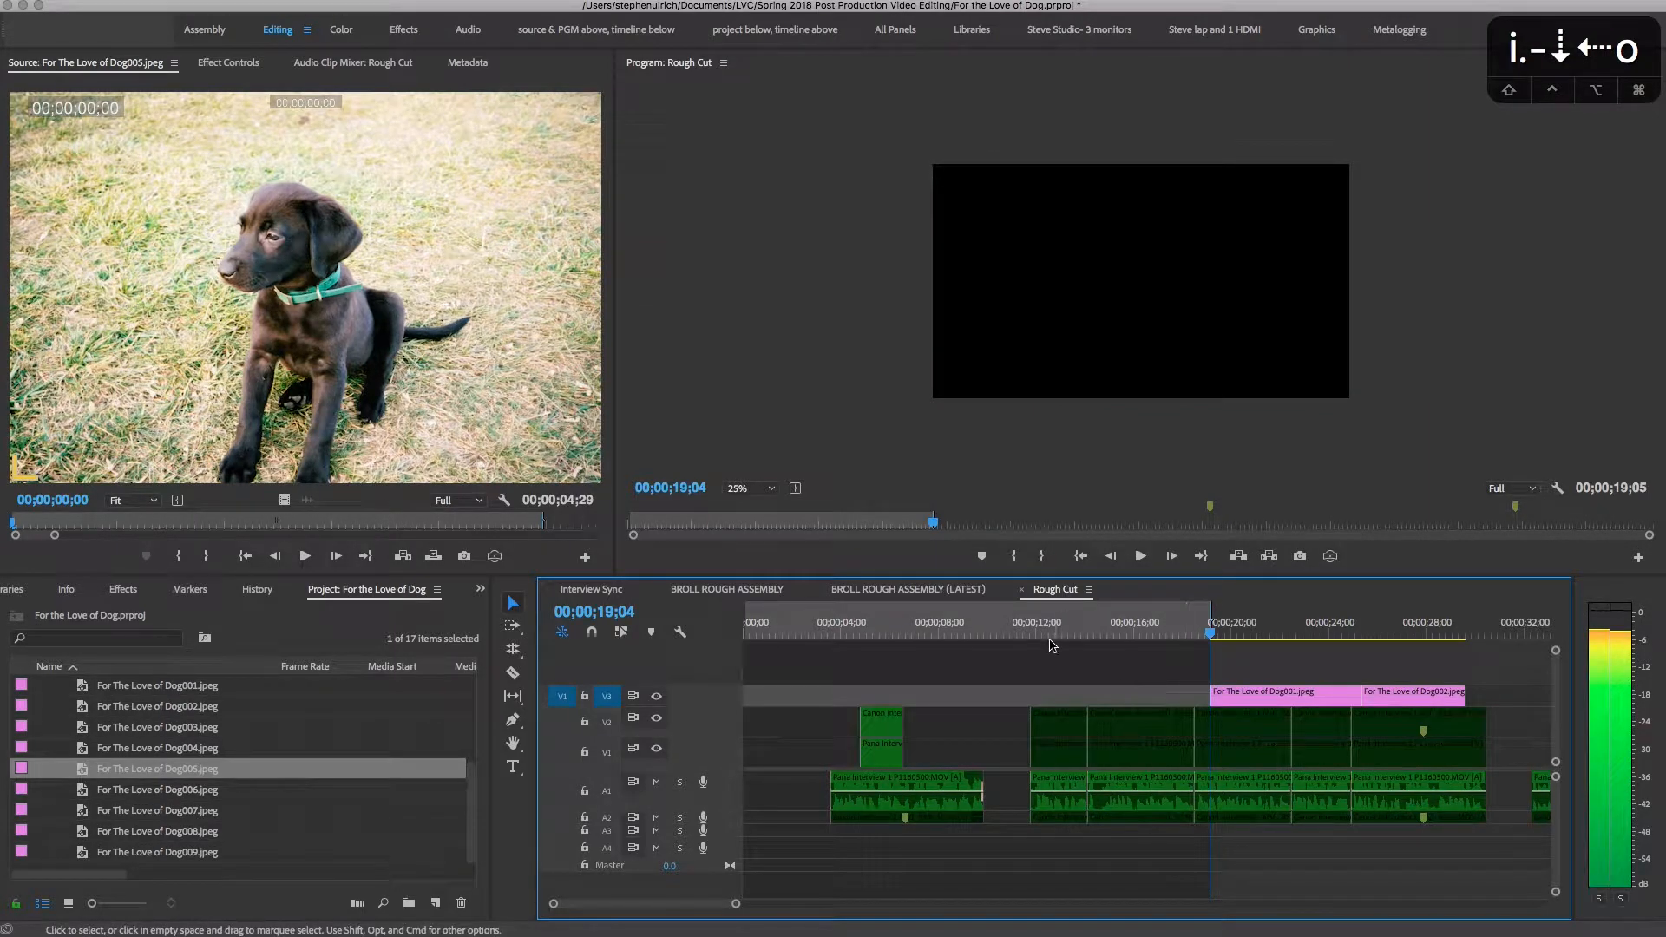
mouse_move(1018, 634)
left_mouse_down()
mouse_move(979, 630)
mouse_move(1005, 631)
left_mouse_up()
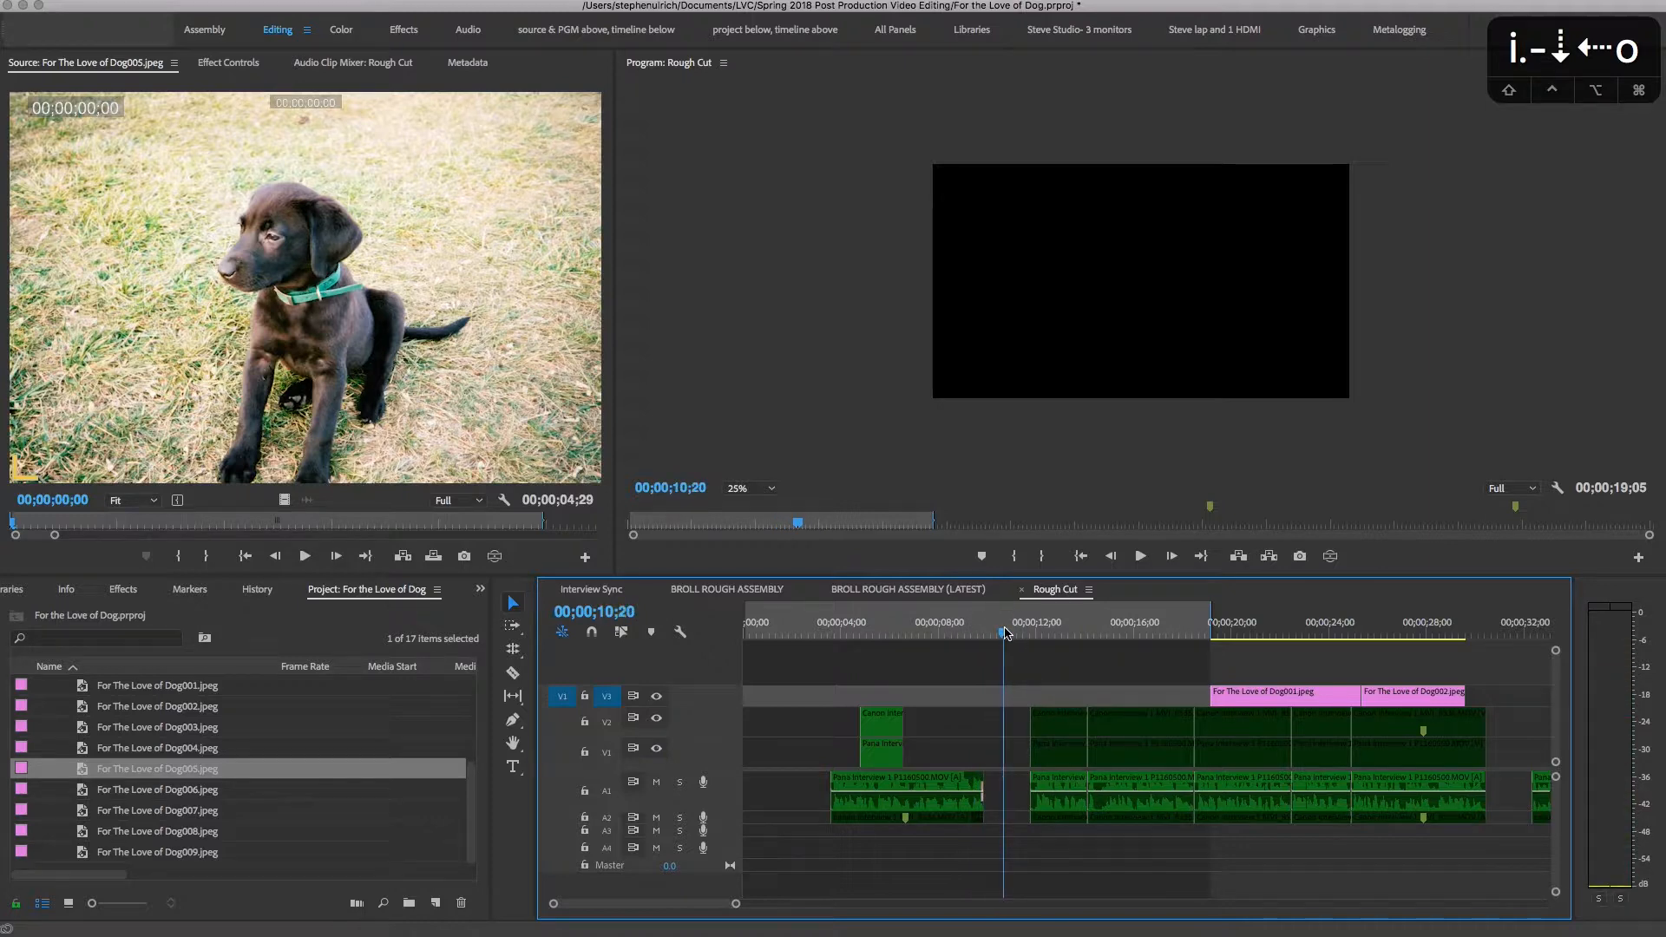
key("i")
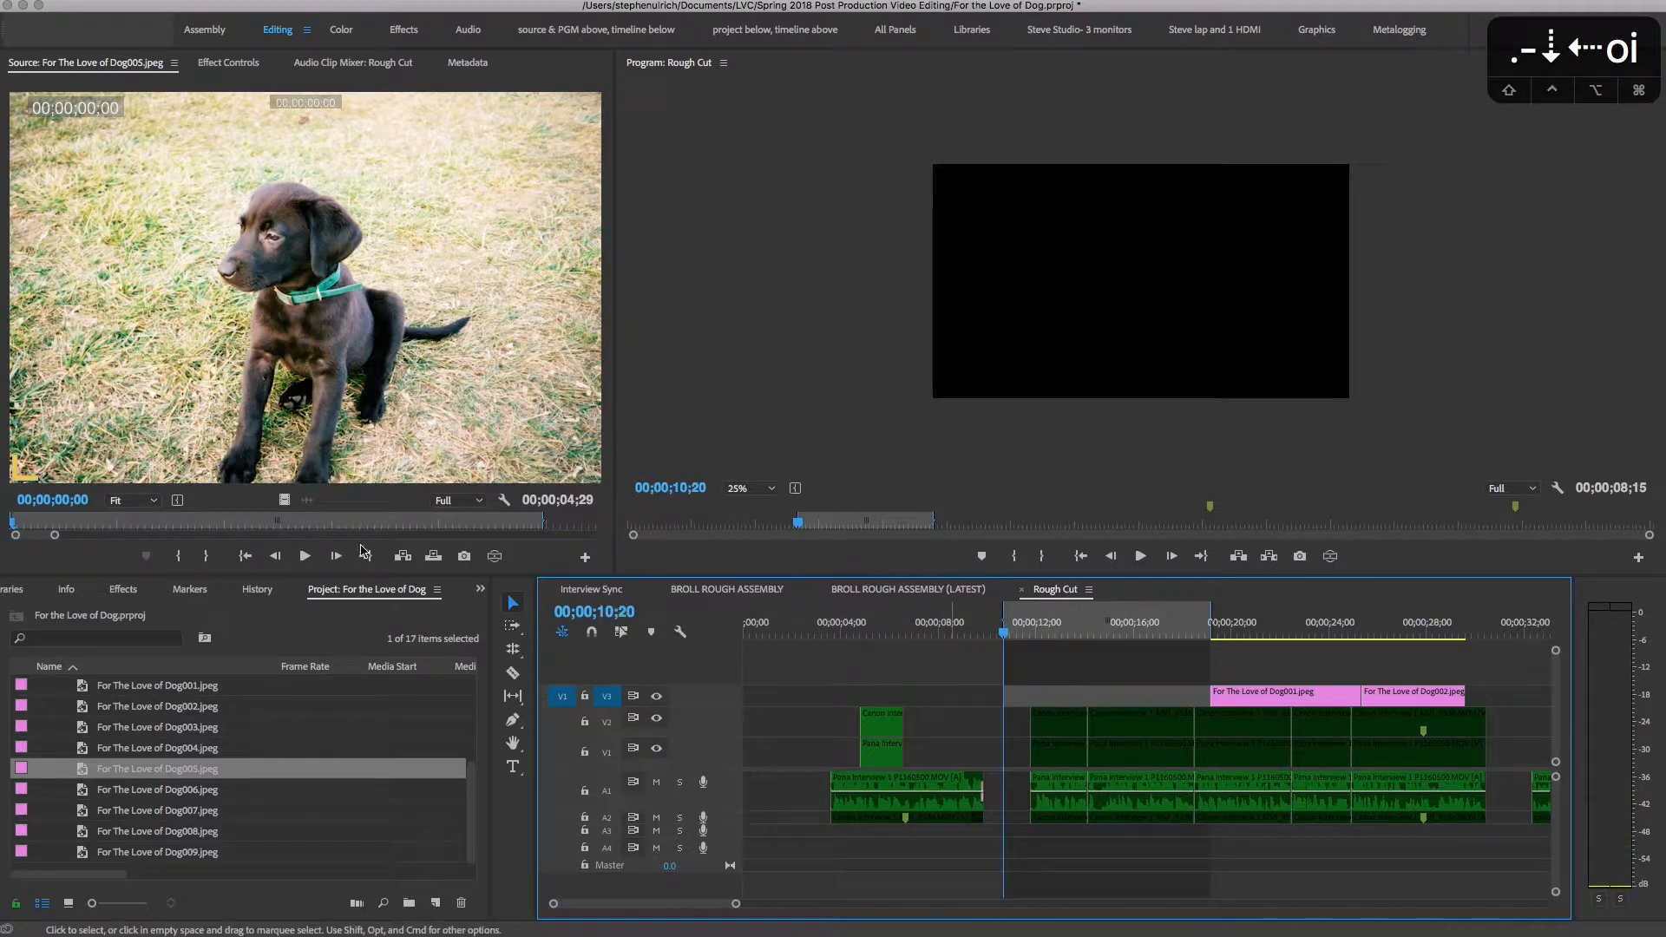
Mark the source In point at 00;00;00;15 and overwrite For The Love of Dog005.jpeg into the marked V3 gap, ignoring the source Out point.
left_click(67, 526)
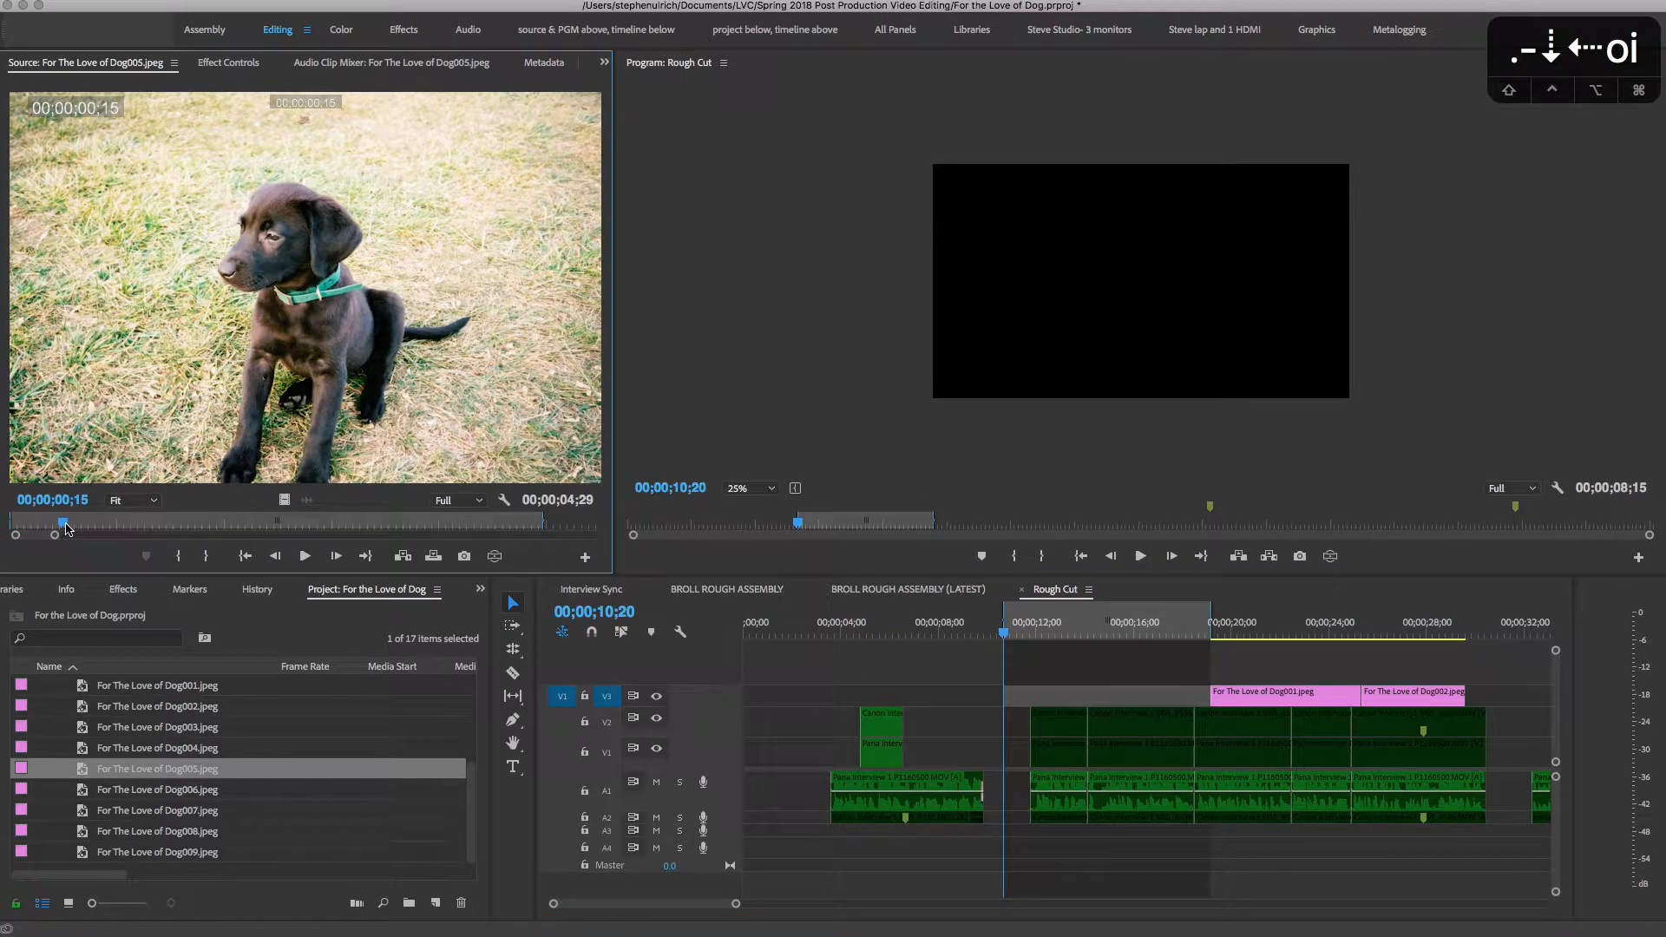
key("i")
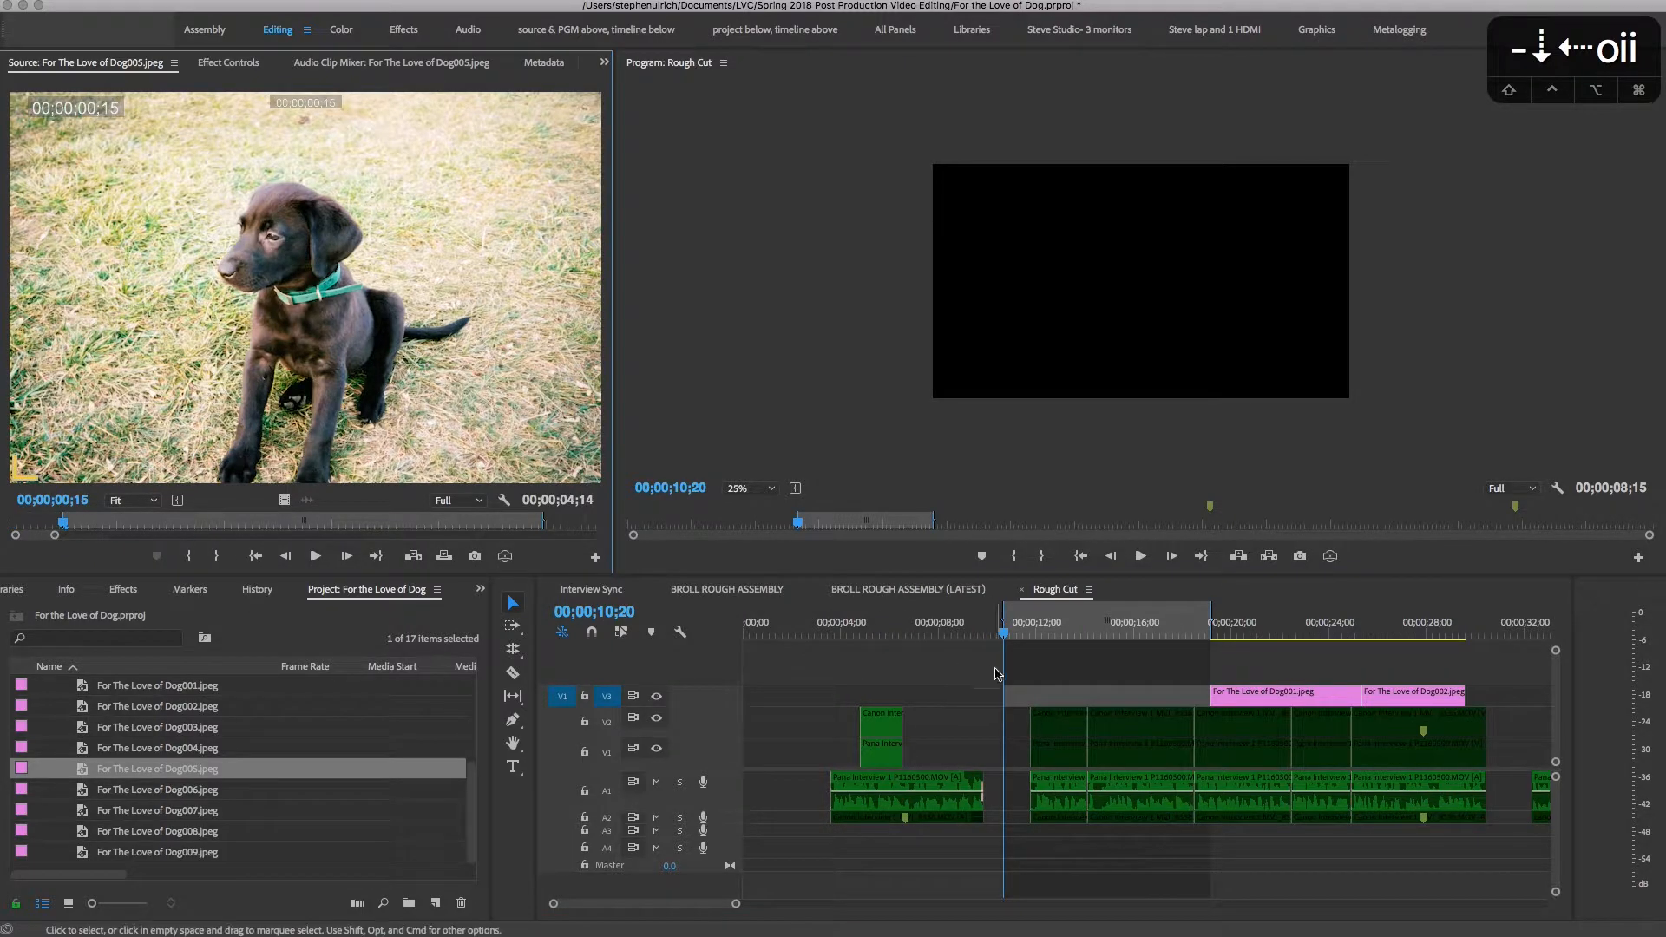
key("period")
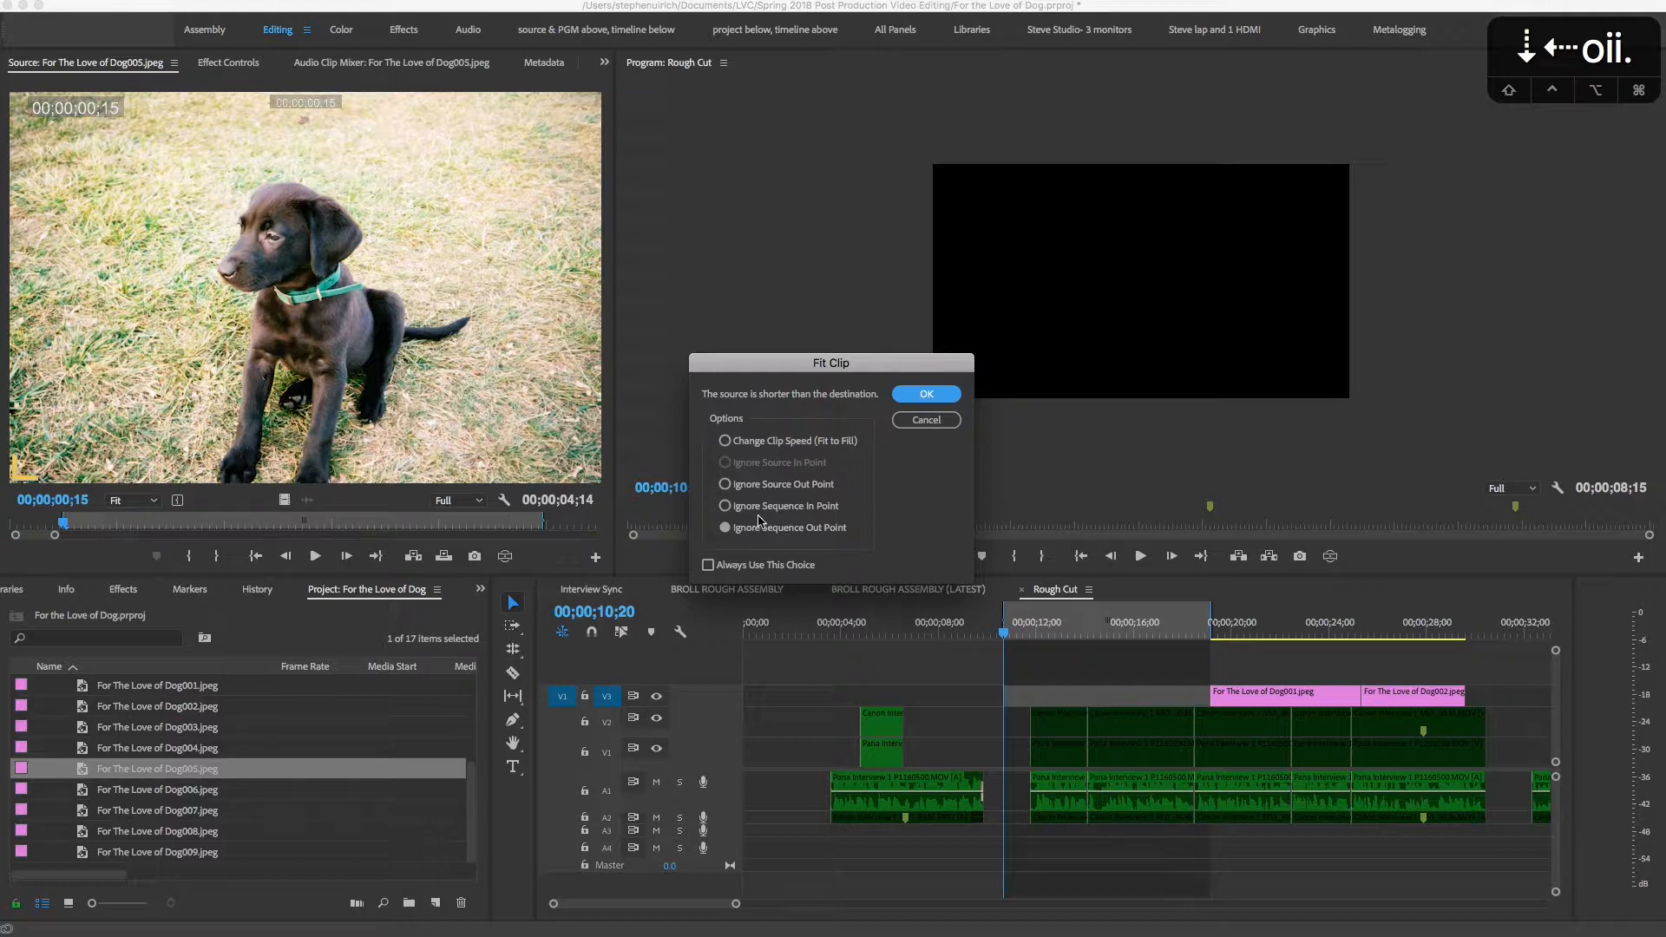
left_click(726, 488)
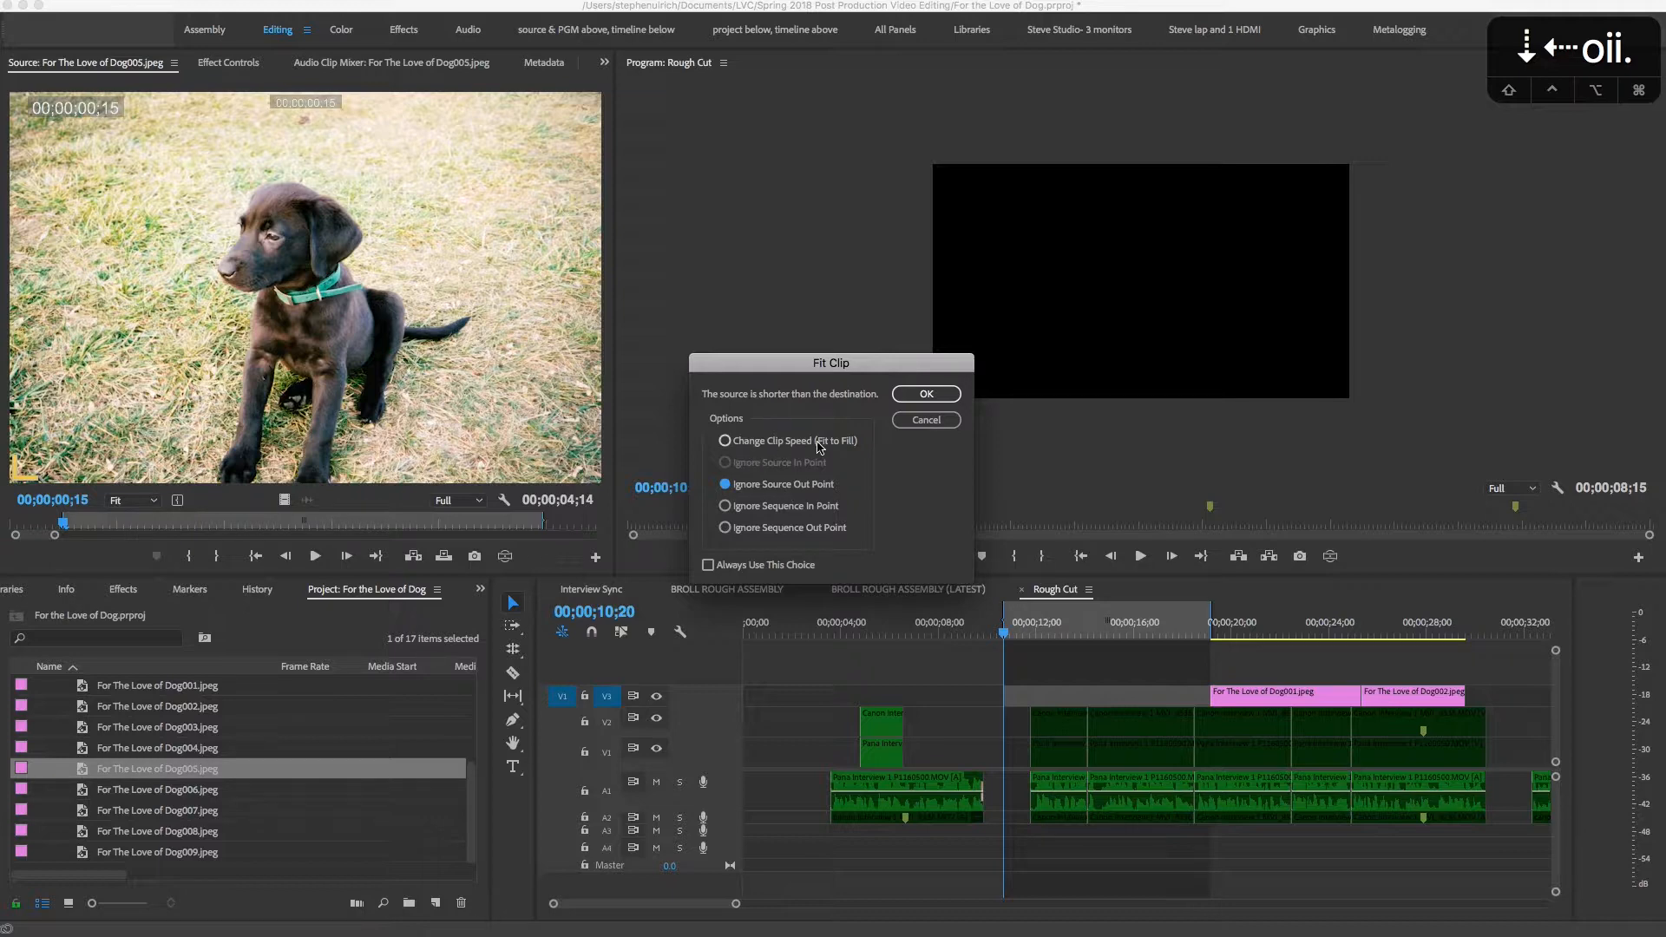
left_click(726, 443)
left_click(727, 488)
left_click(927, 394)
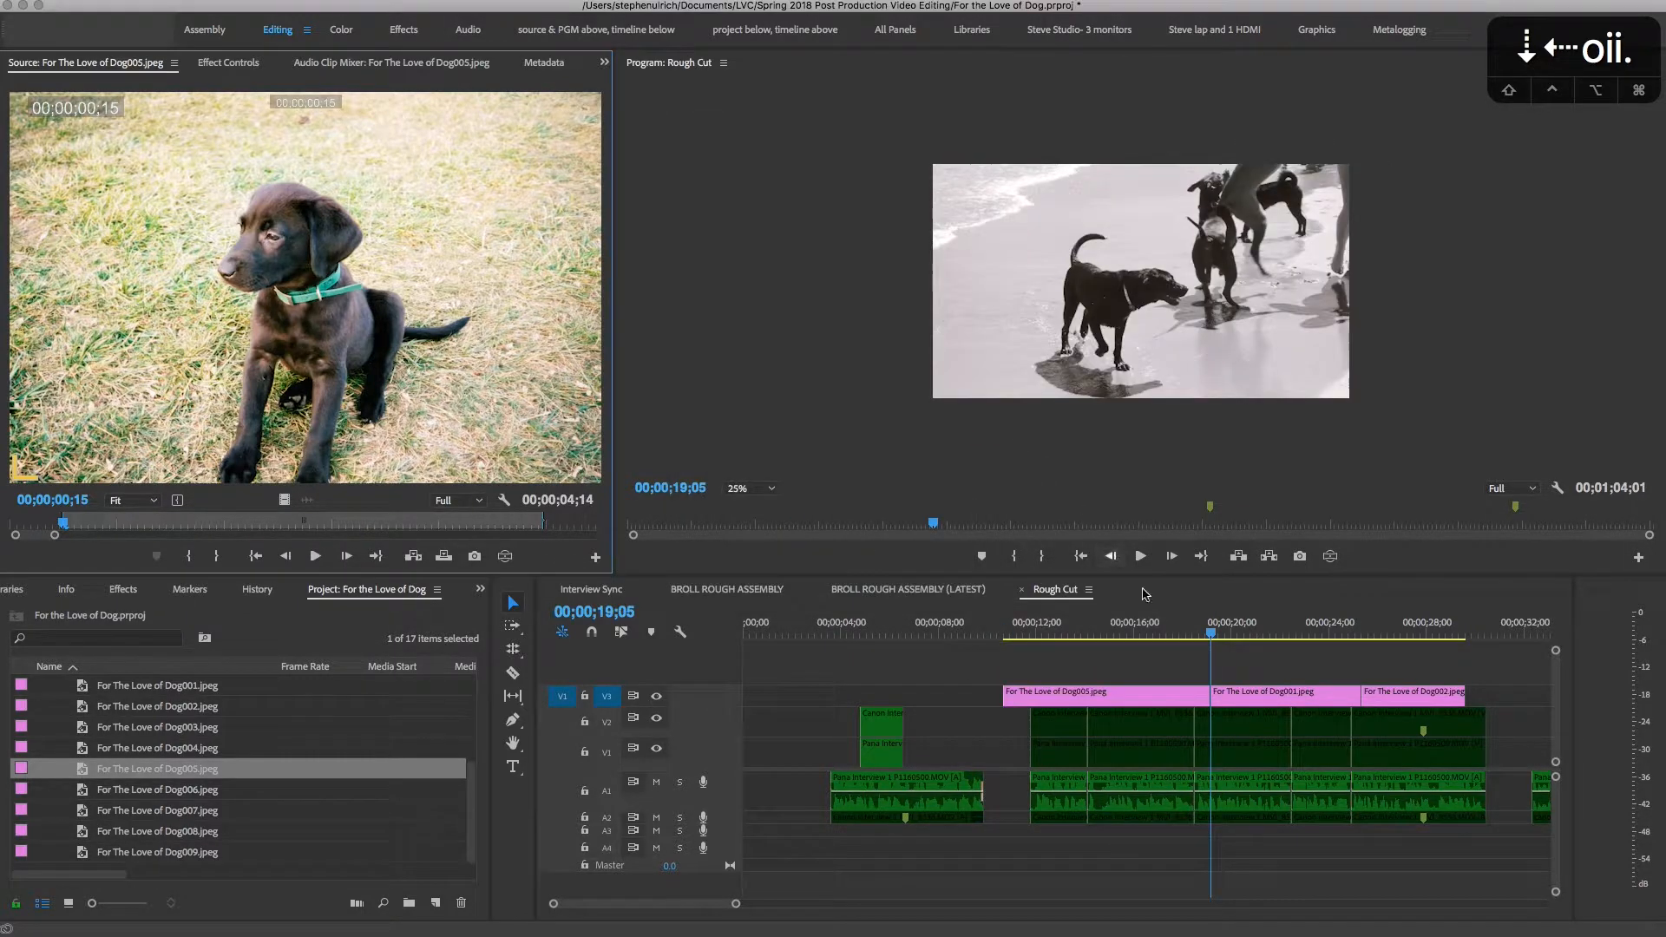
Apply the default transition at the V3 cut between the Dog005 and Dog001 photos and scrub back into Dog005.
right_click(1211, 697)
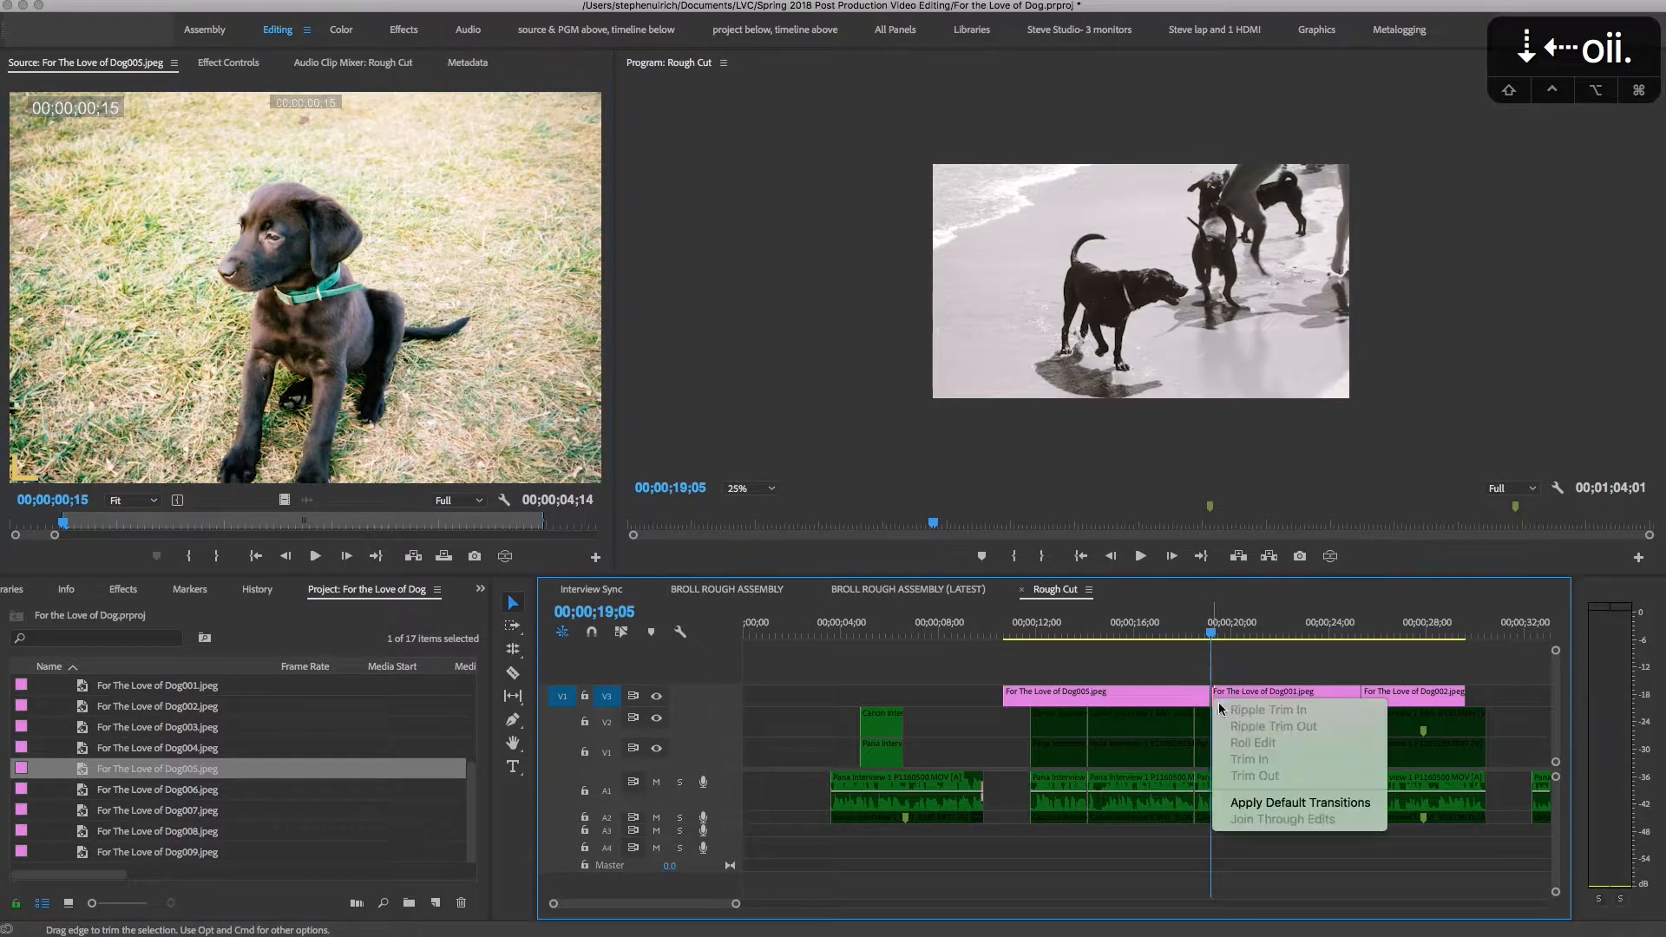
left_click(1252, 801)
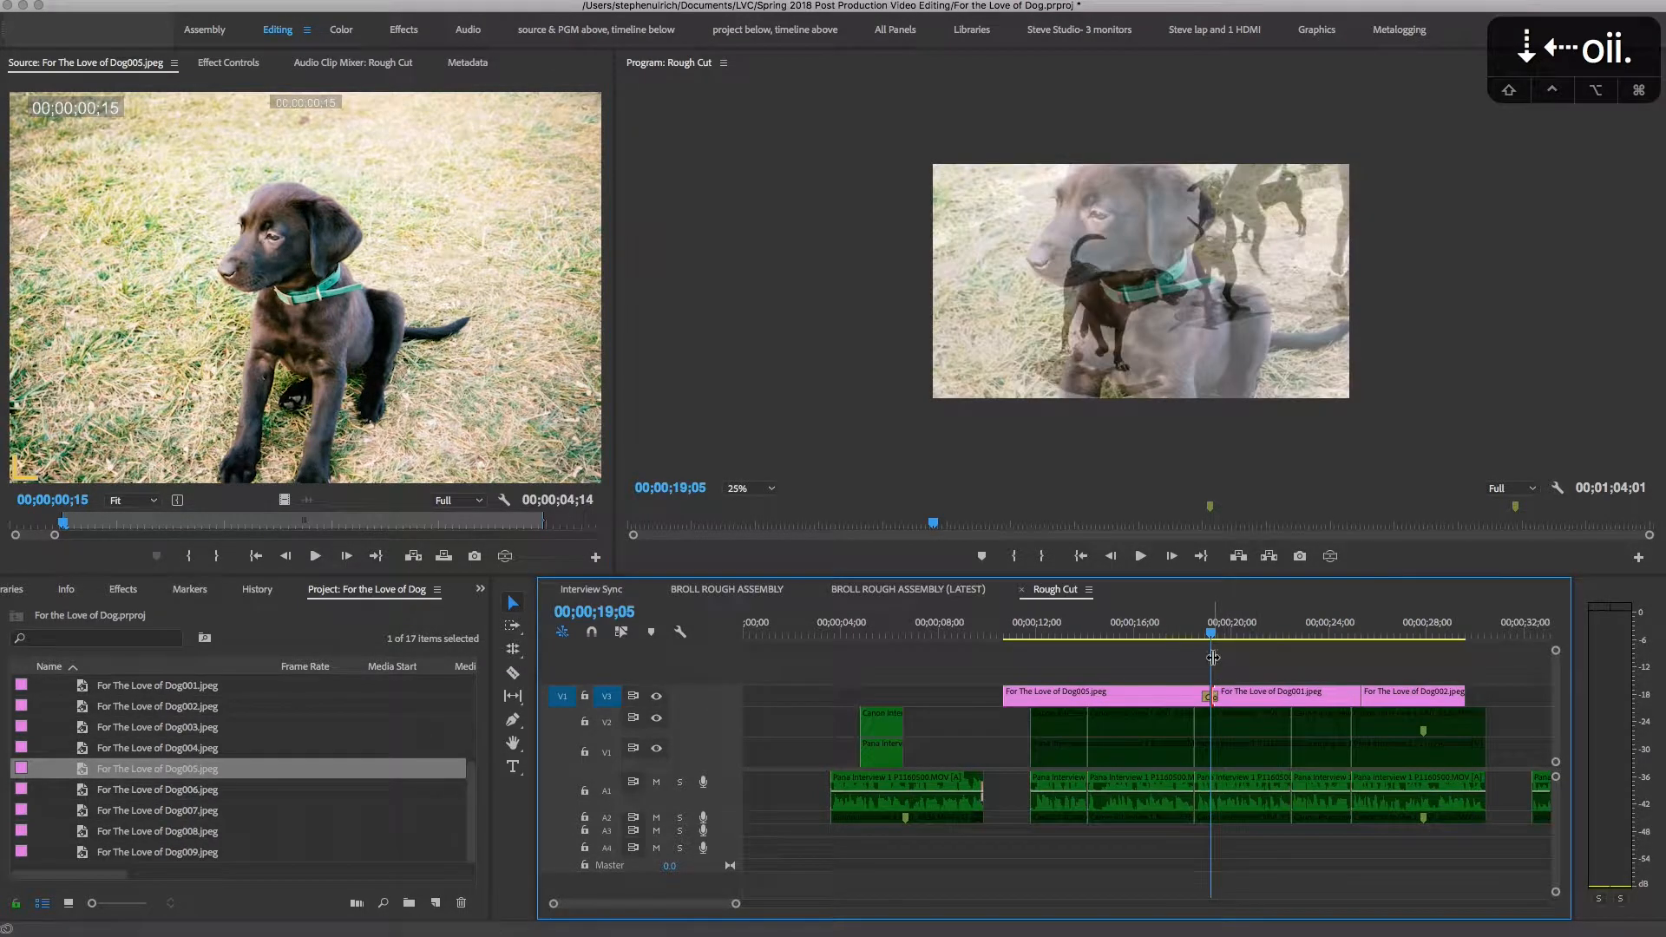
left_click_drag(1195, 642, 1096, 692)
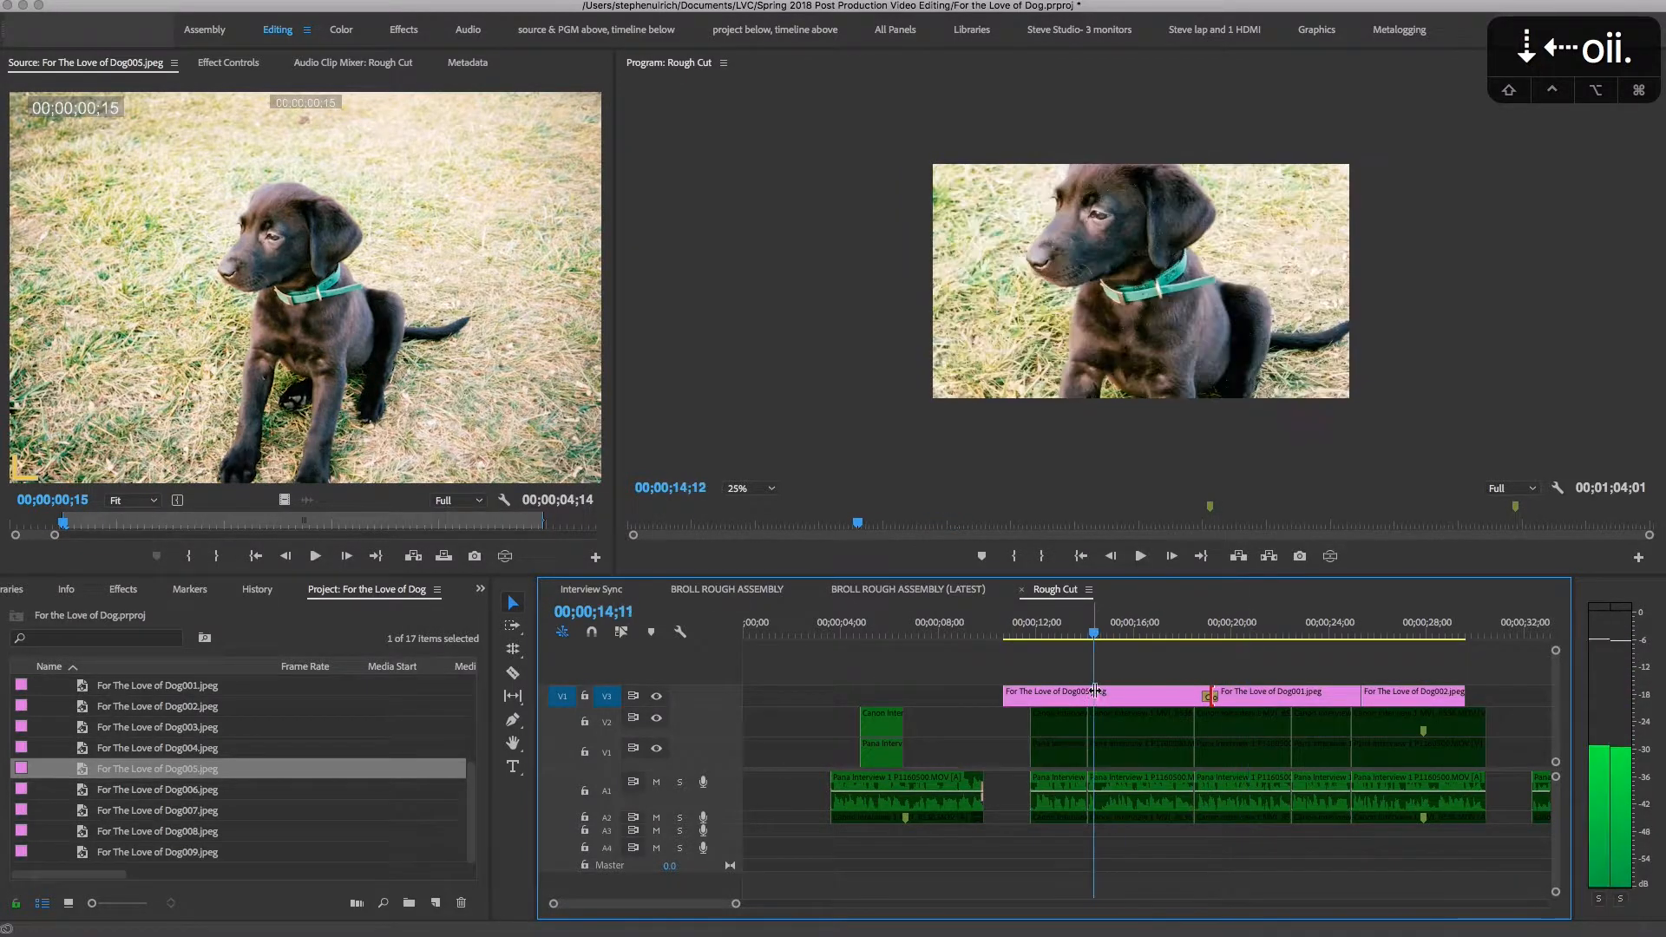
Scale the Dog005 photo down to about 55.9 so it nearly fits the program frame.
left_click(1095, 692)
left_click(1059, 321)
left_click_drag(756, 280, 927, 268)
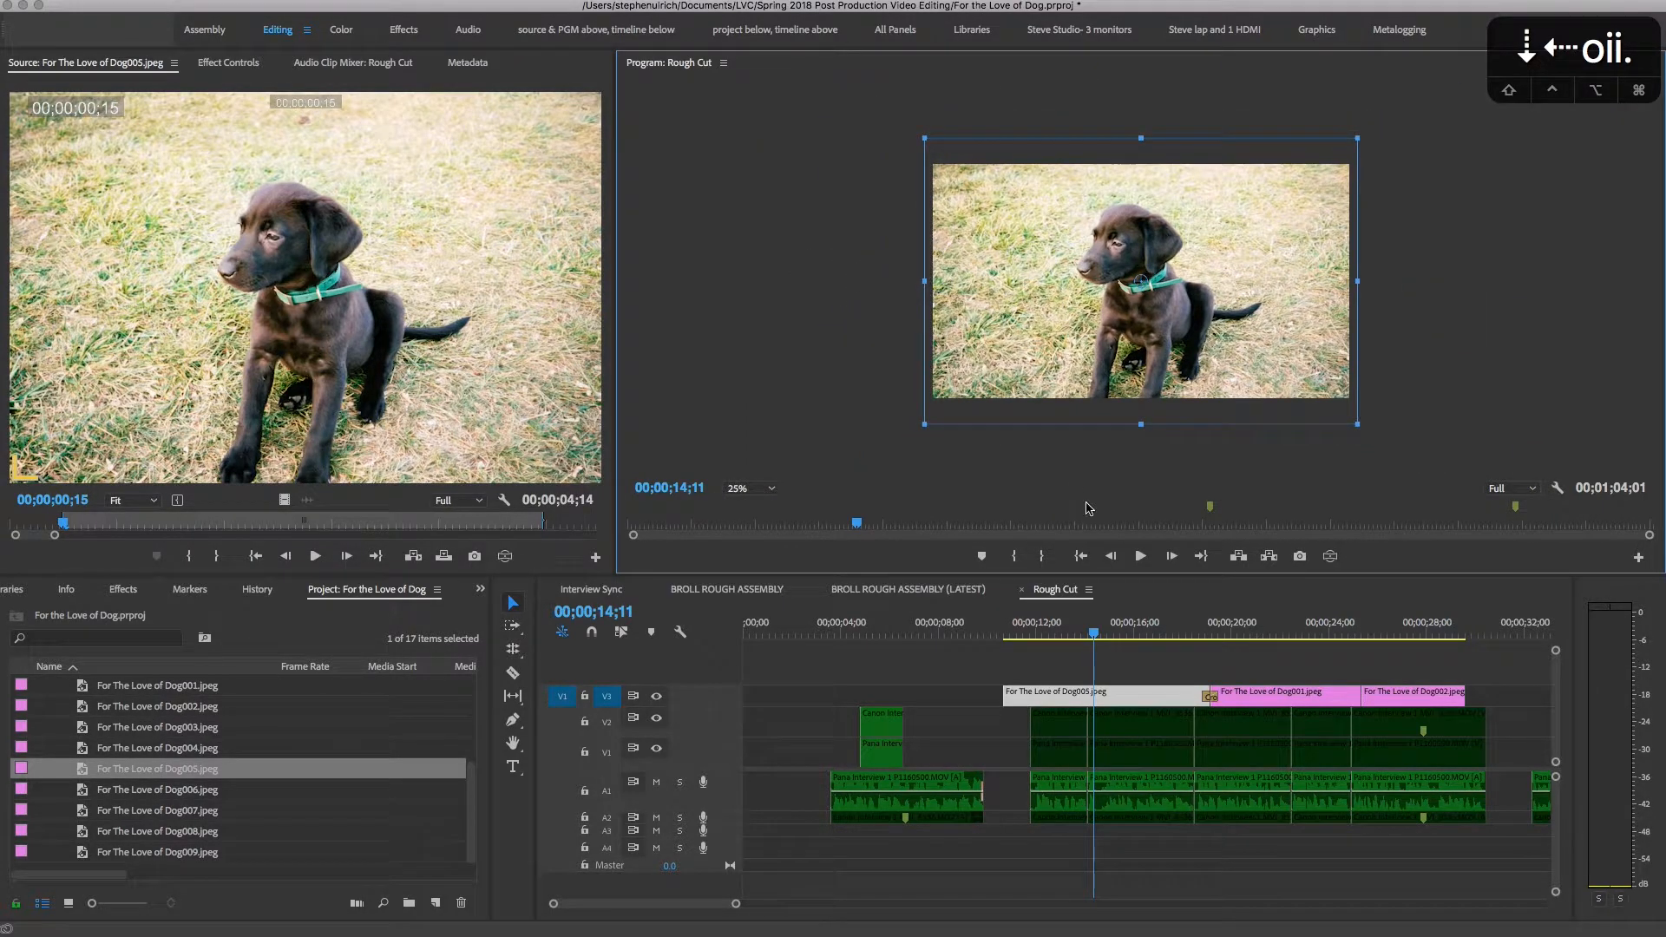
left_click(1083, 655)
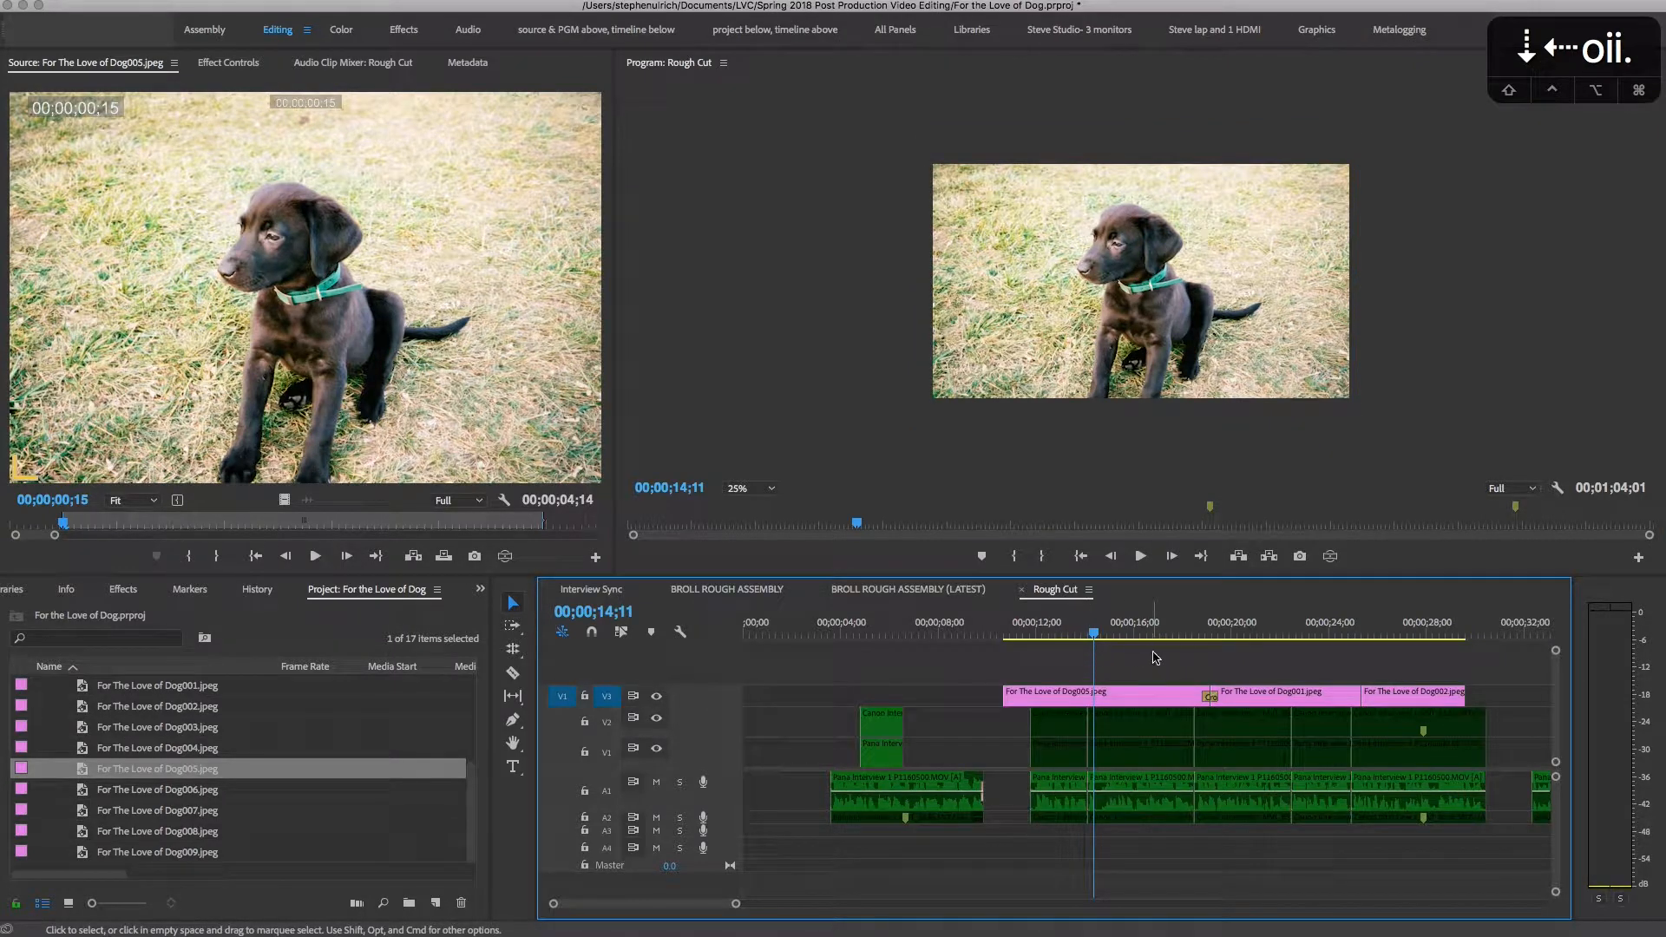
Apply the default transition at the V3 cut between the Dog001 and Dog002 photos and scrub through the photos.
right_click(1362, 694)
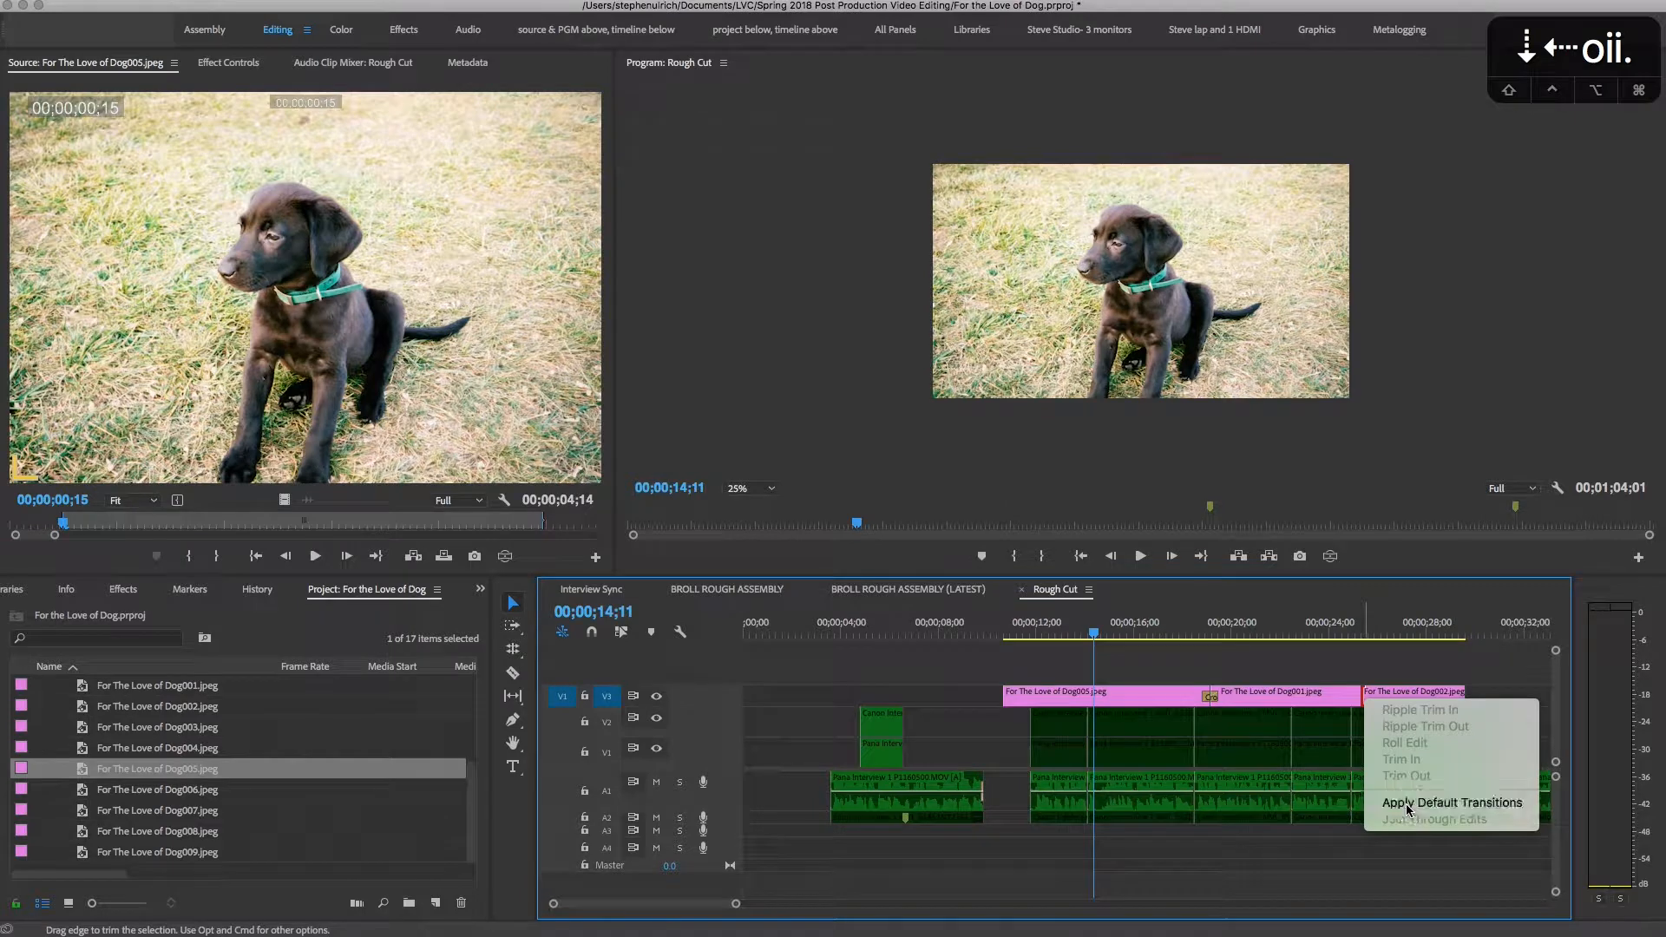
left_click(1408, 803)
left_click_drag(1087, 619, 1436, 626)
key("minus")
left_click(920, 627)
key("equal")
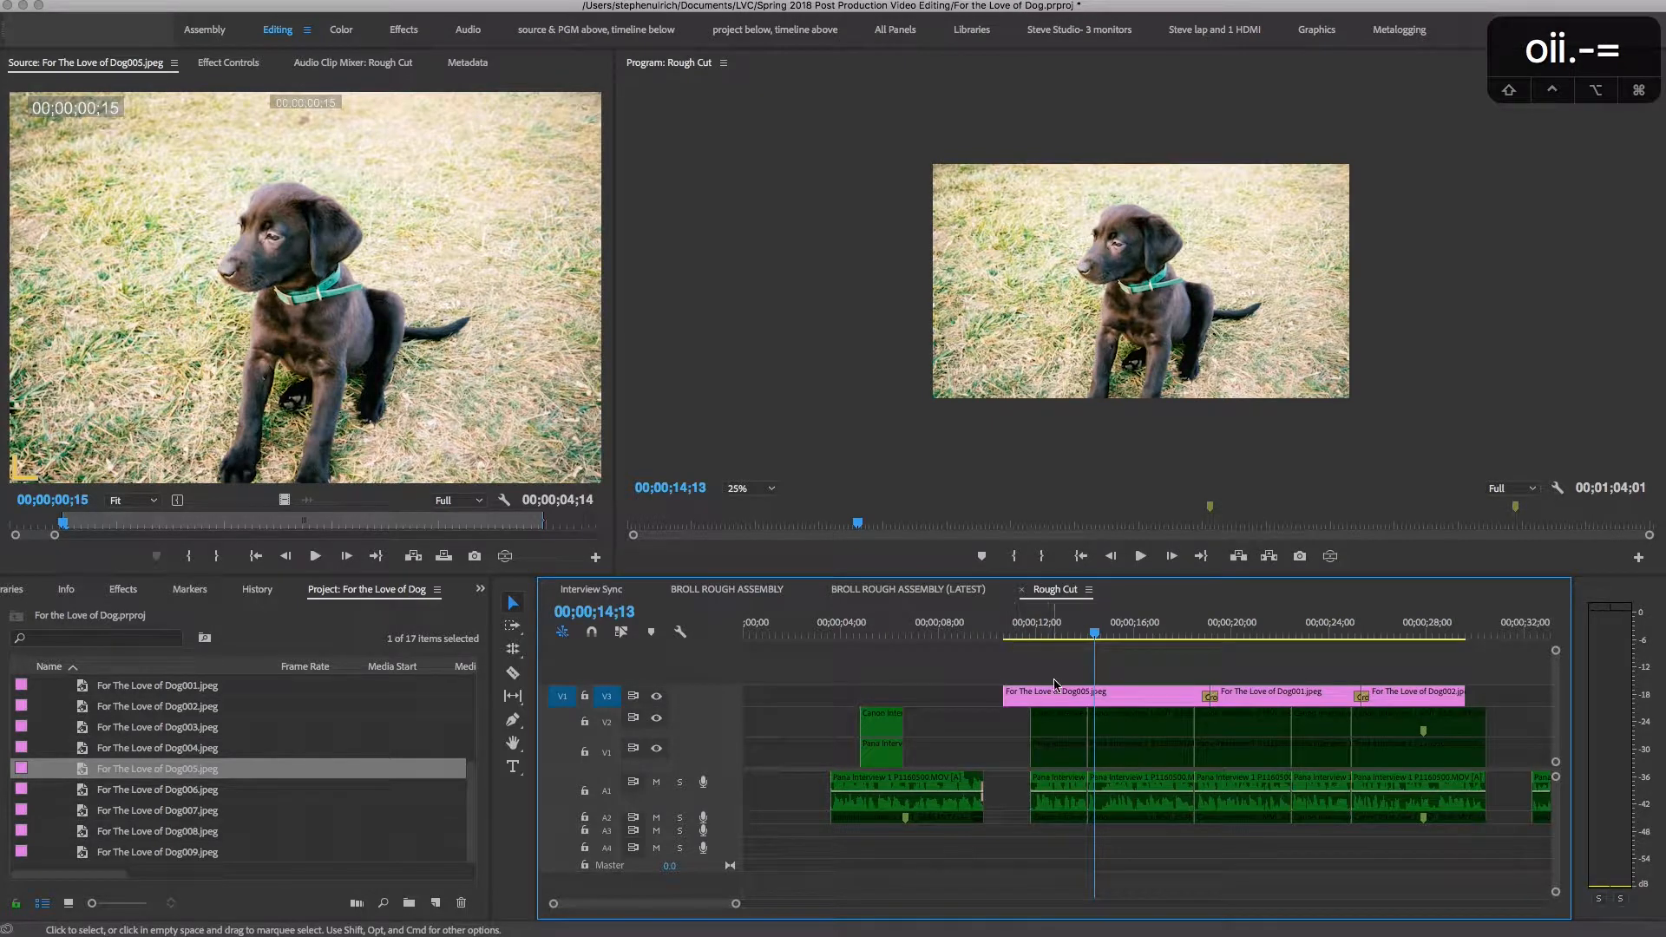
Mark the Dog005 clip's range in the sequence and start Scale and Position keyframing at its first frame, 00;00;10;20.
double_click(1098, 700)
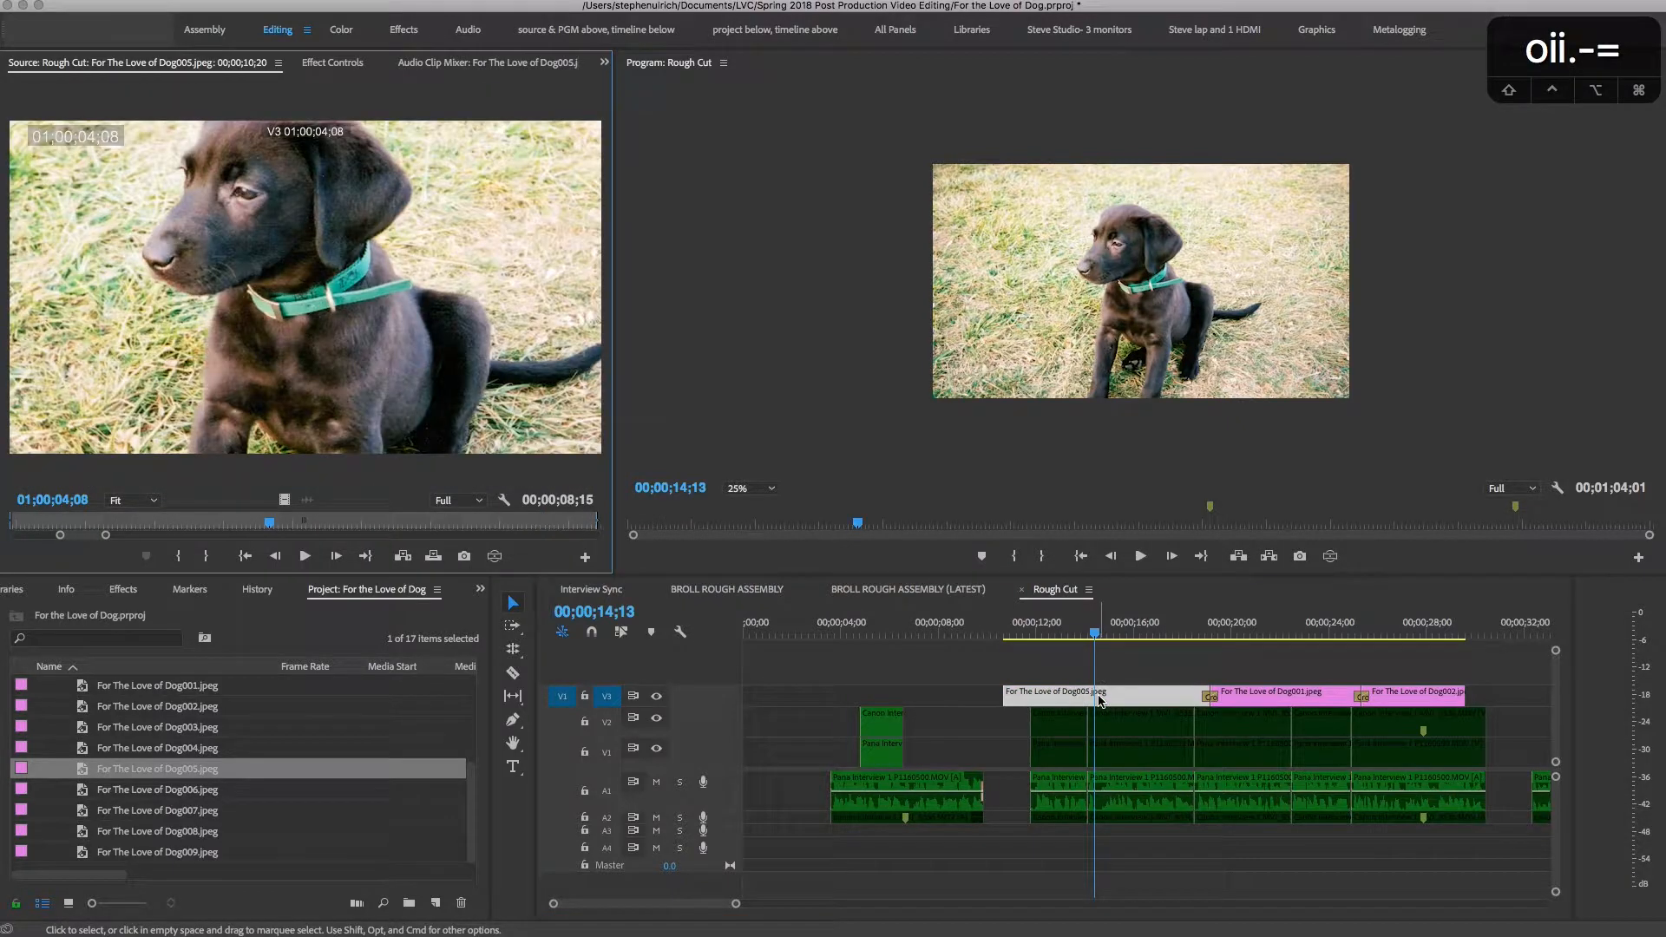
left_click(331, 64)
left_click(10, 134)
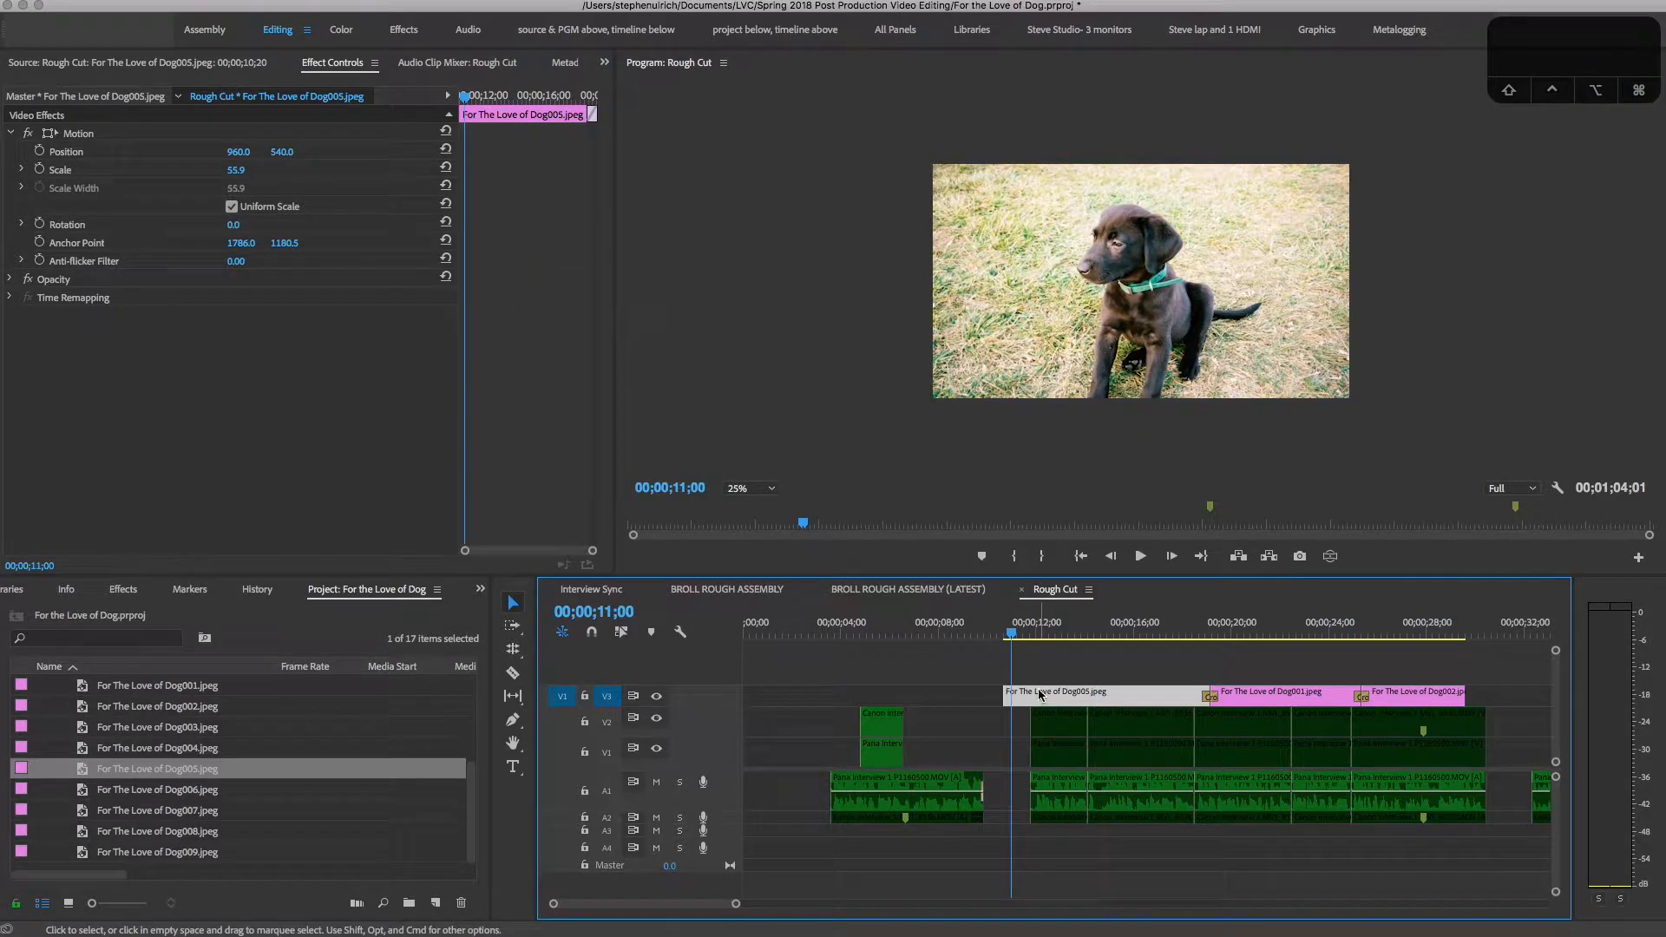
key("x")
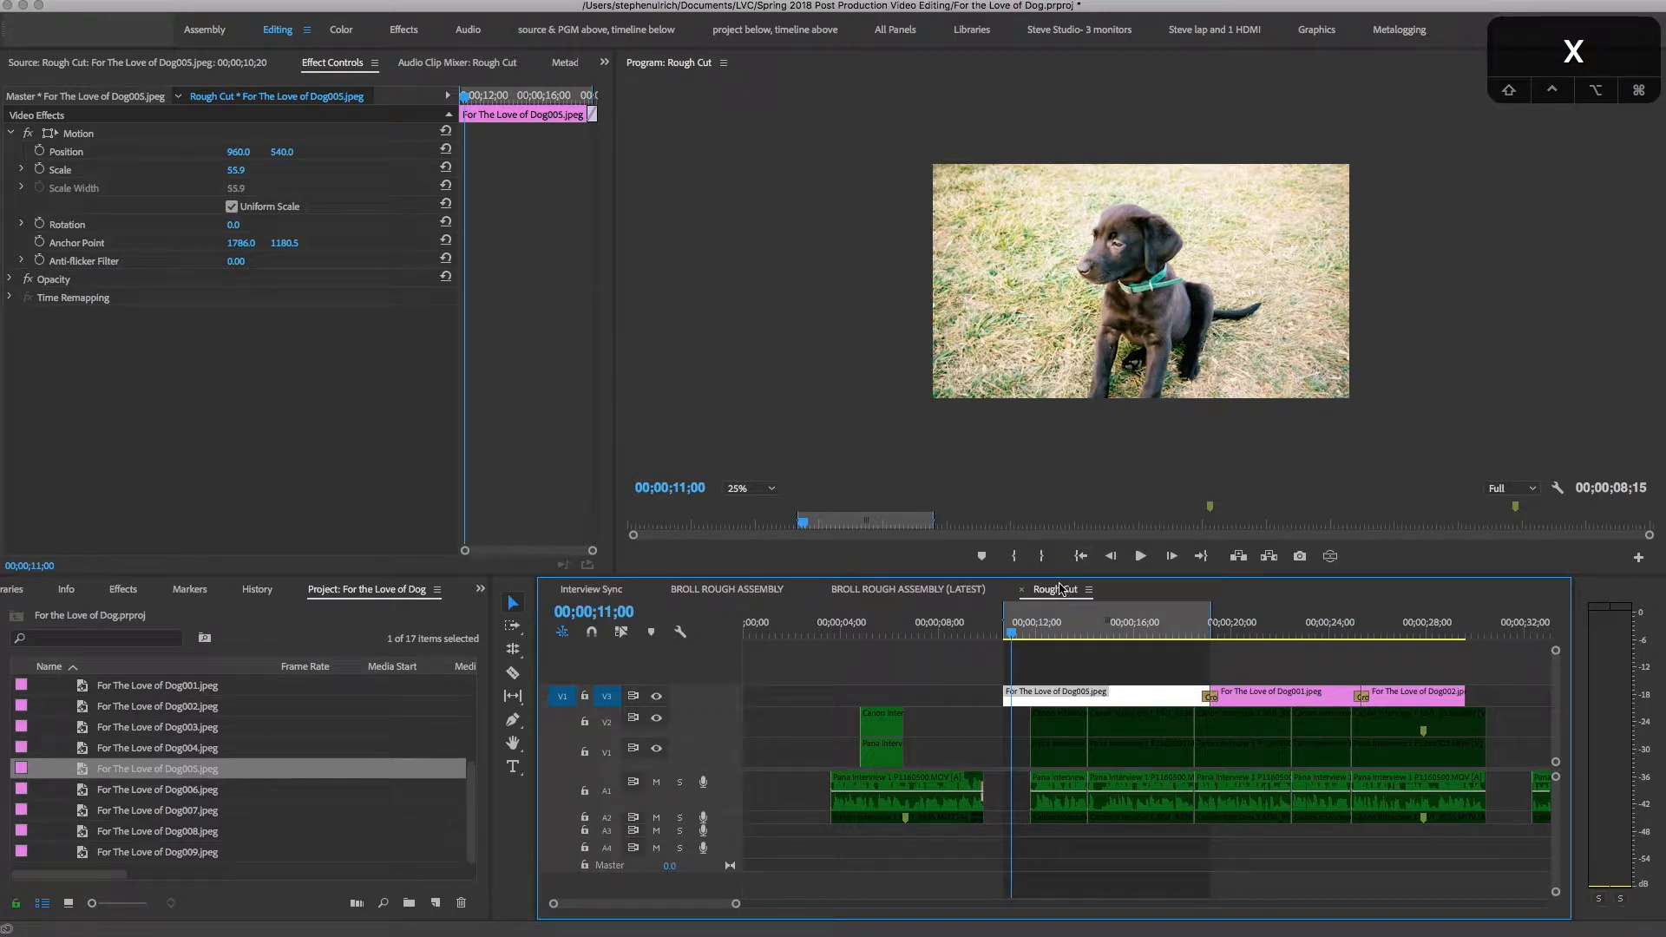
key("shift+i")
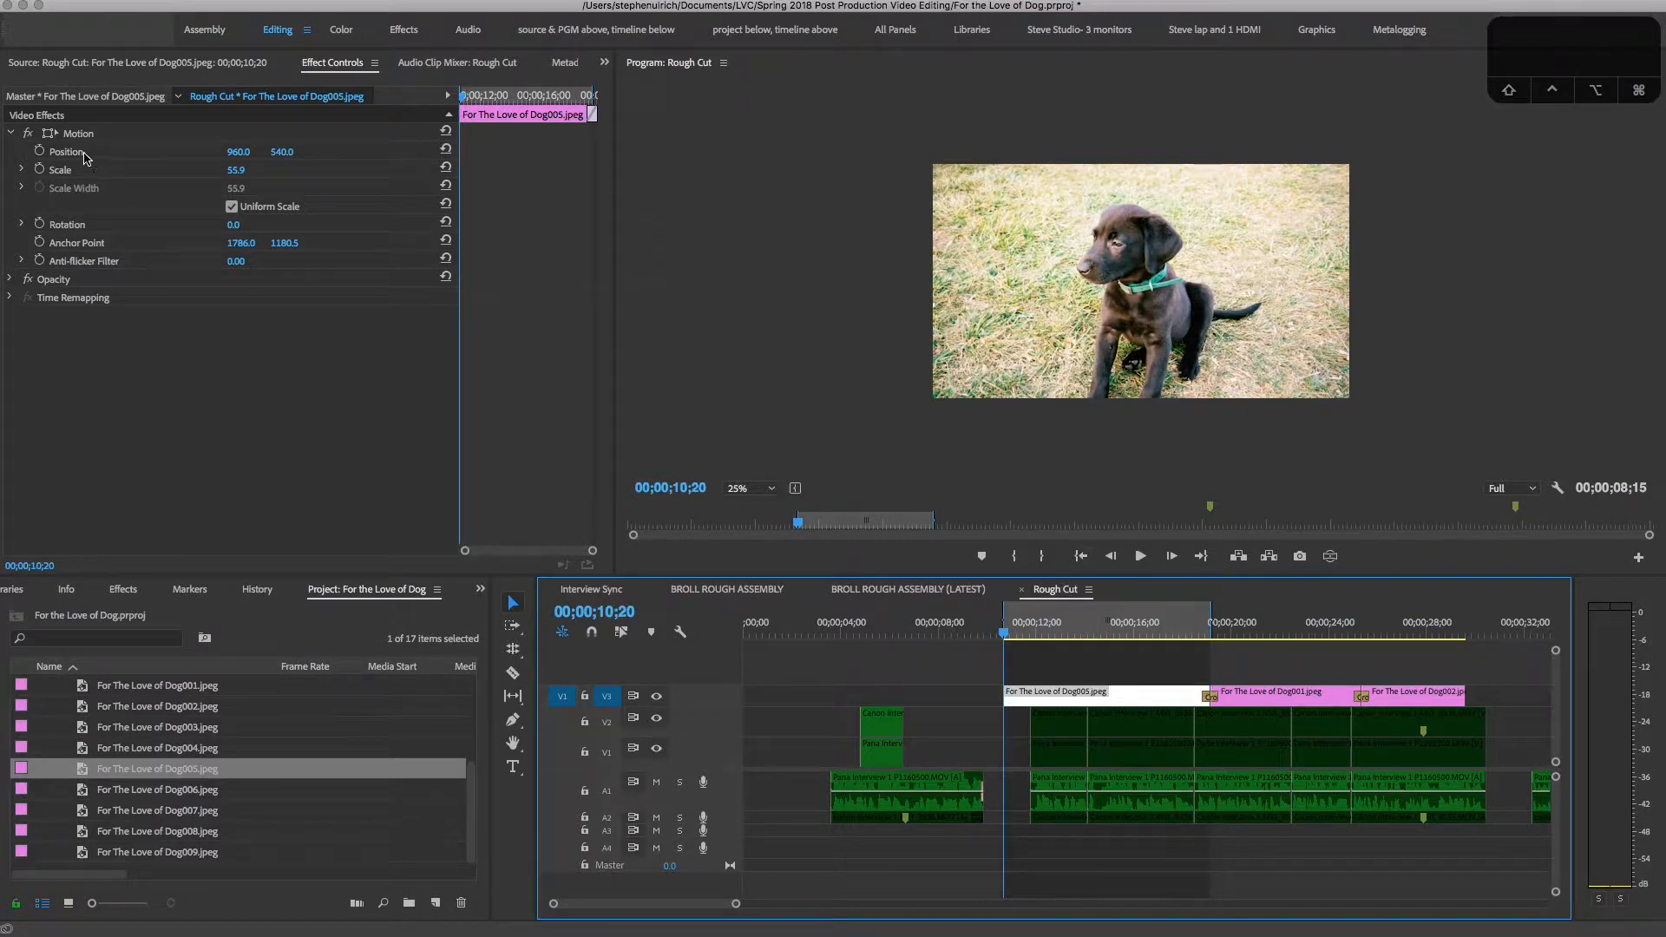
left_click(39, 170)
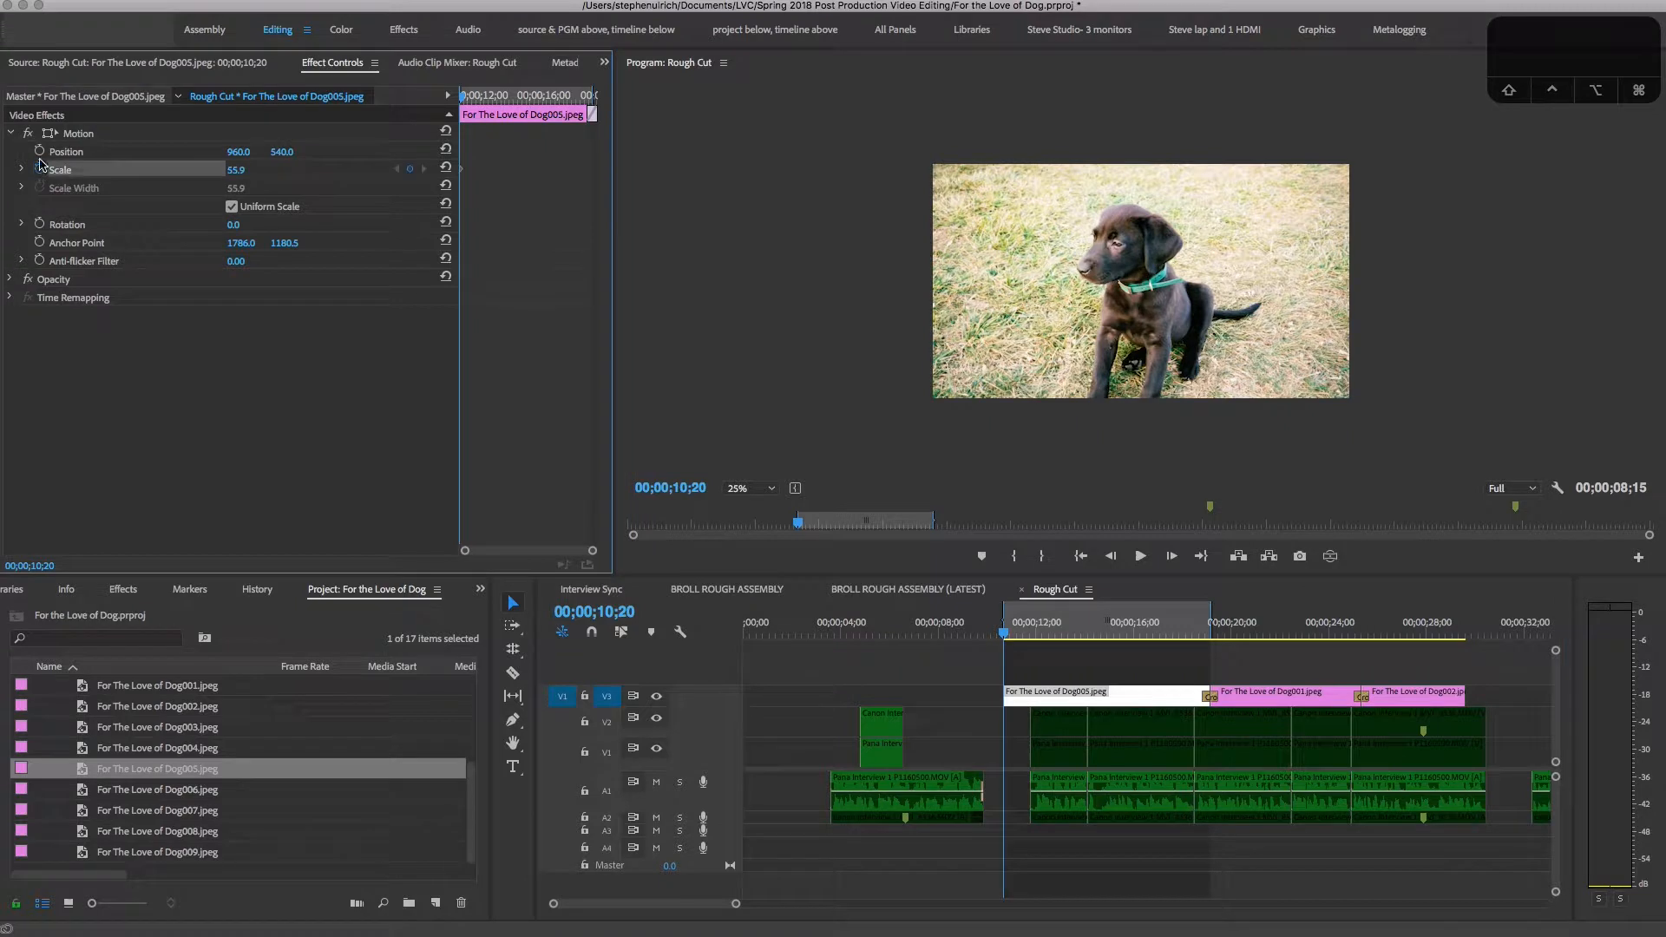
left_click(39, 152)
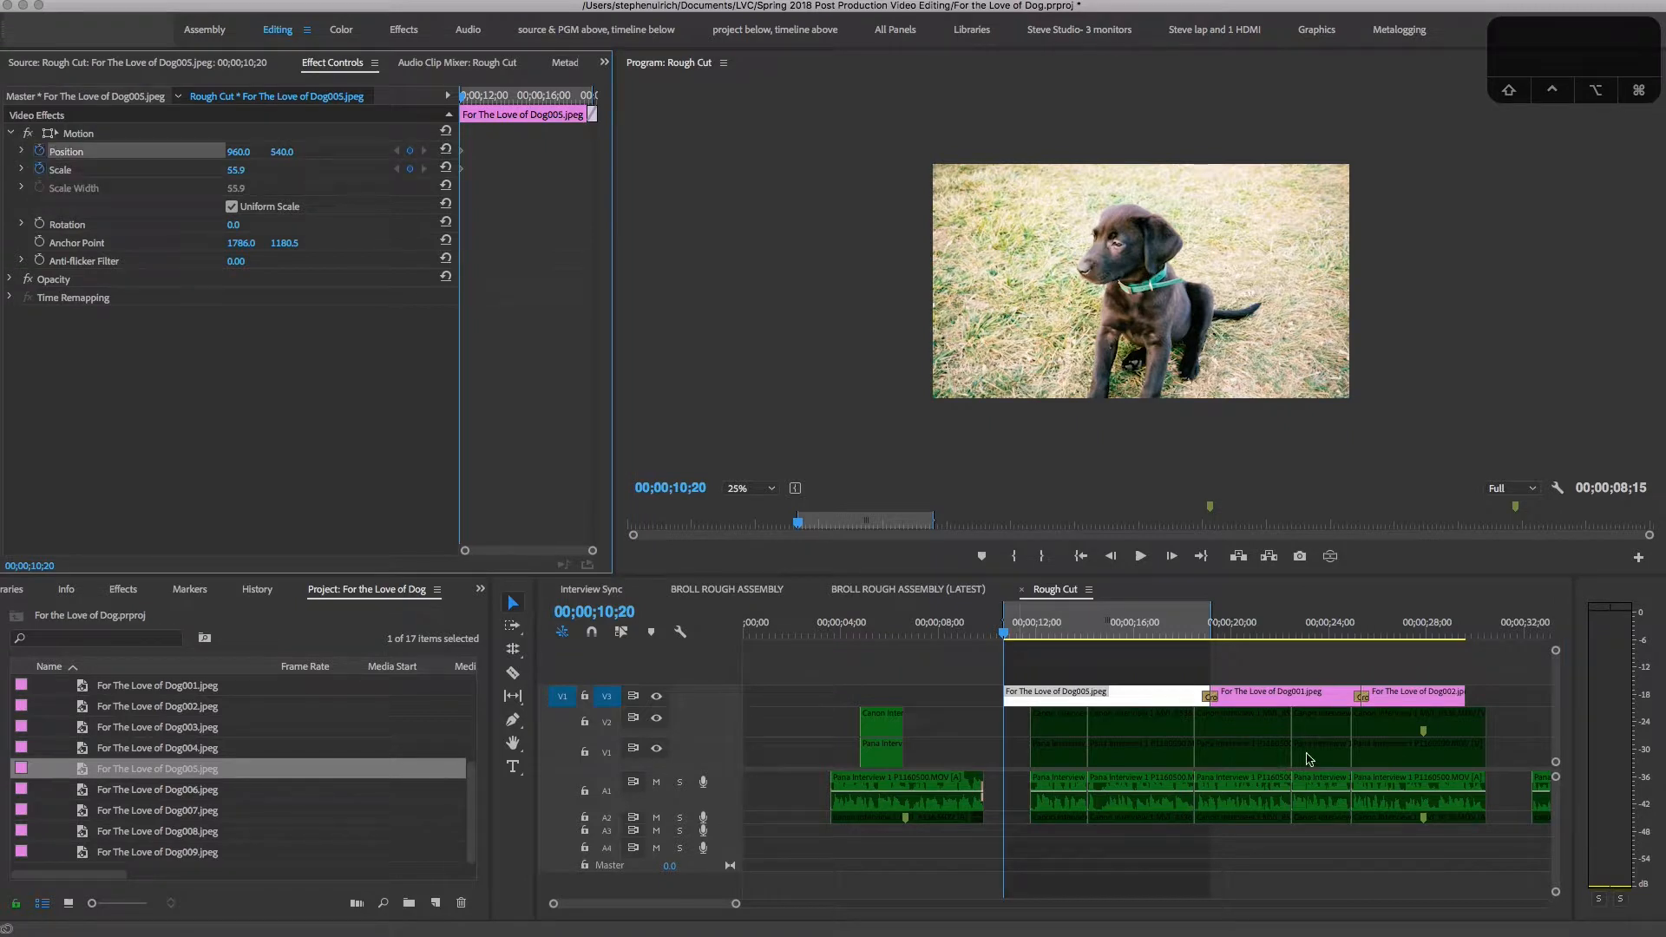
Add Position and Scale keyframes to Dog005 at 00;00;18;20, with scale 92.9 and vertical position 656.
left_click_drag(1019, 622, 1201, 618)
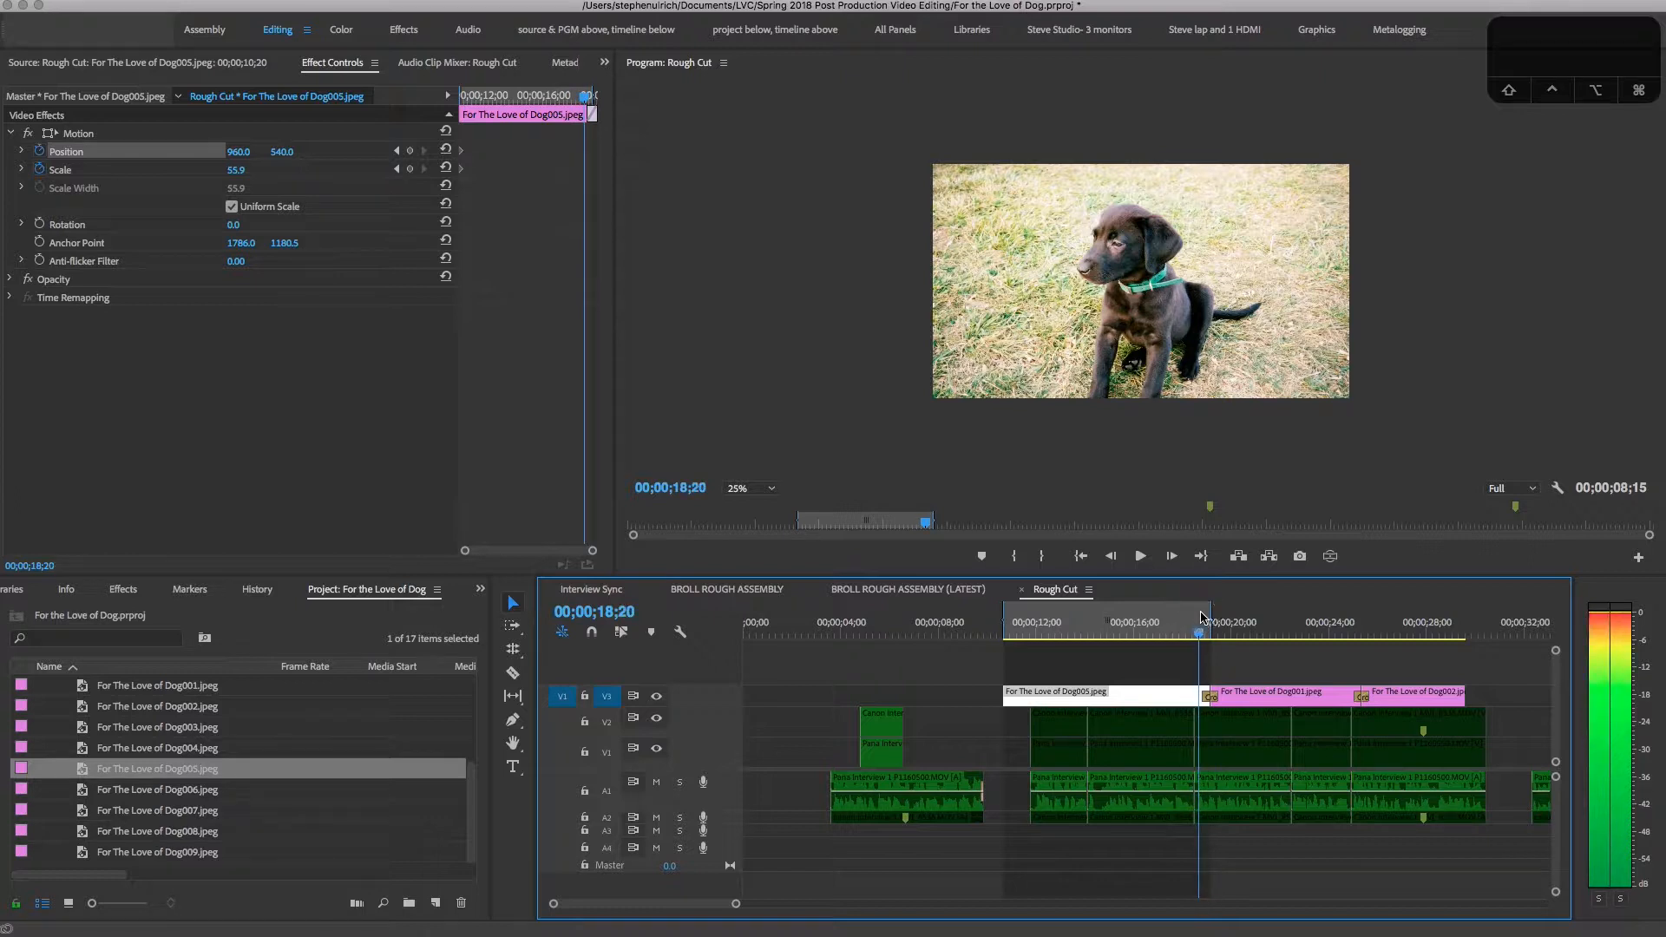
left_click(409, 151)
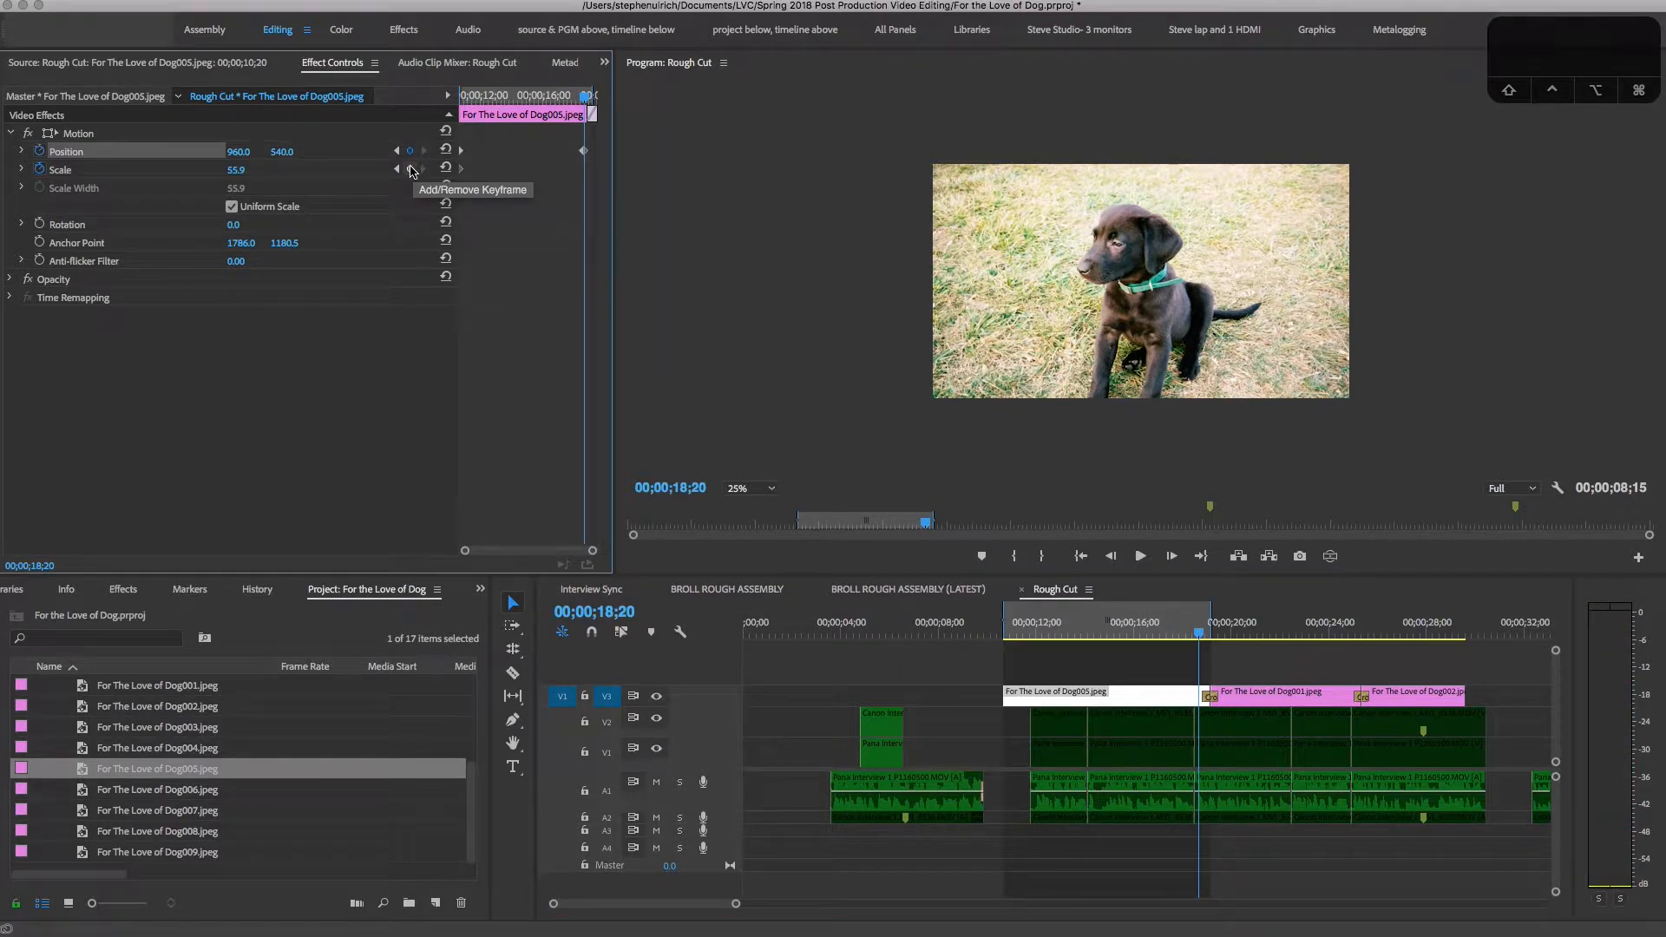
left_click(410, 169)
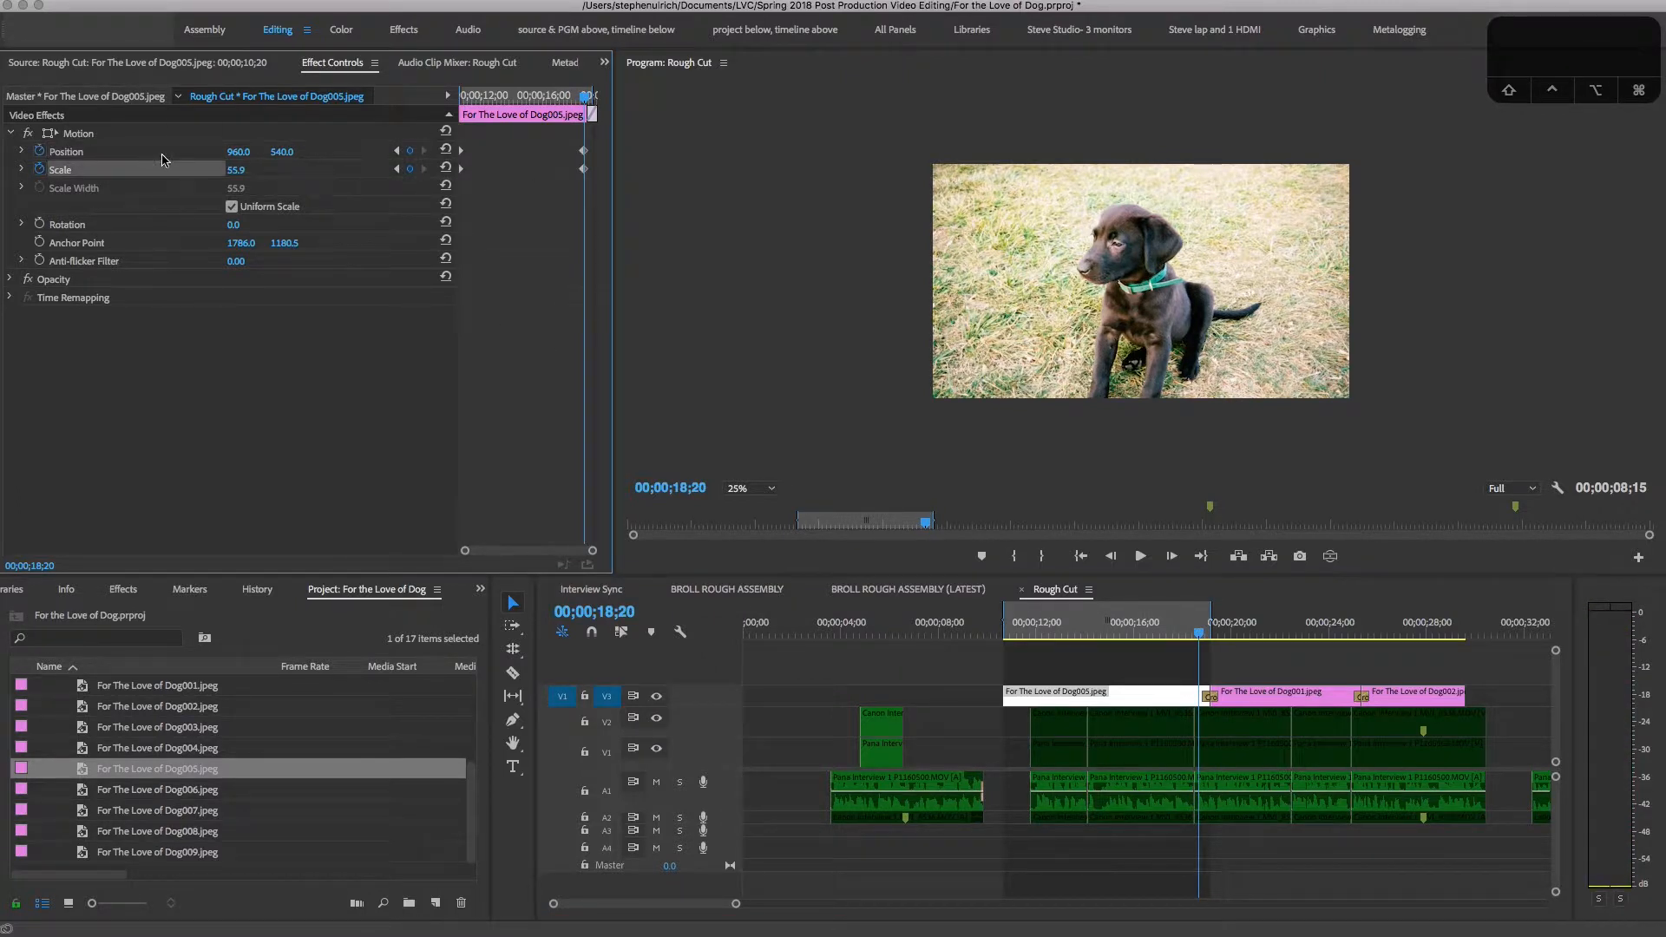
left_click_drag(248, 174, 281, 174)
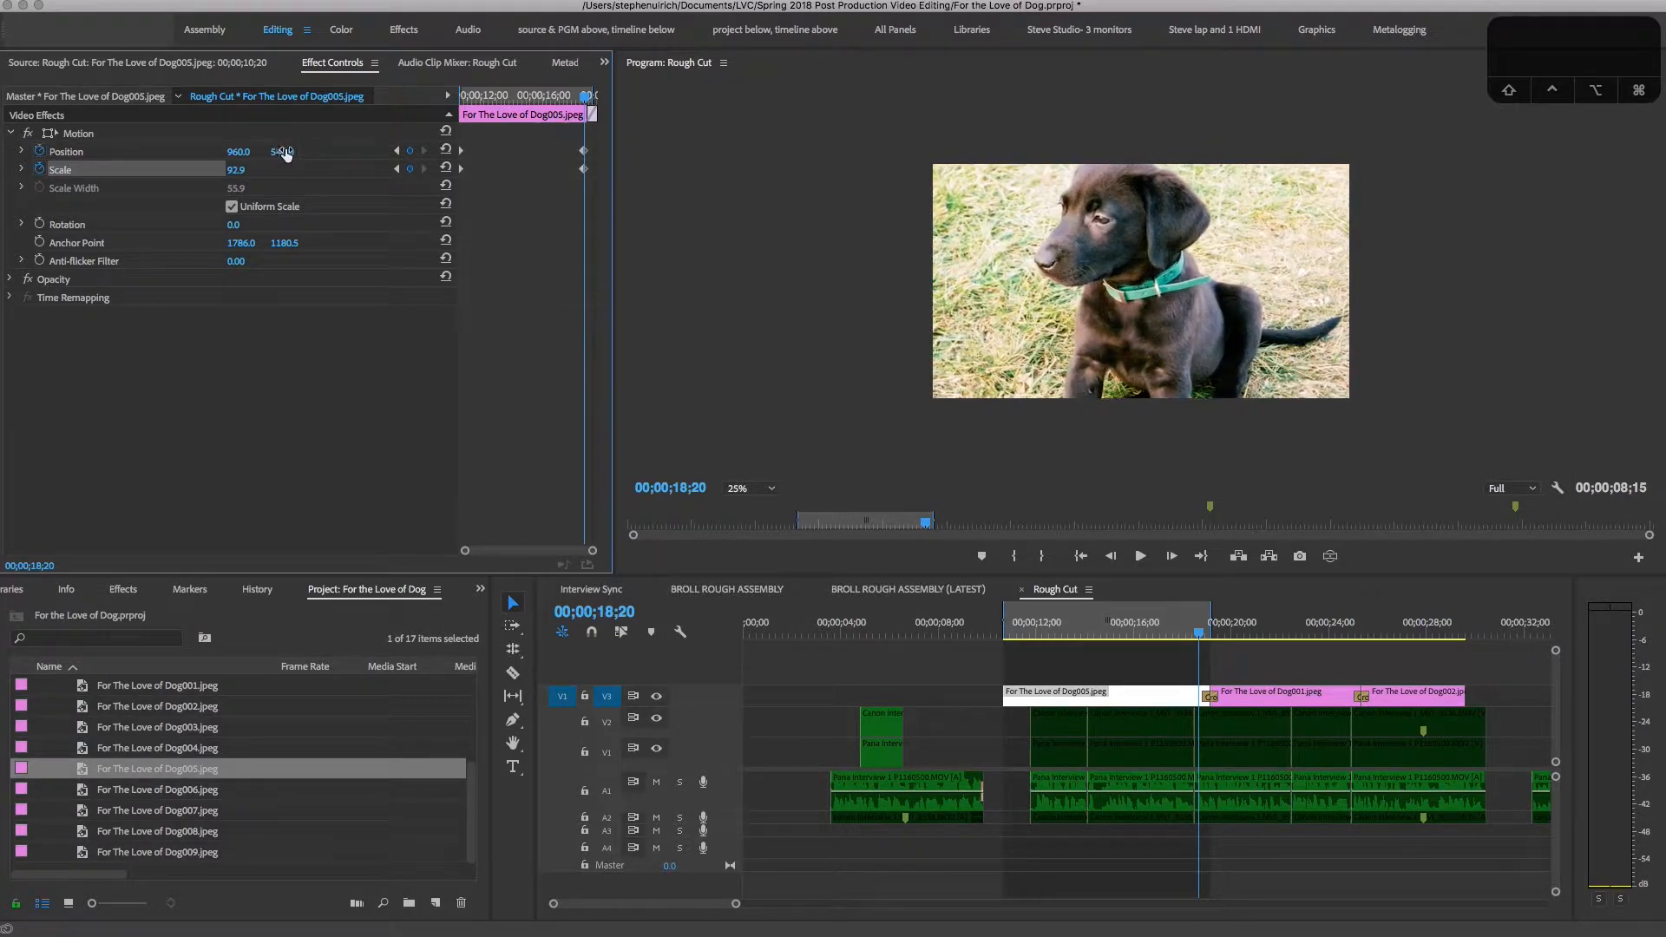
left_click_drag(281, 151, 382, 151)
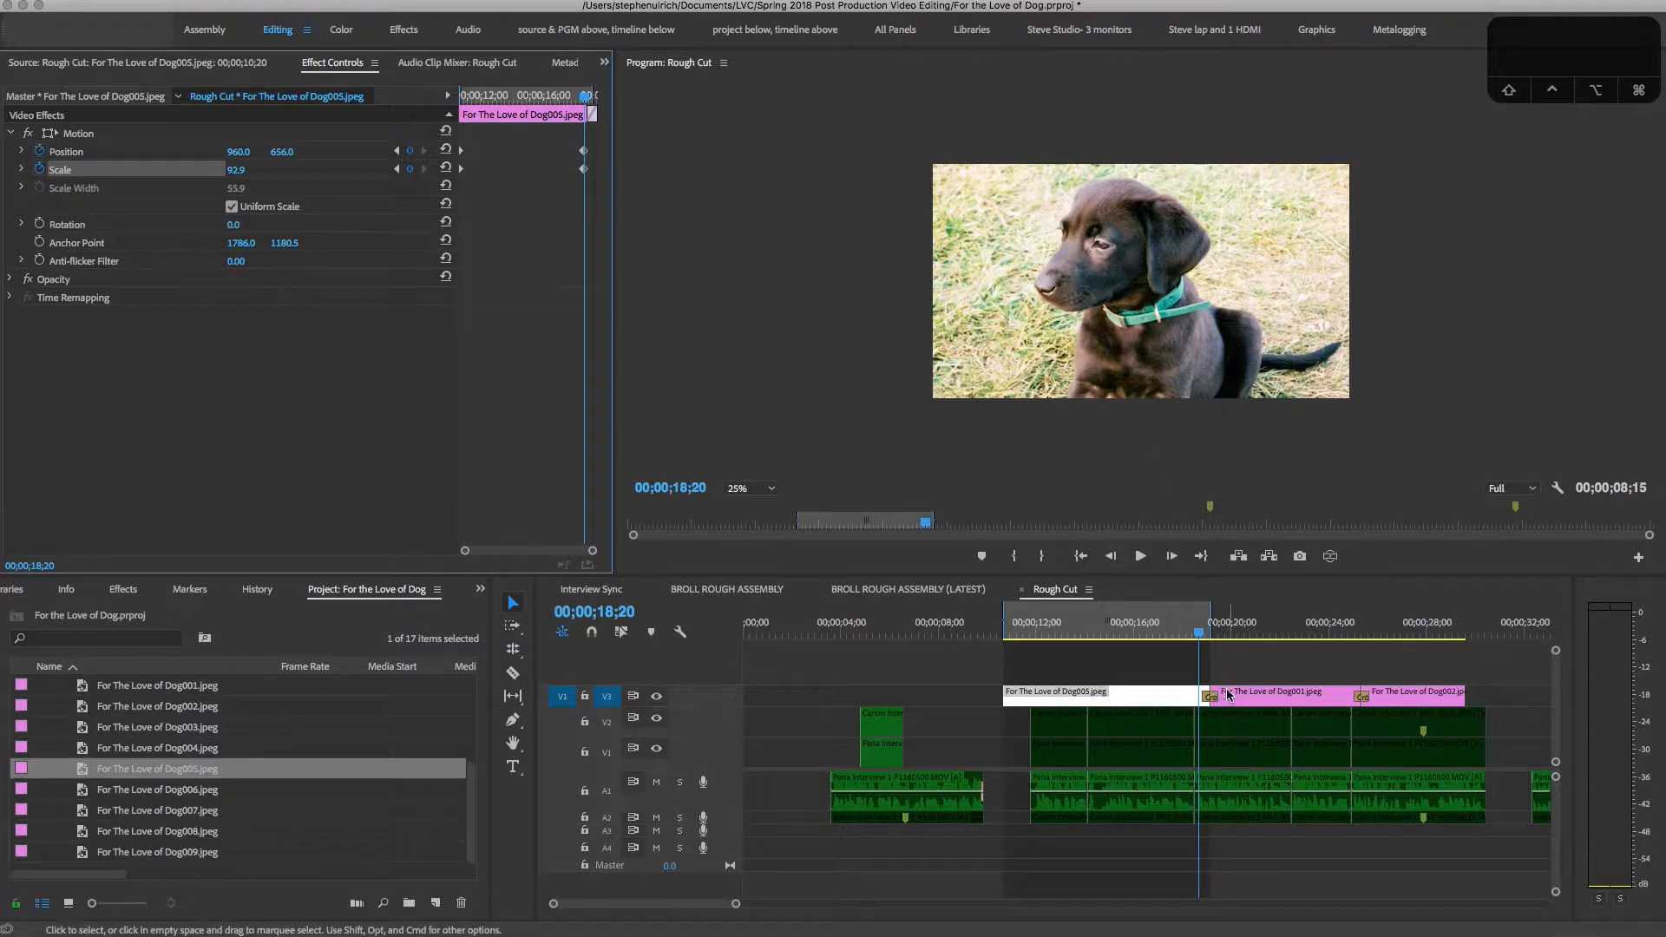
Play the sequence from just before the Dog005 photo to review its zoom and the dissolve into Dog001.
left_click(994, 638)
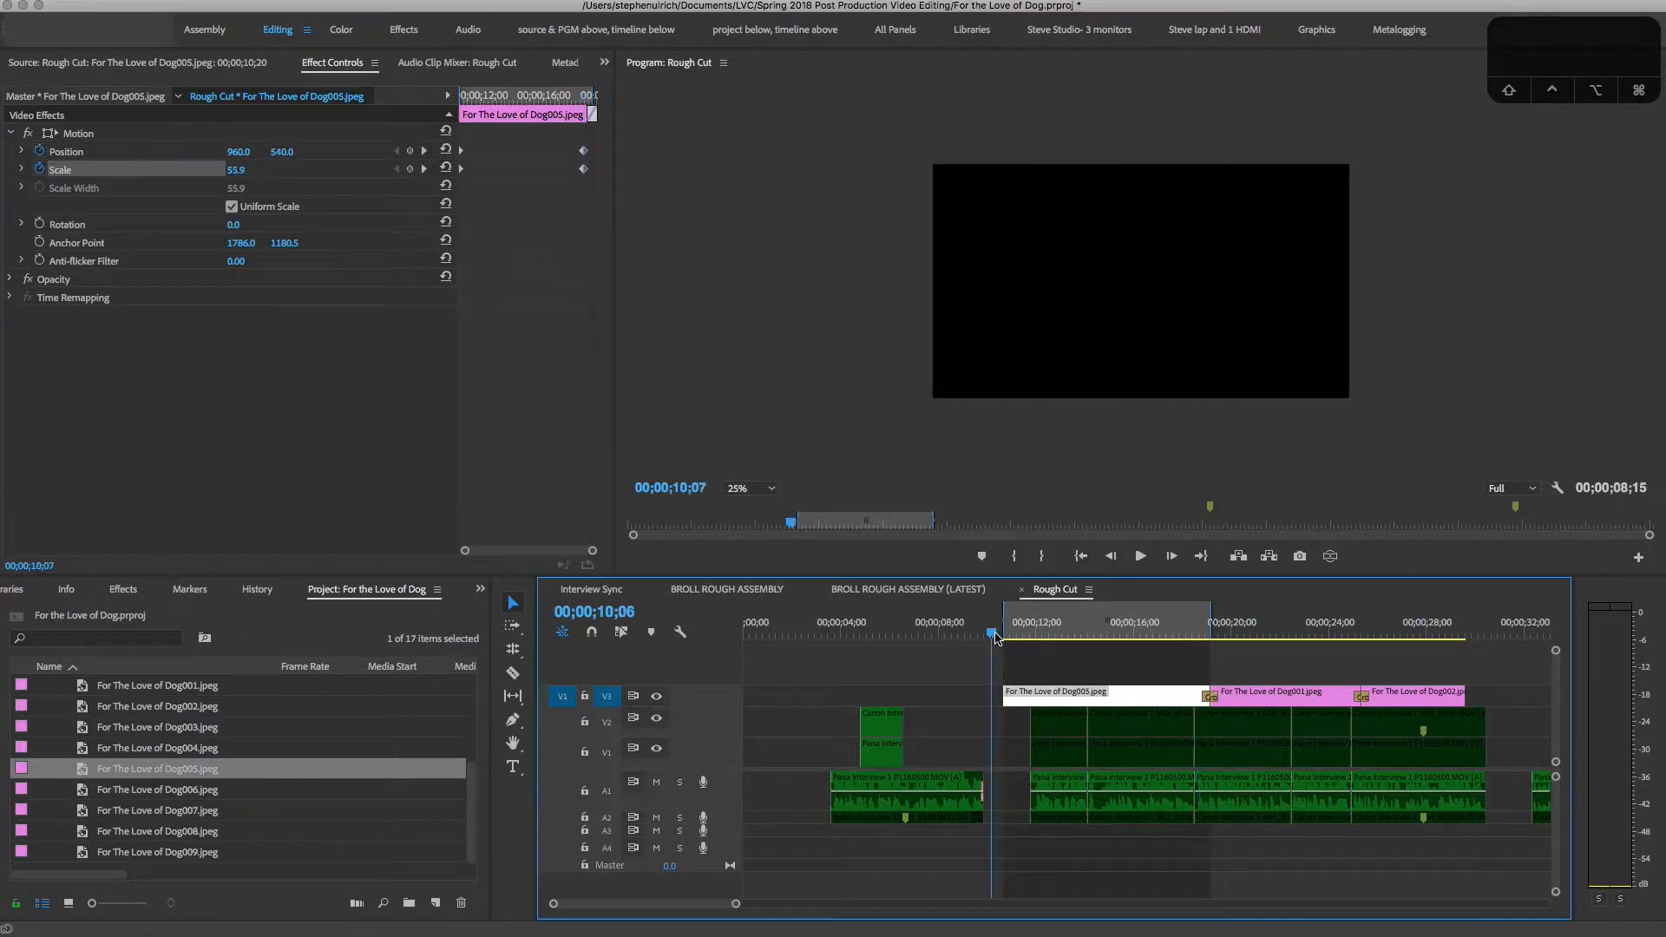
key("space")
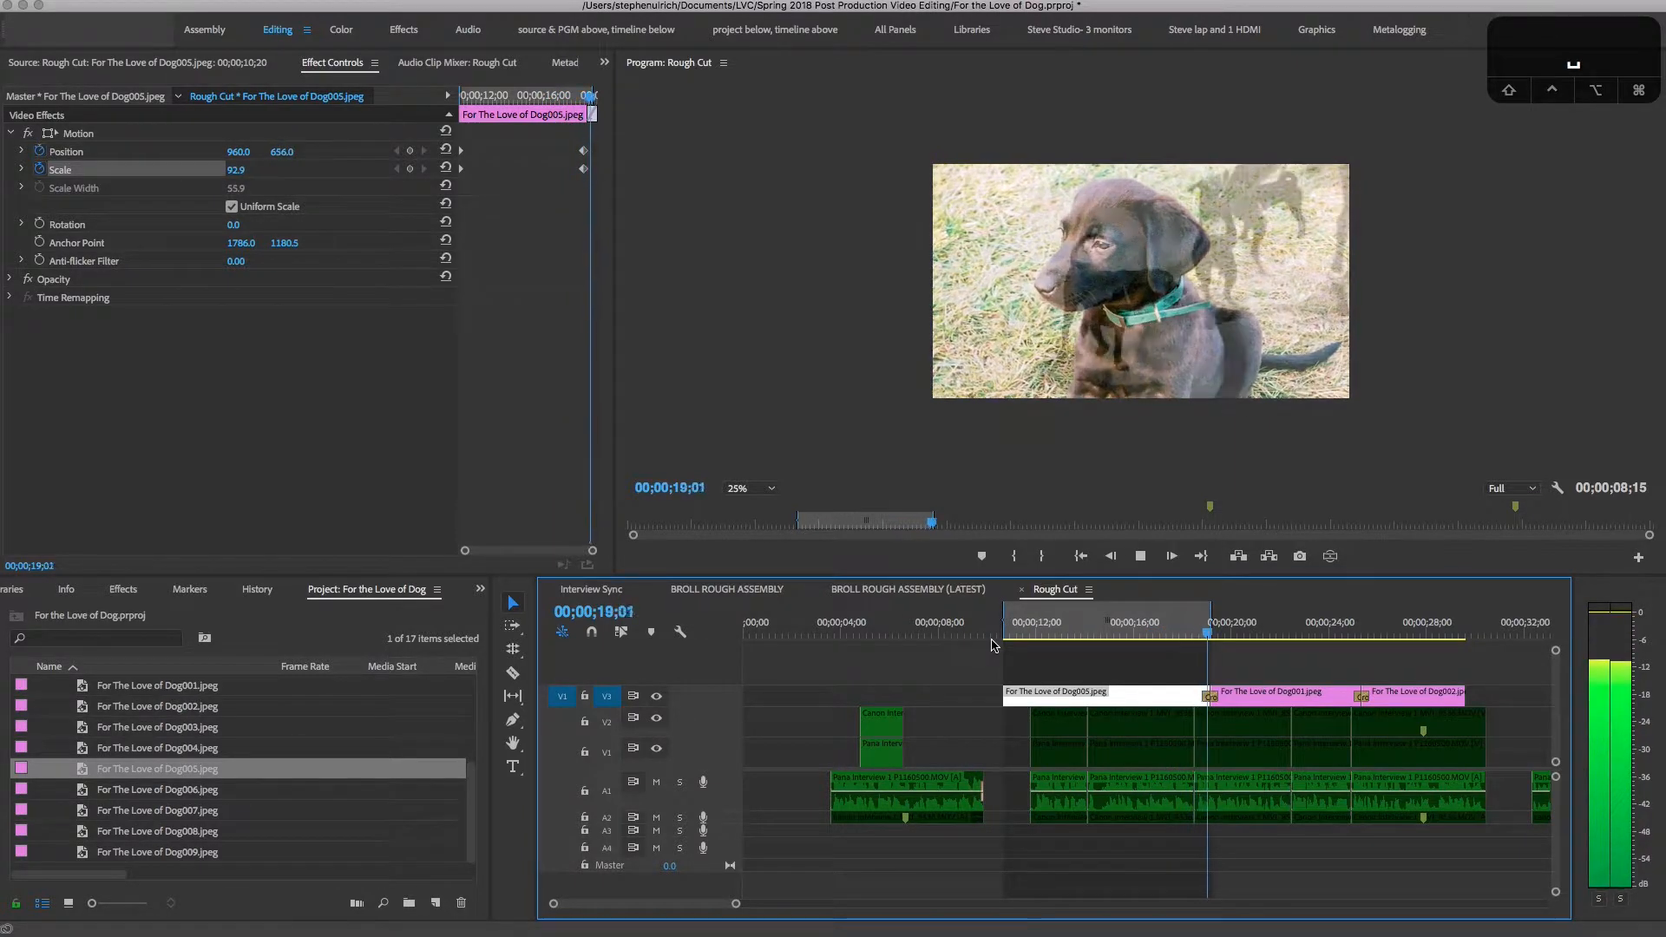
key("space")
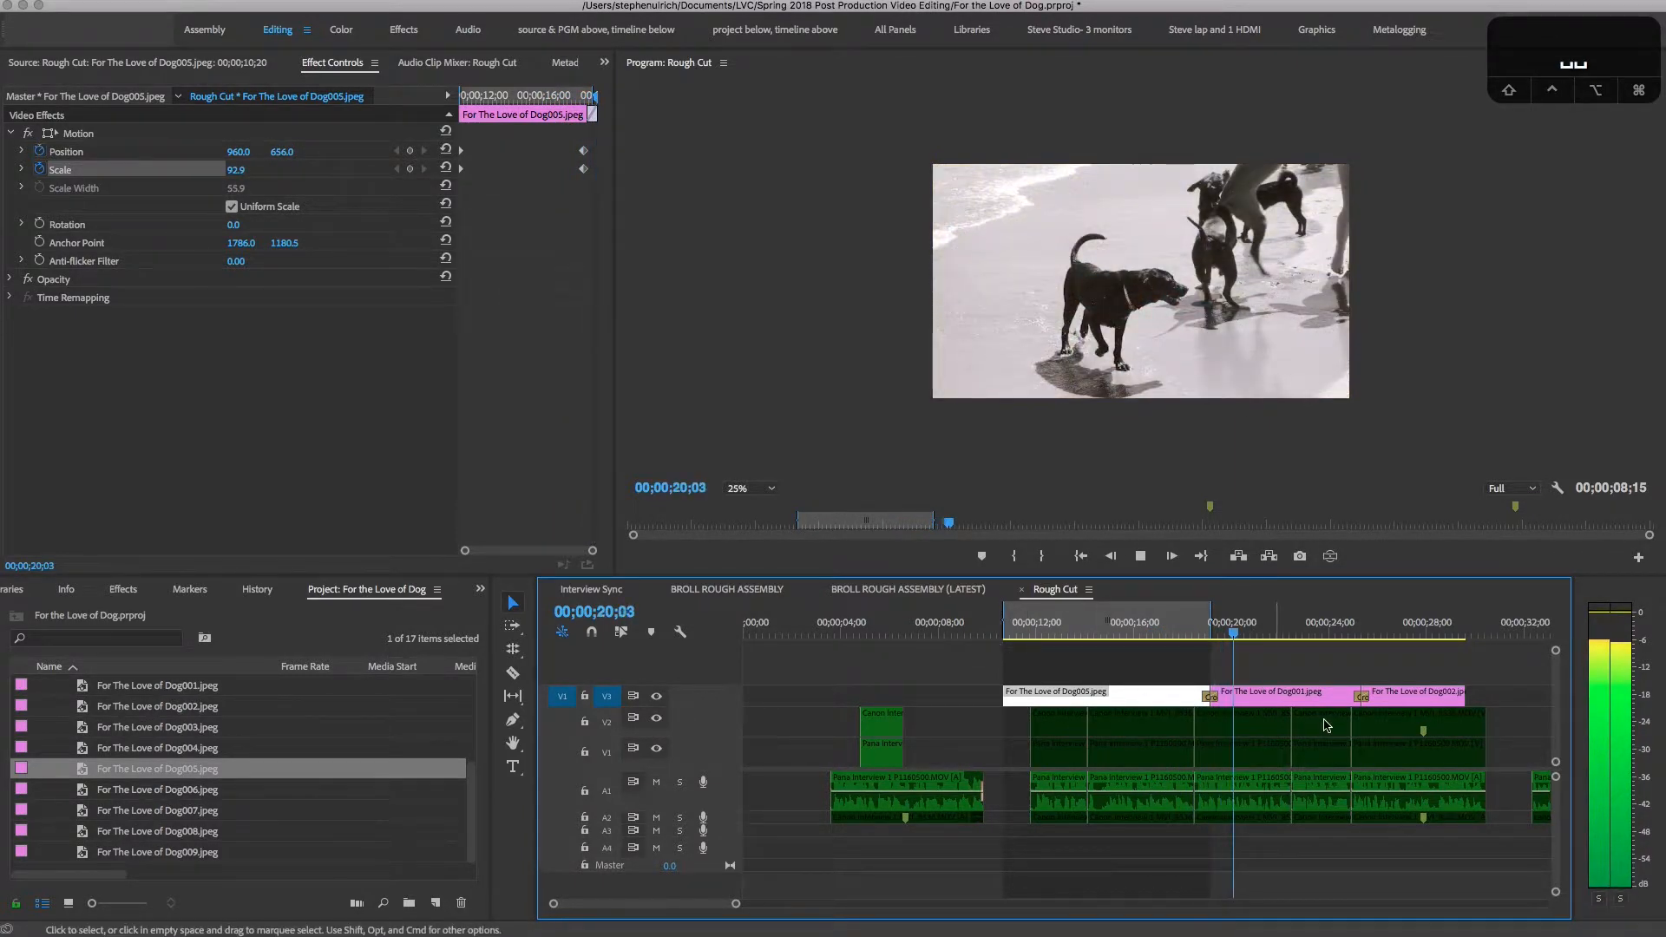
Start Position and Scale keyframing on the Dog001 photo at 00;00;20;07.
double_click(1253, 698)
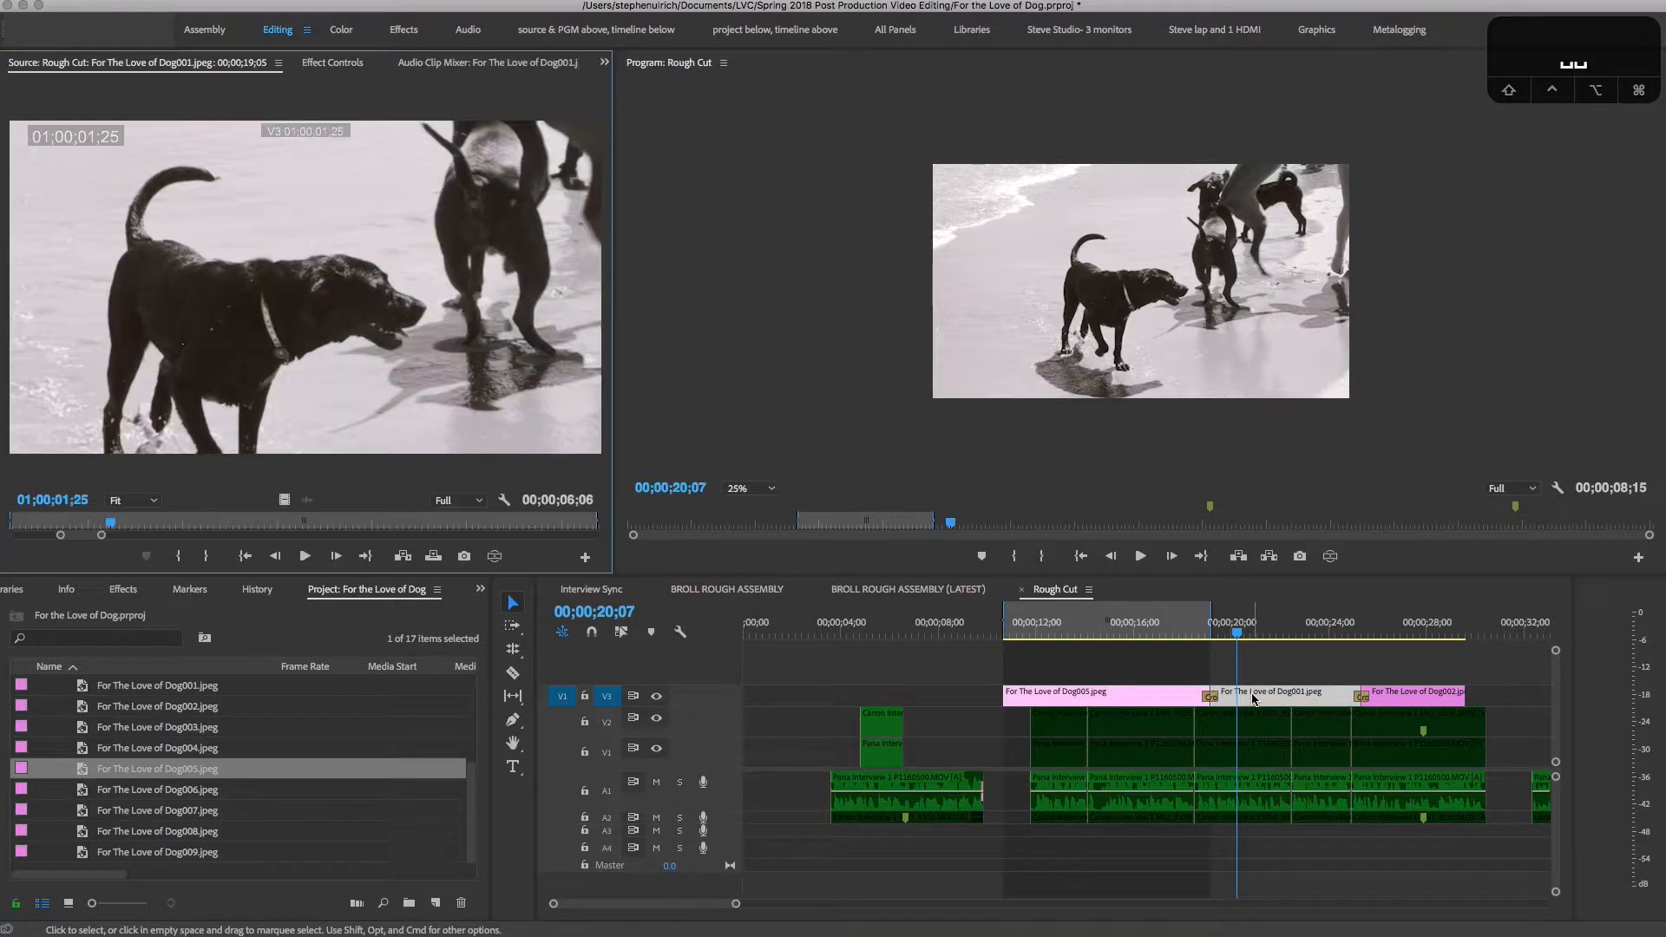
left_click(329, 62)
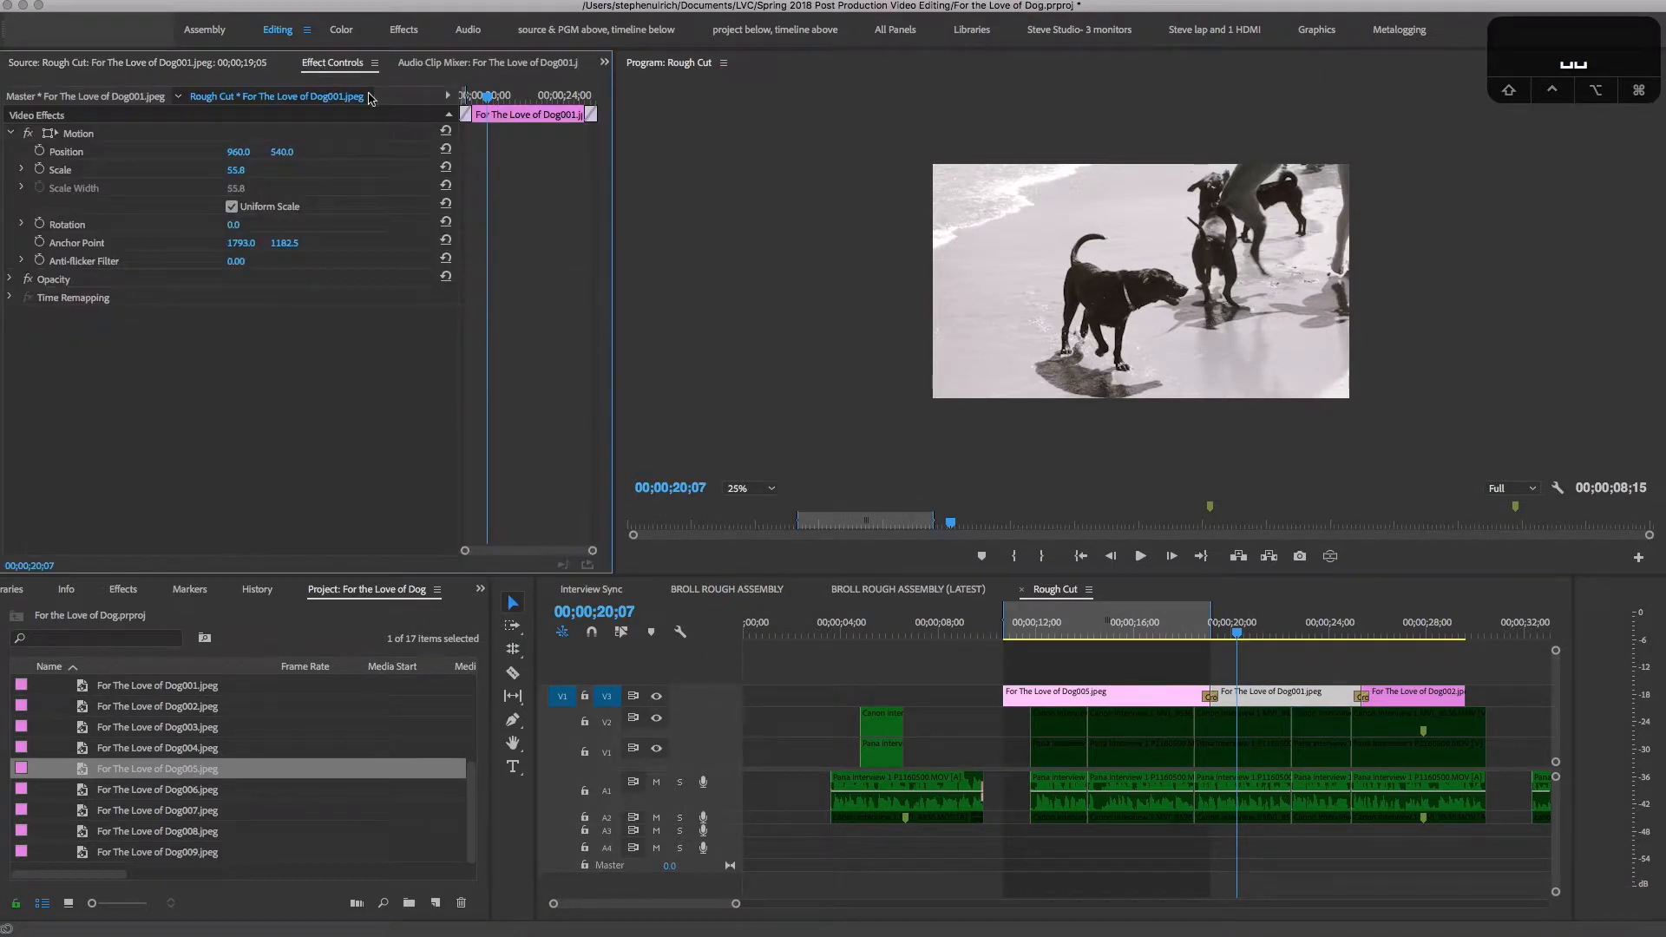
left_click(39, 169)
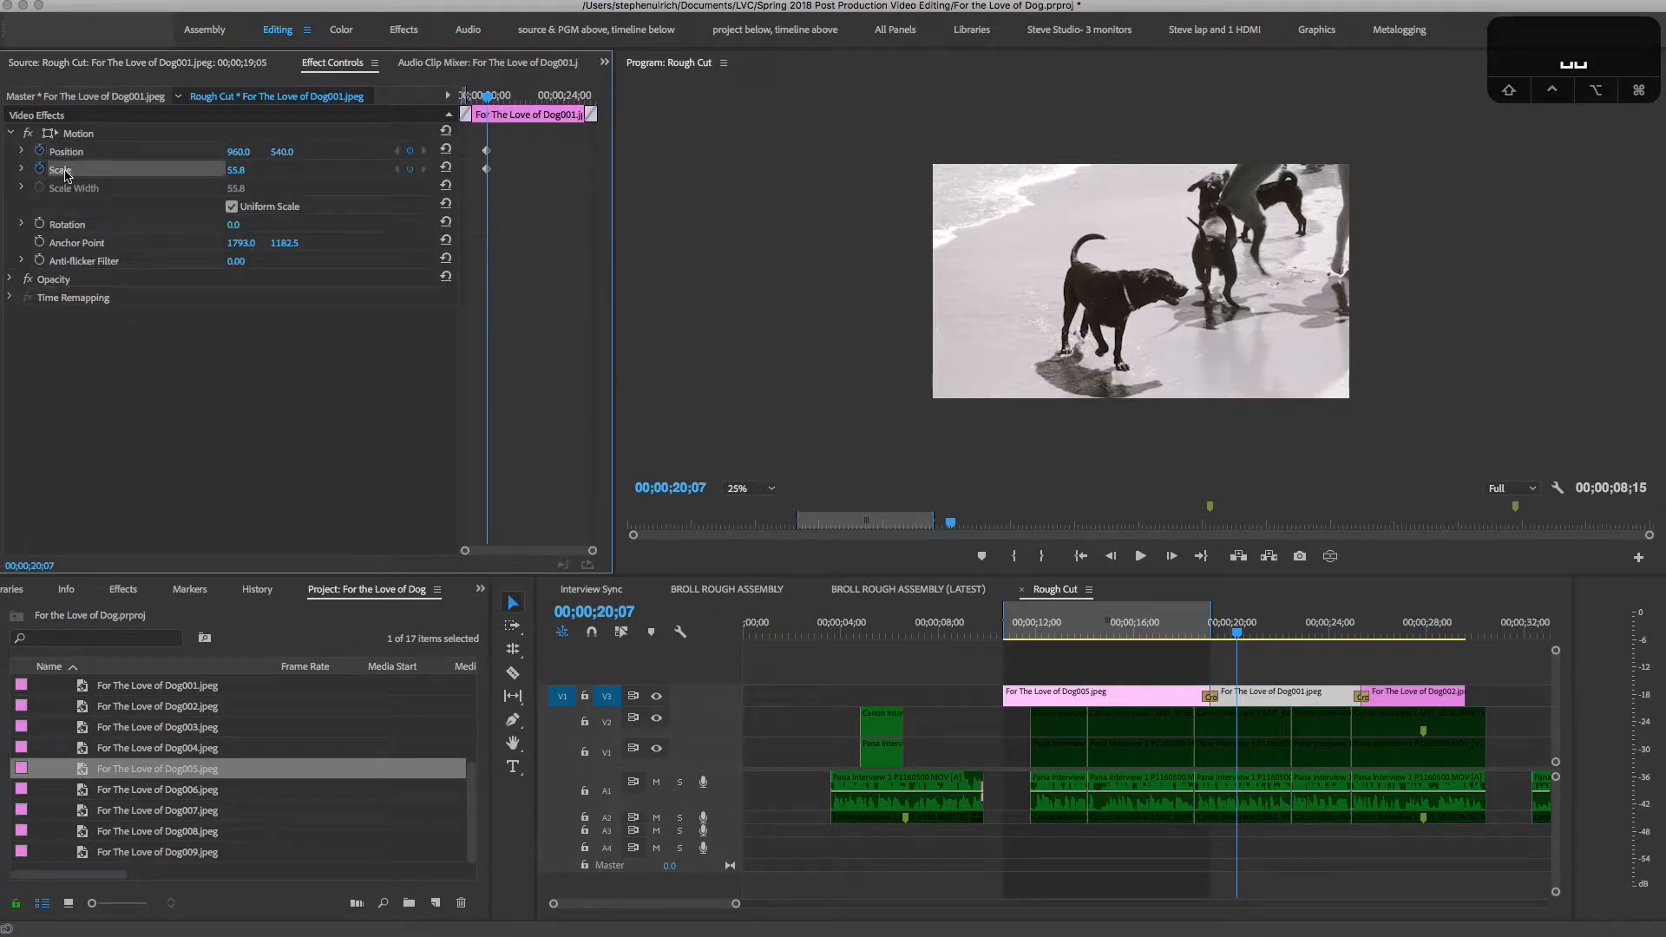
Add Position and Scale keyframes to Dog001 at 00;00;24;23, enlarging the photo to about 120.1 and positioning it at about 1260, 256.
left_click_drag(1246, 638, 1346, 634)
left_click(410, 151)
left_click(409, 169)
left_click(1109, 286)
left_click_drag(923, 139, 703, 73)
left_click_drag(1071, 275, 974, 200)
left_click_drag(1124, 303, 1189, 243)
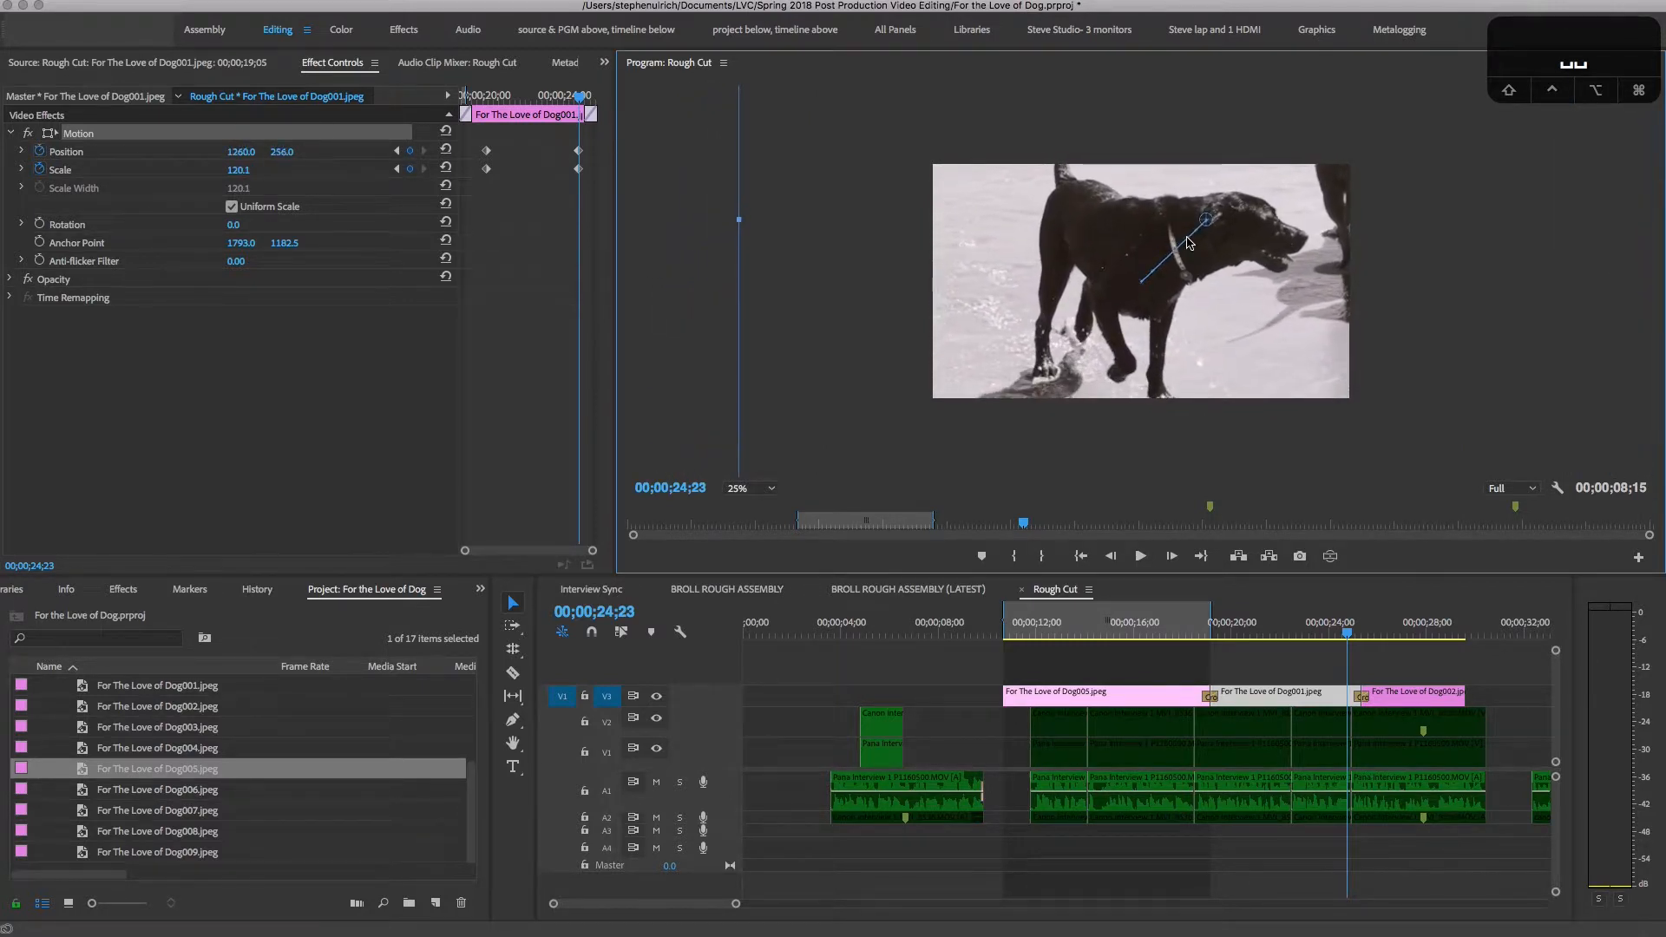
Play back the animated Dog005 and Dog001 photos to review the zooms and the transitions between them.
left_click(1176, 635)
key("space")
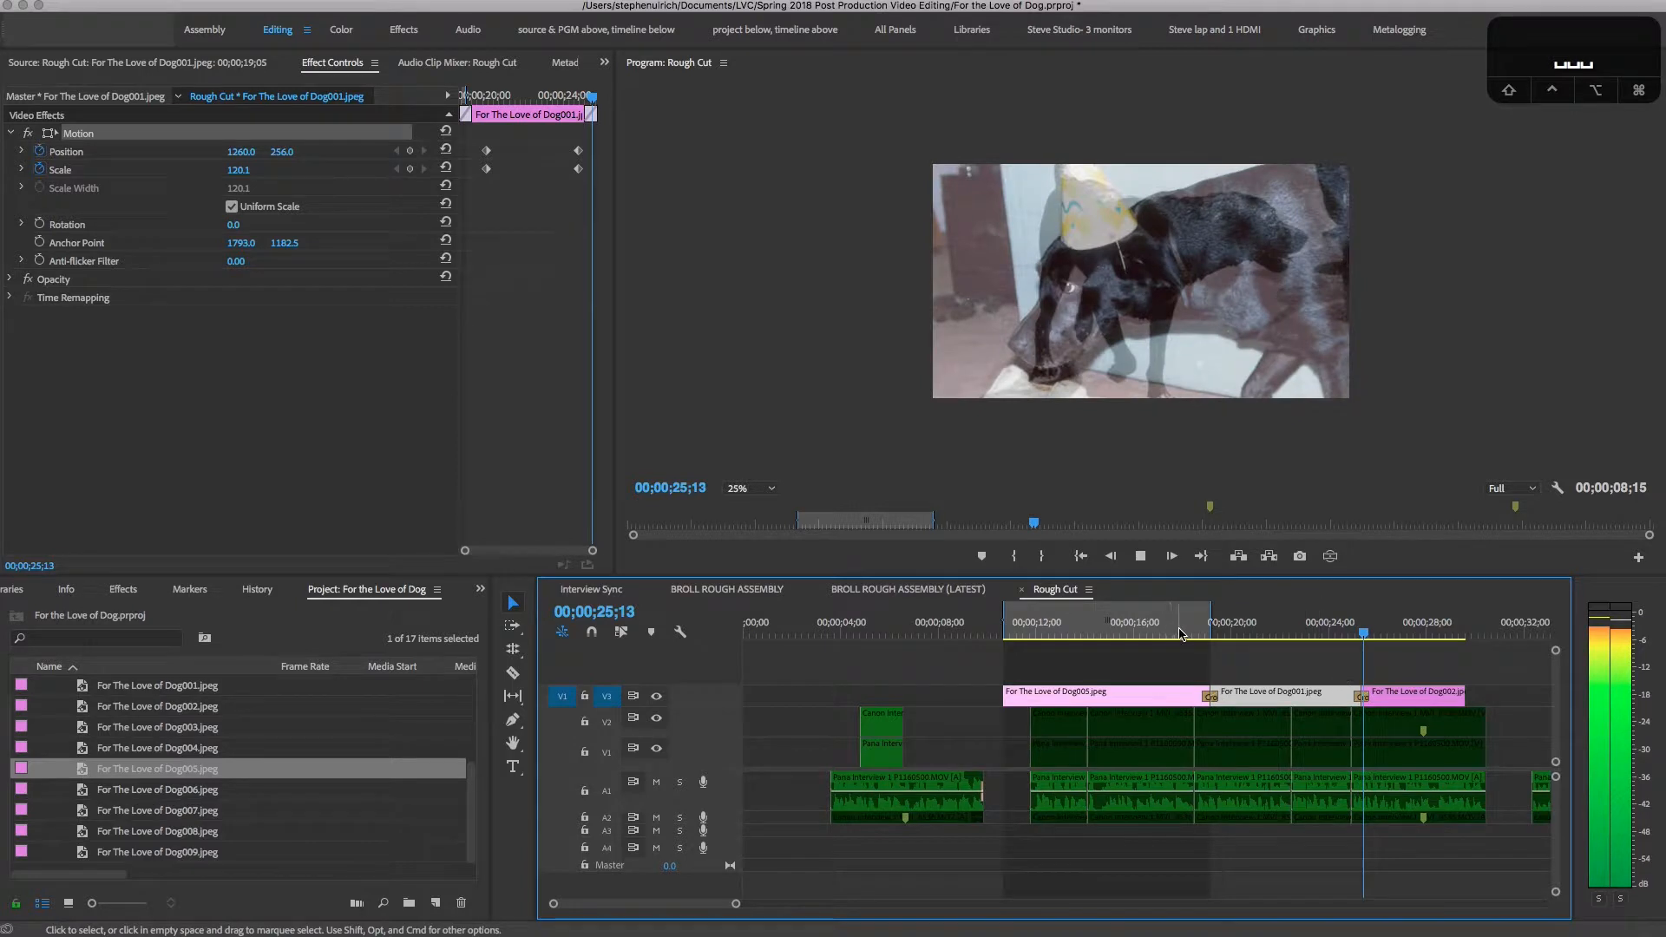
left_click(1181, 632)
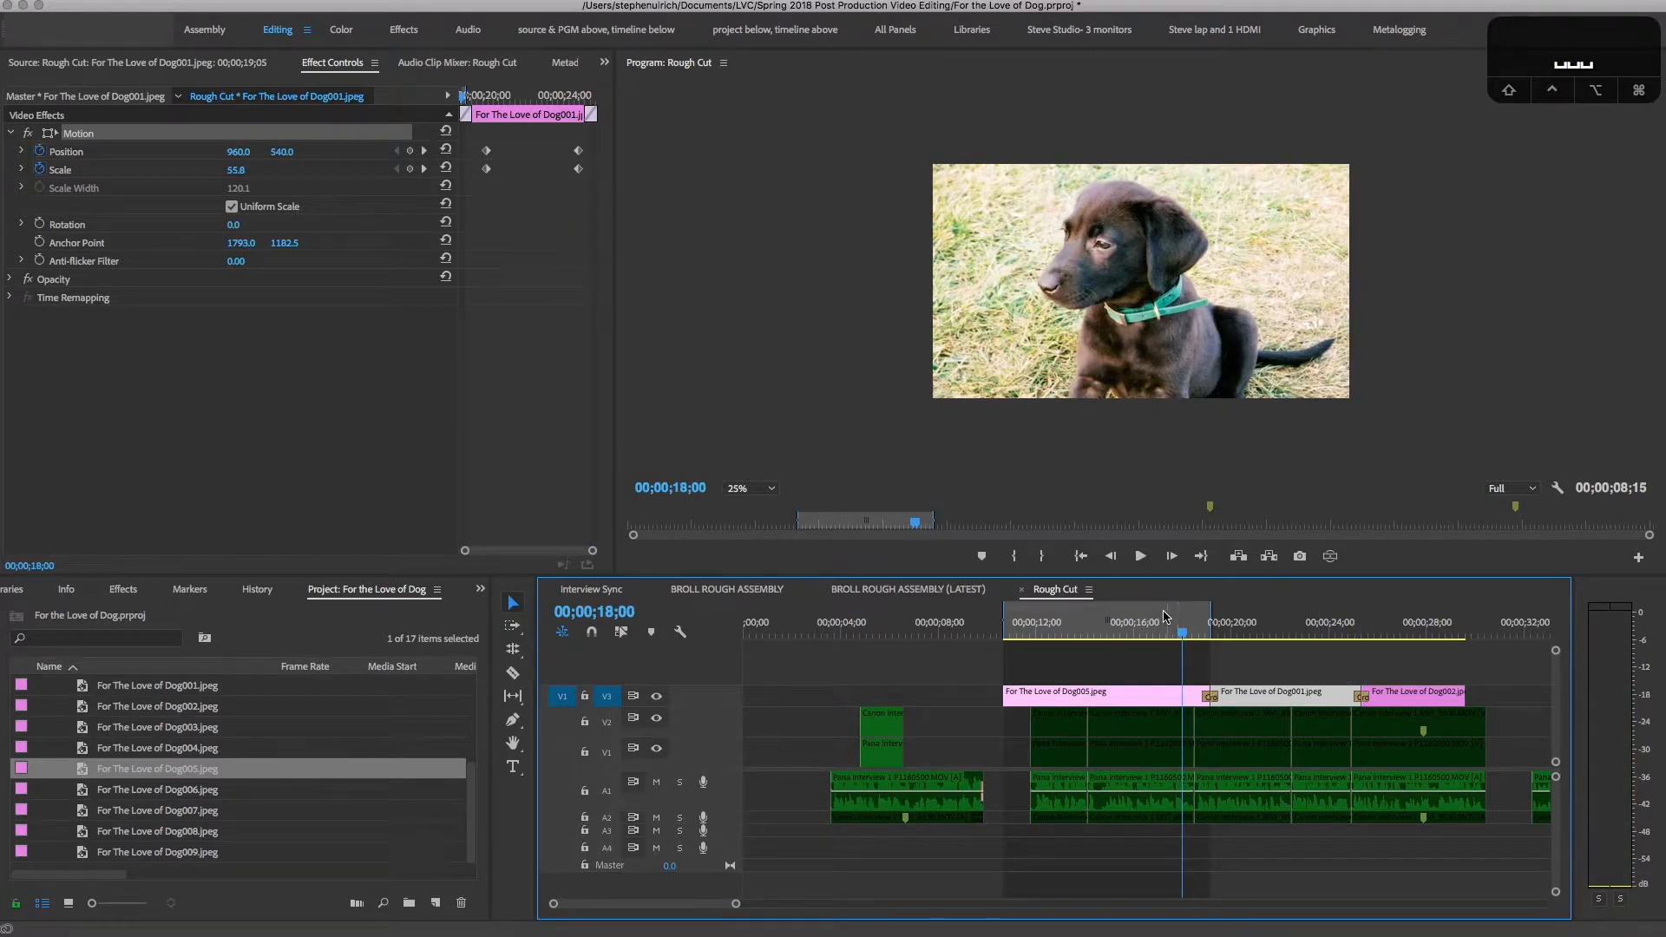
left_click(1151, 627)
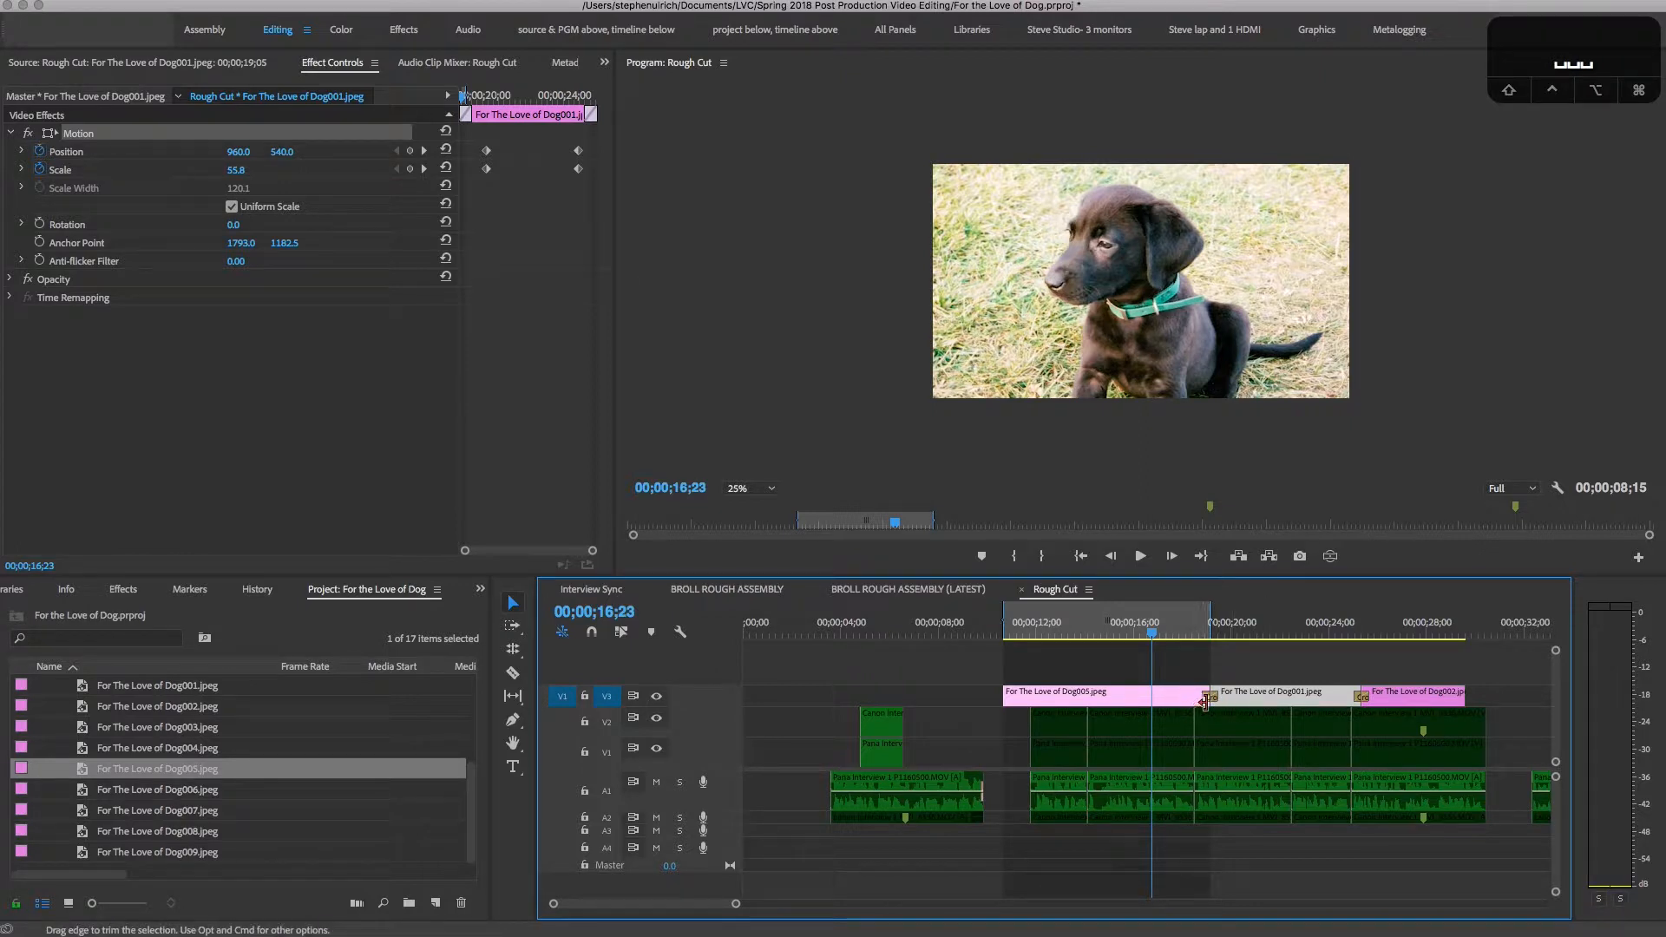
key("space")
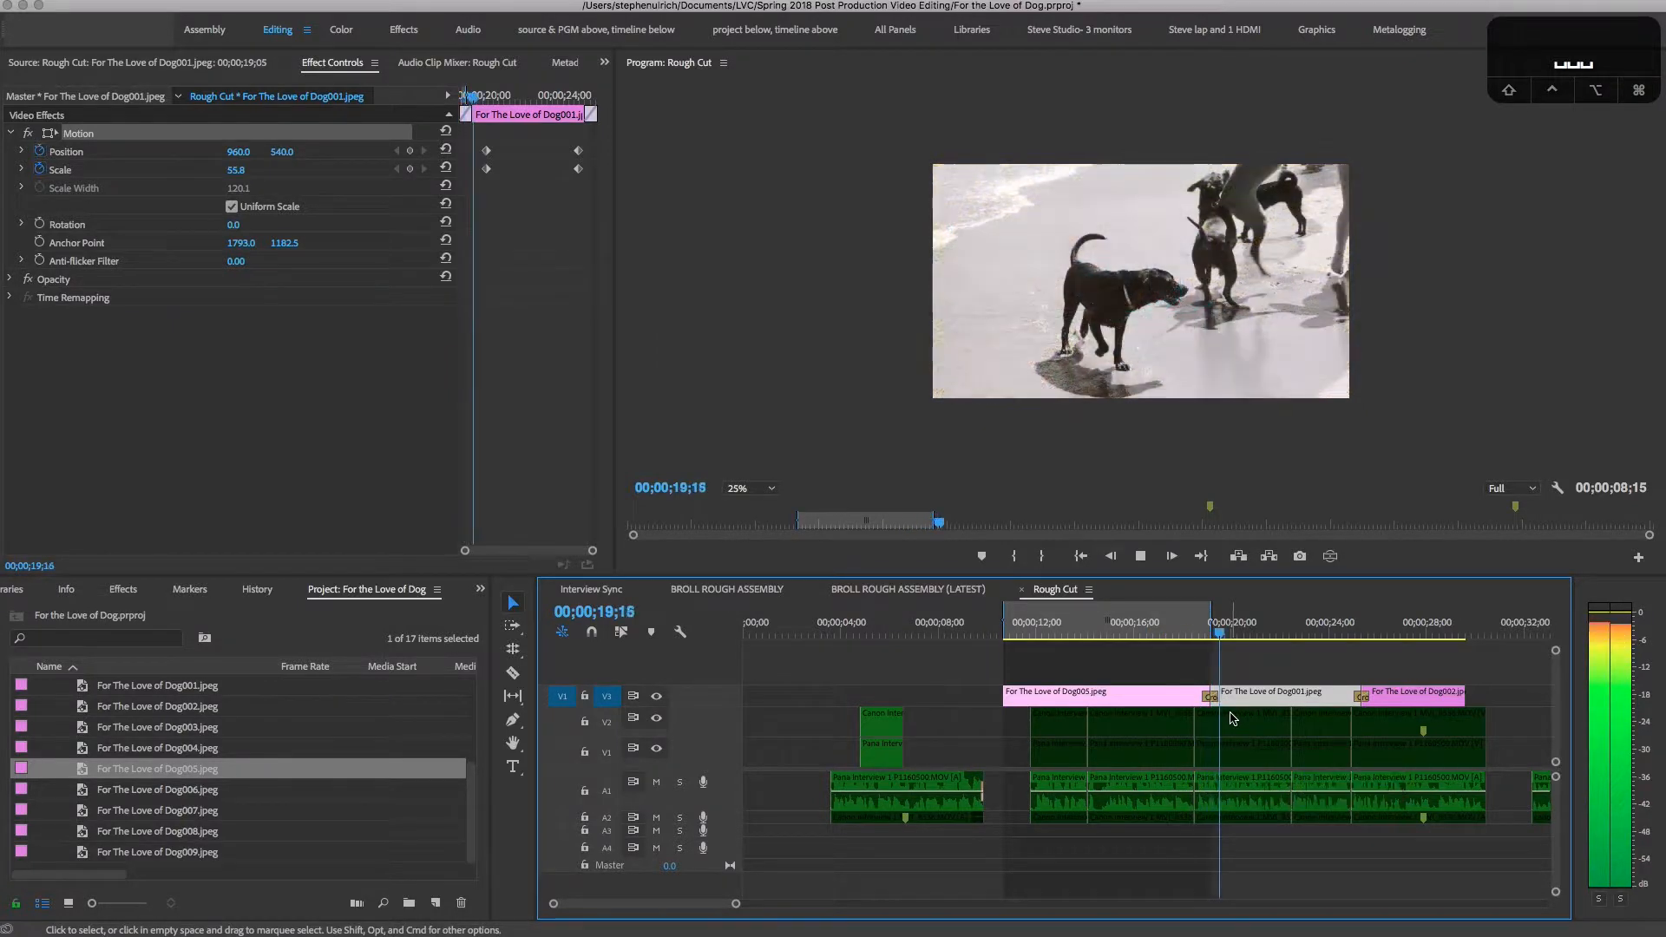
key("space")
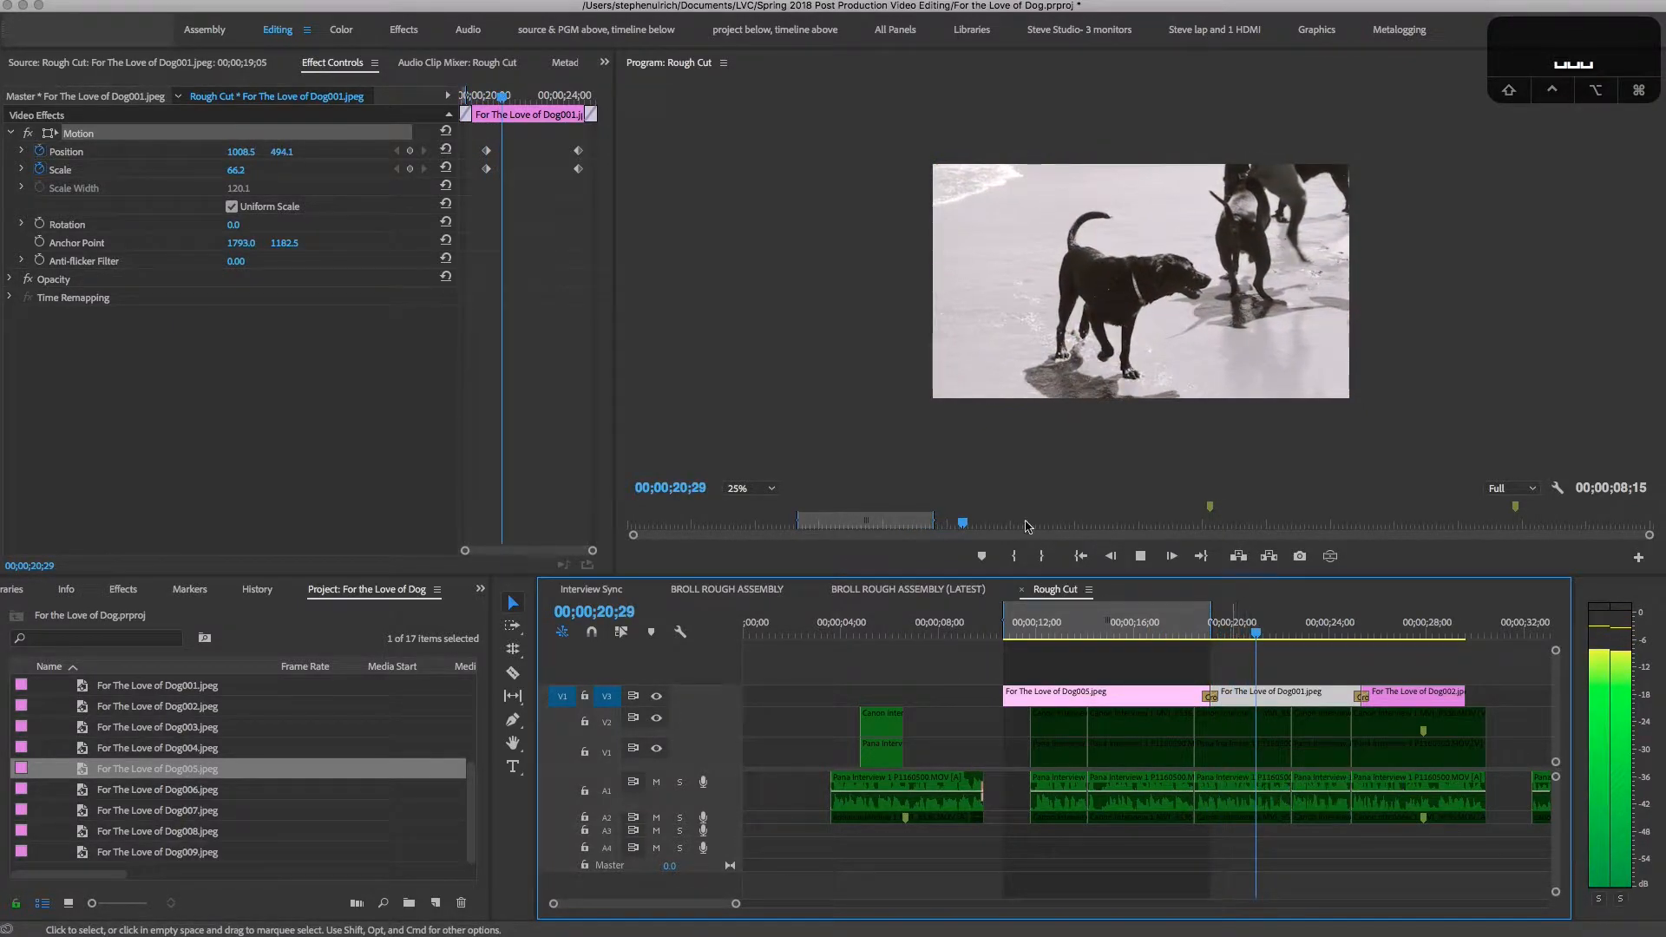
Apply Ease In interpolation to Dog001's Scale and Position keyframes at 00;00;20;07.
left_click(401, 169)
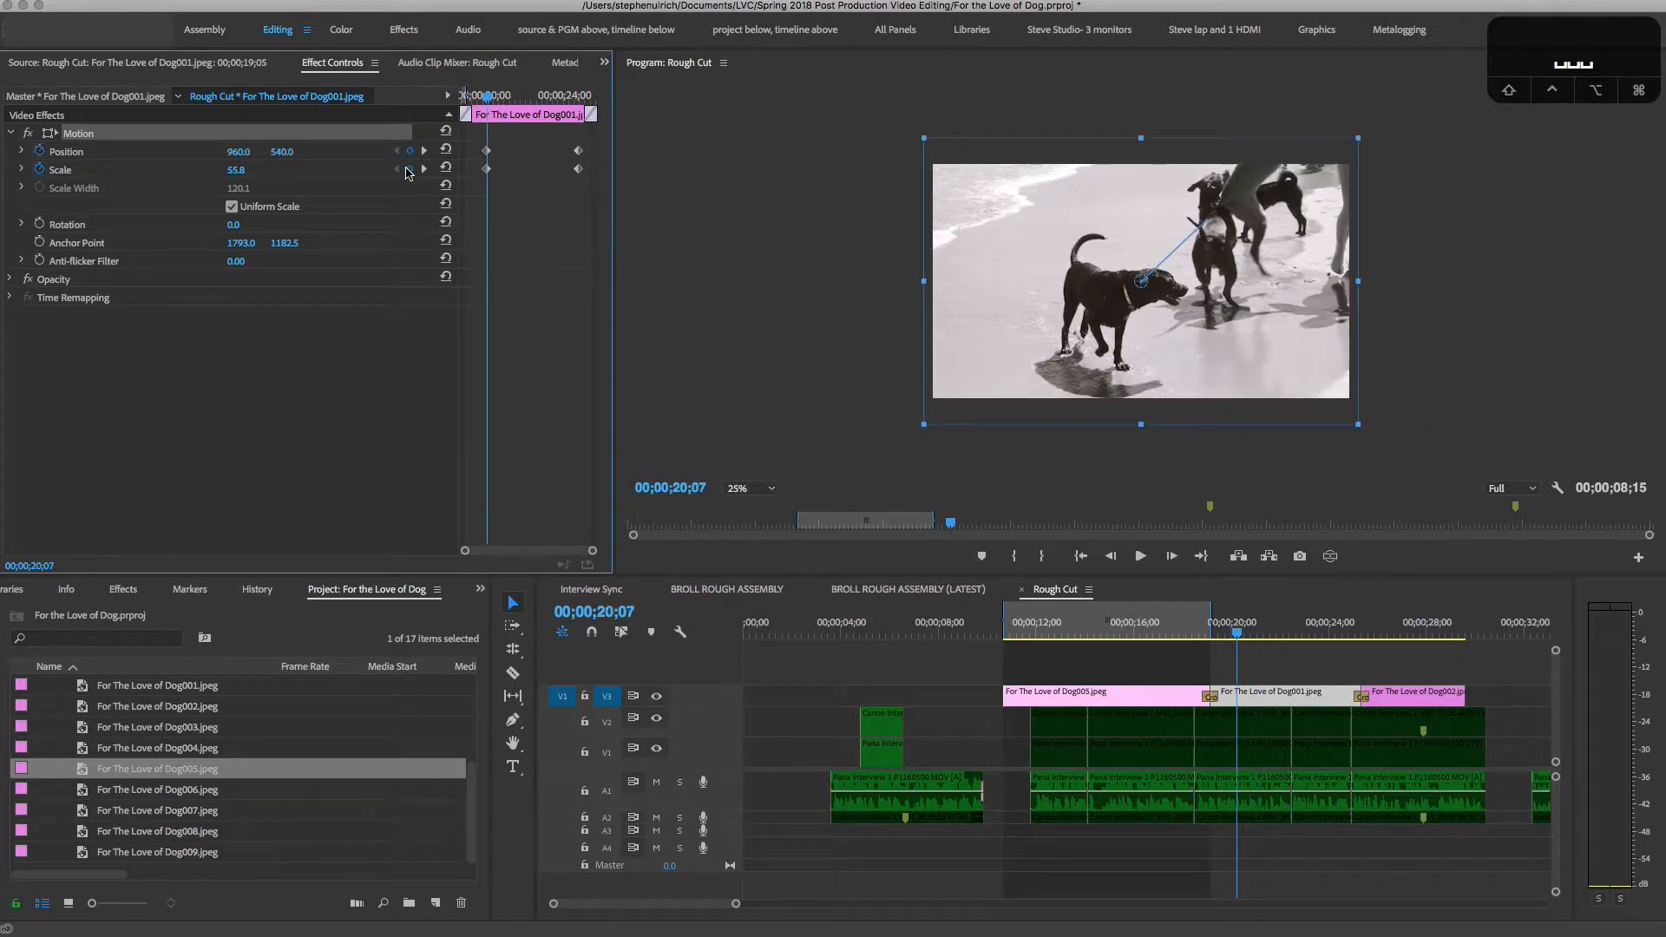
right_click(488, 171)
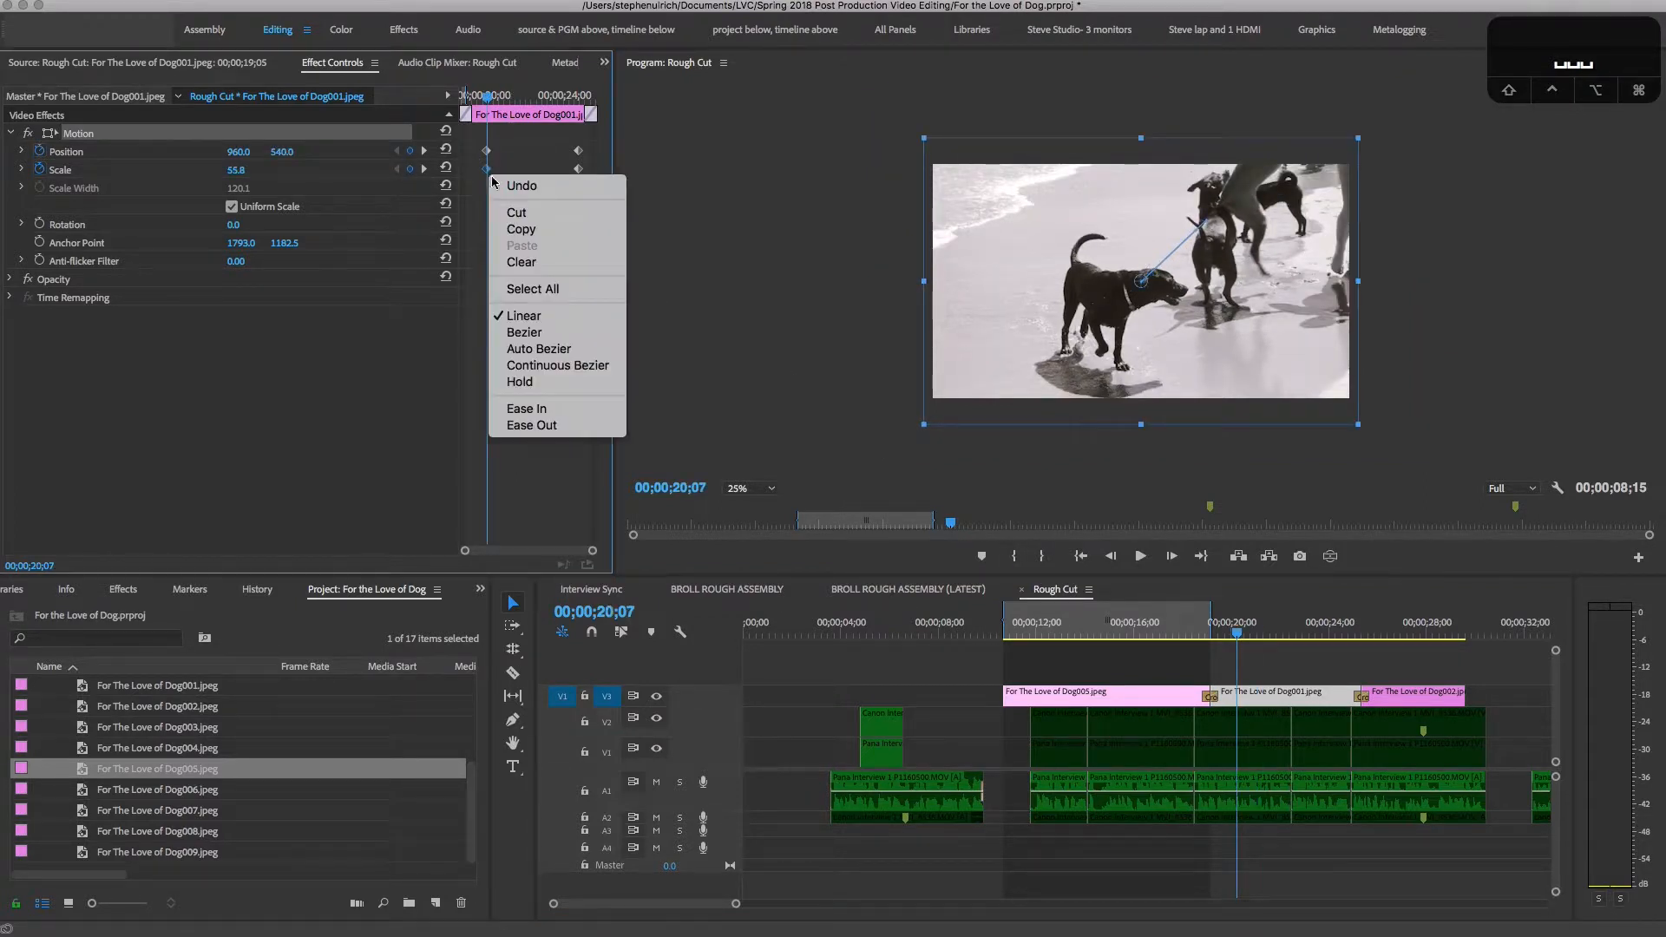
left_click(544, 414)
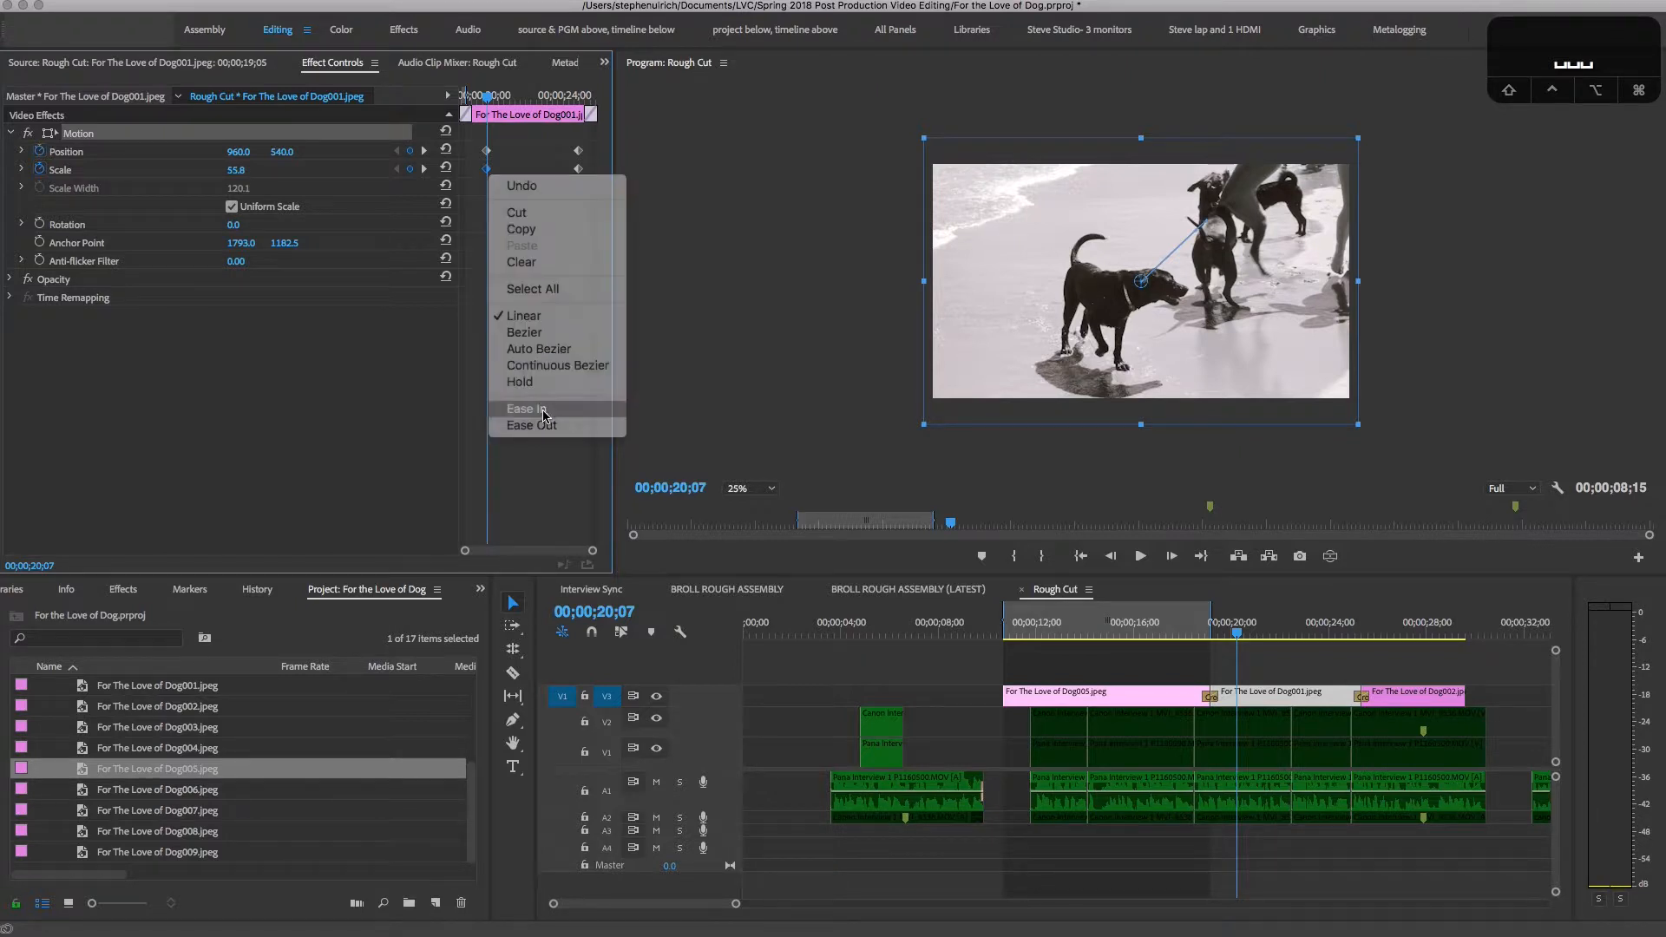
right_click(487, 152)
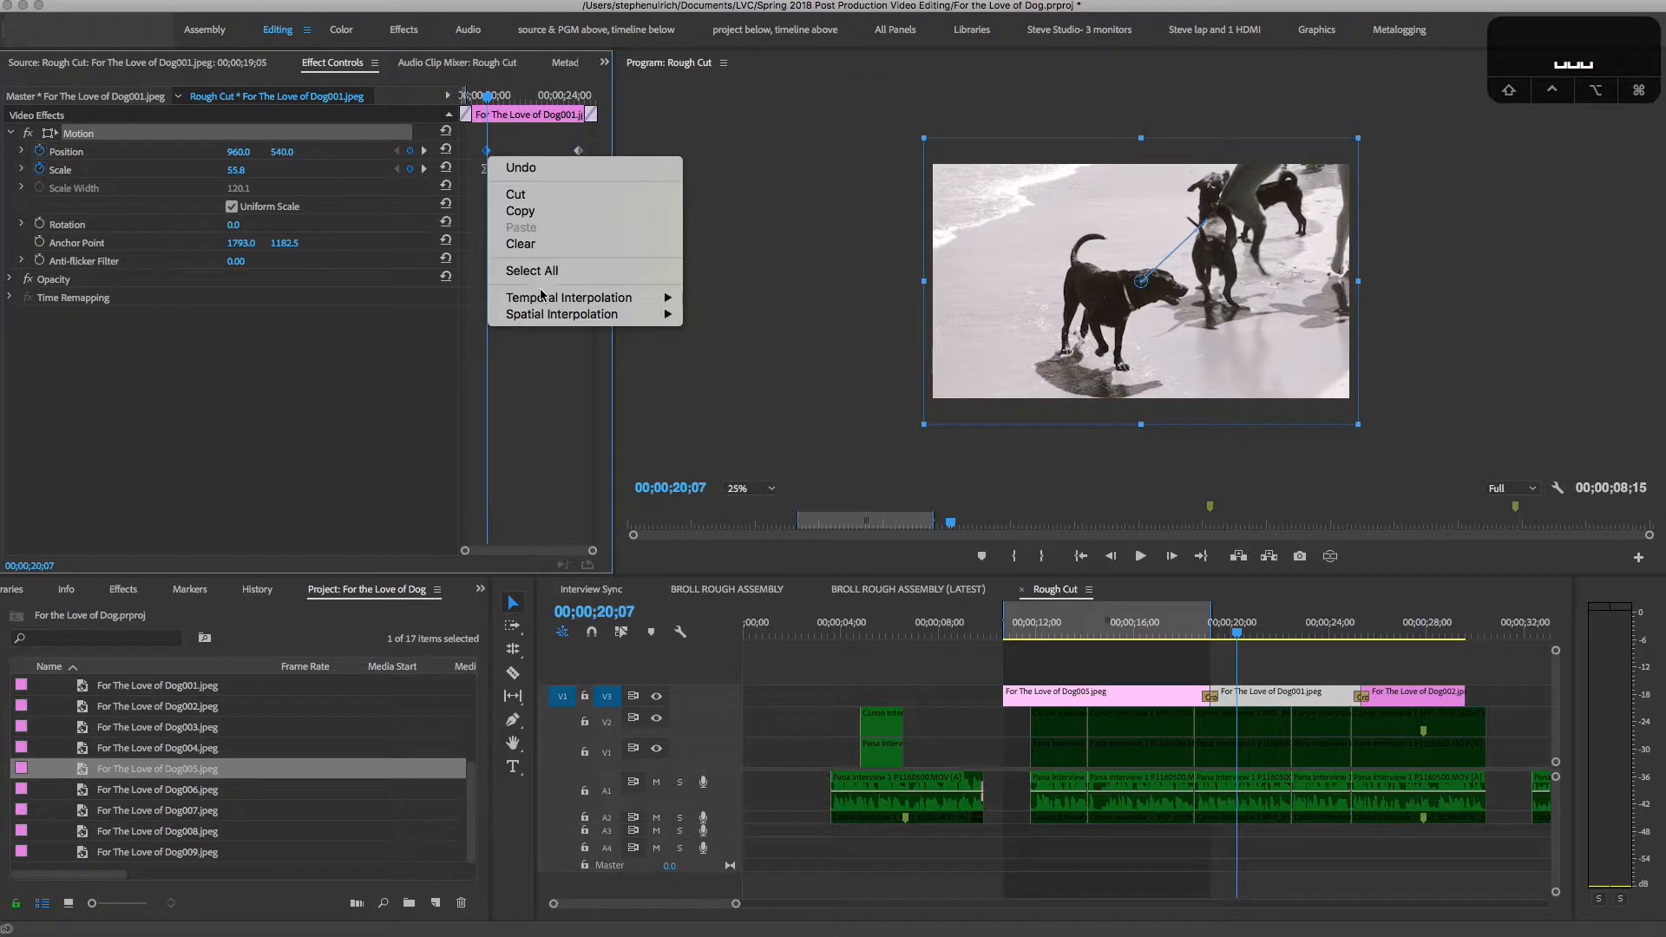
mouse_move(544, 300)
left_click(720, 390)
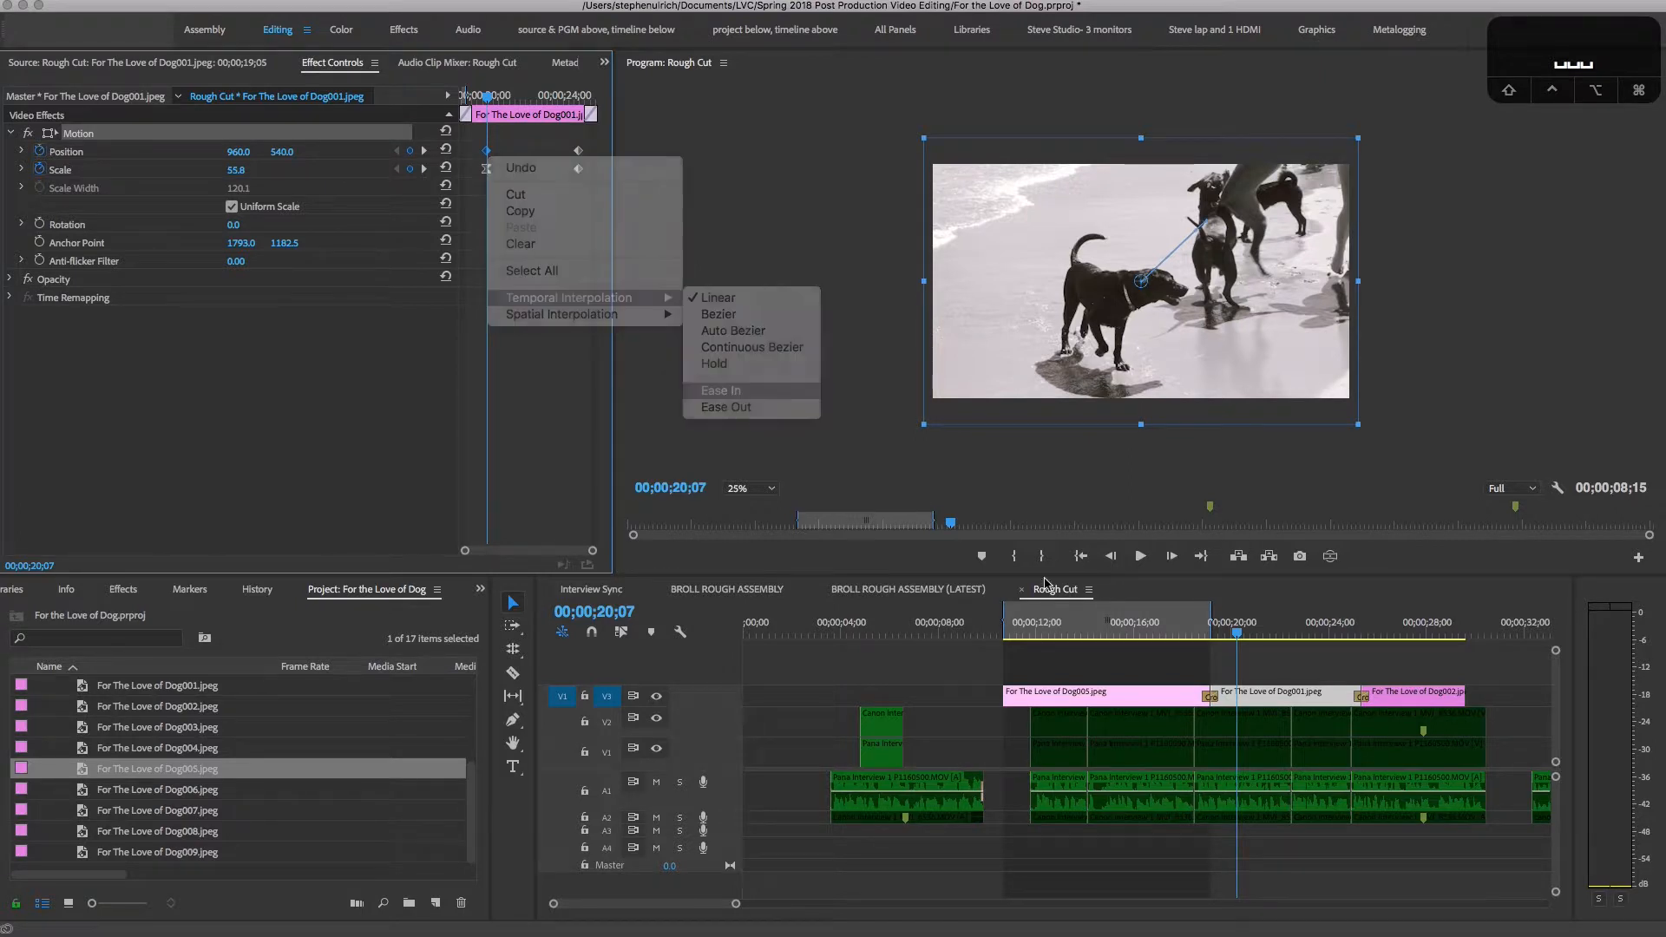
Play back Dog001 with the eased zoom and undo the Ease In on its keyframes.
left_click_drag(1222, 636, 1192, 635)
key("space")
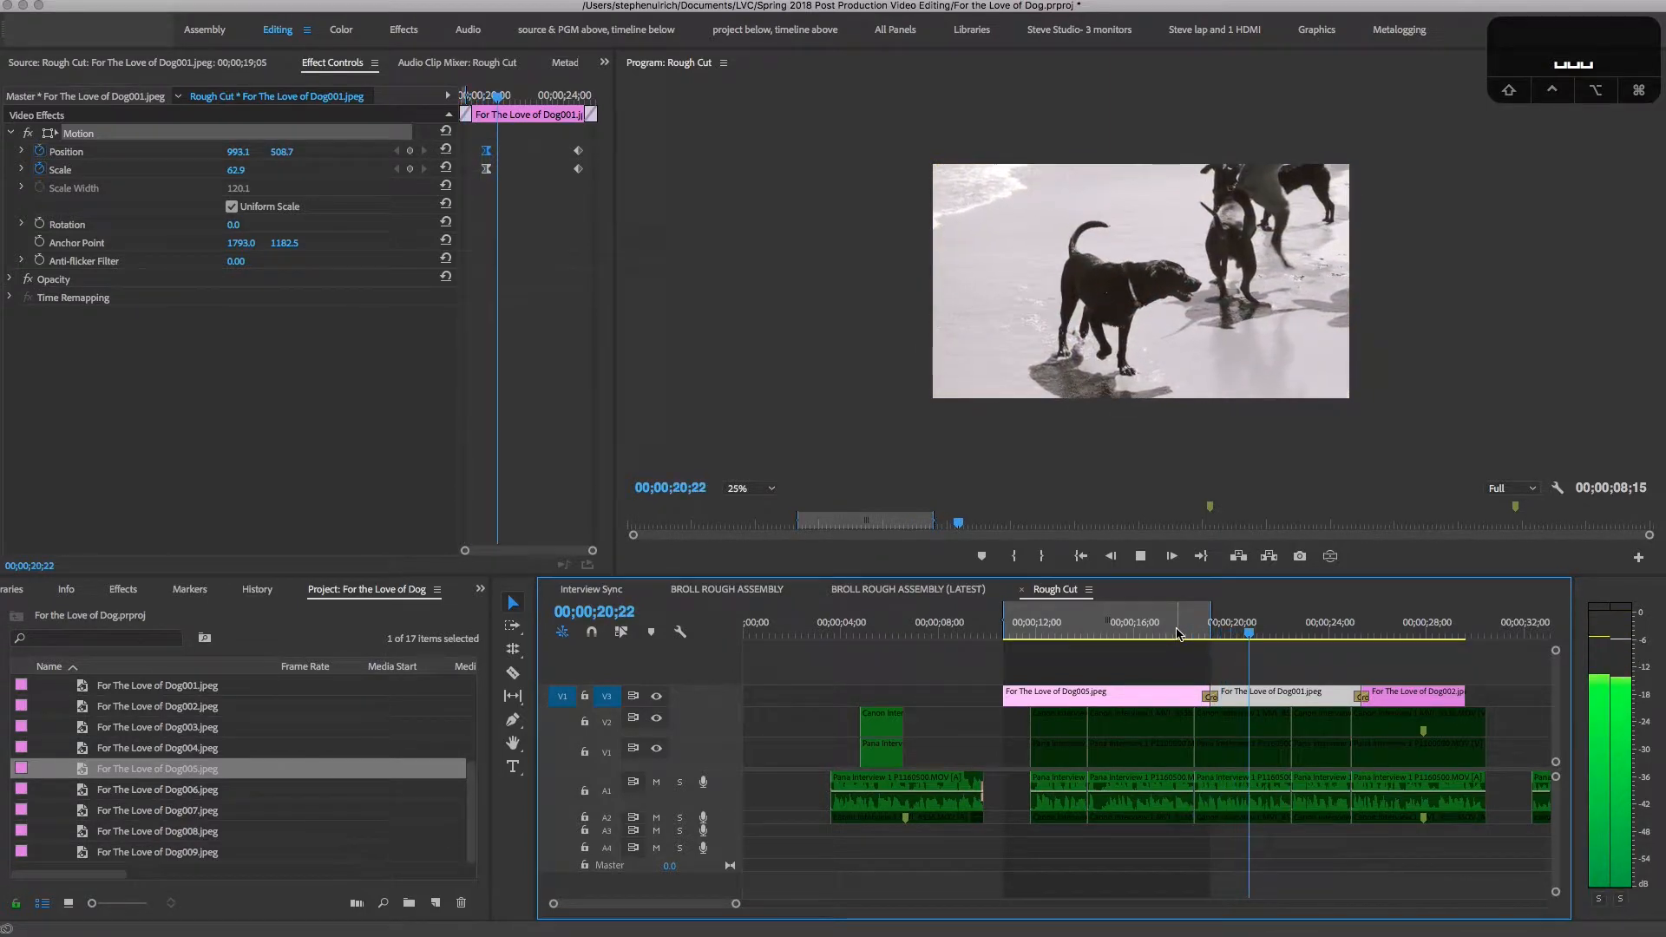
key("space")
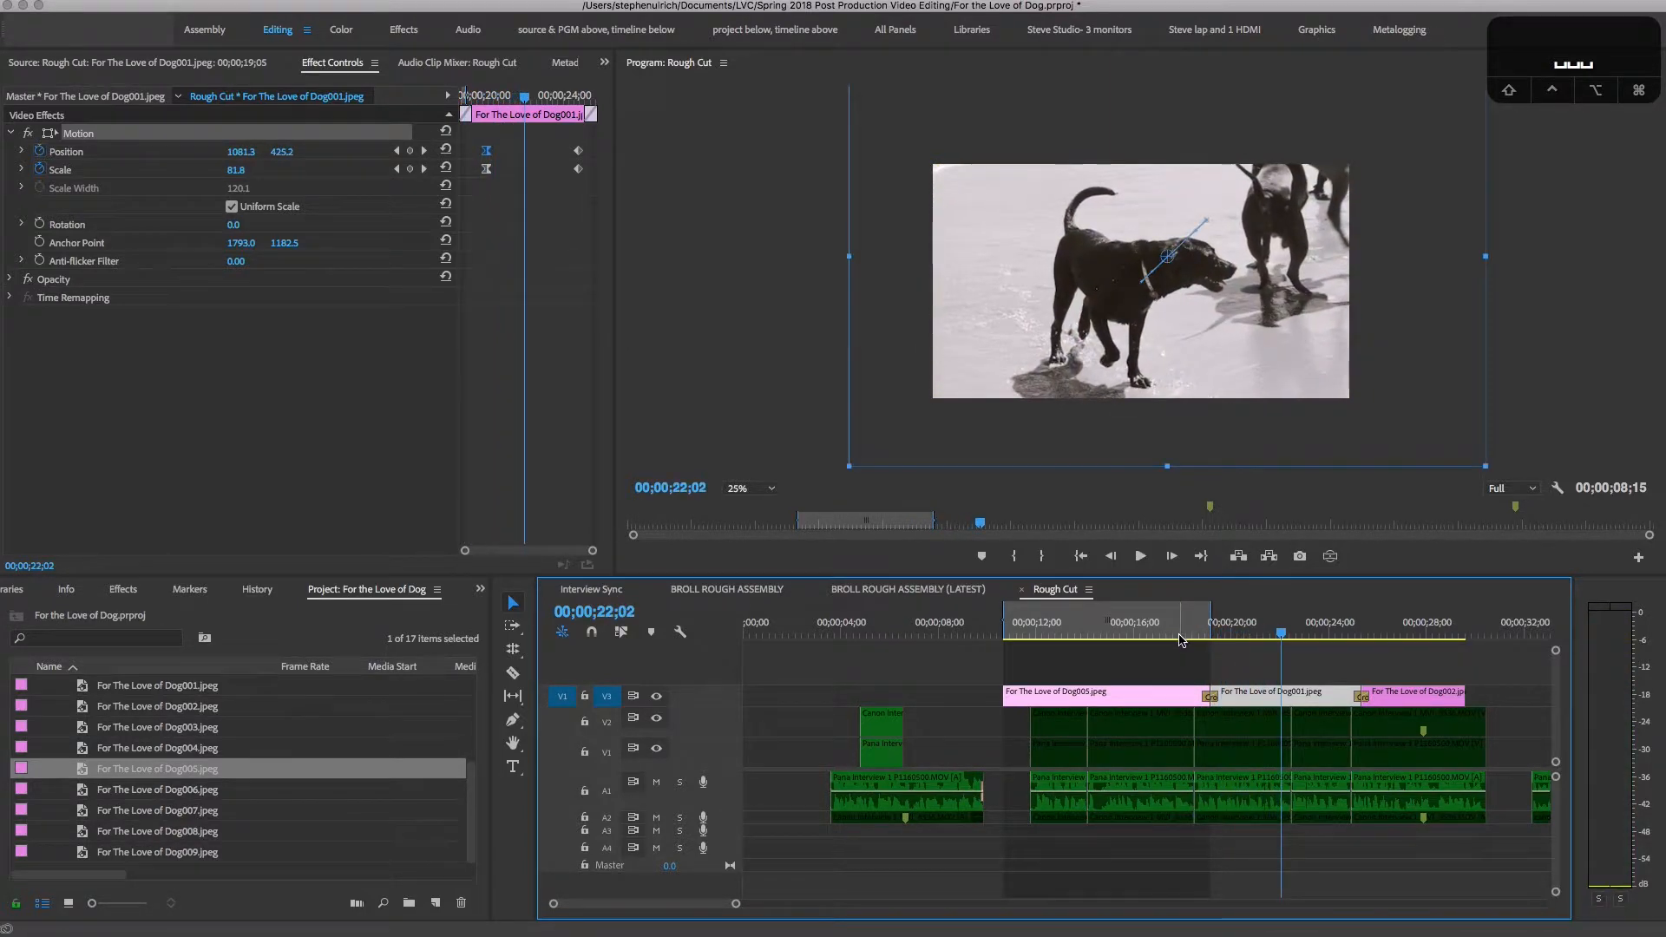
key("super+z")
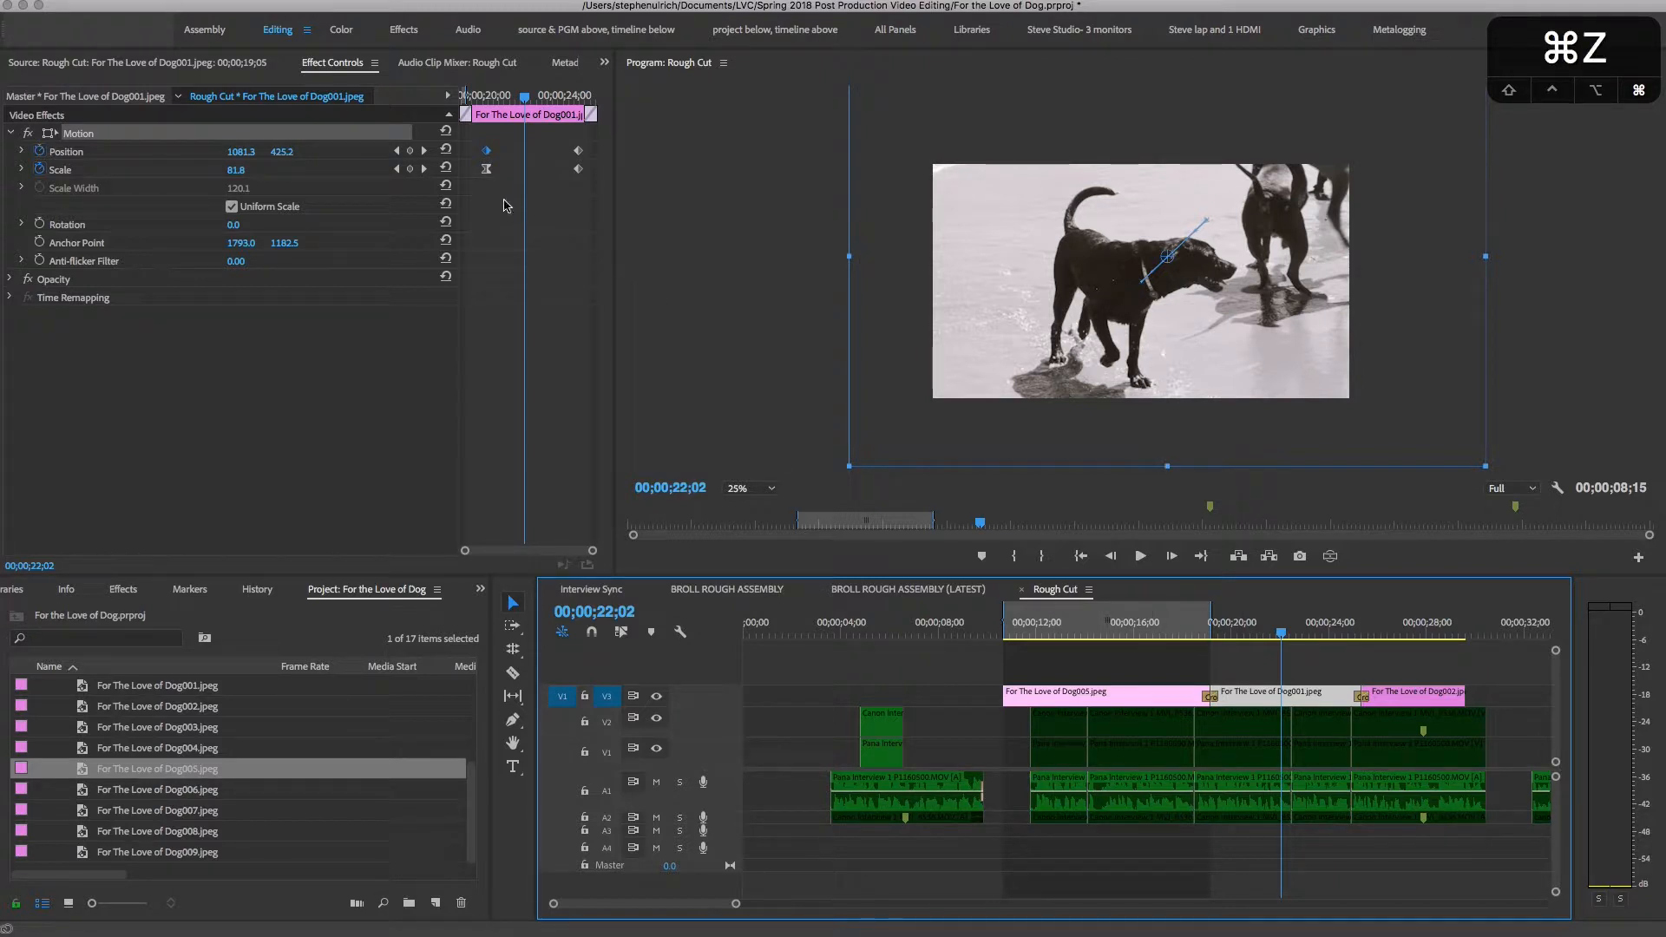
Move Dog005's ending Position and Scale keyframes from 00;00;18;20 to the end of its dissolve into Dog001.
left_click(1185, 627)
left_click_drag(1186, 627, 1188, 627)
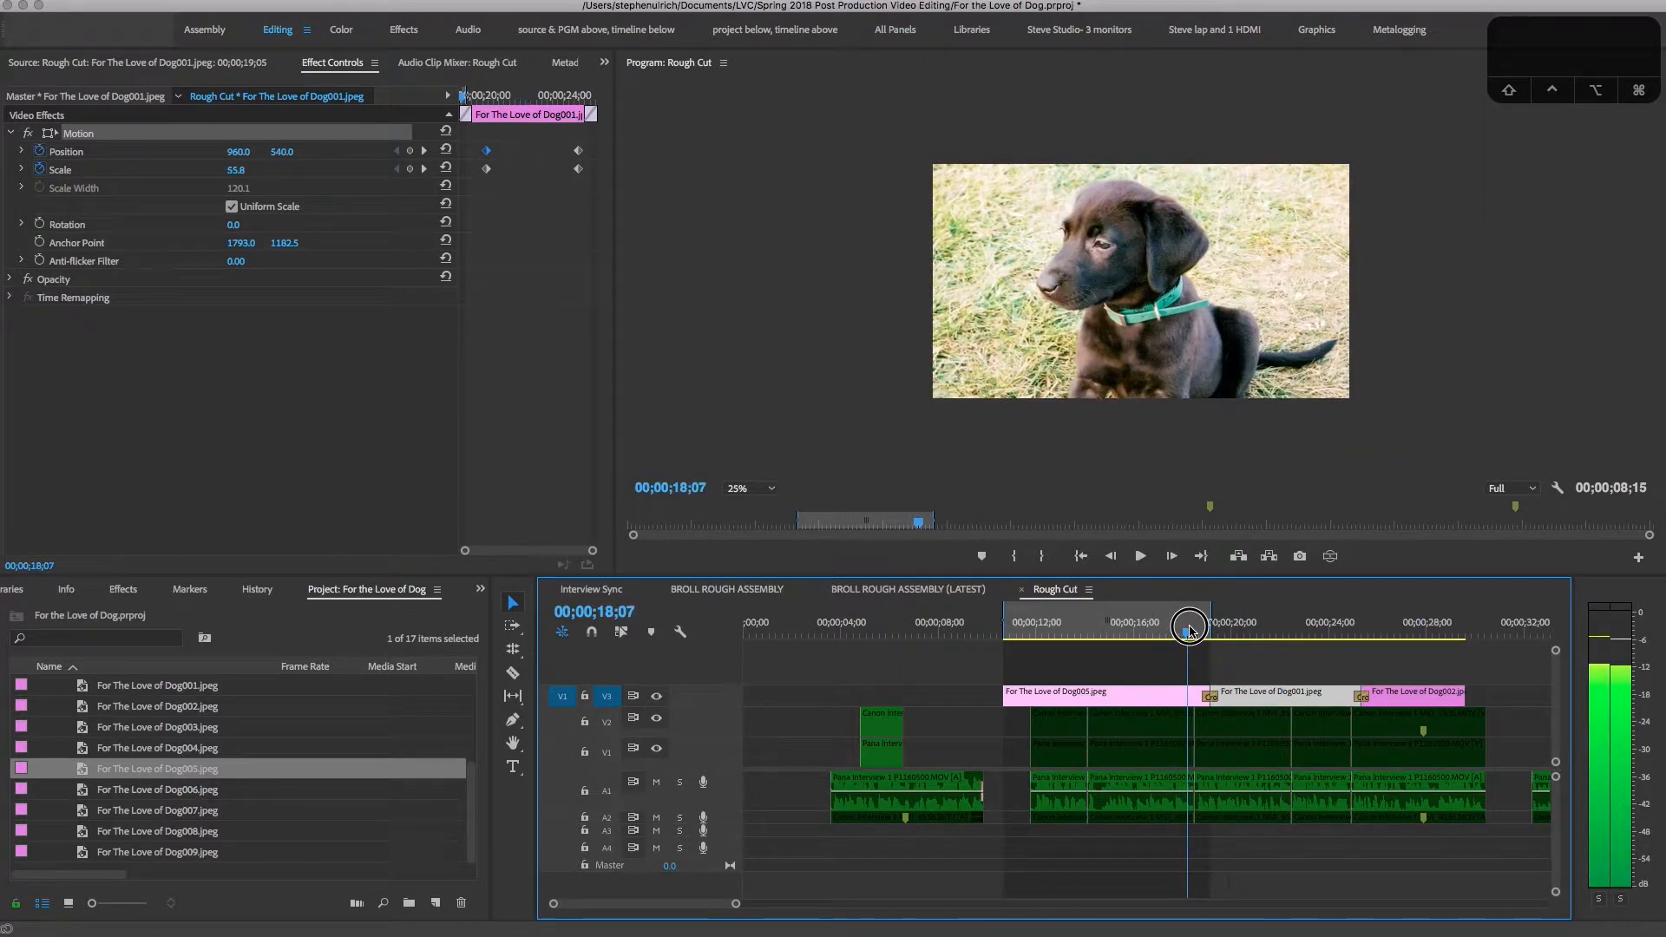
left_click(1178, 701)
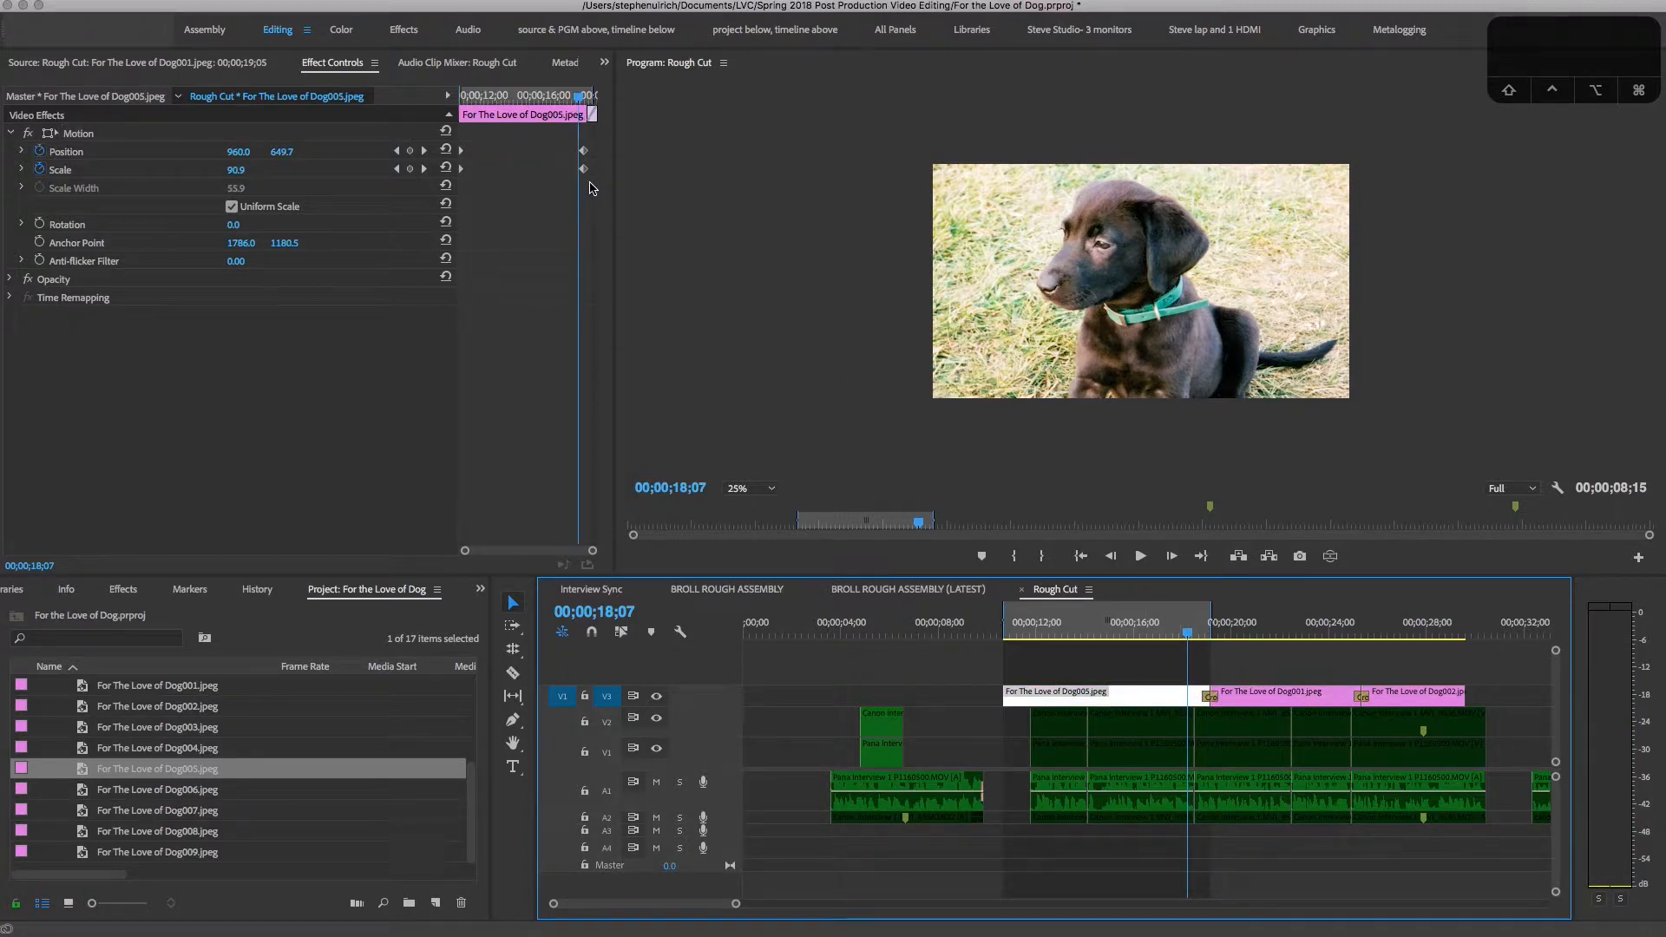
key("equal")
left_click(553, 388)
key("equal")
key("equal")
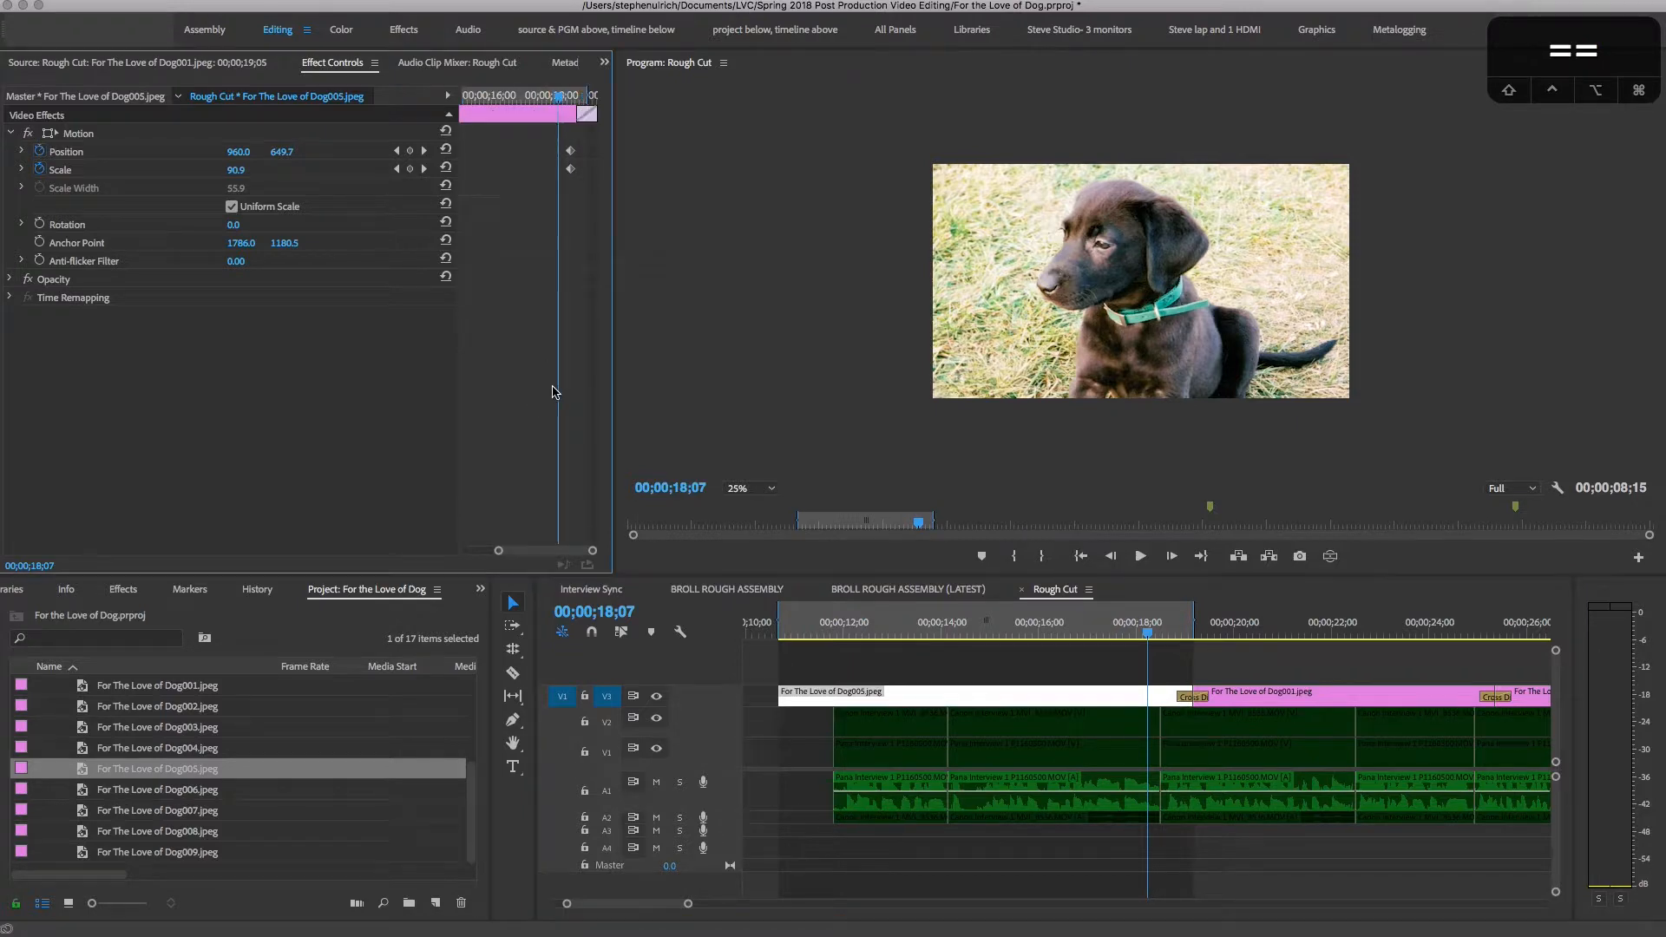
left_click_drag(568, 553, 573, 554)
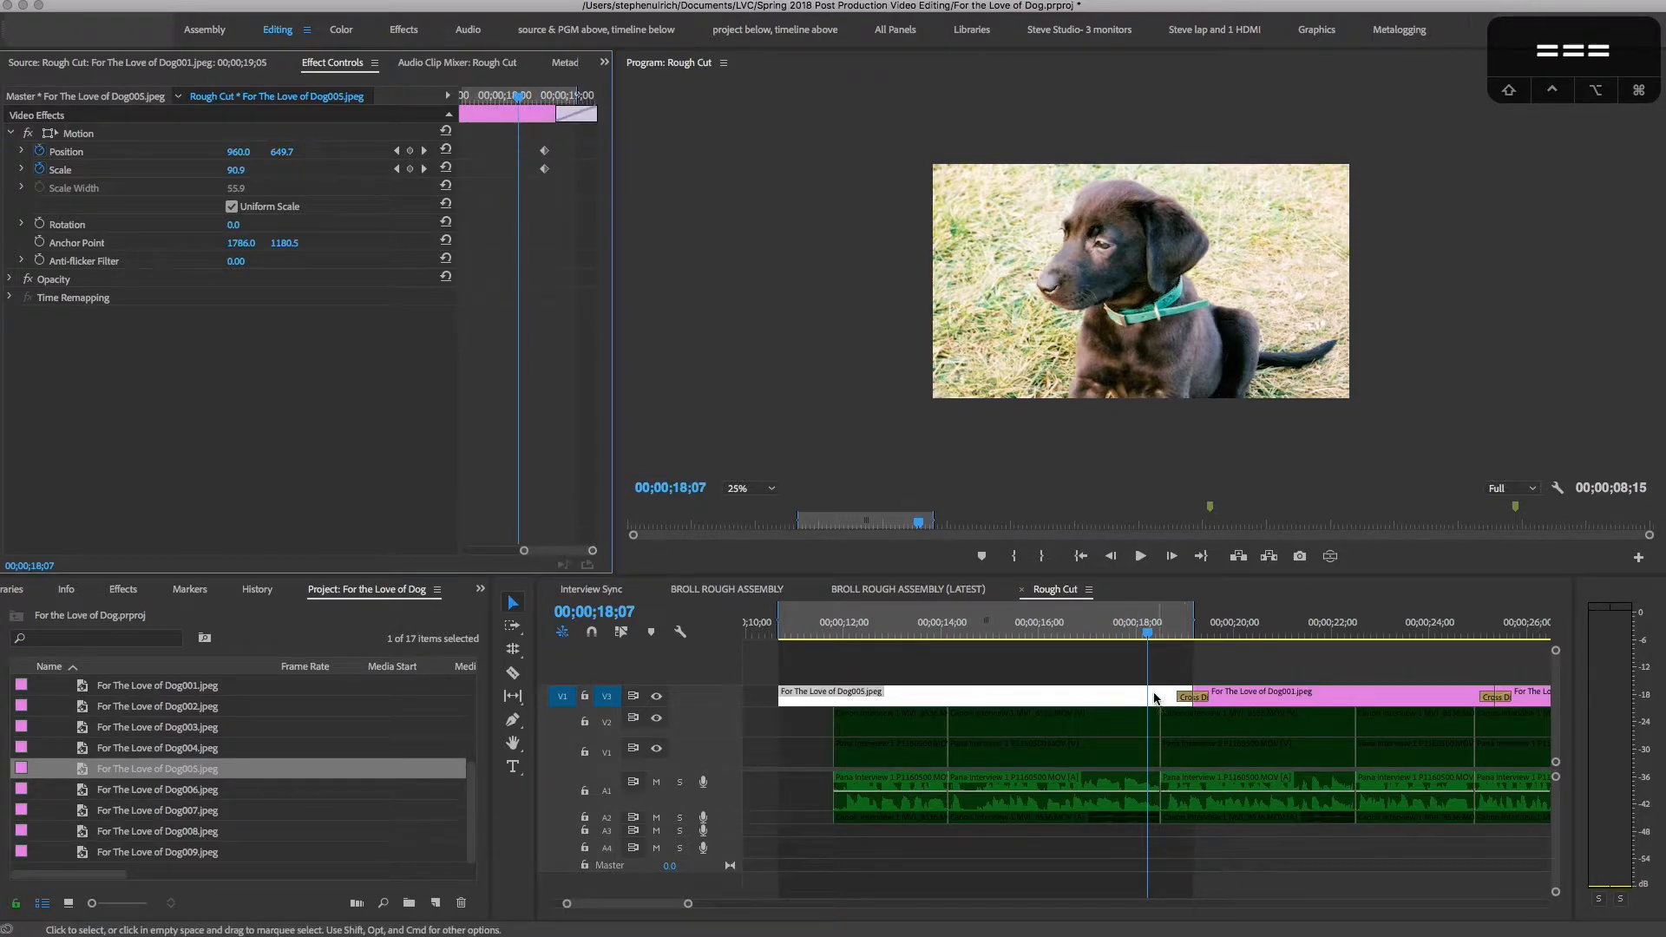
left_click(425, 152)
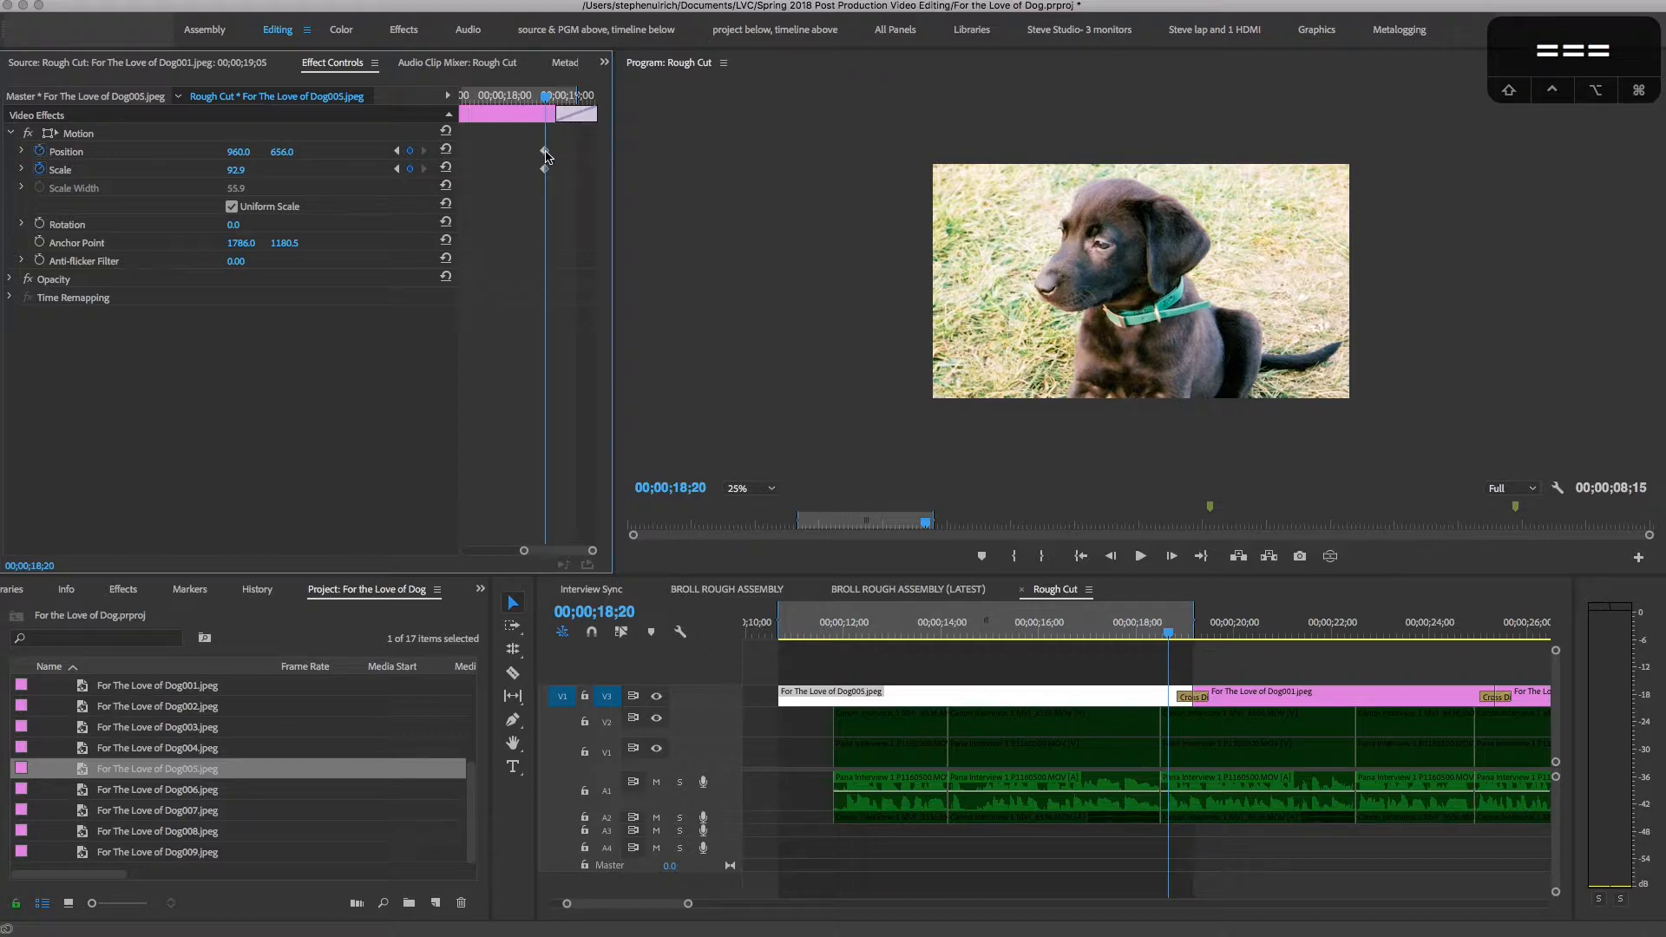
left_click_drag(552, 154, 601, 159)
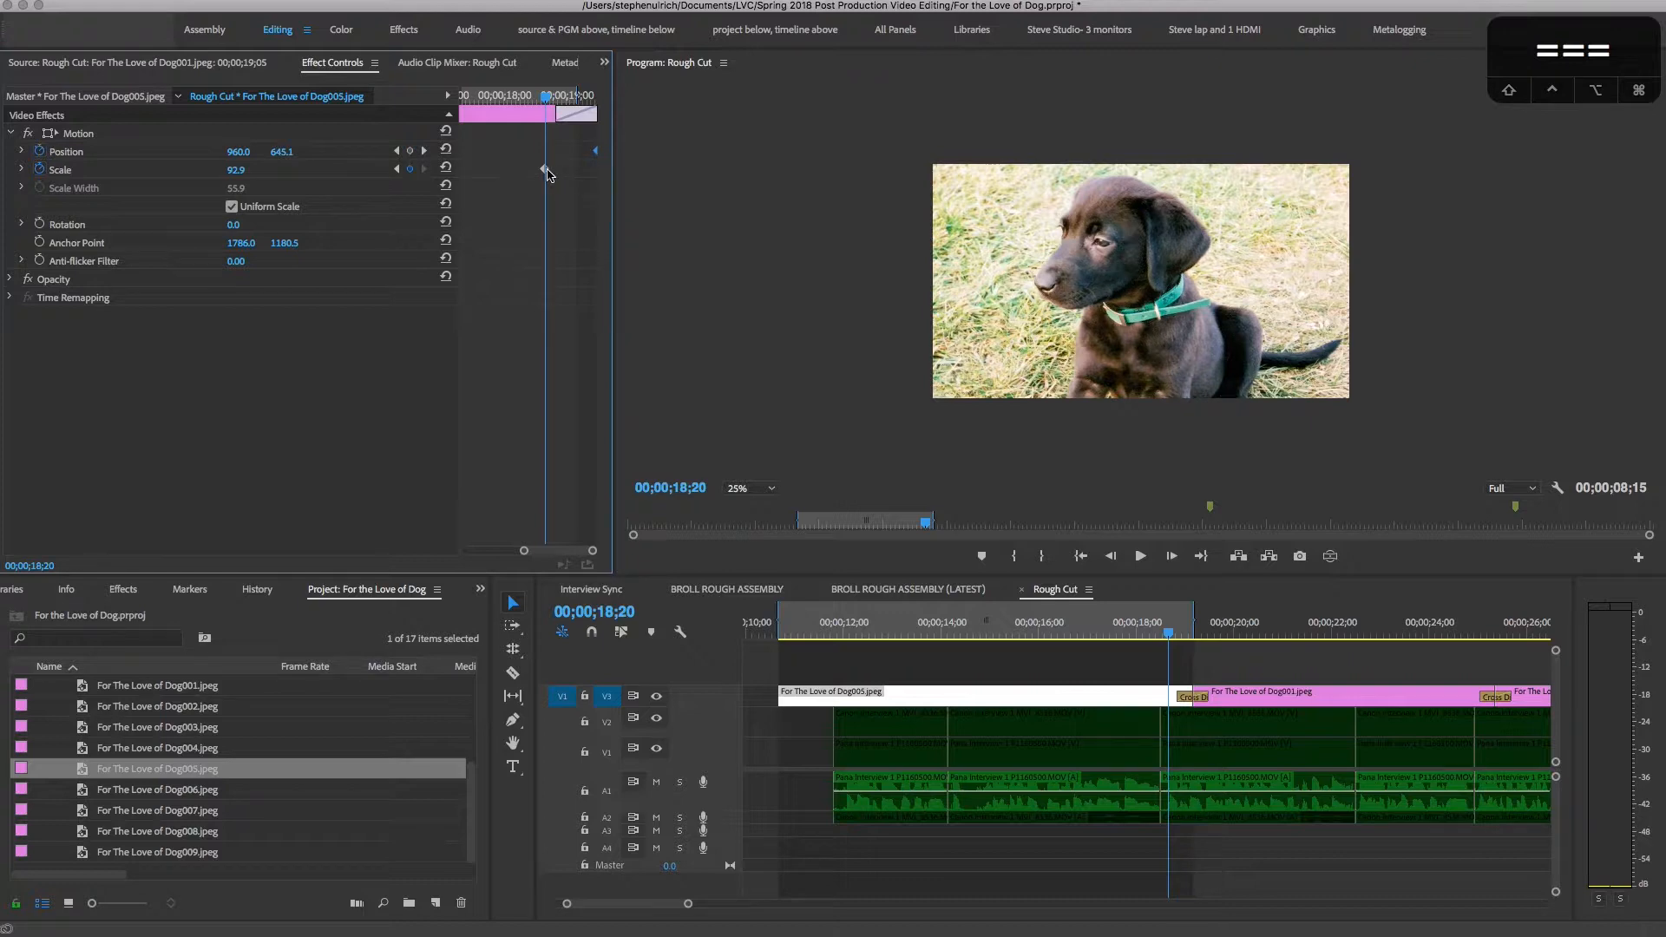
left_click_drag(545, 170, 598, 168)
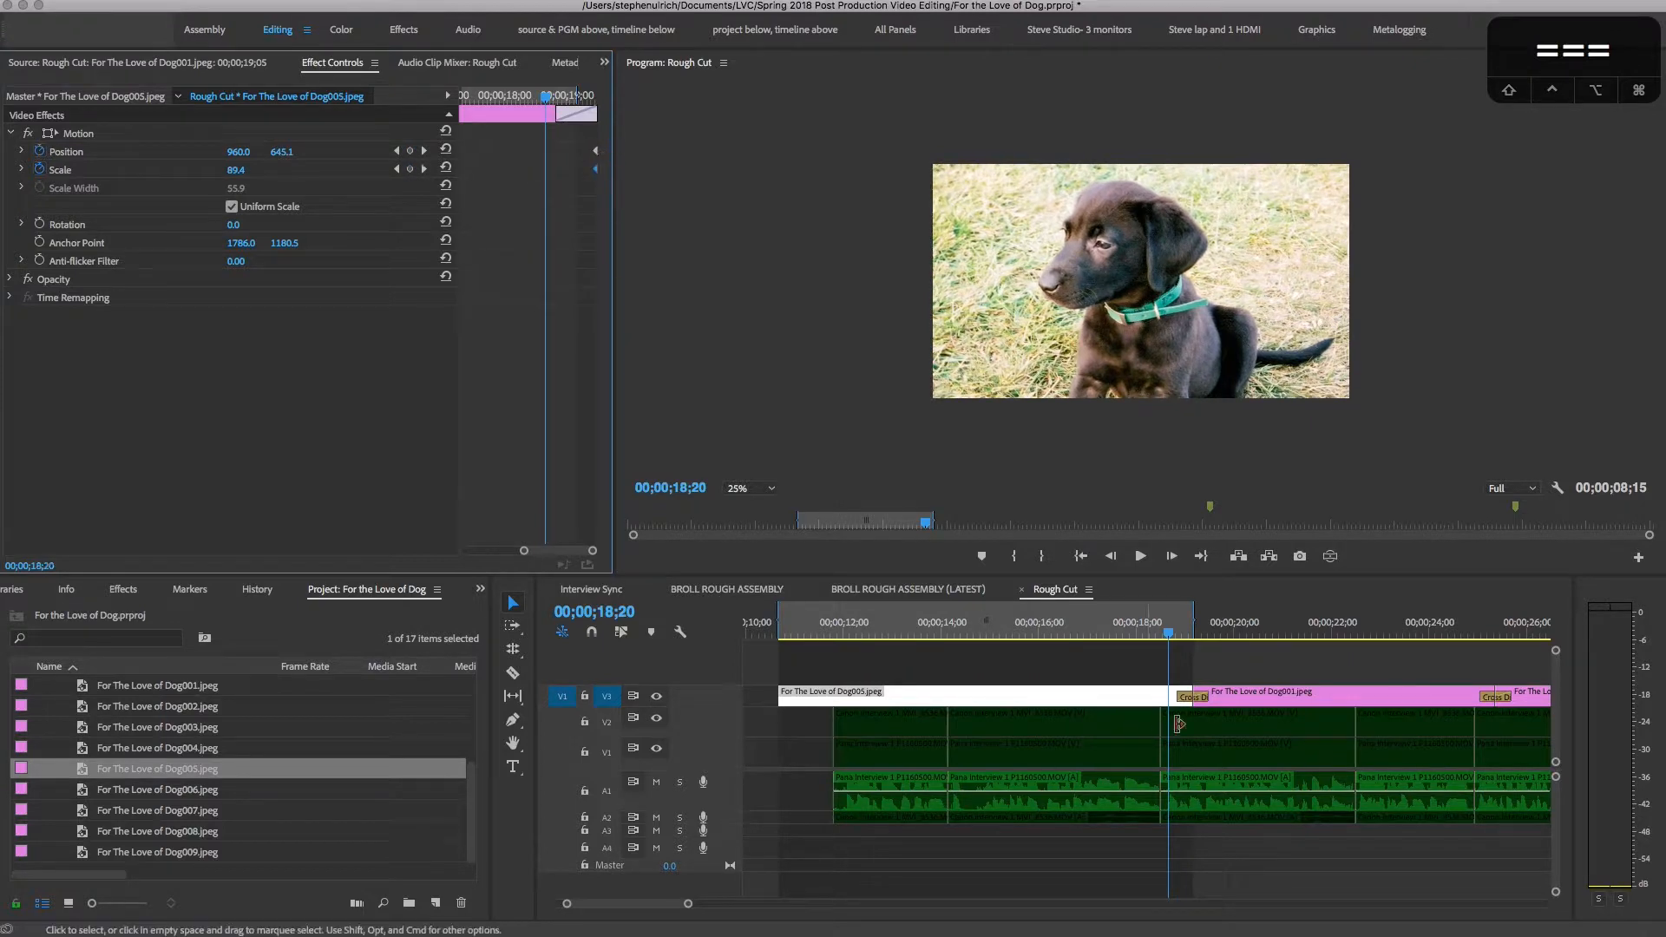
Play the end of Dog005 into Dog001 to review the zoom through the dissolve.
left_click(1163, 647)
key("space")
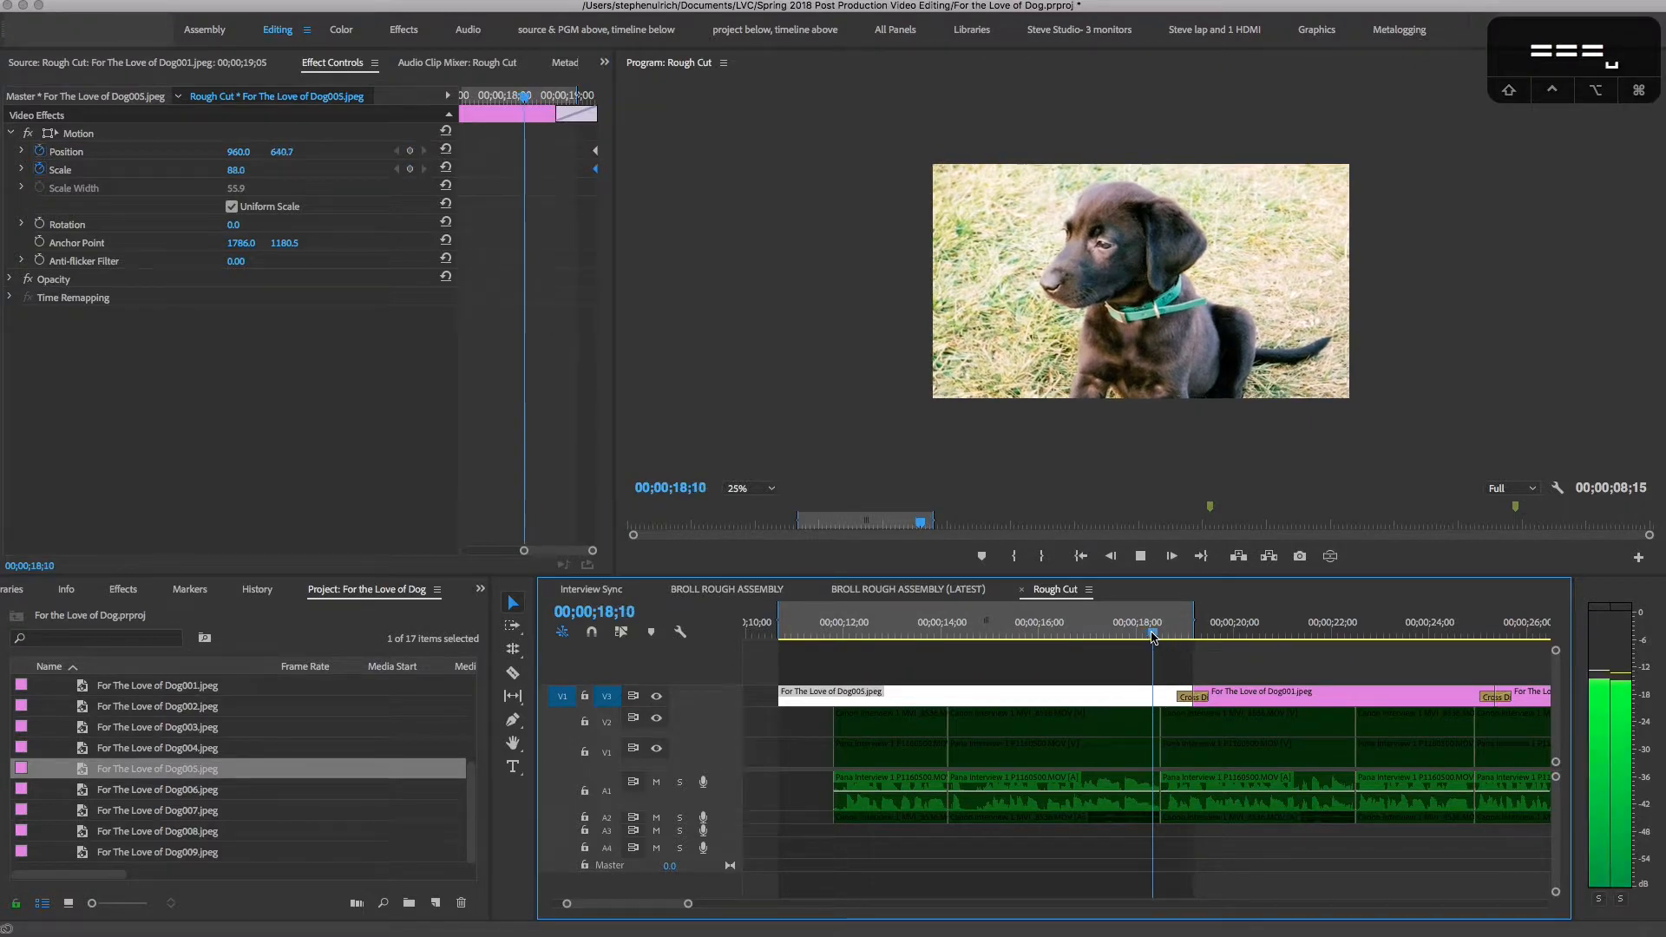
key("space")
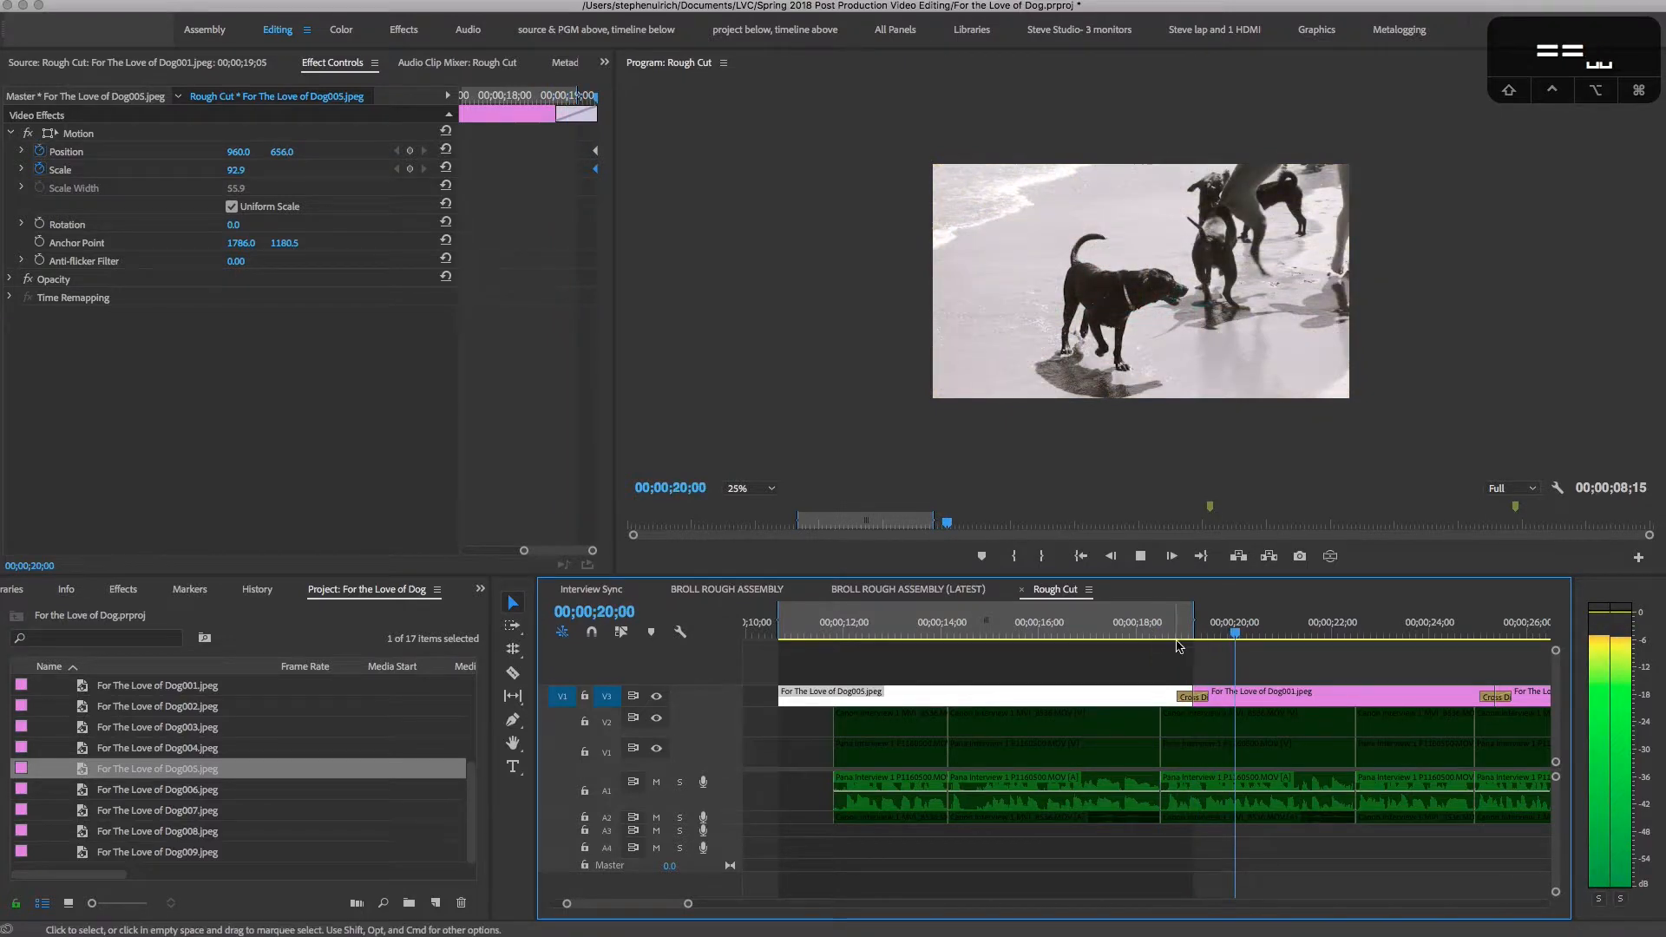
left_click(1135, 634)
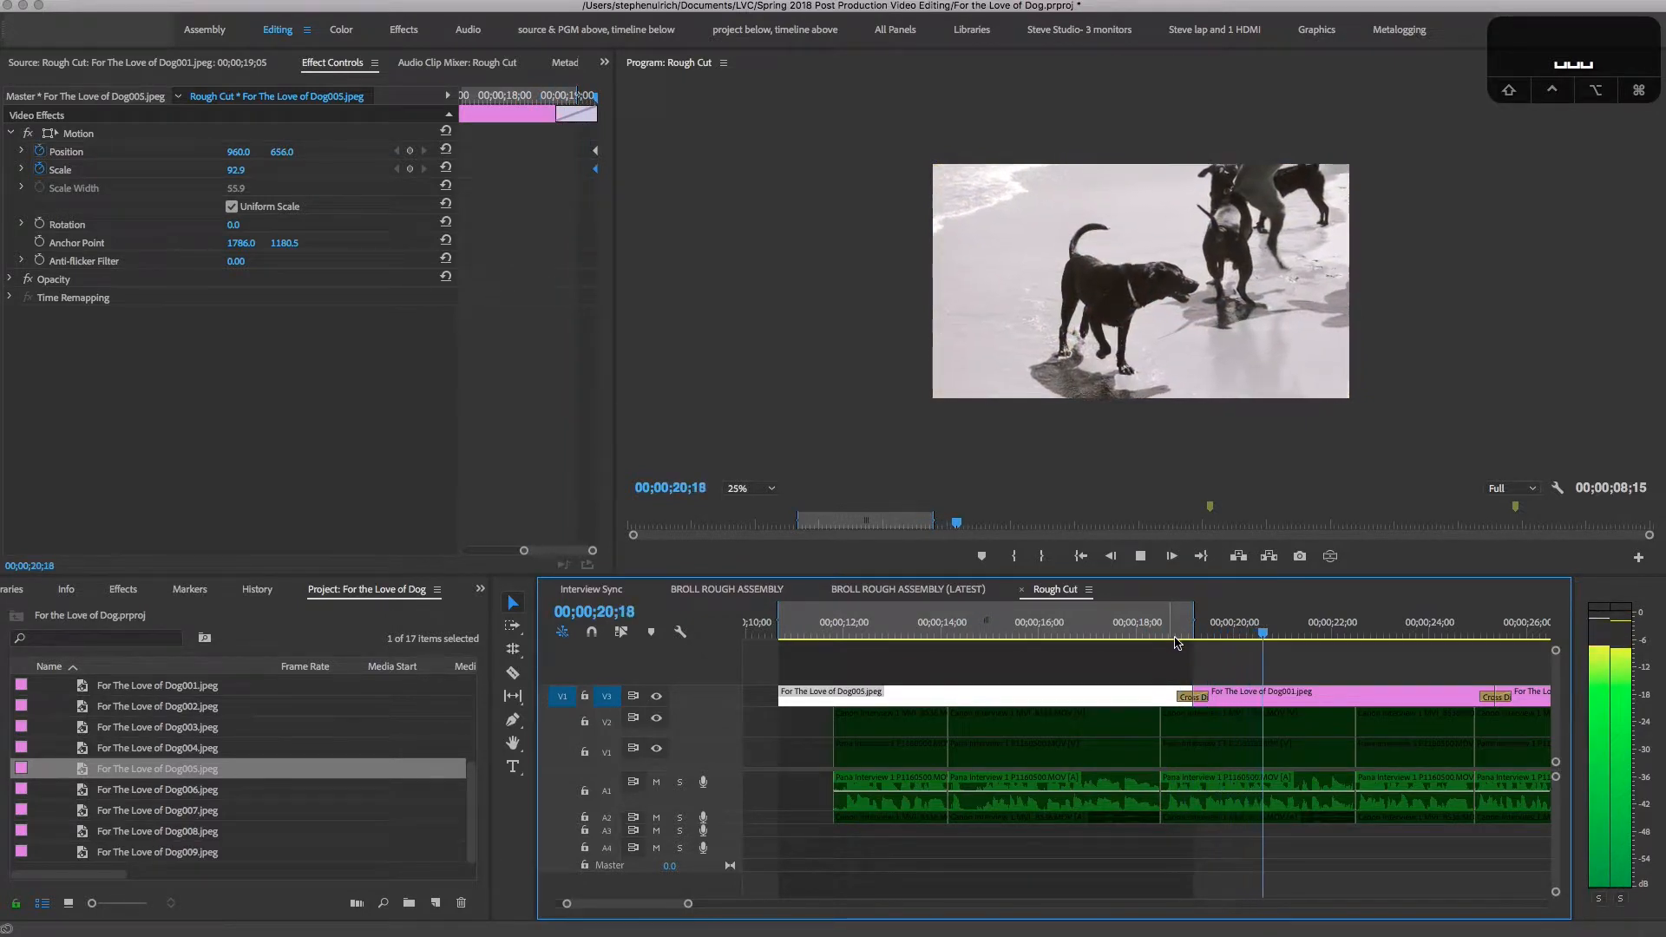
key("space")
Move Dog001's first Position and Scale keyframes back into its opening dissolve and play back the transition from Dog005.
left_click(1290, 702)
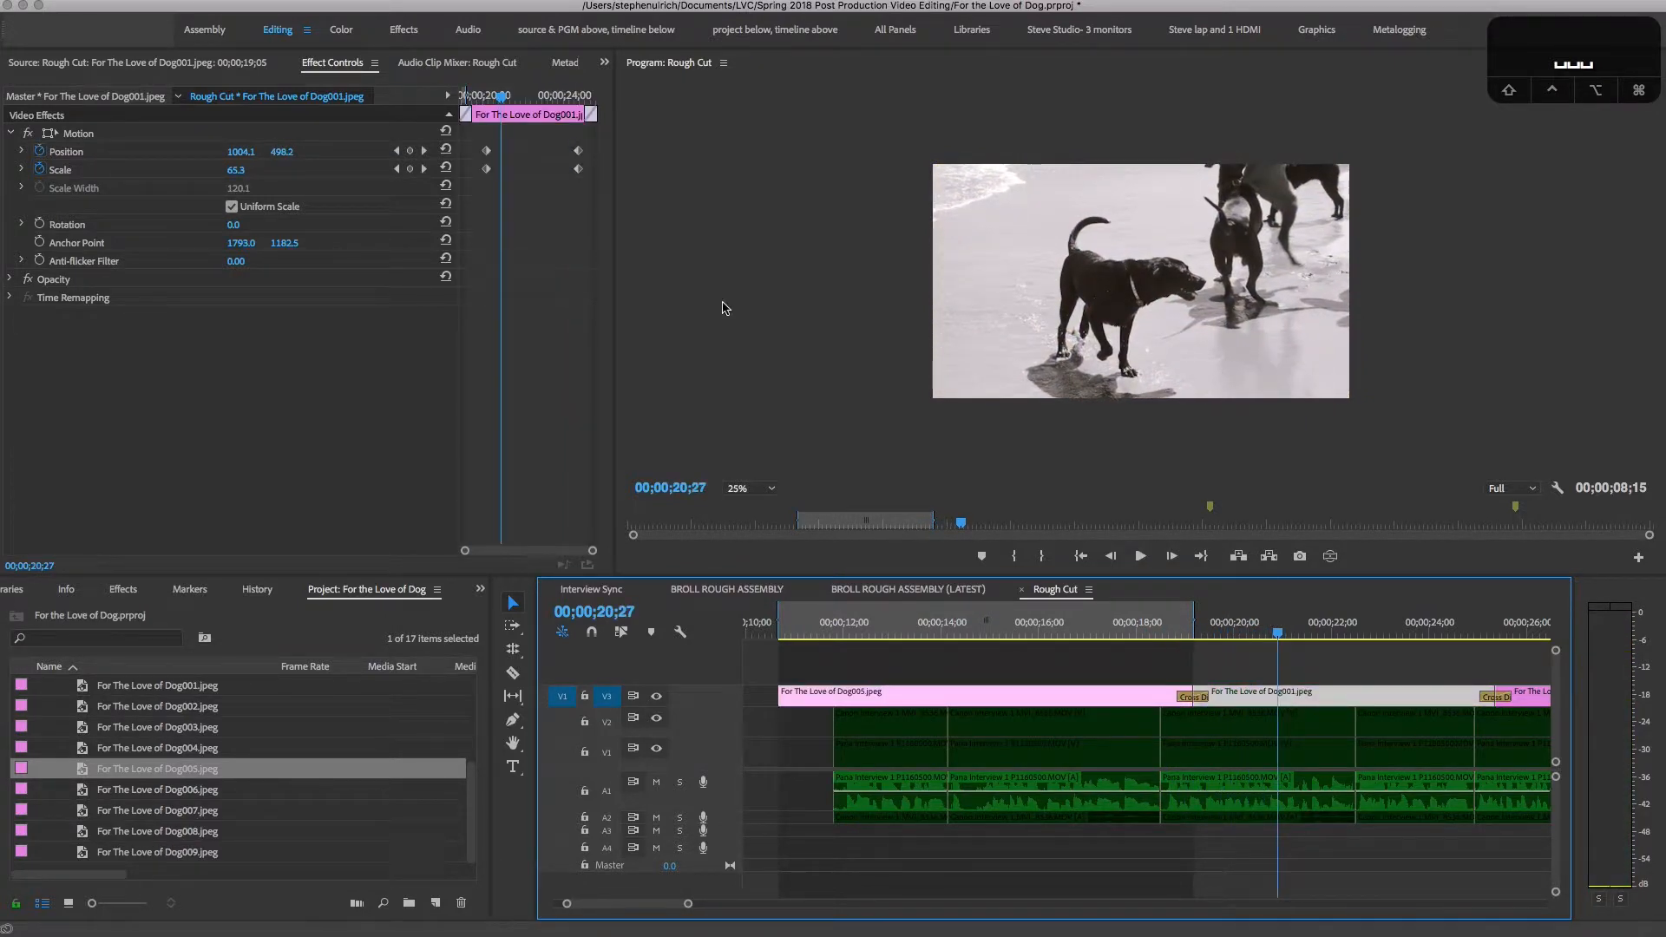
mouse_move(486, 170)
left_mouse_down()
mouse_move(466, 169)
mouse_move(465, 151)
left_mouse_up()
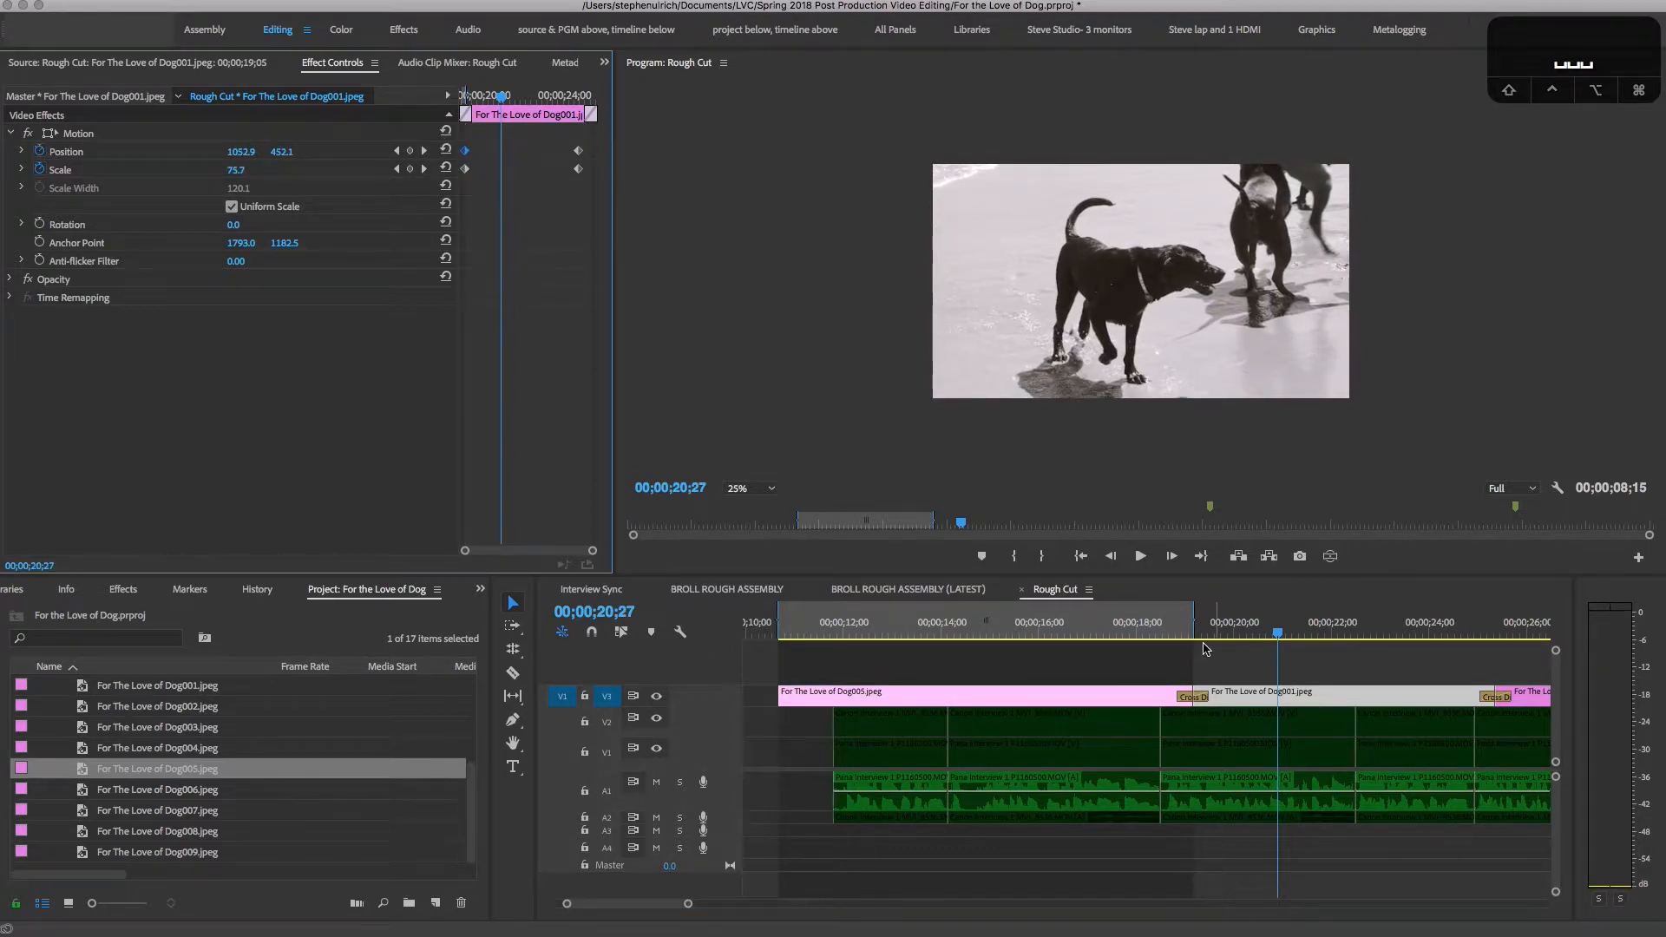
left_click(1157, 621)
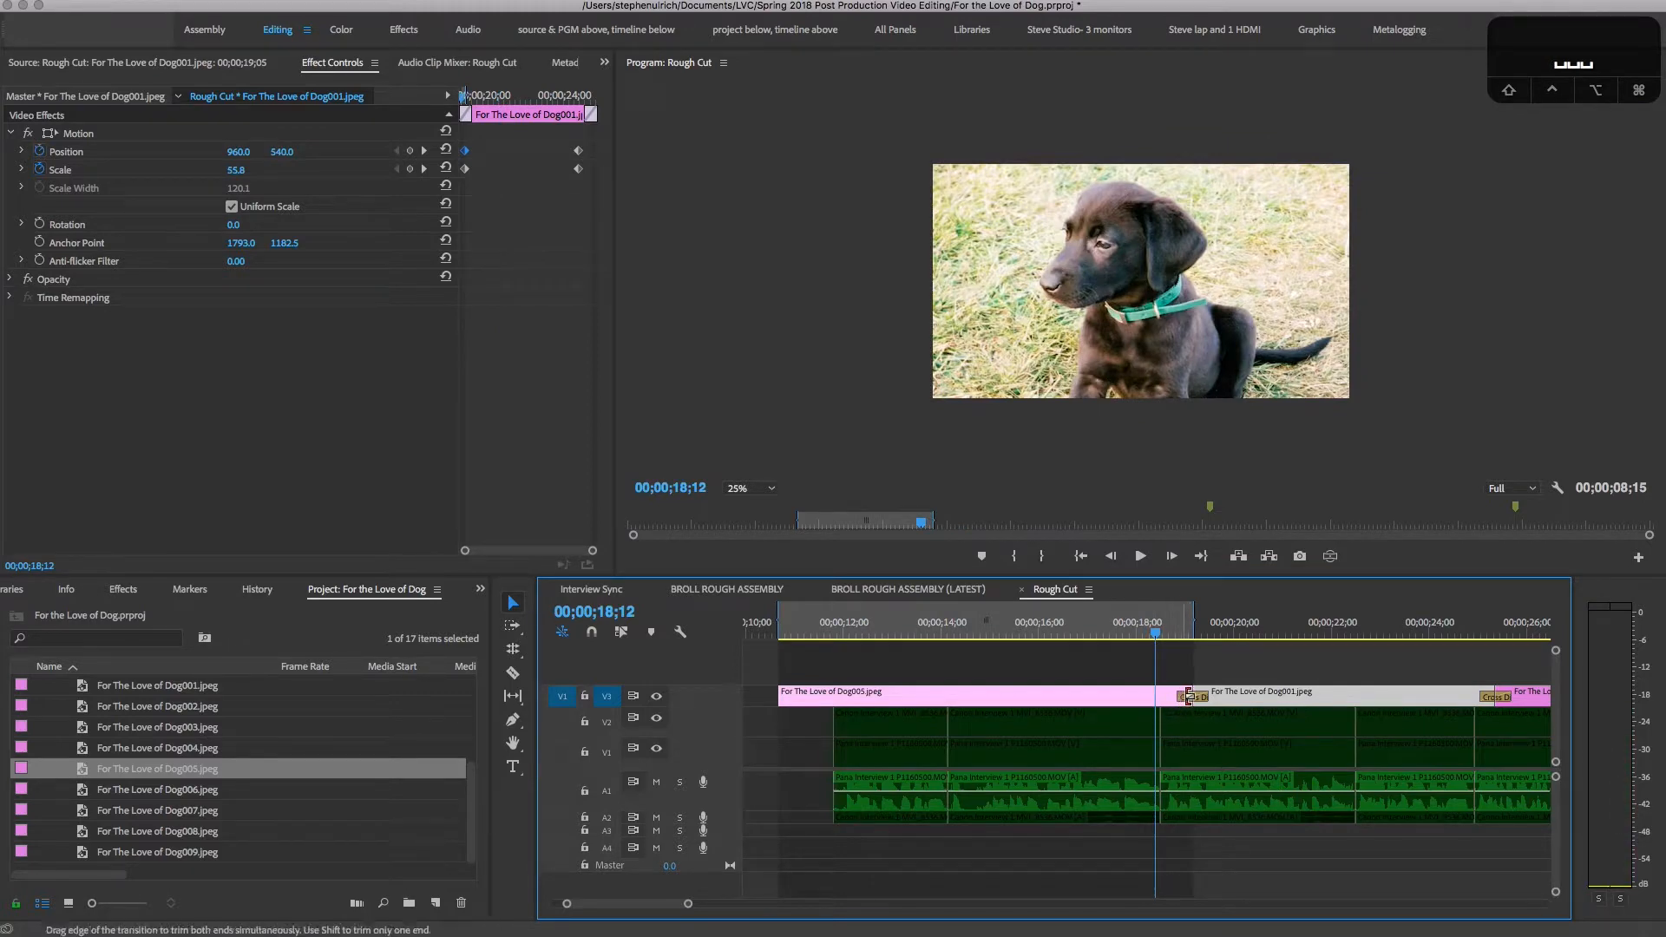
key("space")
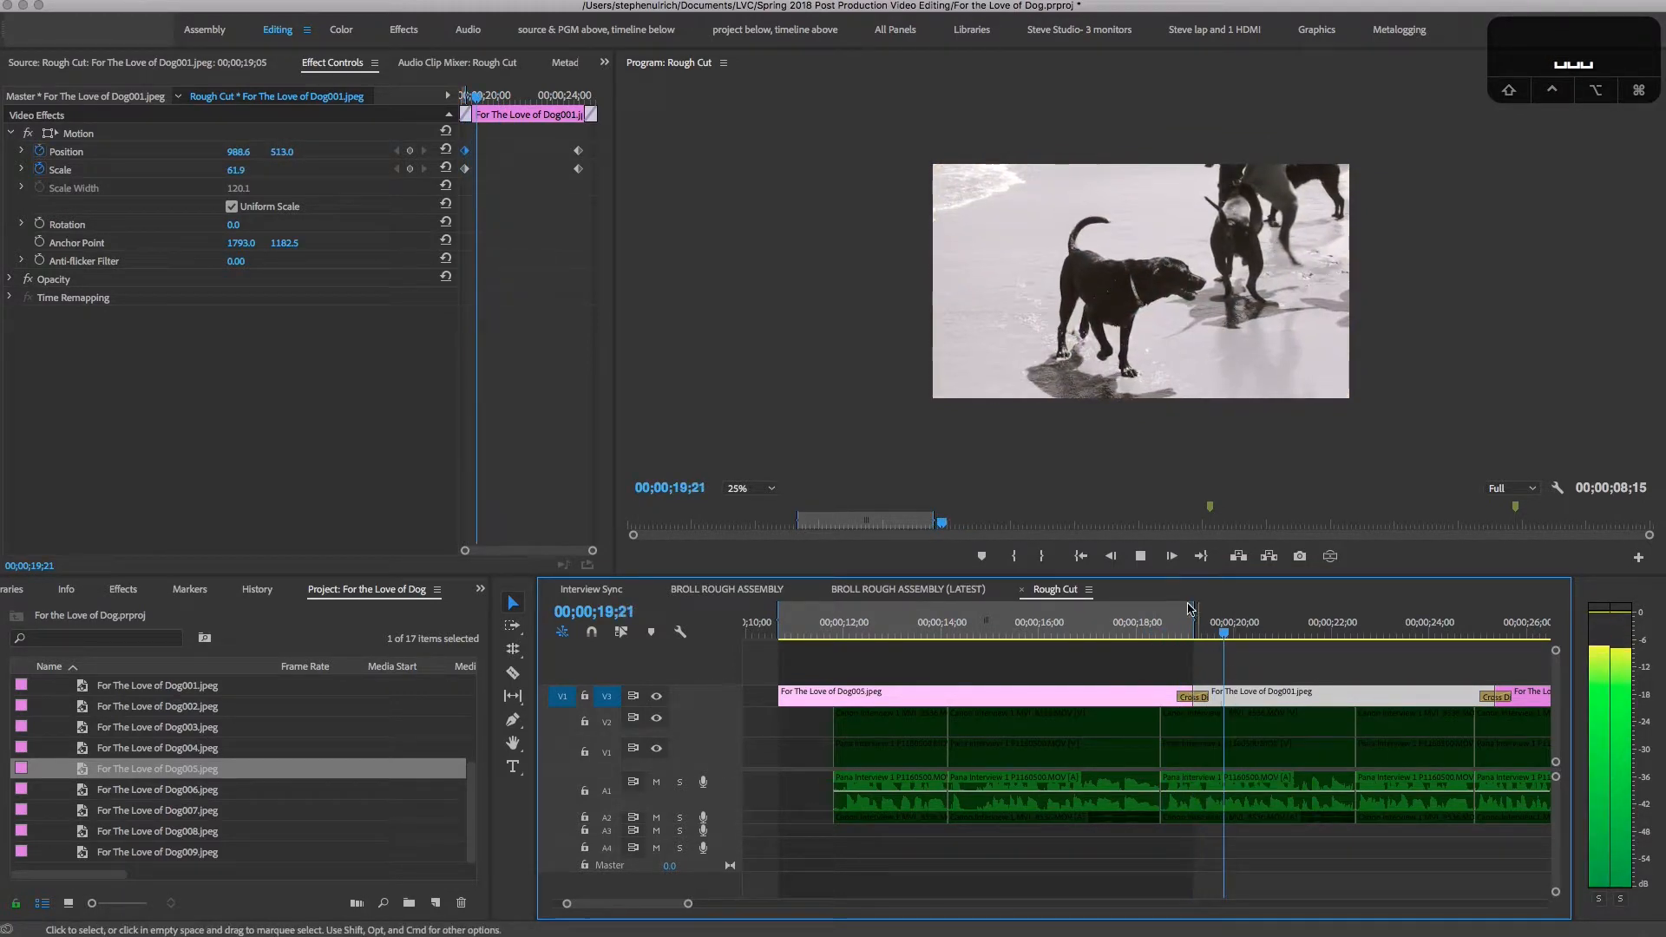
left_click(1169, 632)
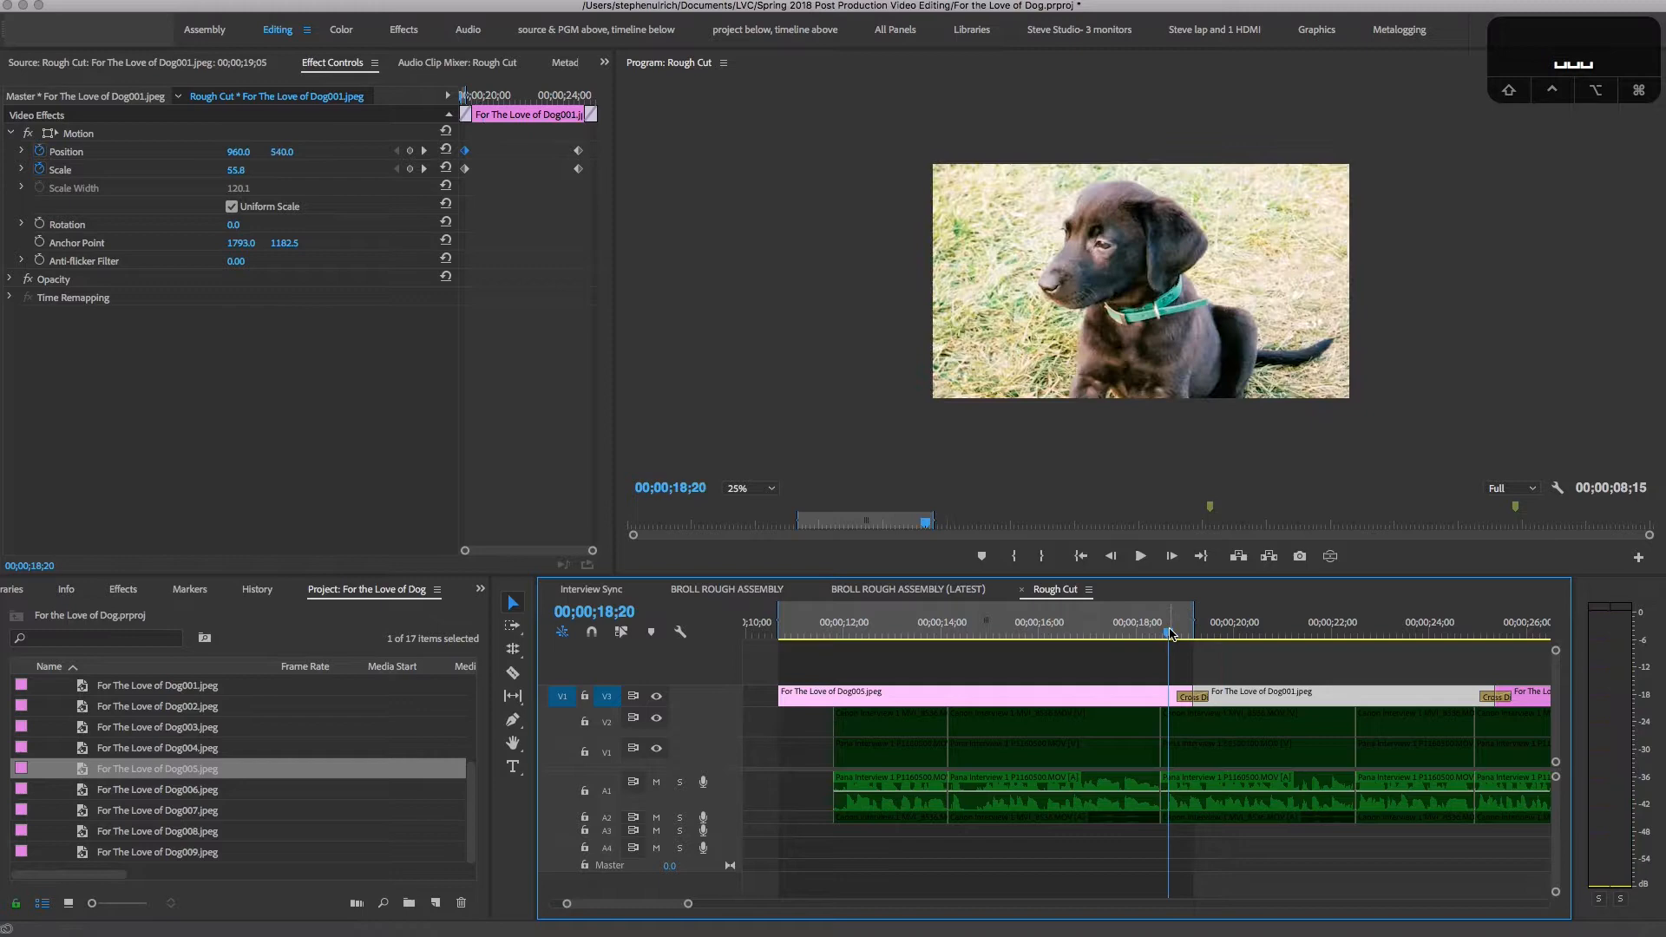
key("space")
left_click(1135, 625)
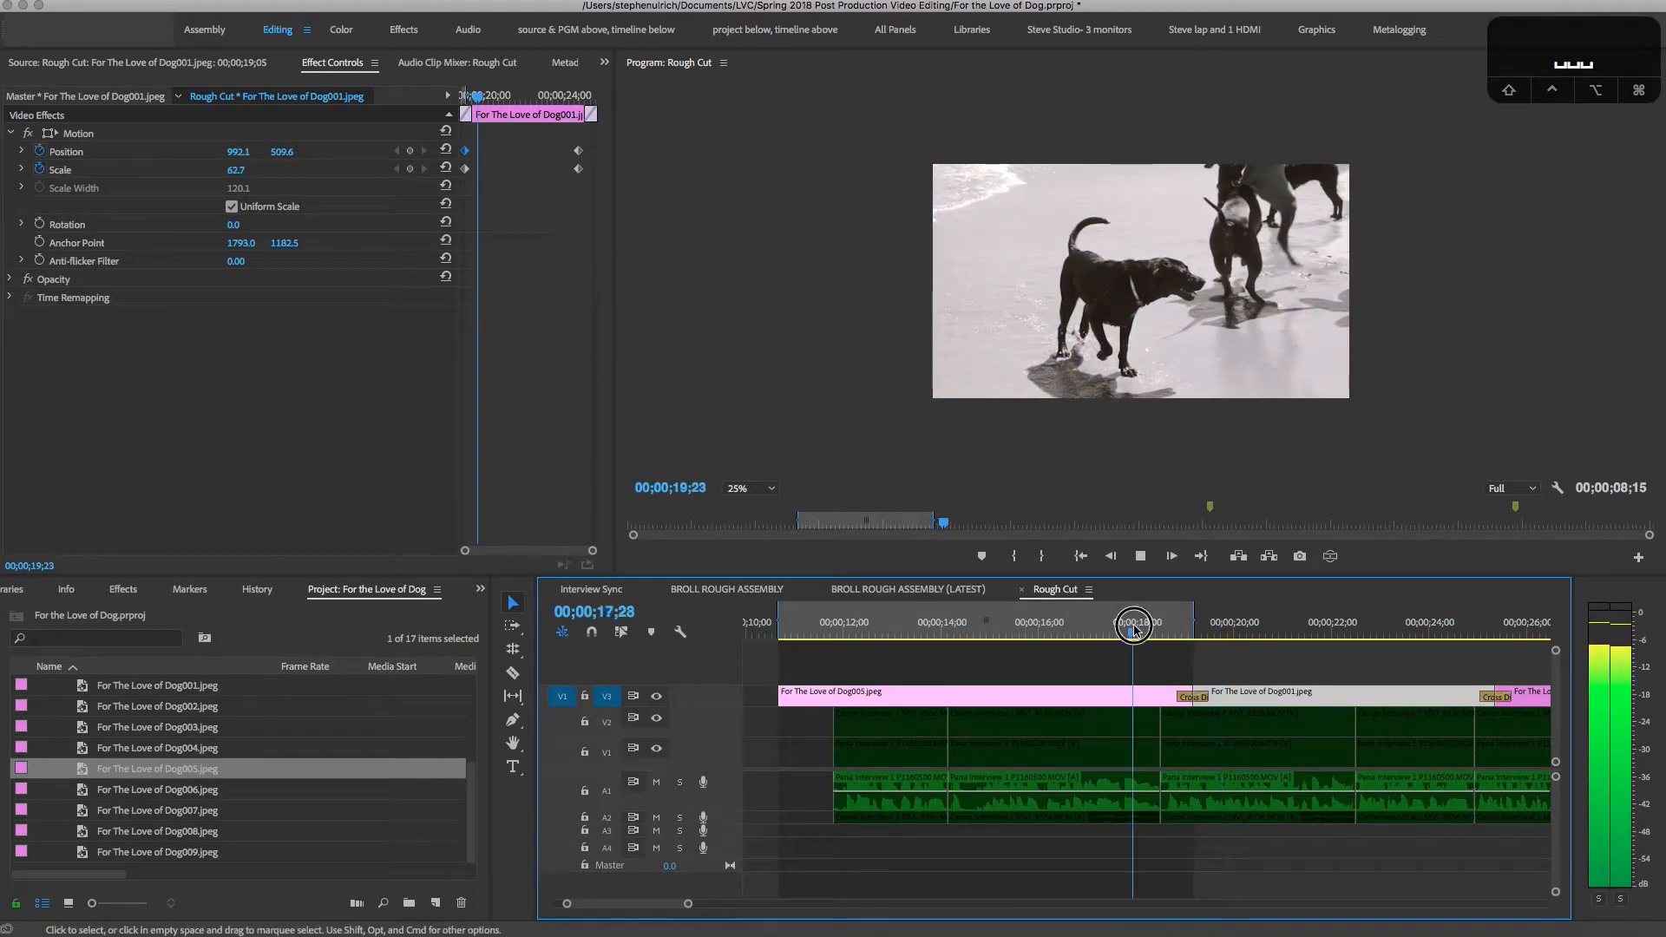
key("space")
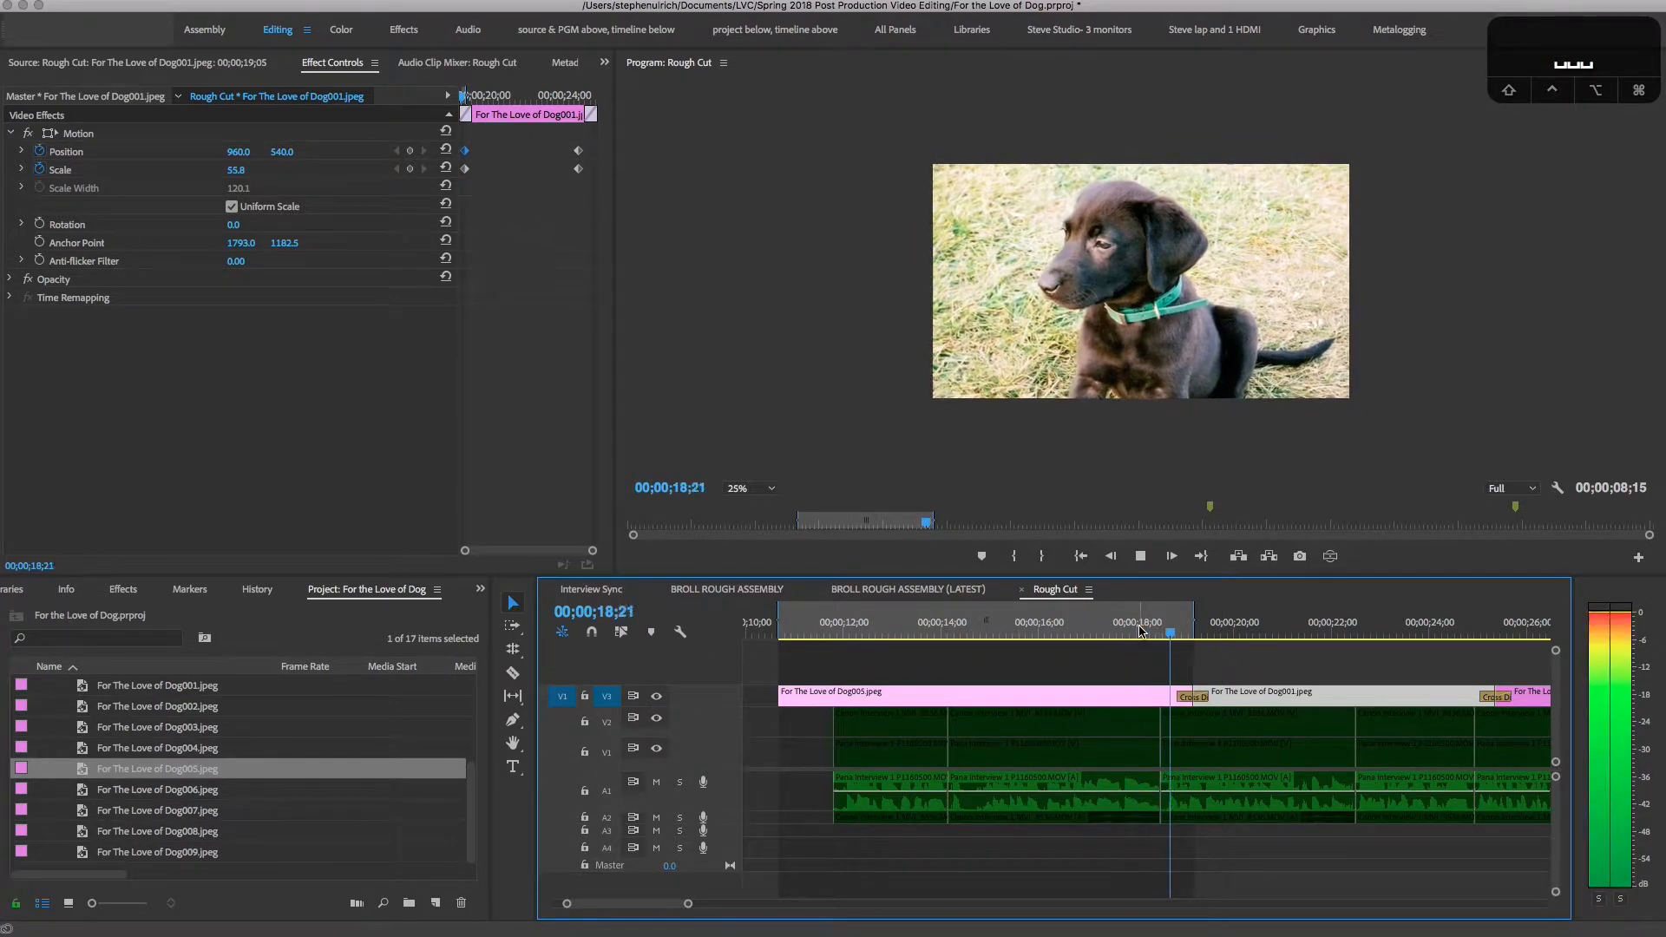
key("space")
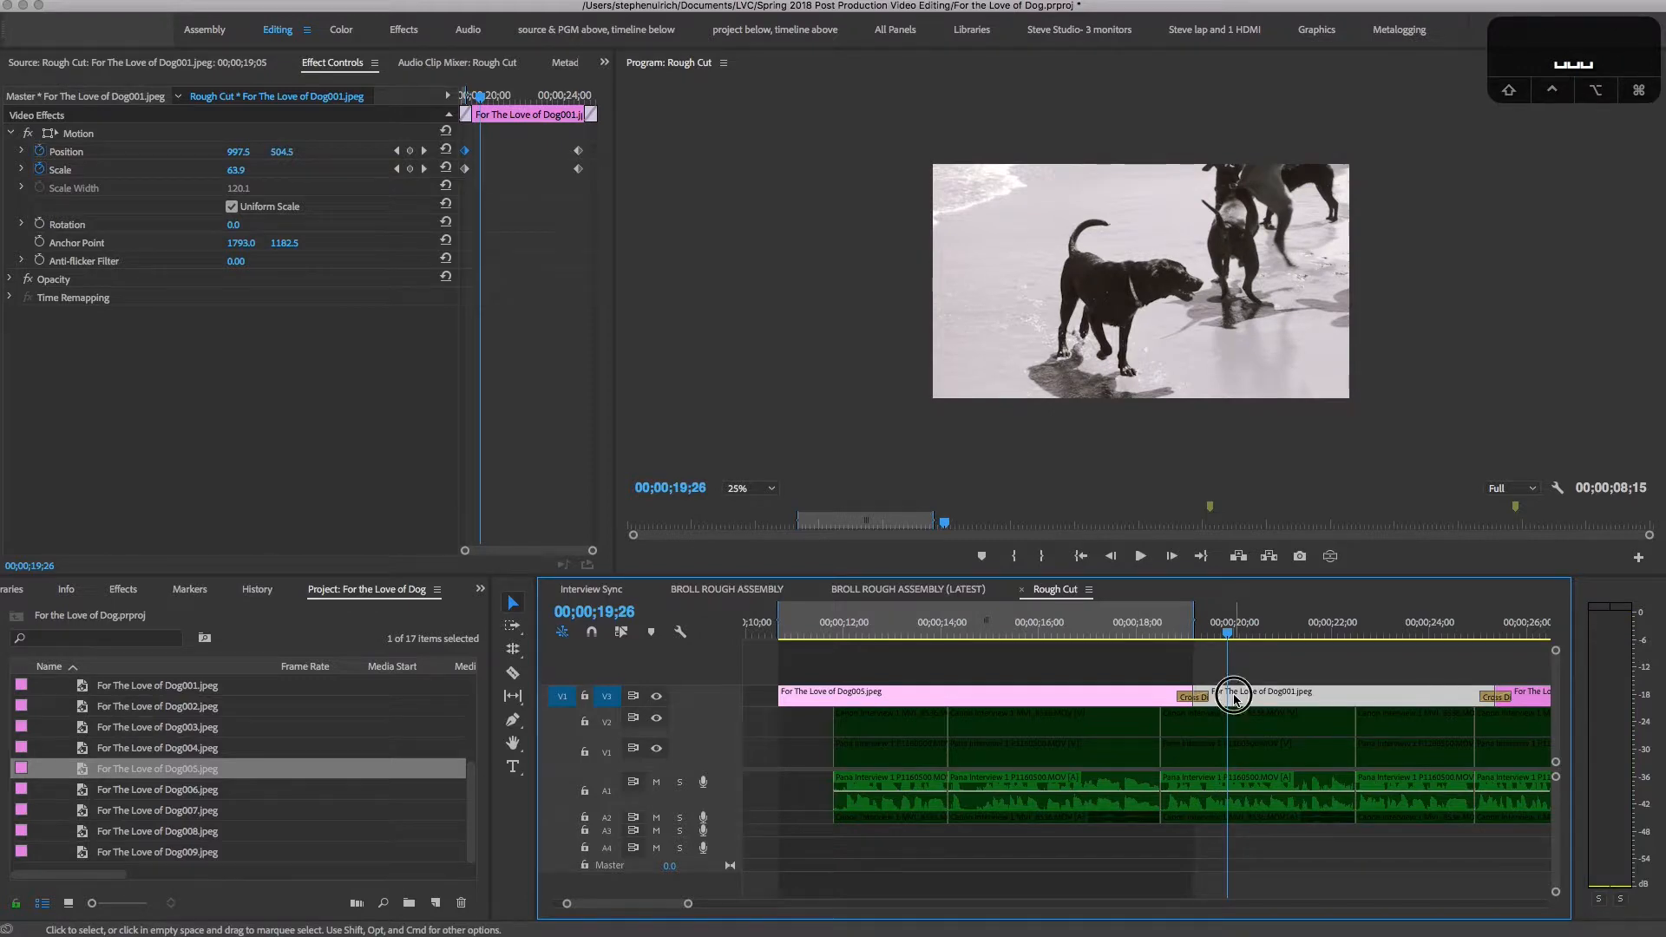
Shift Dog001's first Position and Scale keyframes further back to the very start of its opening dissolve and preview the transition.
left_click(484, 552)
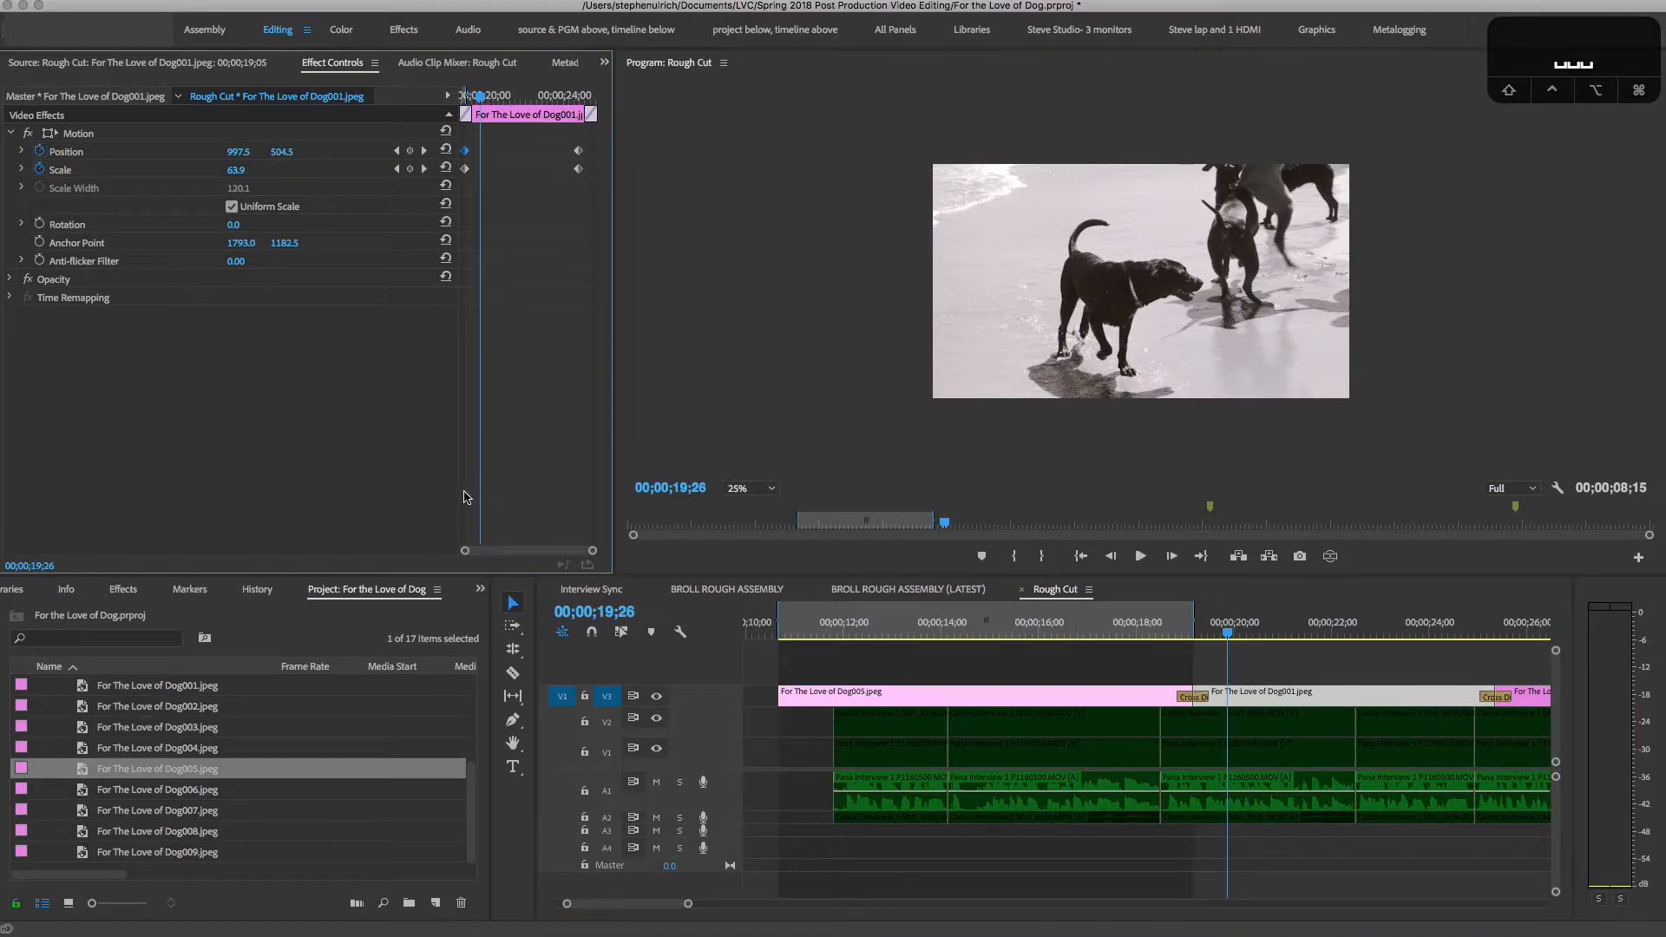
left_click_drag(465, 170, 455, 156)
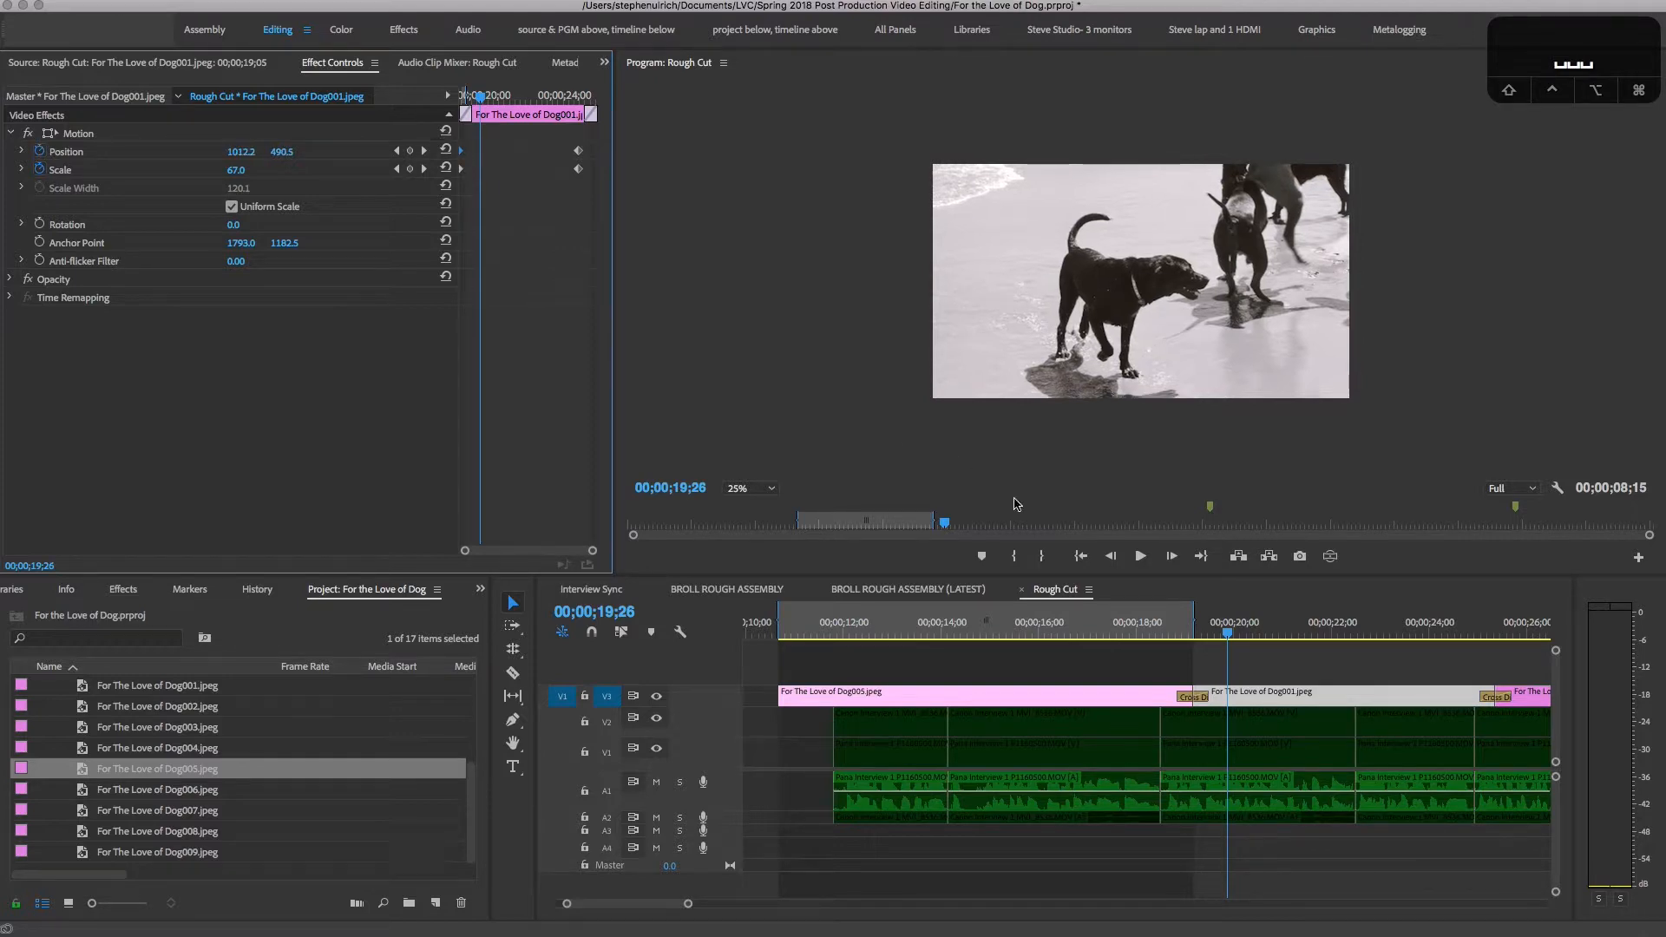
left_click(1149, 630)
key("space")
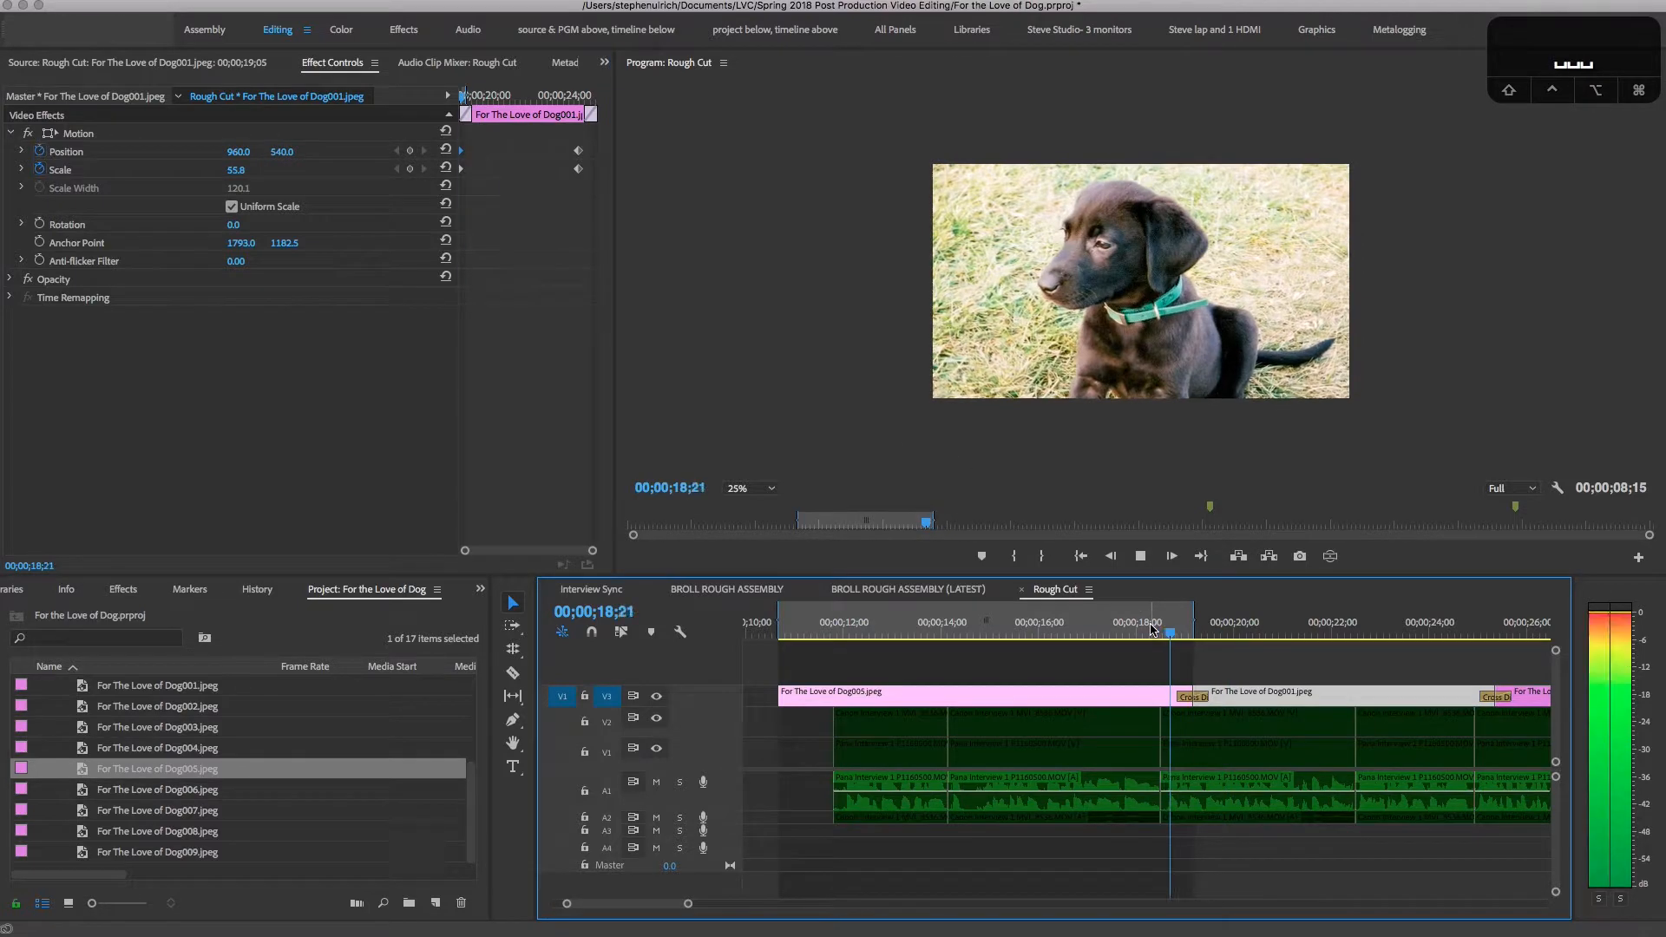
Play the sequence from midway through Dog005 into the Dog002 dissolve to review both photo zooms.
left_click(1091, 630)
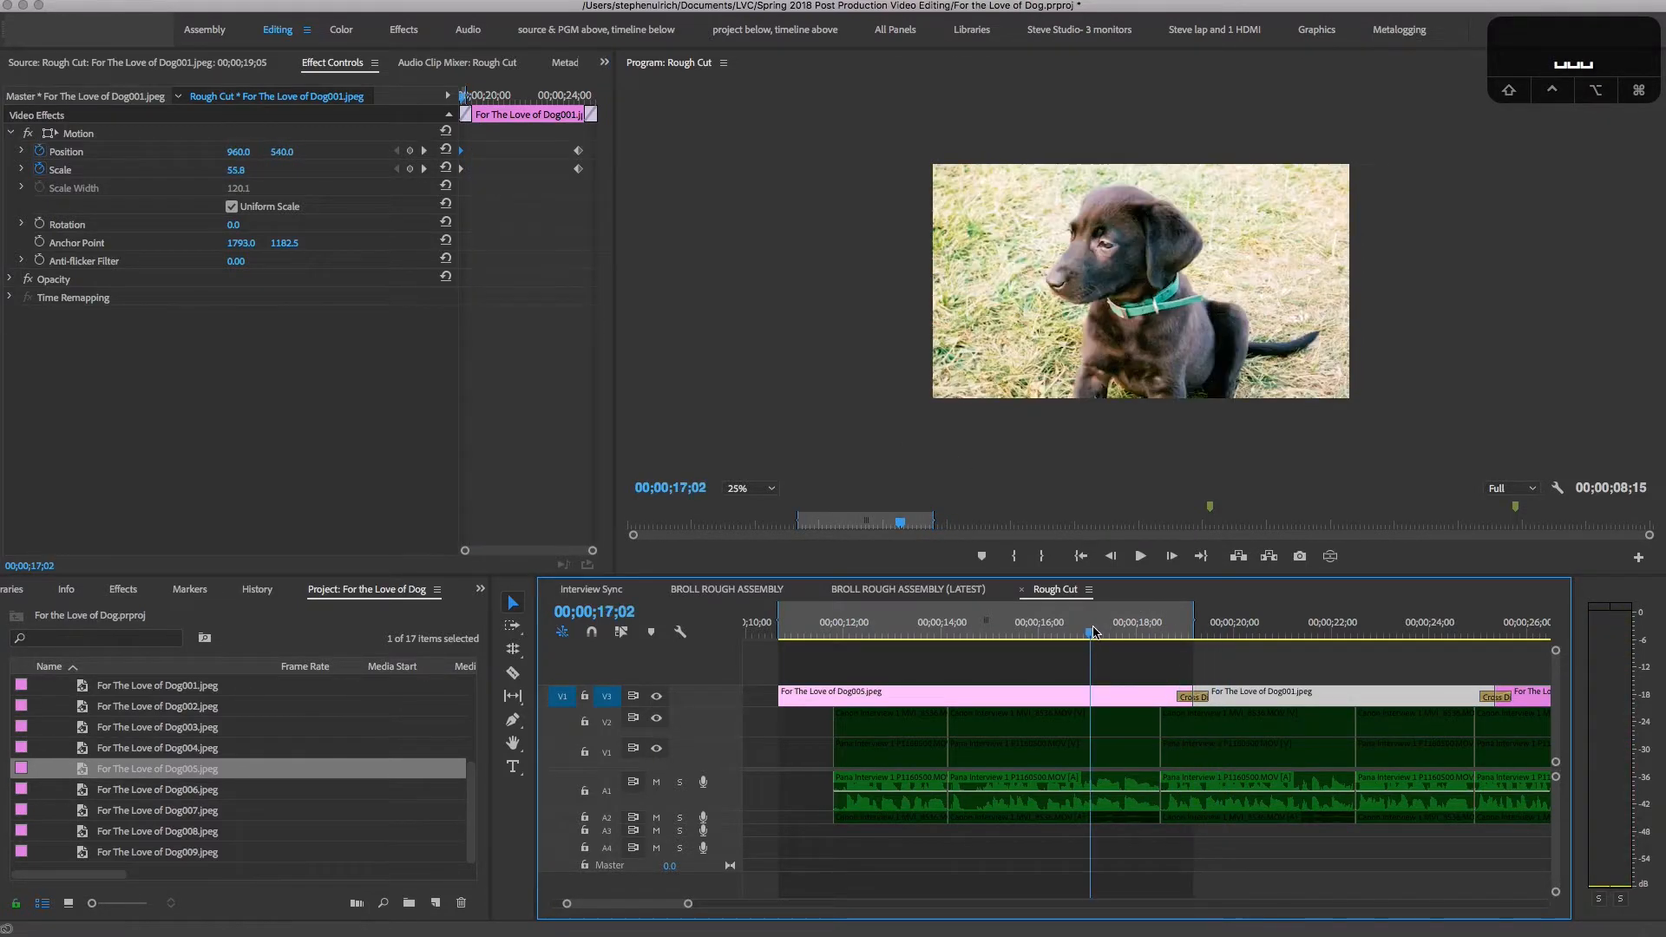
left_click(1043, 631)
key("space")
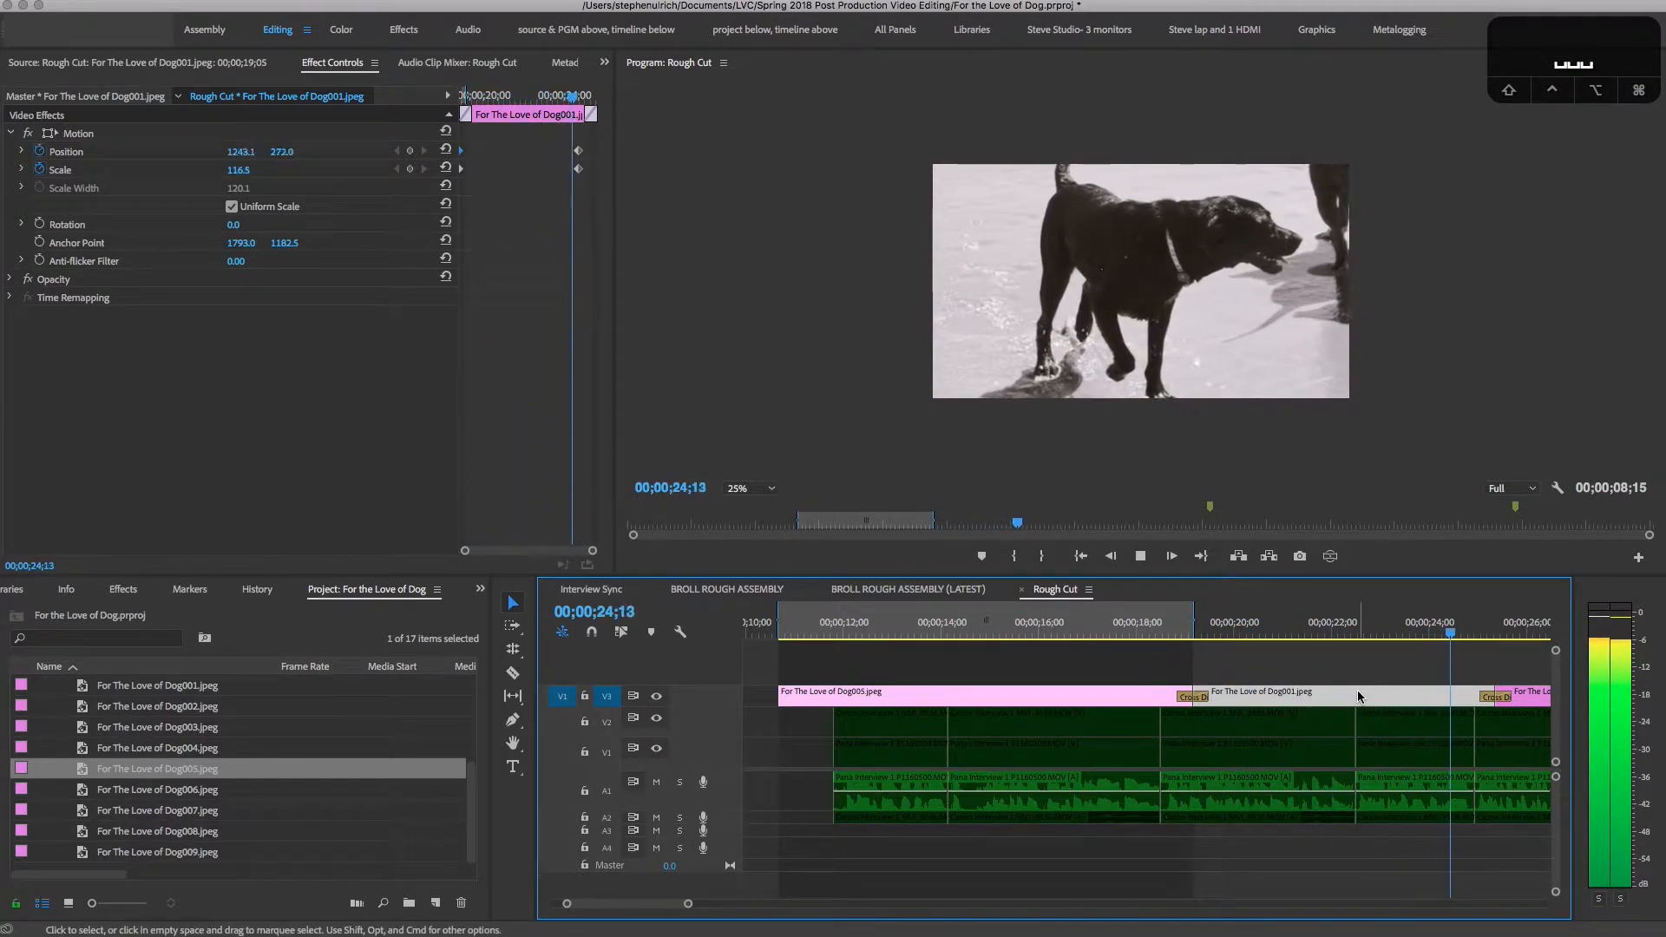
key("space")
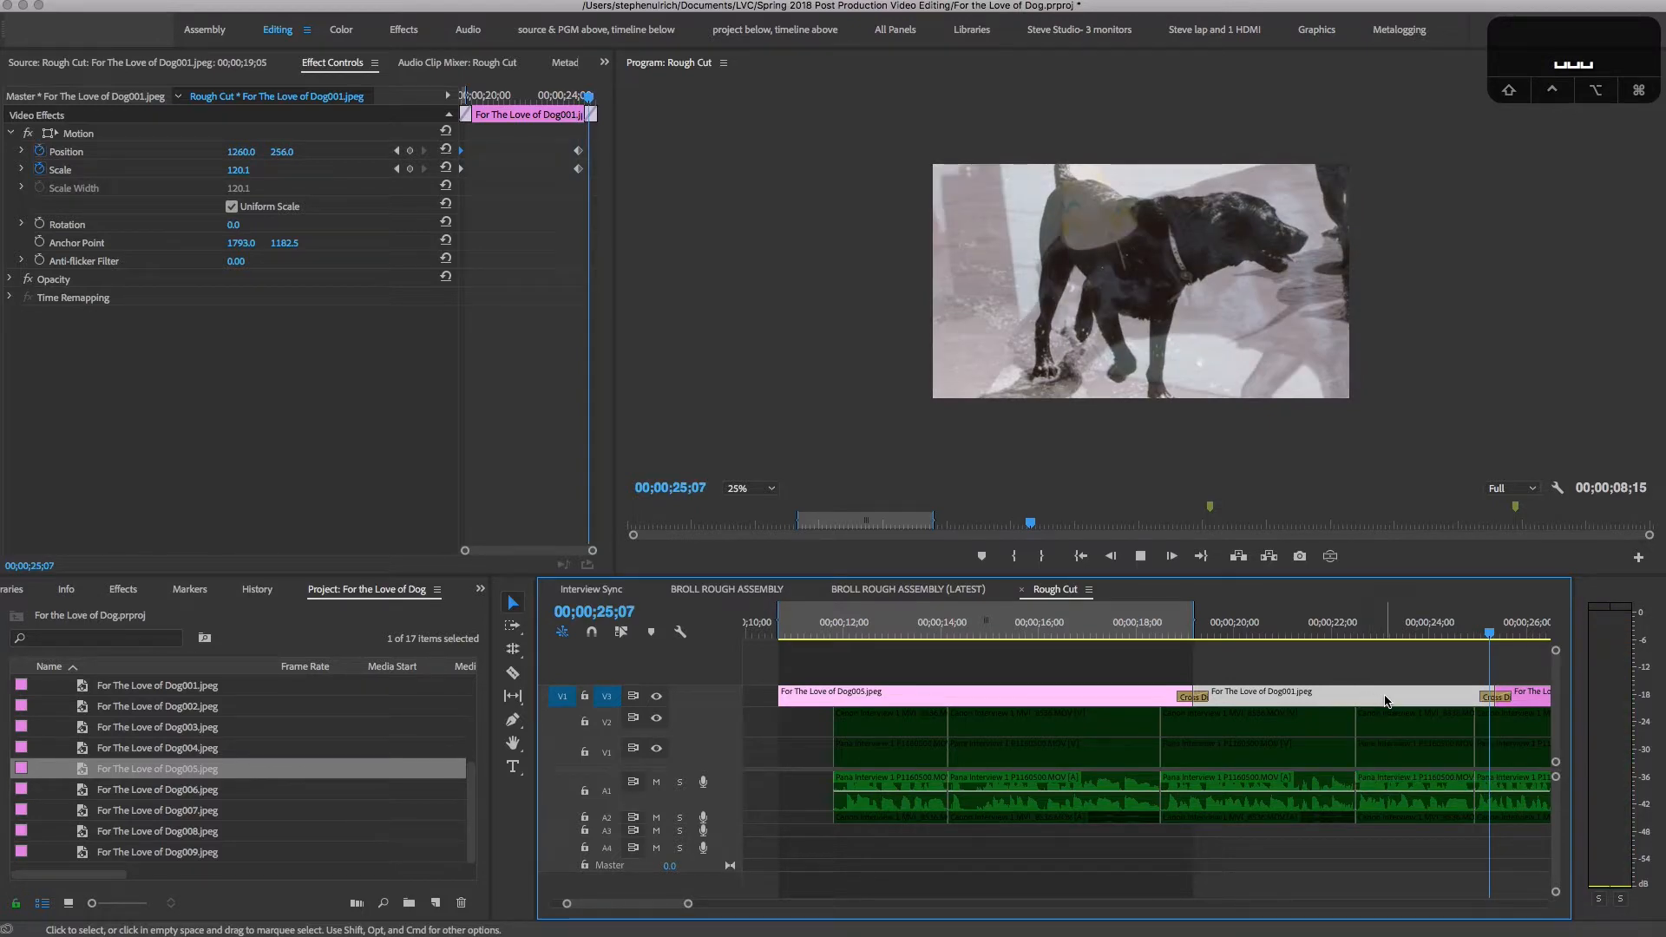
key("space")
Deselect the photo clips and play from near the end of Dog001 into Dog002 to review the next transition.
left_click(756, 629)
key("minus")
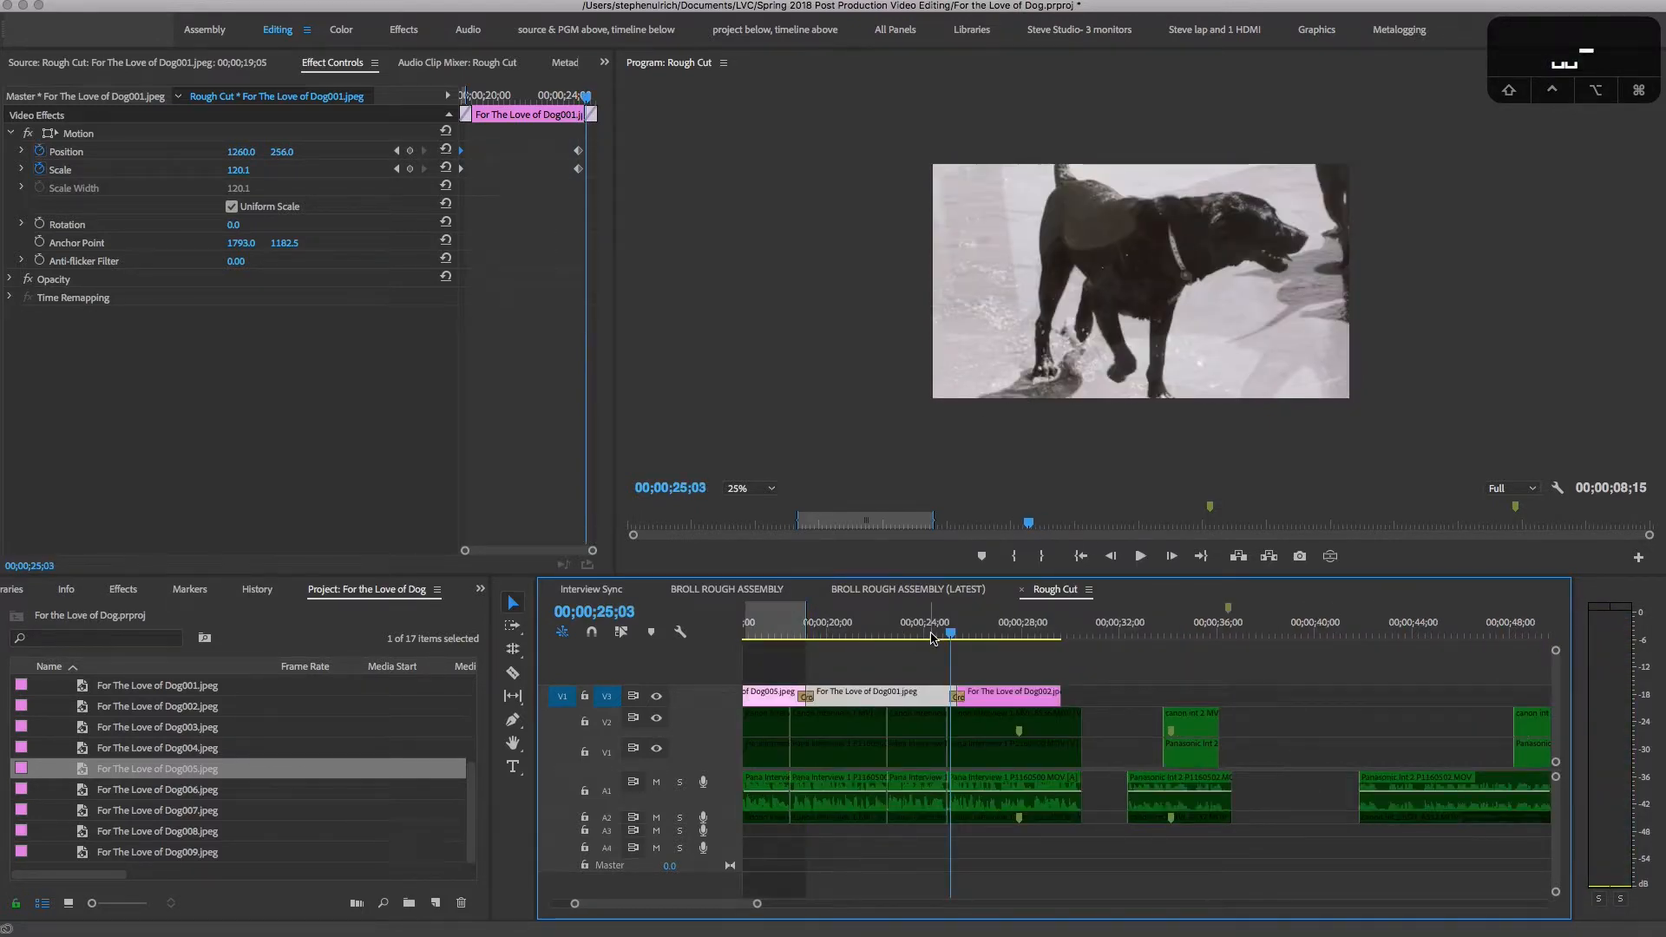
left_click(930, 638)
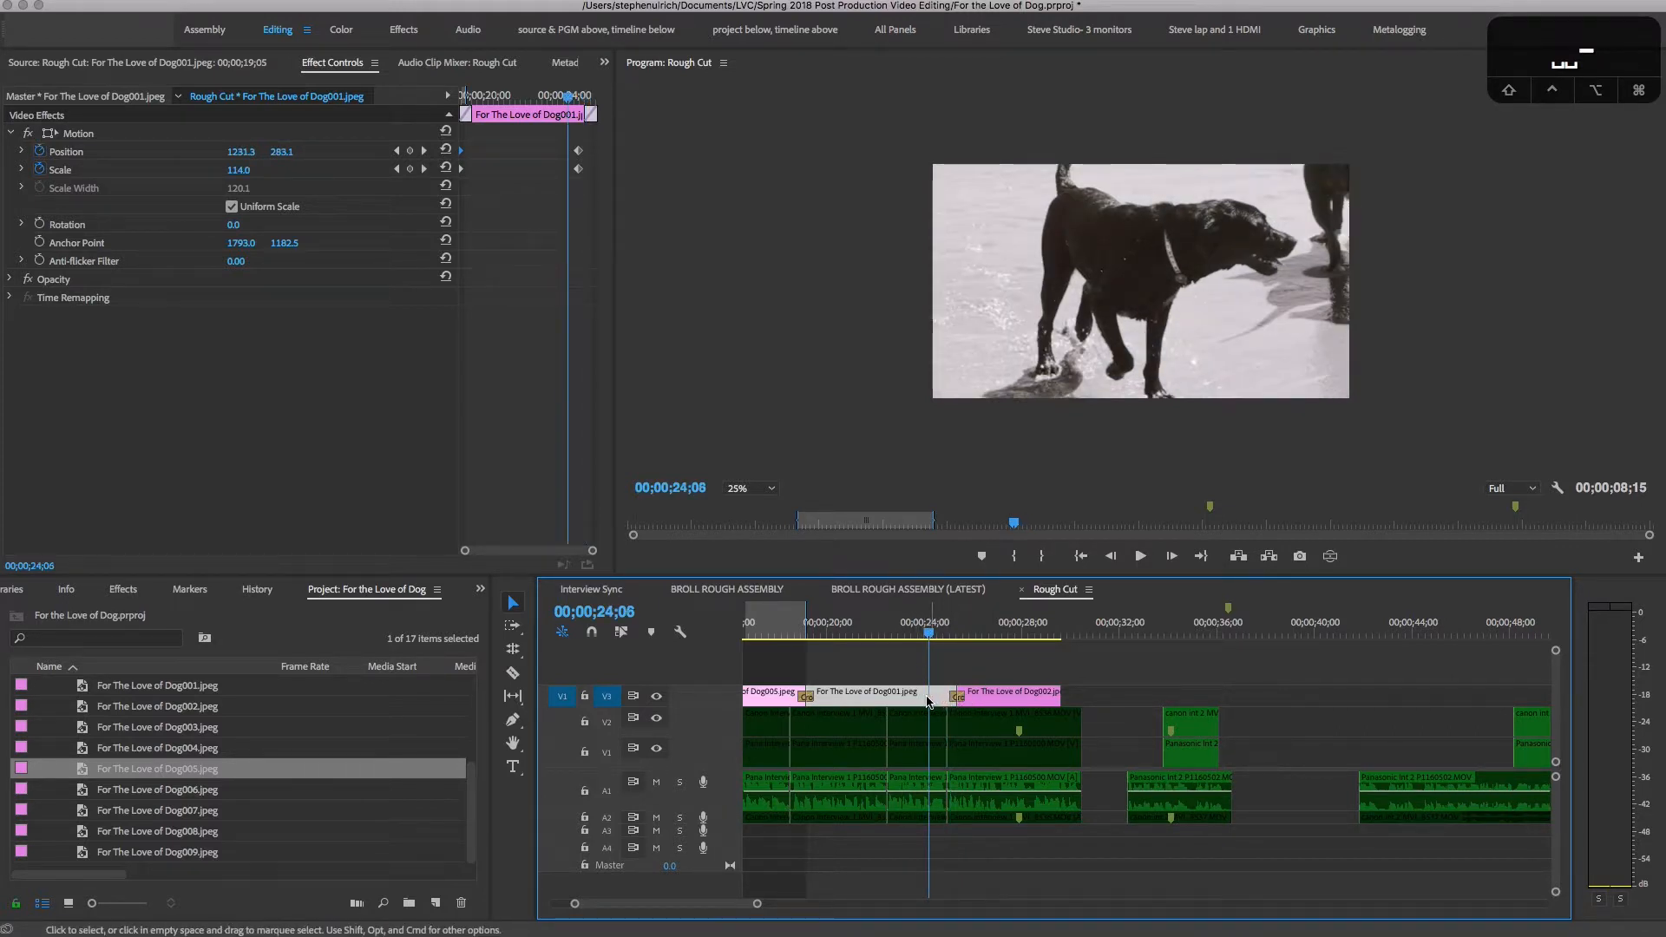
left_click(914, 635)
left_click(934, 657)
key("space")
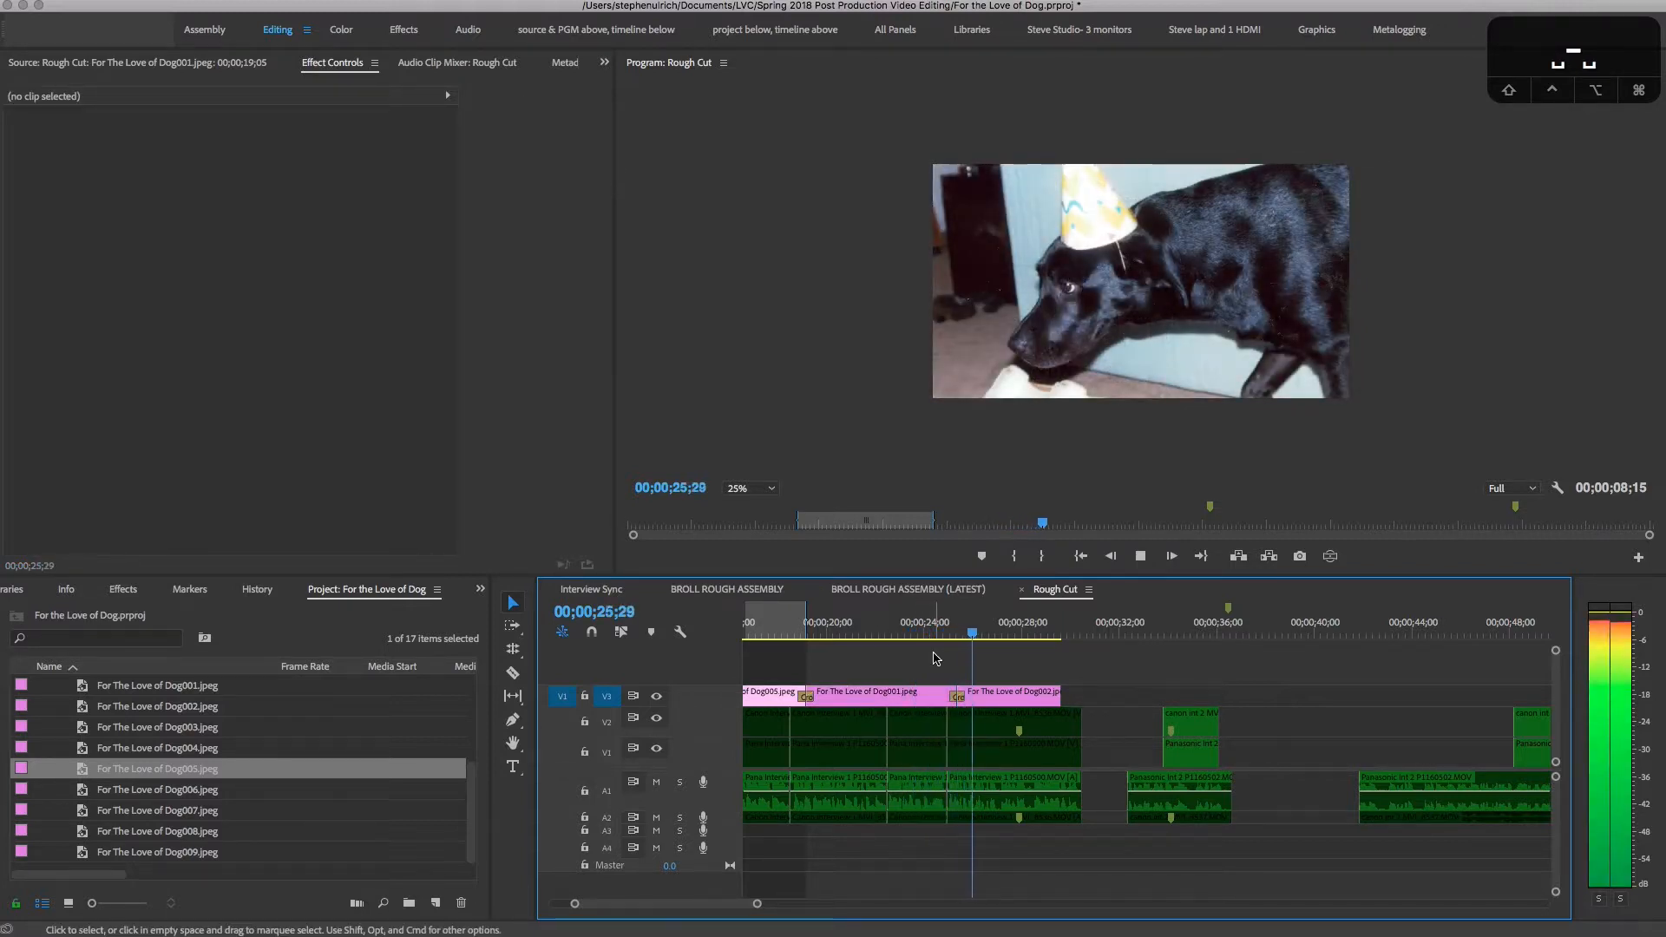
Shift Dog001's last Position and Scale keyframes to the end of its closing dissolve and preview the transition into Dog002.
key("space")
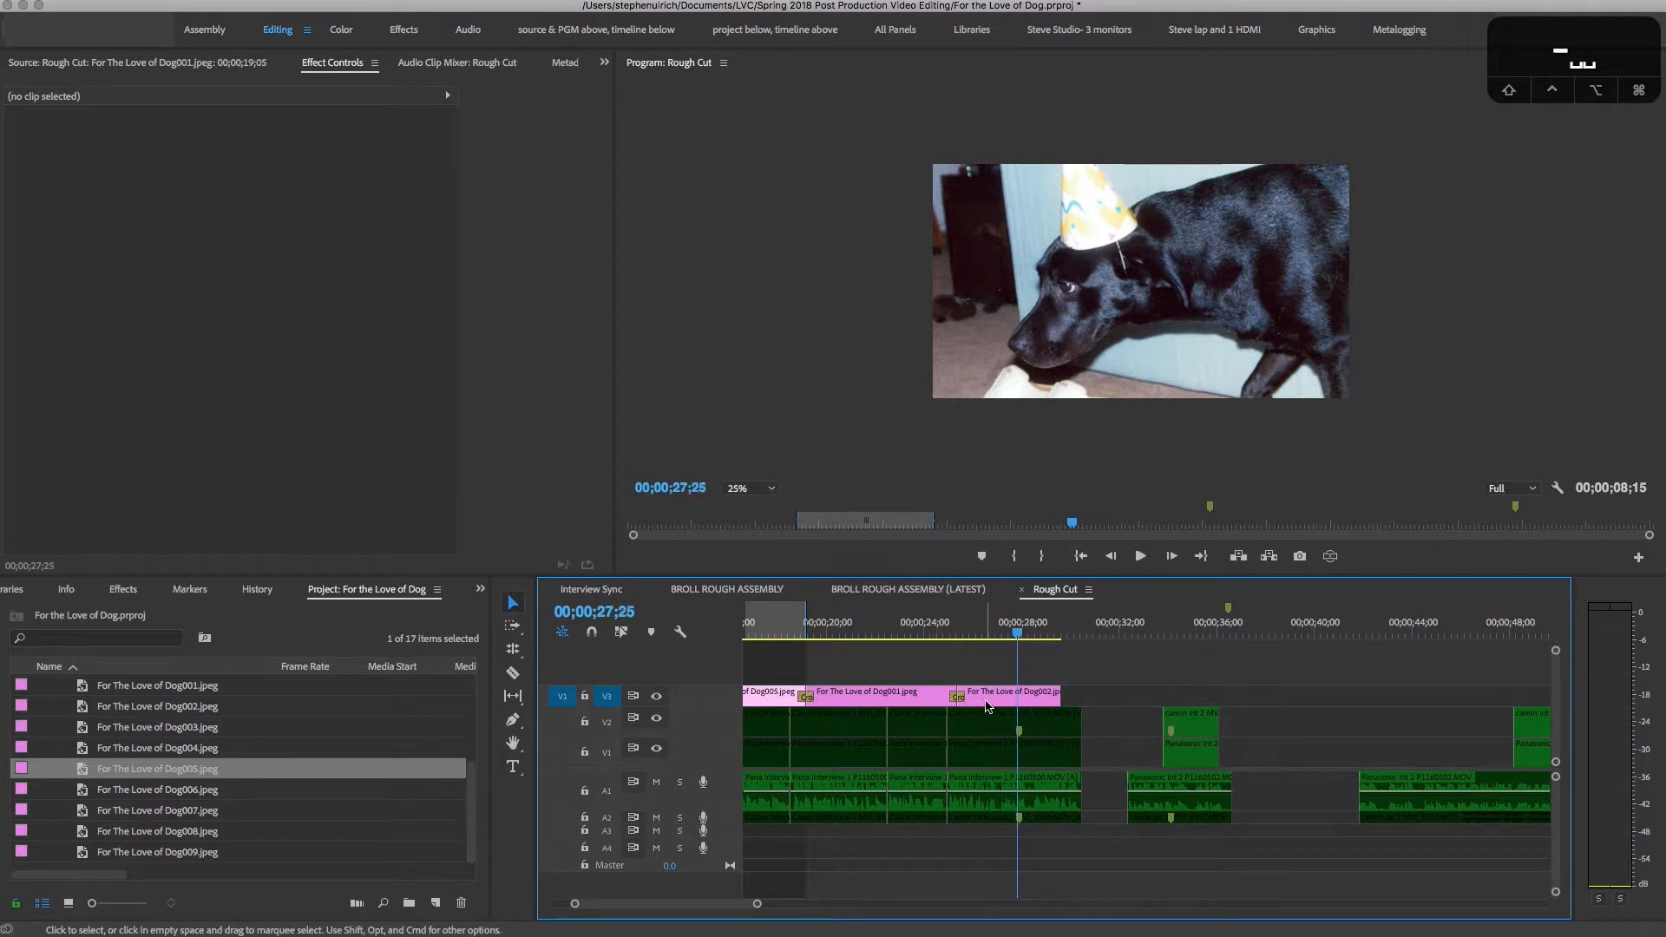
left_click_drag(936, 626, 943, 635)
left_click(920, 699)
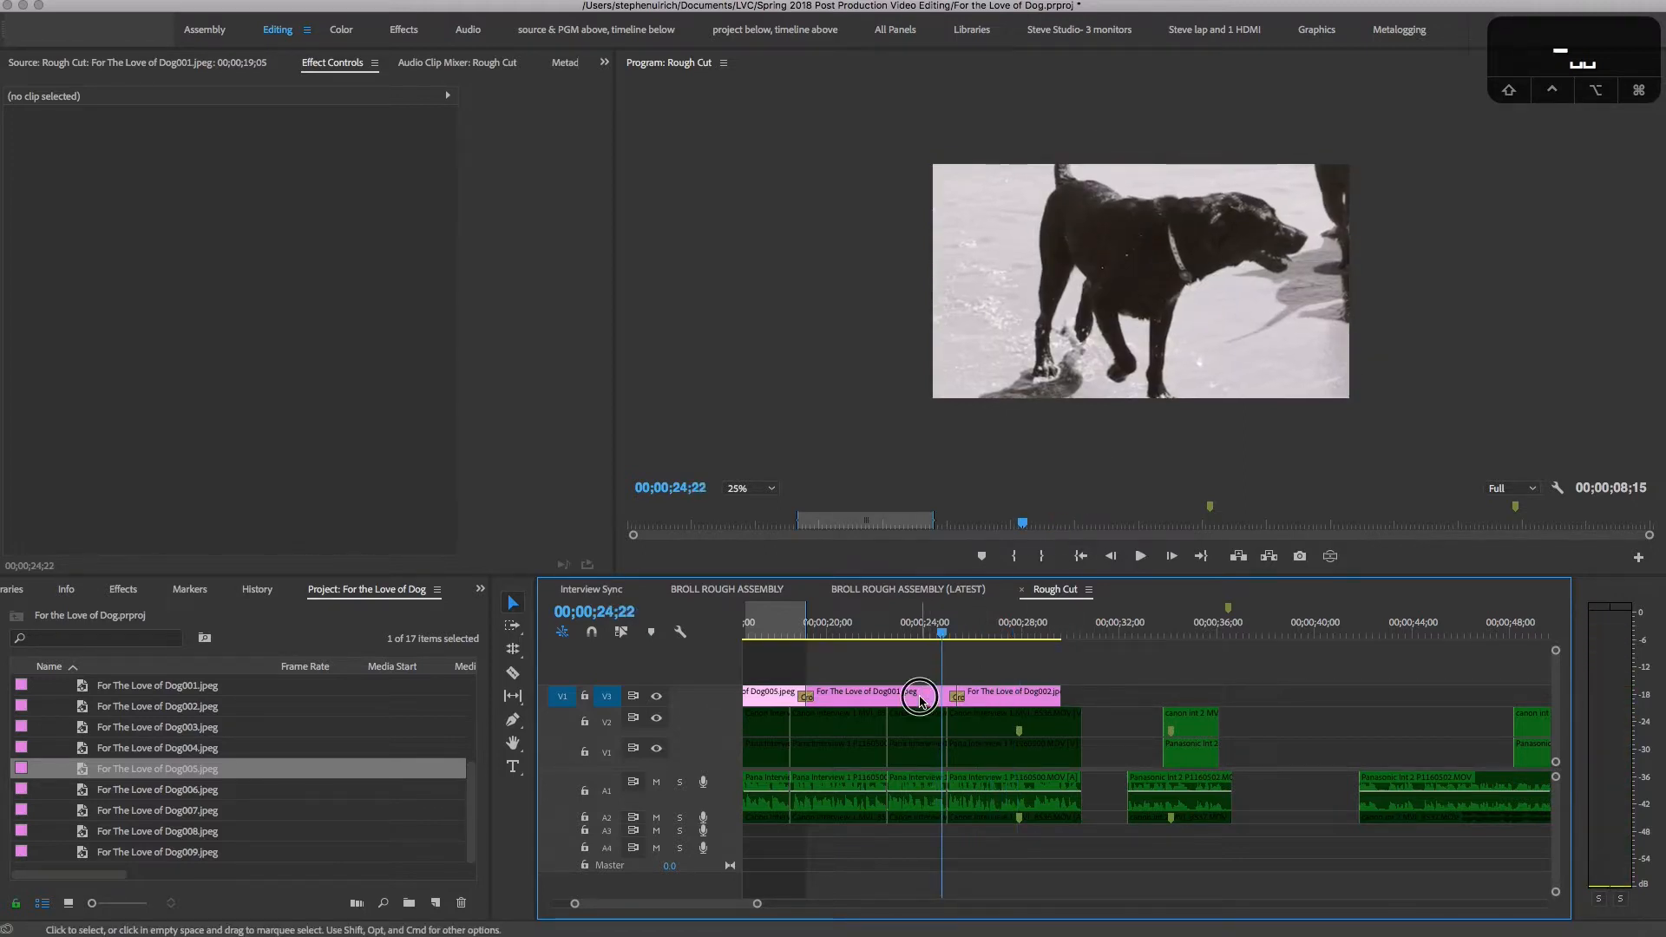
left_click_drag(581, 170, 604, 153)
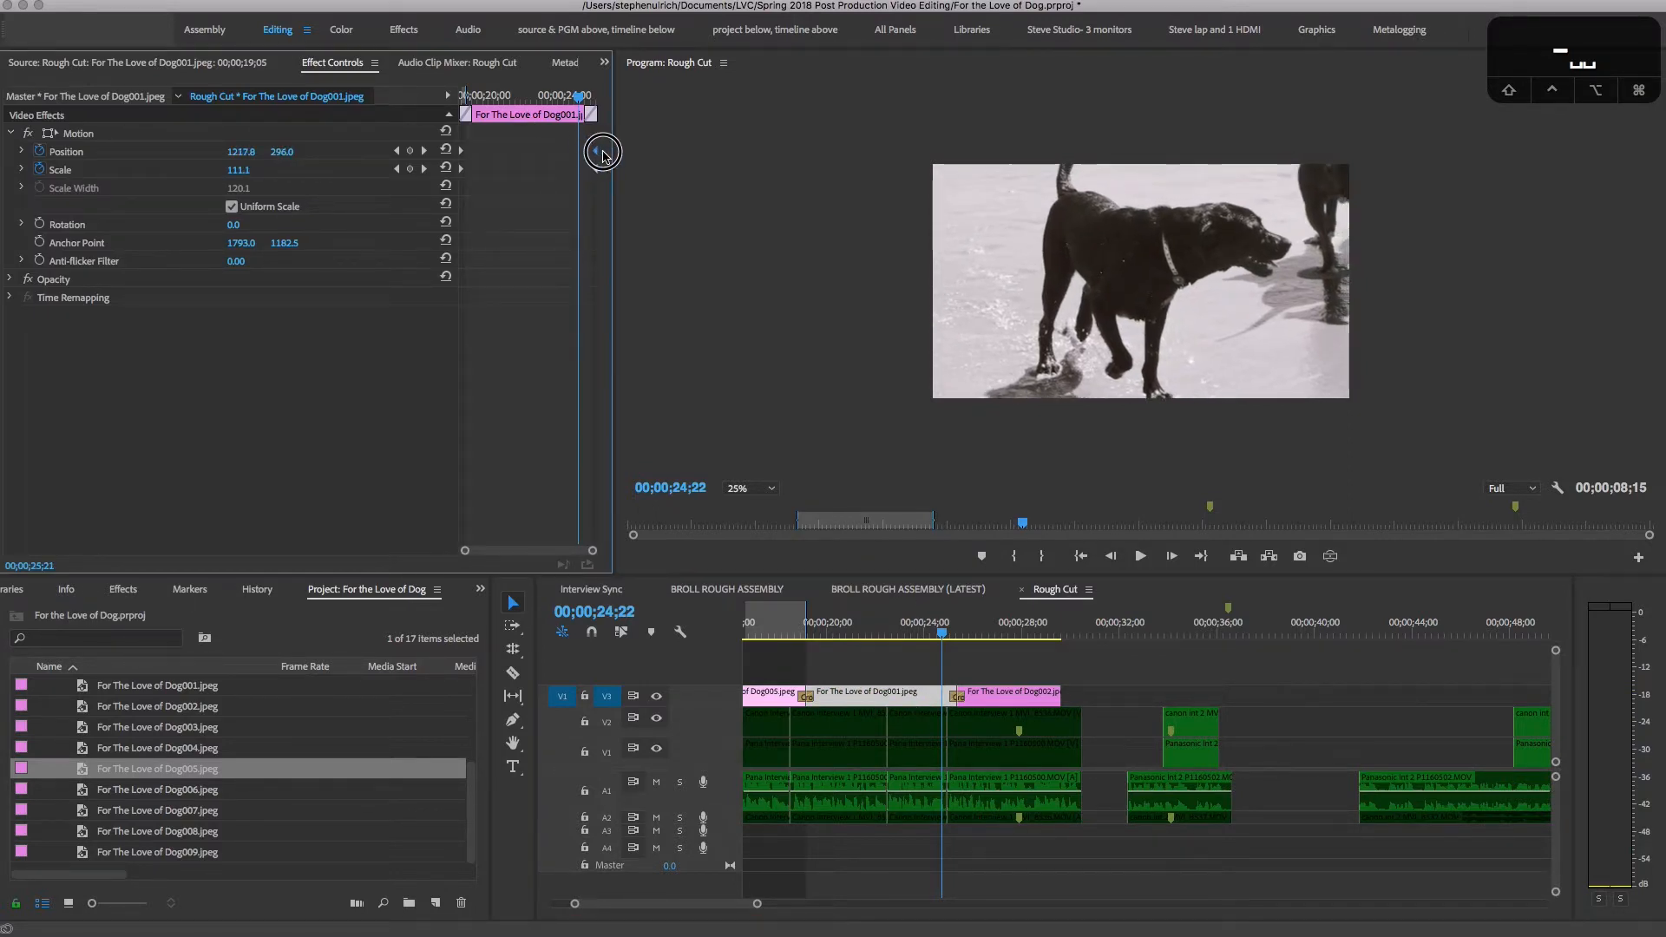
left_click(930, 631)
key("space")
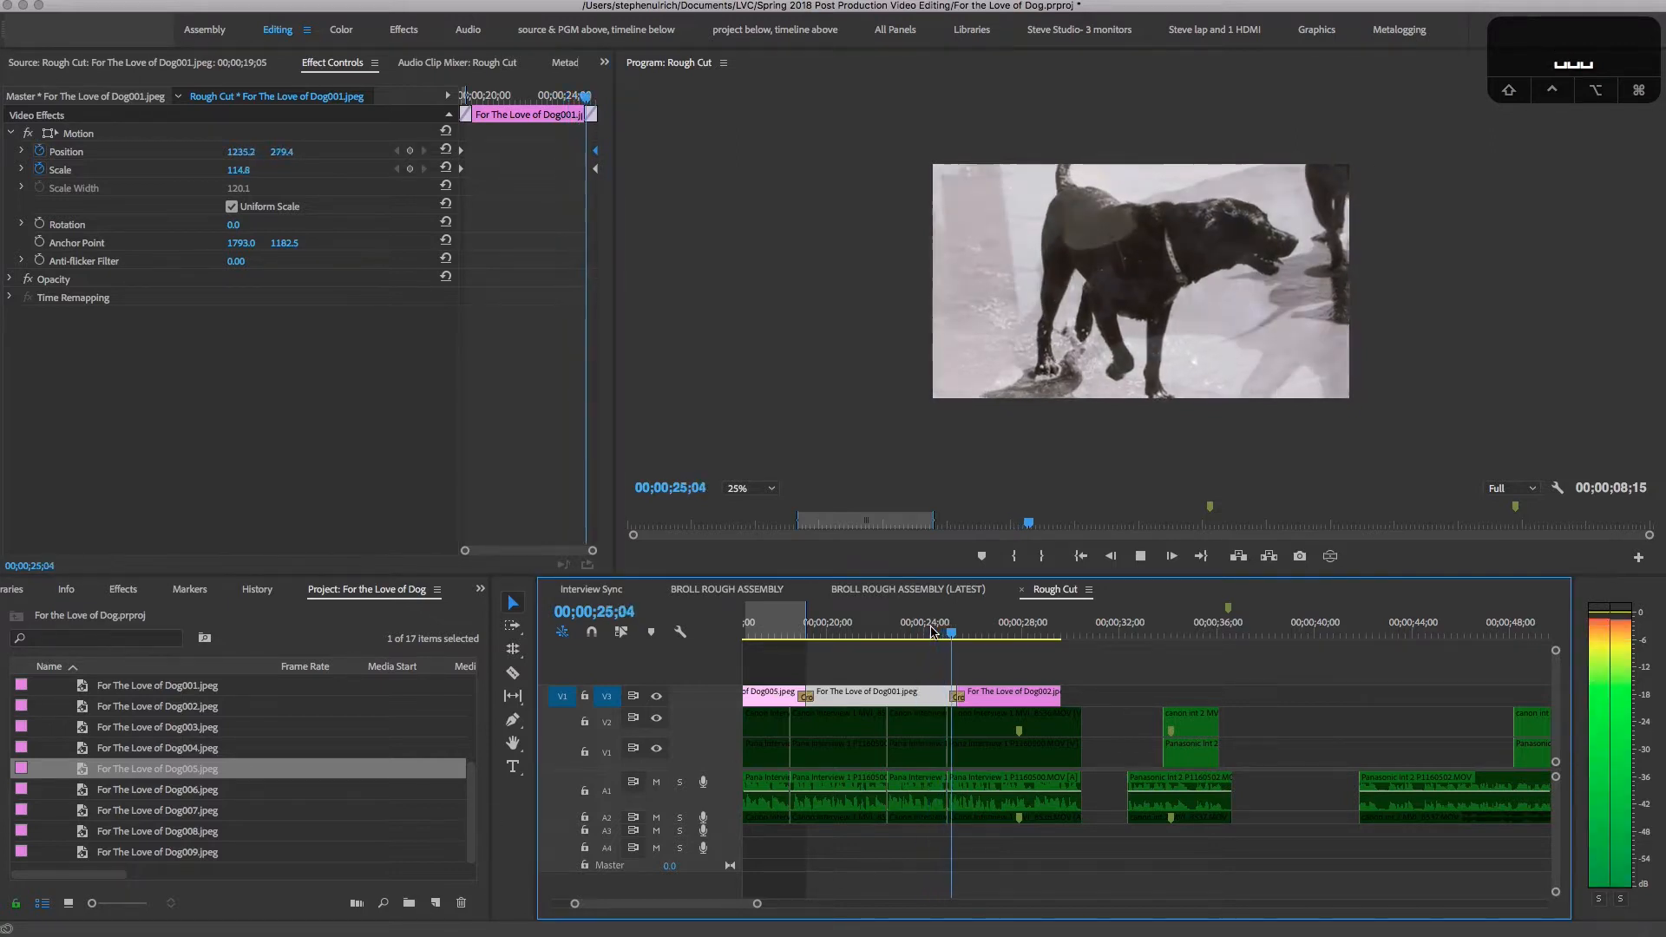
key("space")
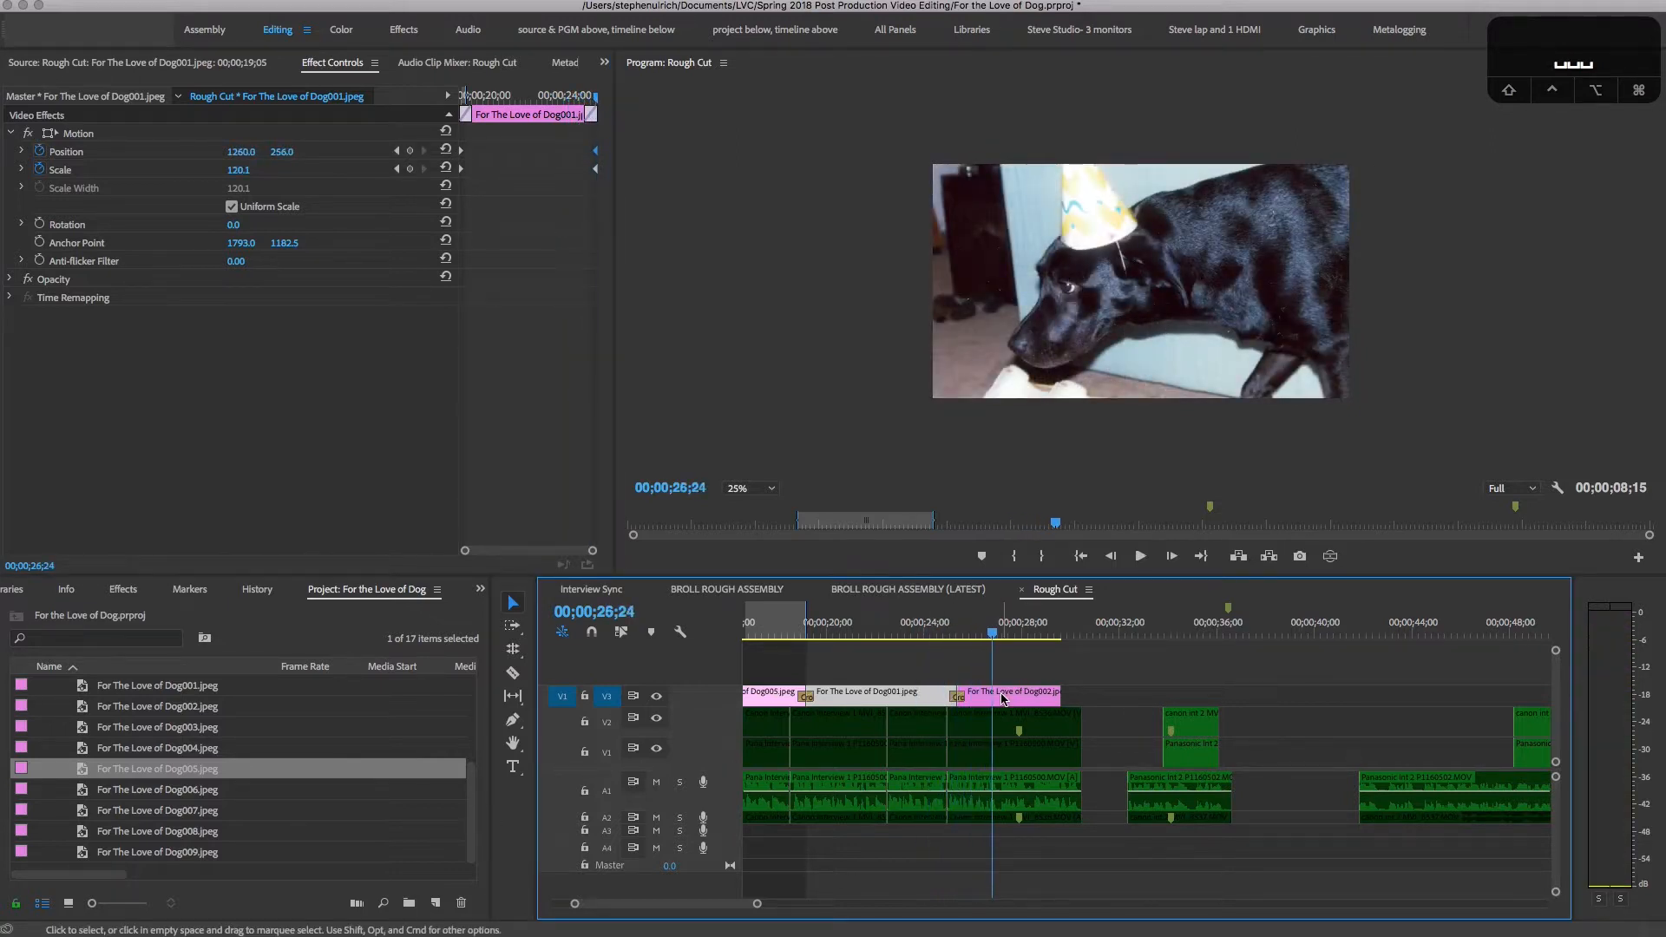
Add Position and Scale keyframes to Dog002 at 00;00;26;06 and again at 00;00;29;04.
left_click(1003, 696)
left_click_drag(987, 636, 977, 634)
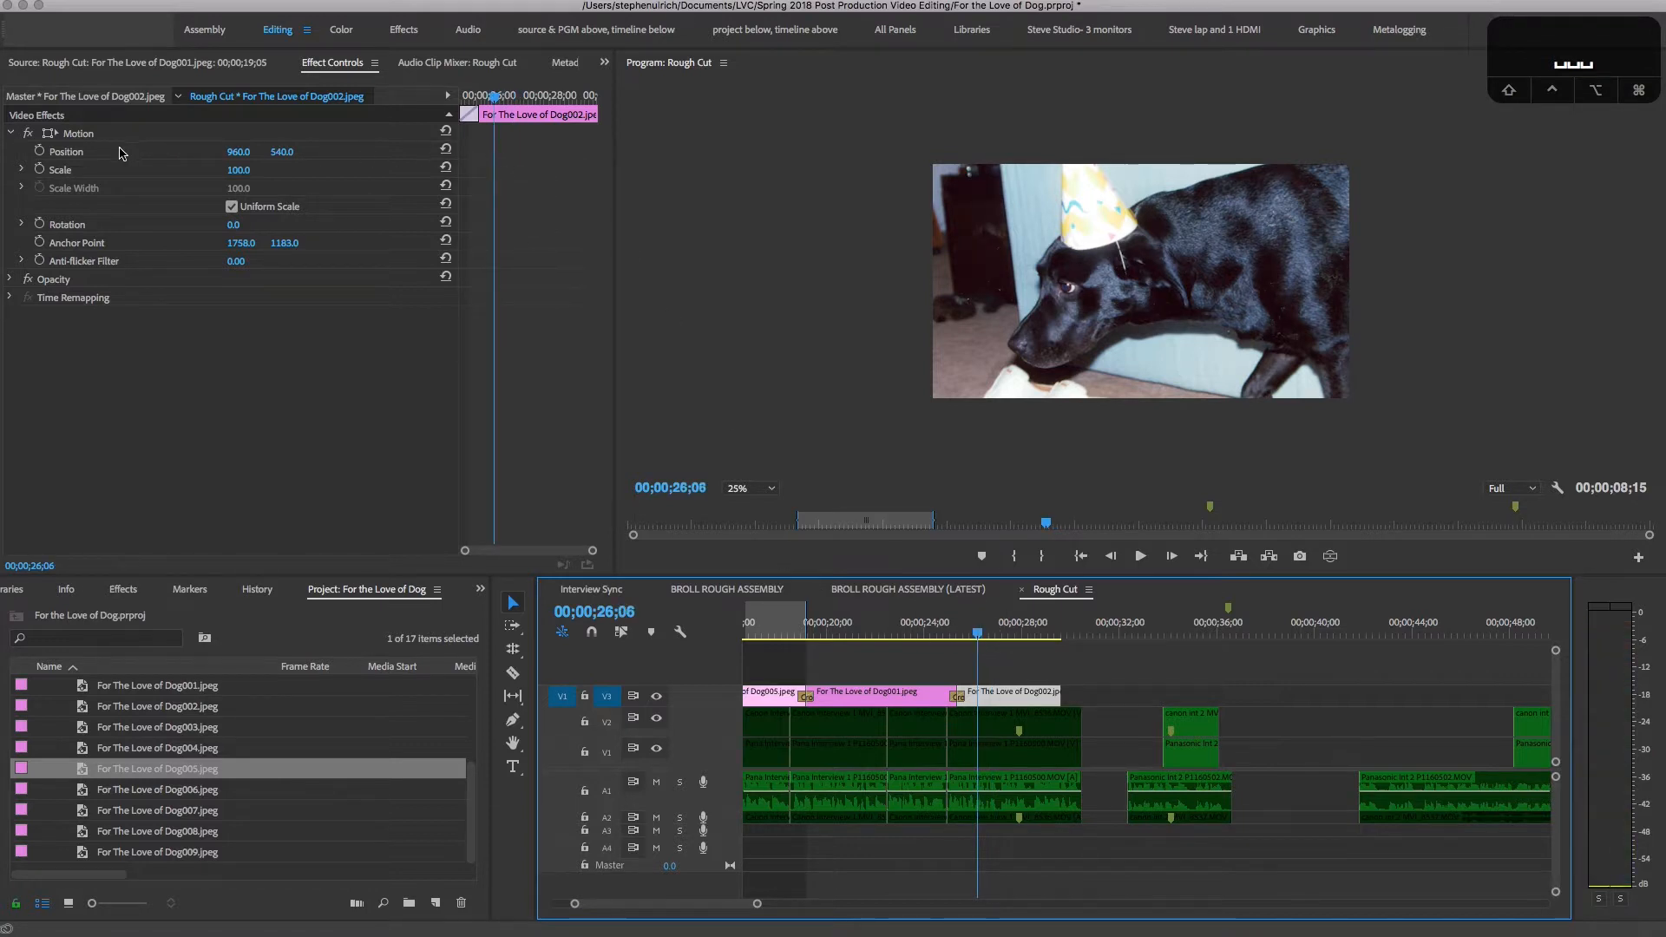
left_click(40, 152)
left_click(39, 169)
left_click(1047, 629)
left_click_drag(1047, 629, 1051, 630)
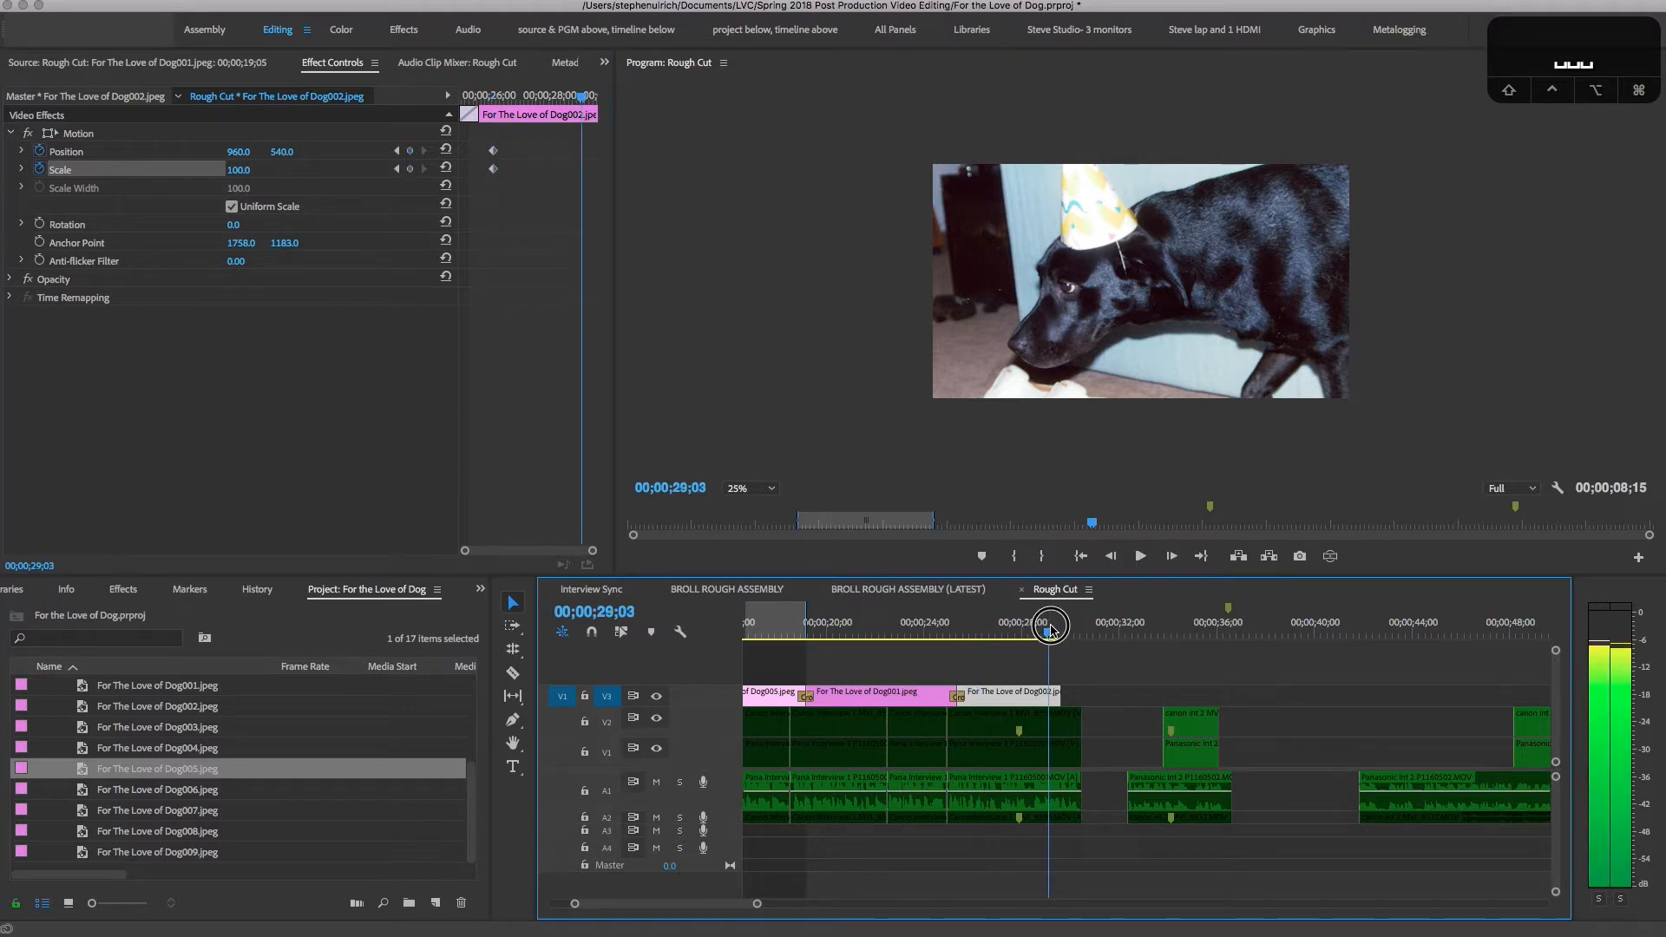
left_click(410, 152)
left_click(411, 169)
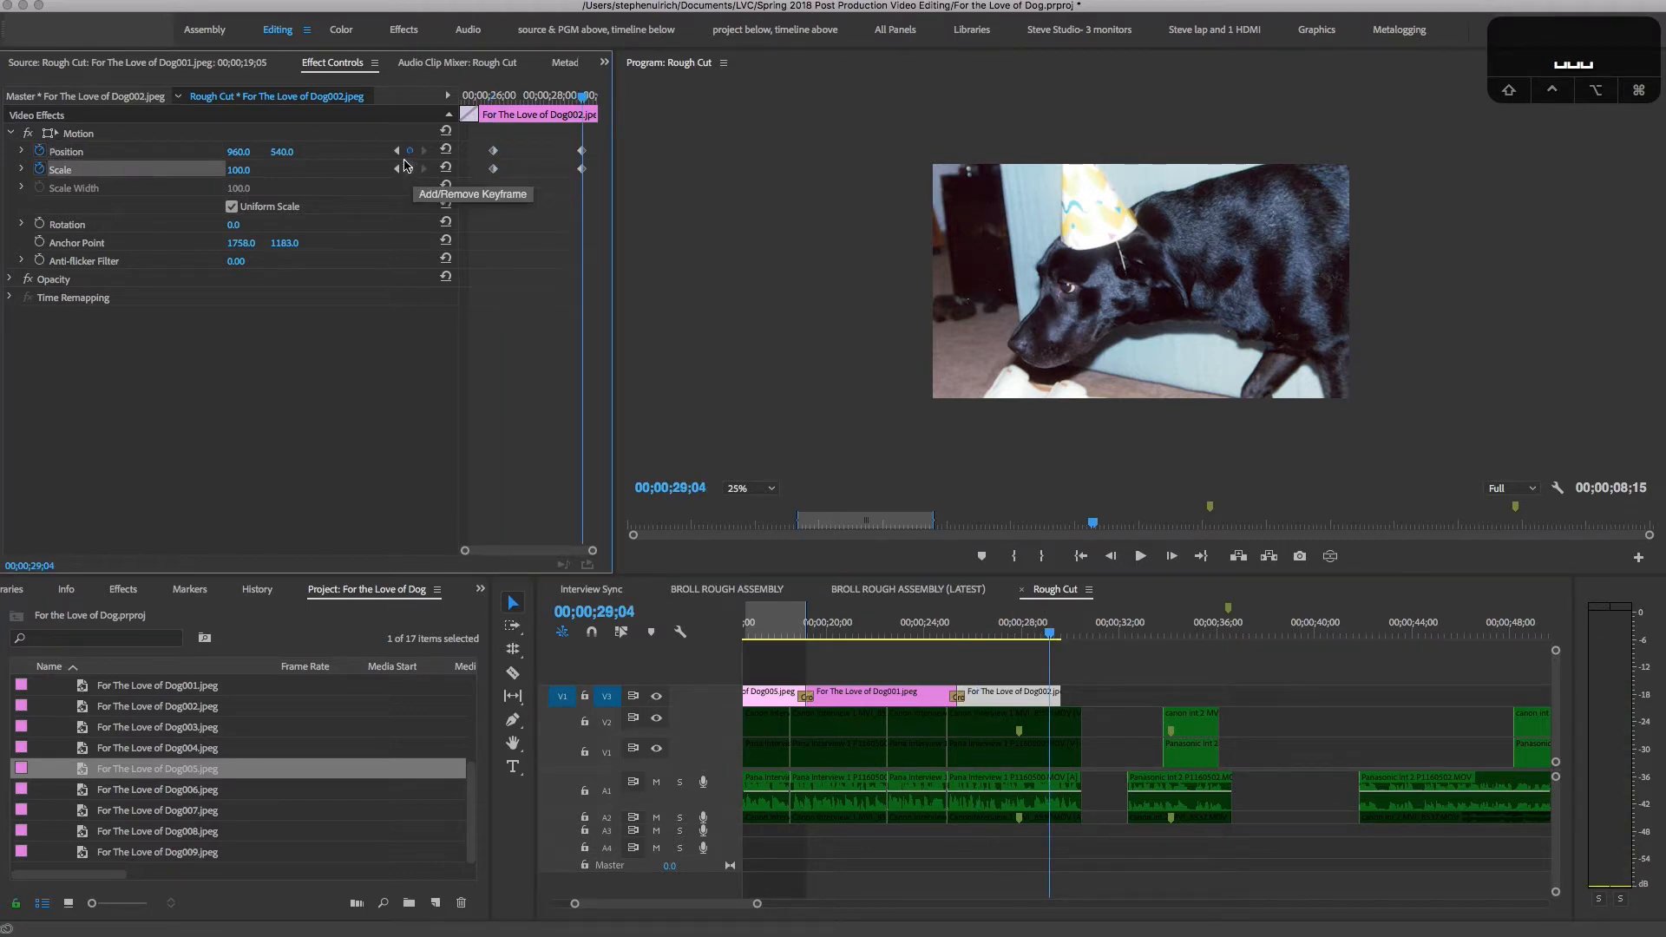
Scale Dog002 down to about 85.7 at its last keyframe and compare the framing at both keyframes.
left_click(397, 168)
left_click(999, 352)
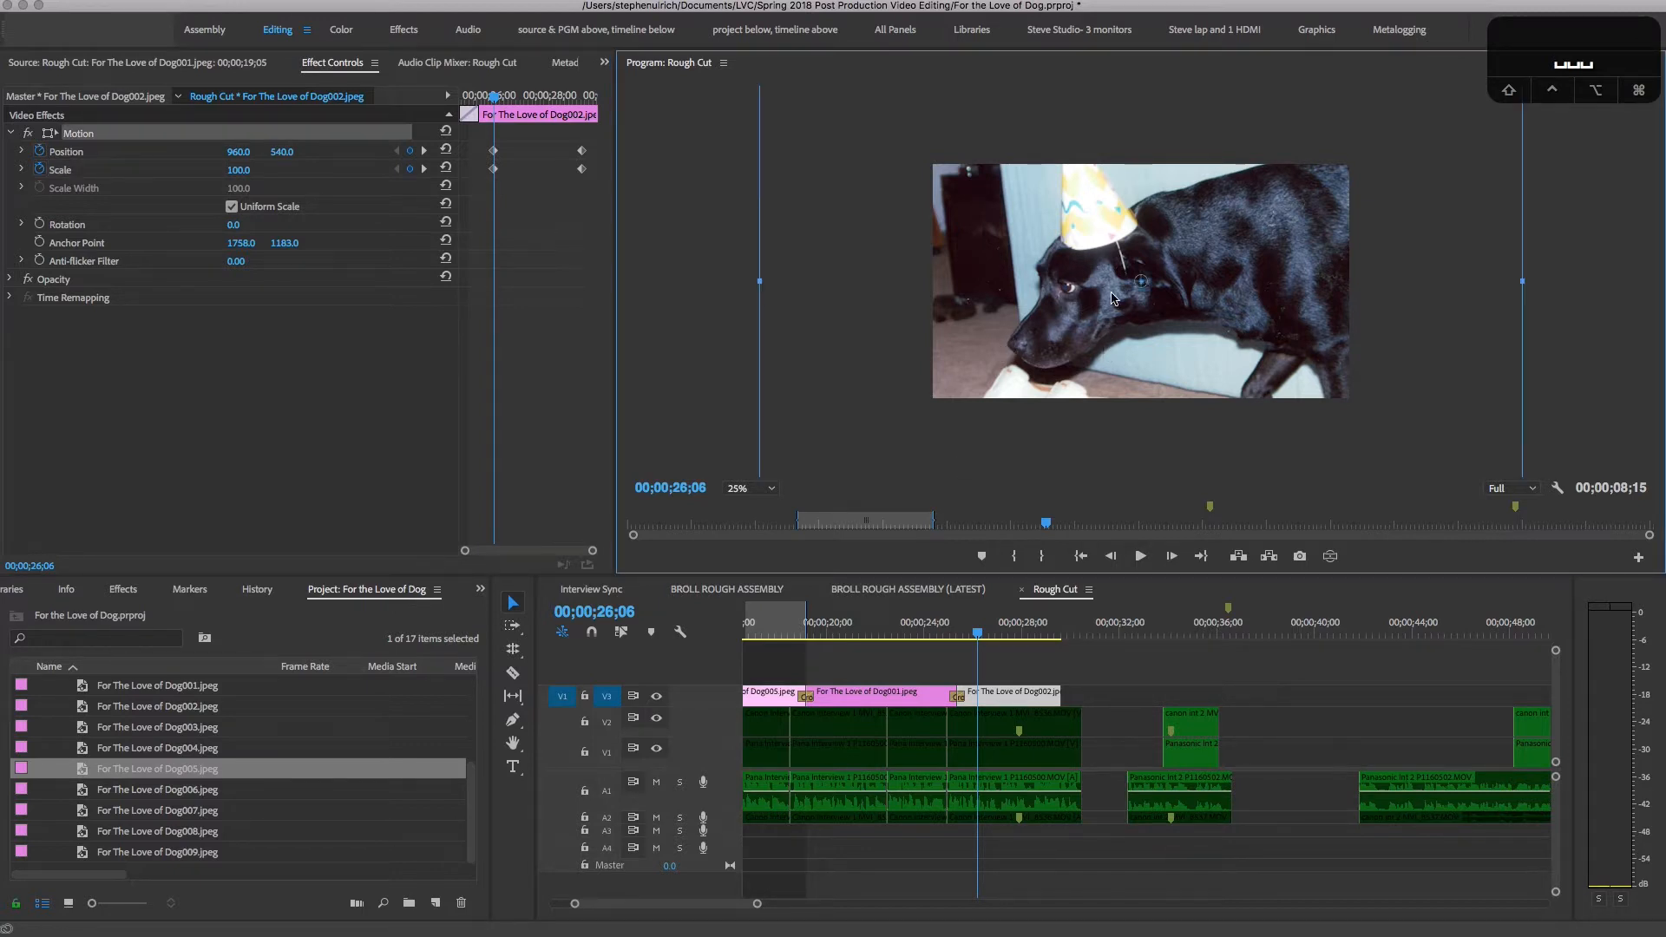
left_click(425, 171)
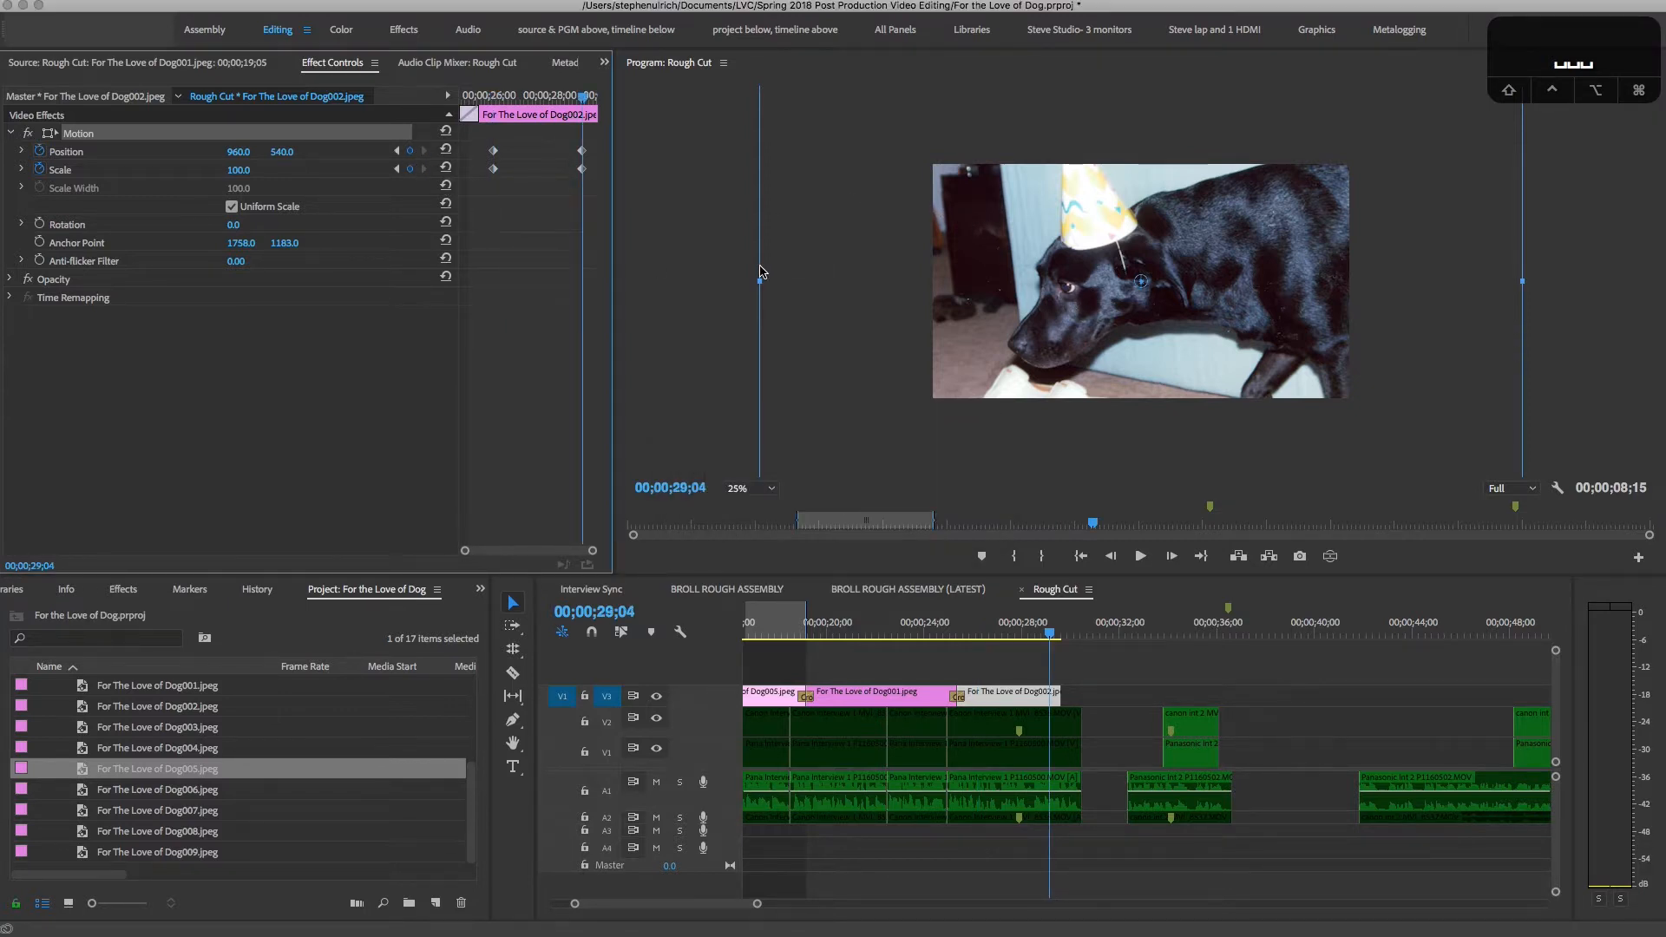
left_click_drag(761, 278, 884, 276)
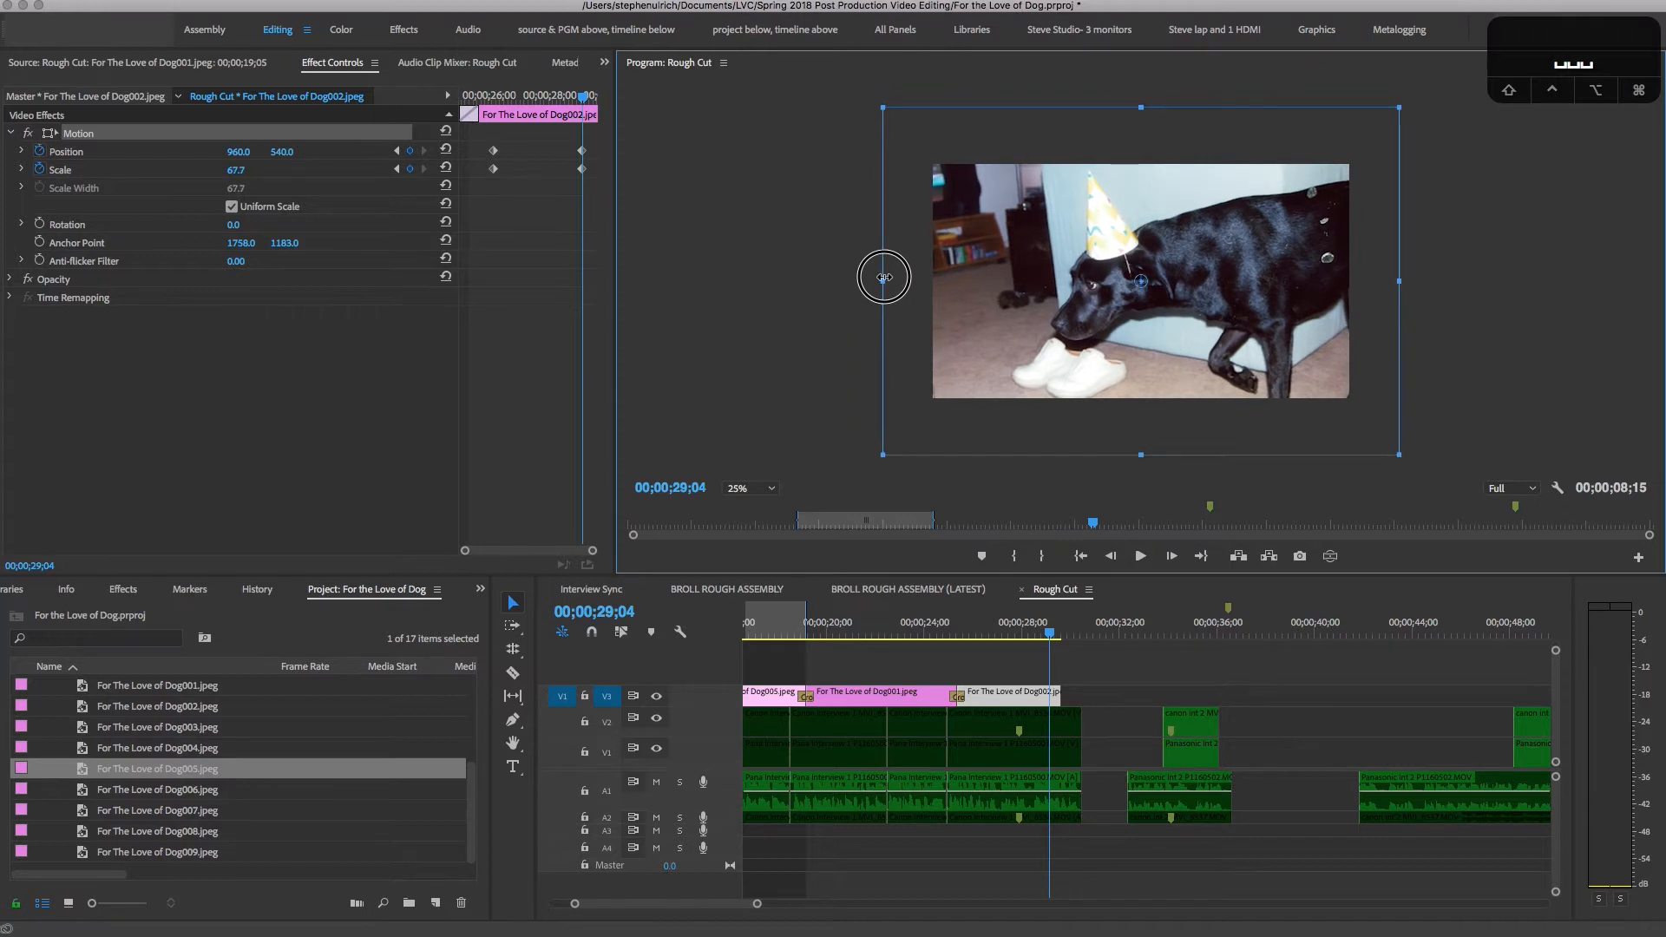
left_click_drag(874, 276, 816, 276)
left_click(397, 170)
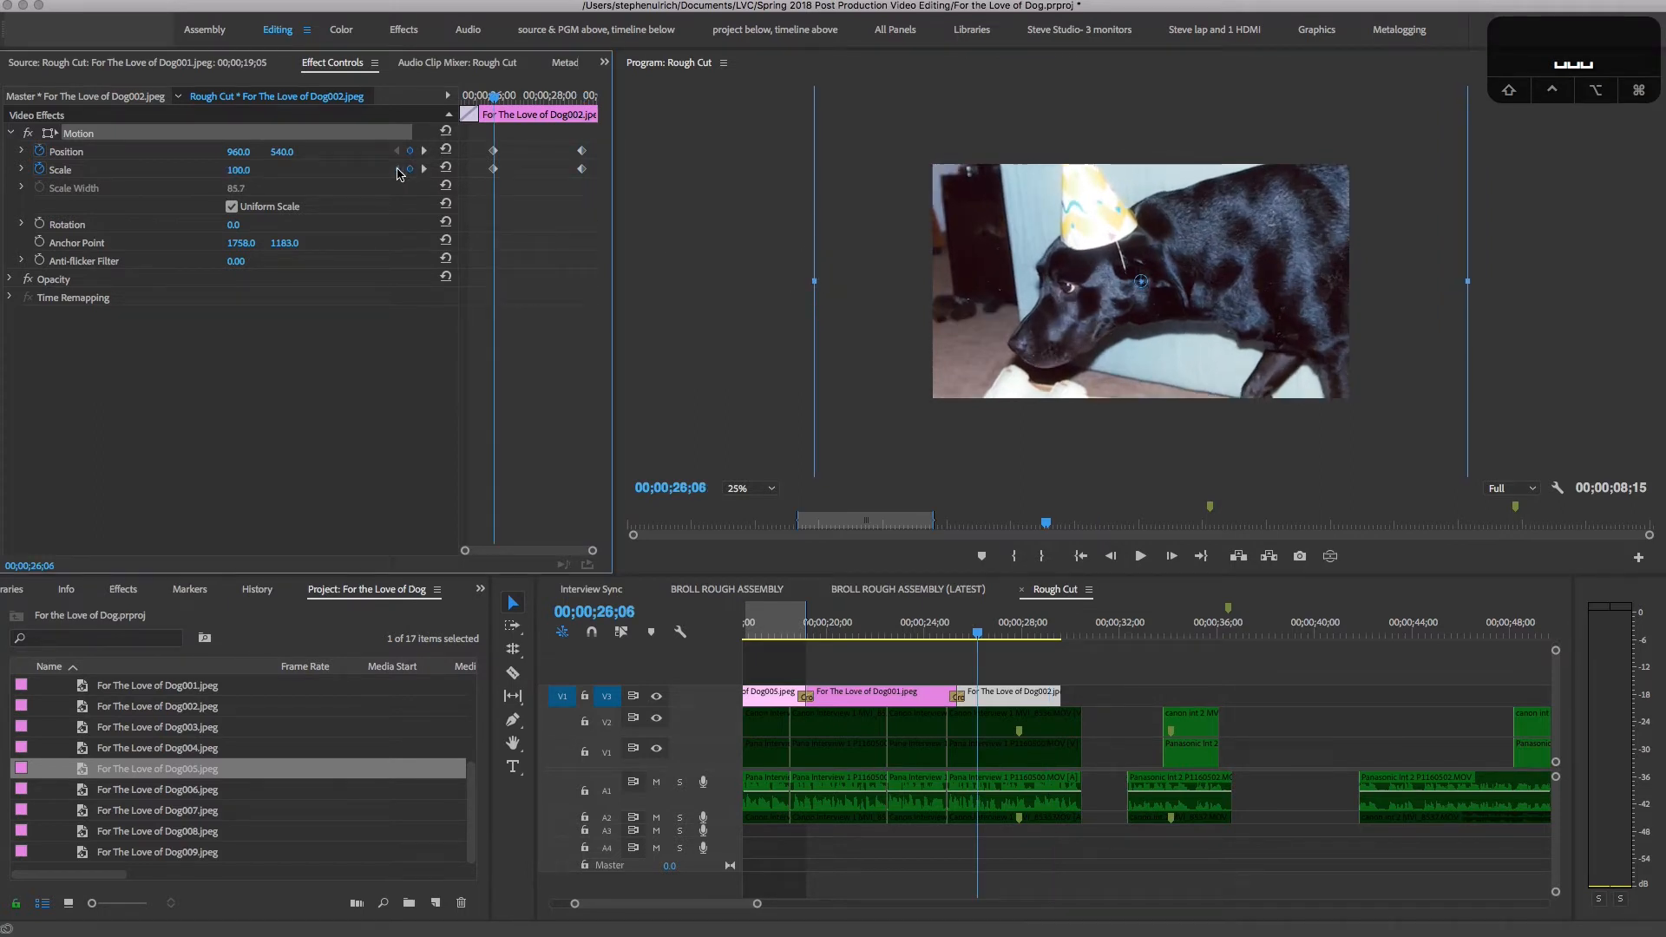
left_click(426, 169)
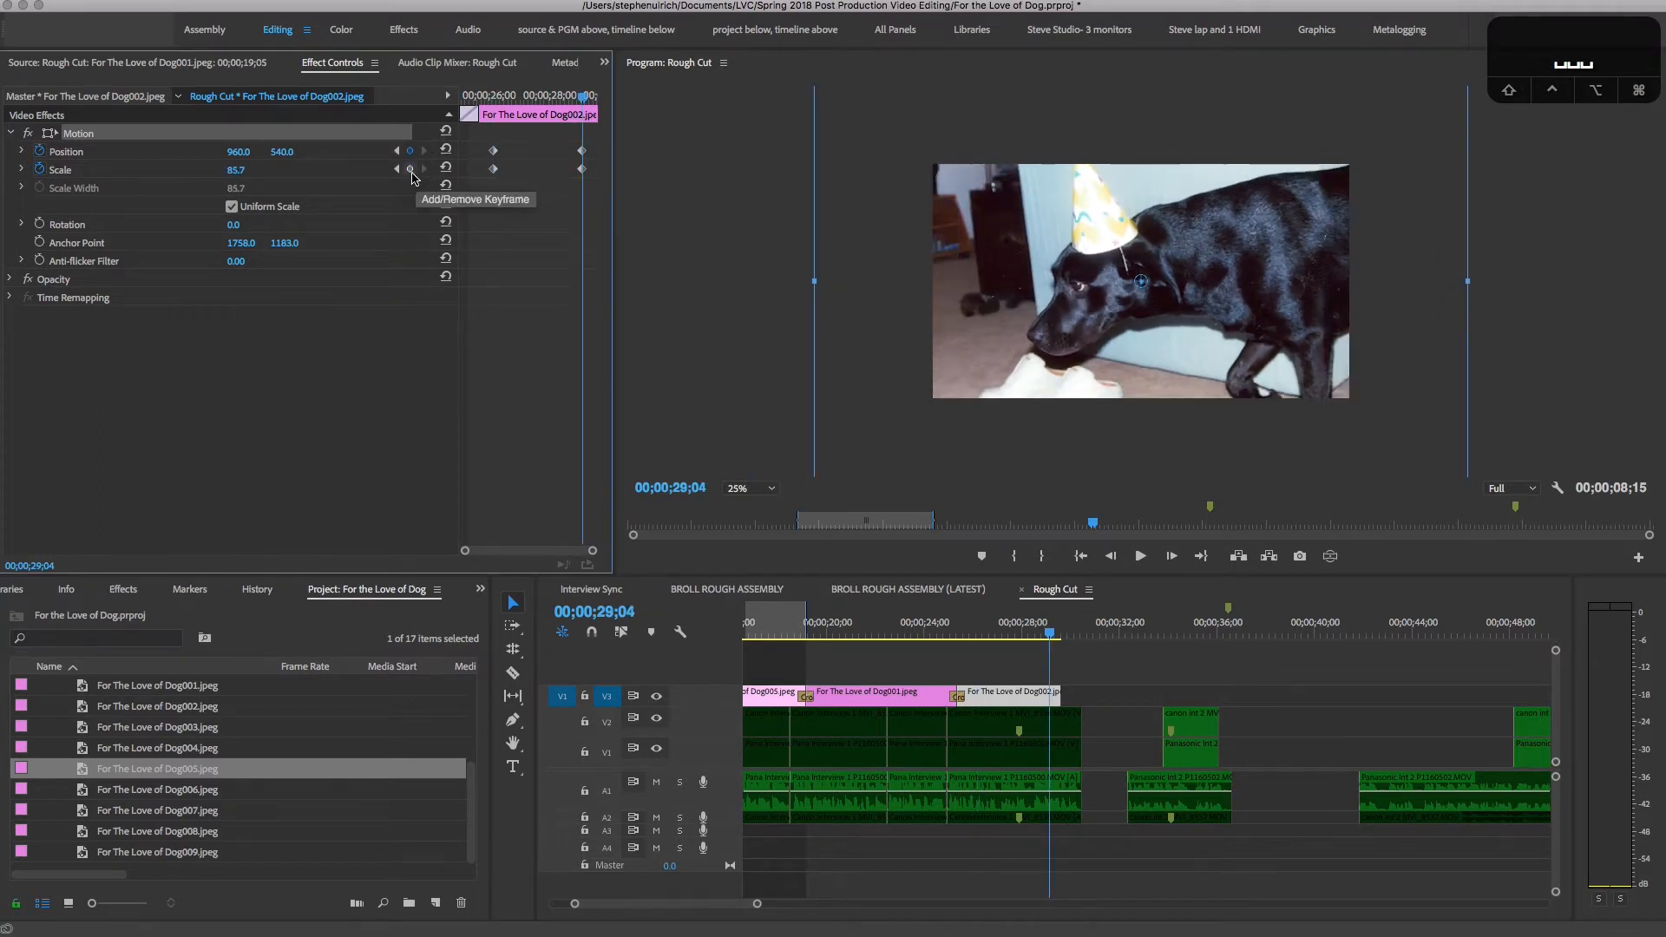
Move Dog002's first Position and Scale keyframes to the start of its opening dissolve and its last pair to the clip's end.
left_click(396, 169)
left_click_drag(495, 174, 443, 154)
mouse_move(582, 152)
left_mouse_down()
mouse_move(613, 149)
mouse_move(607, 167)
left_mouse_up()
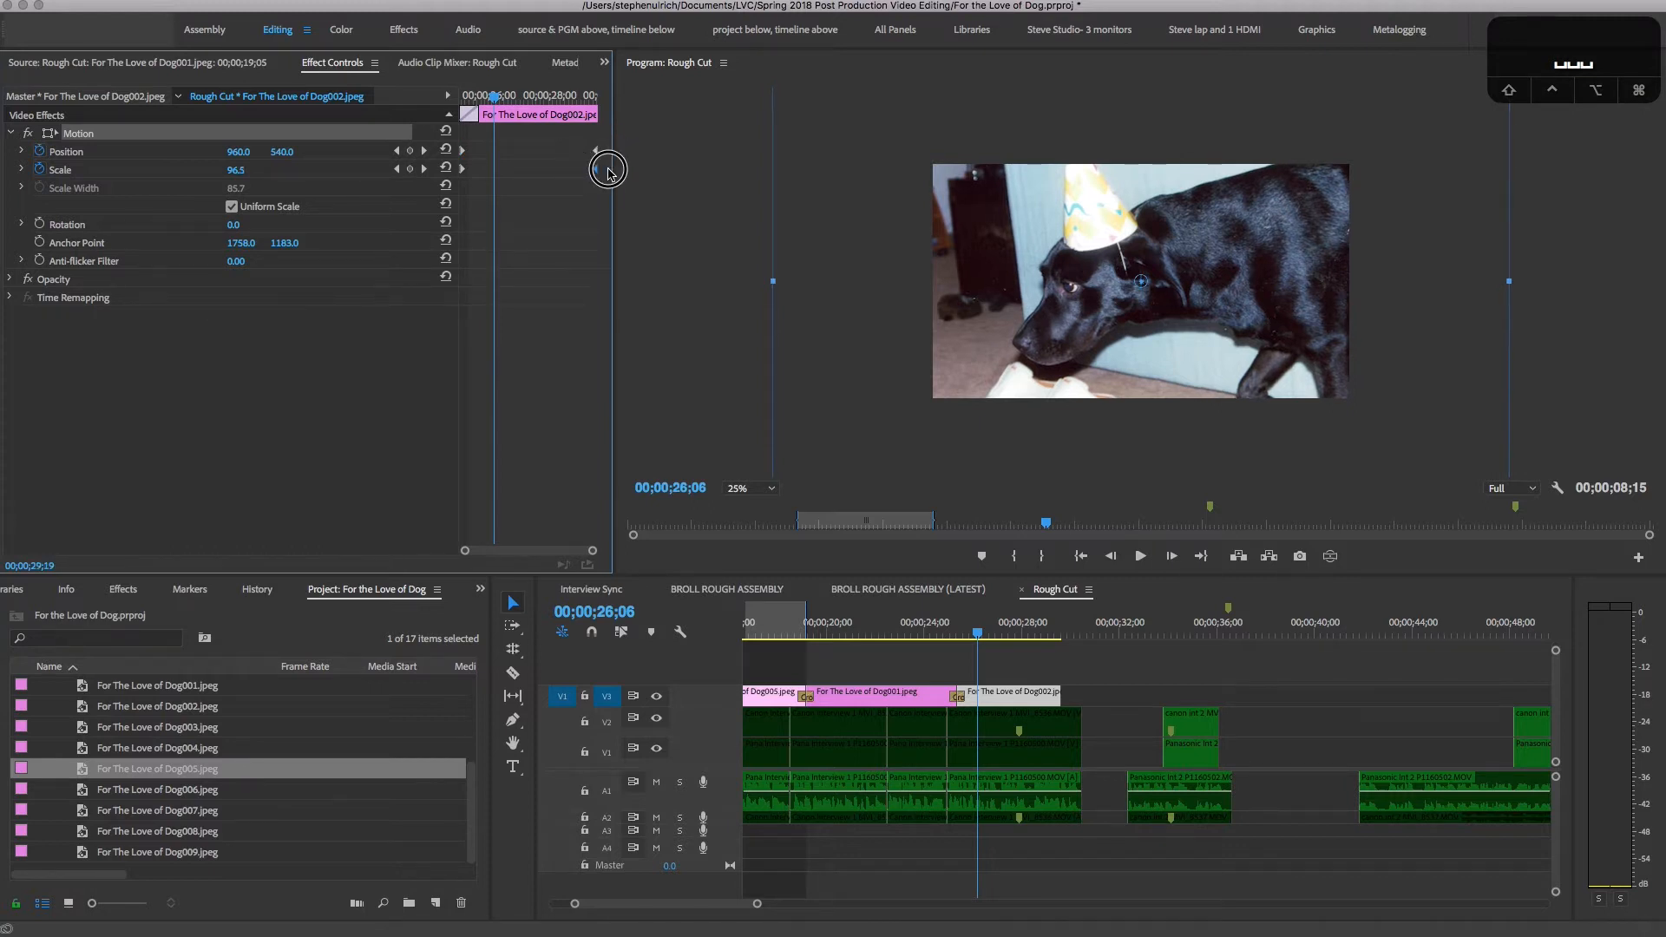
Apply the default transition to the end of Dog002 and play from late in Dog001 through the closing fade.
right_click(1063, 695)
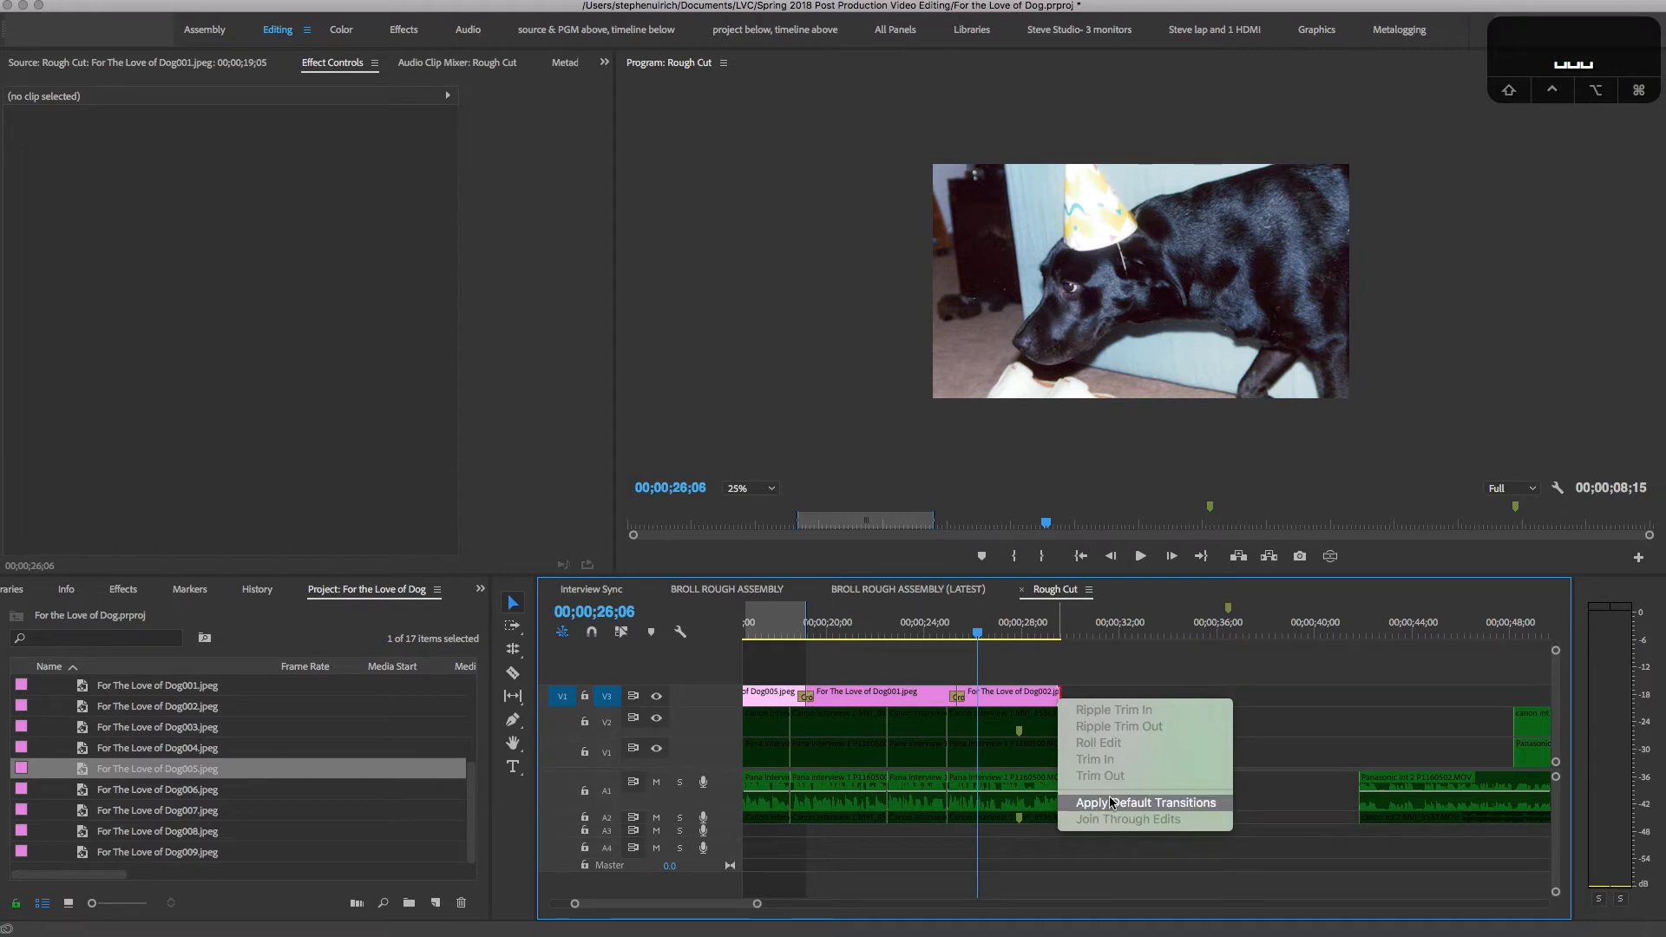
left_click(1110, 796)
left_click(936, 631)
left_click(993, 663)
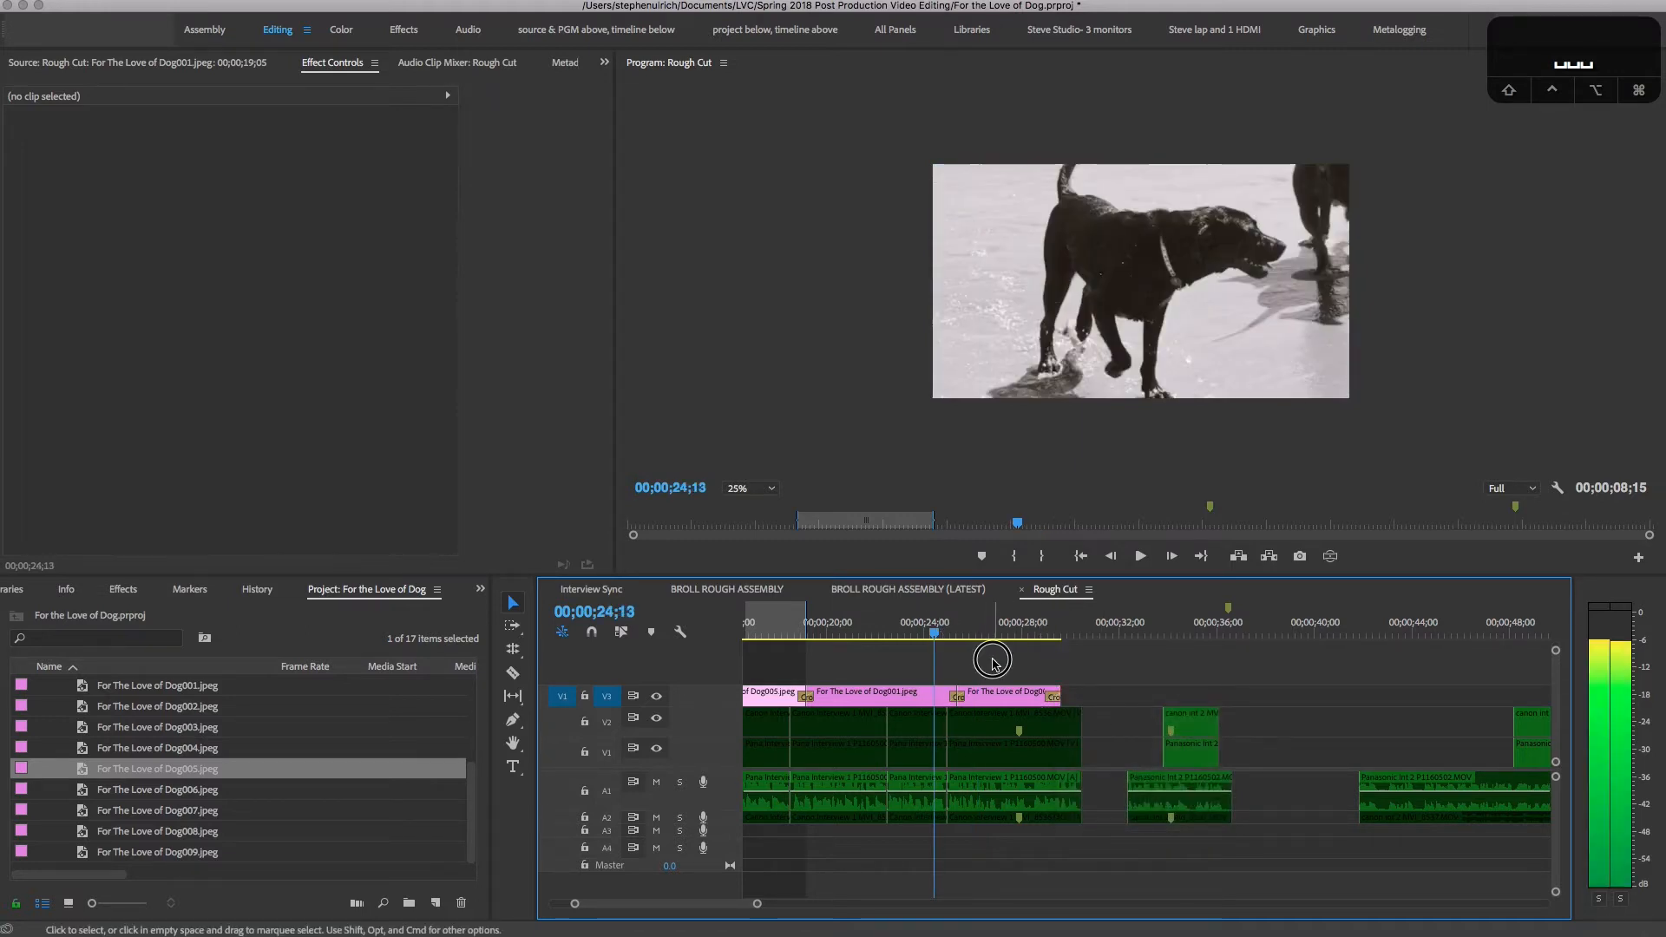
key("space")
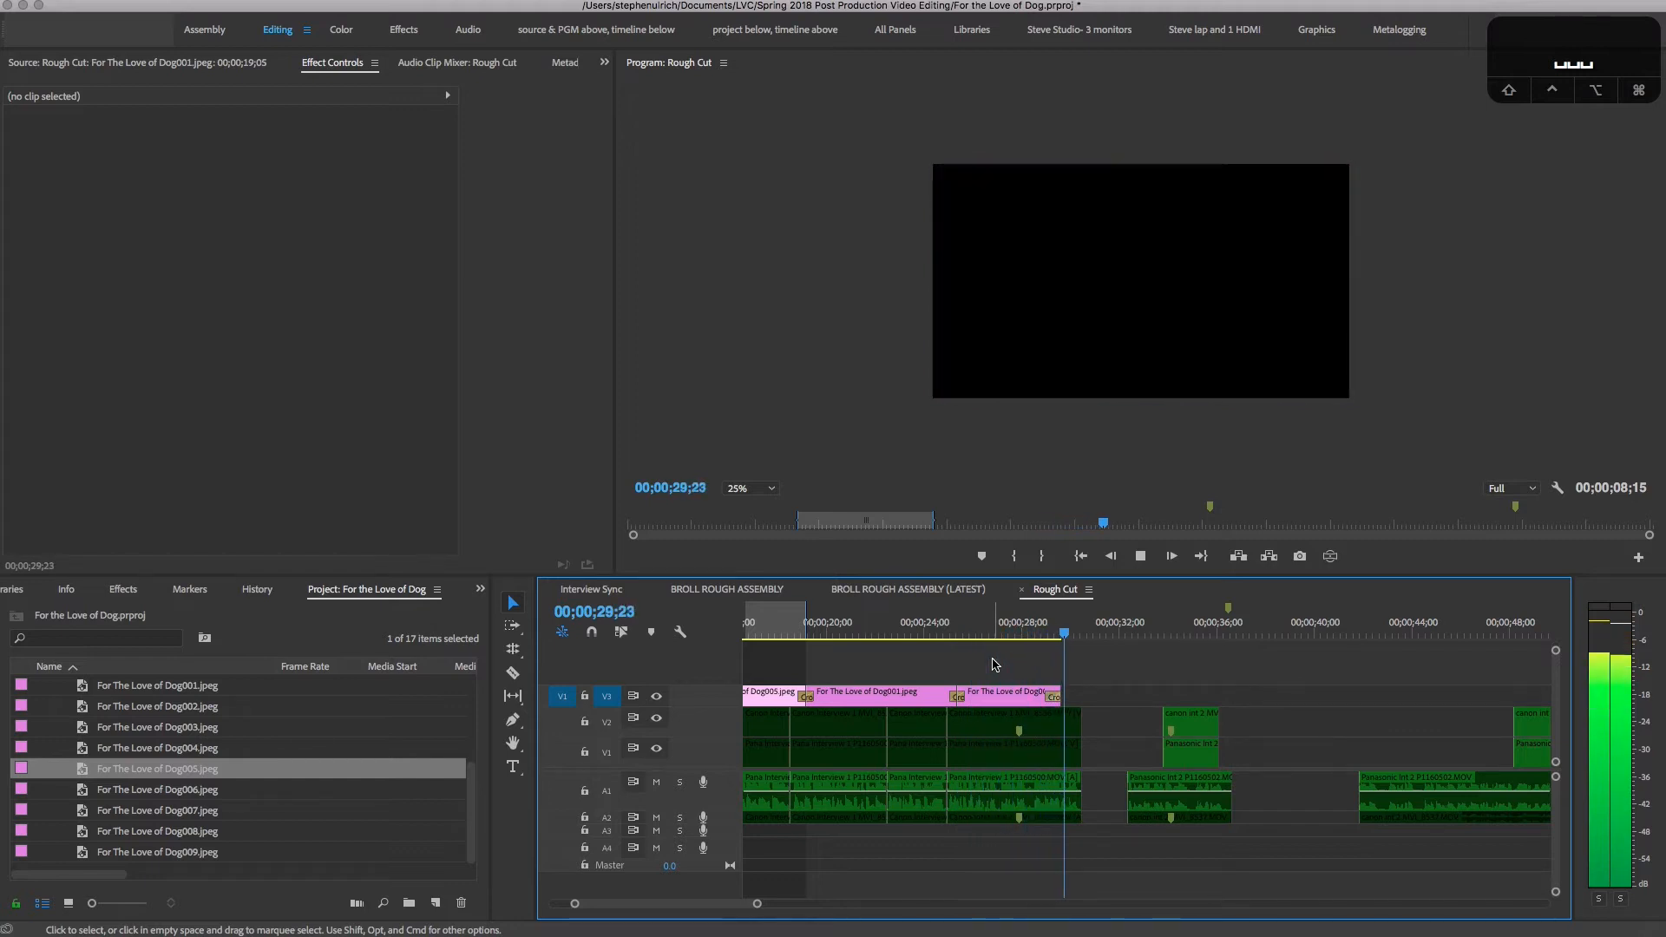
key("space")
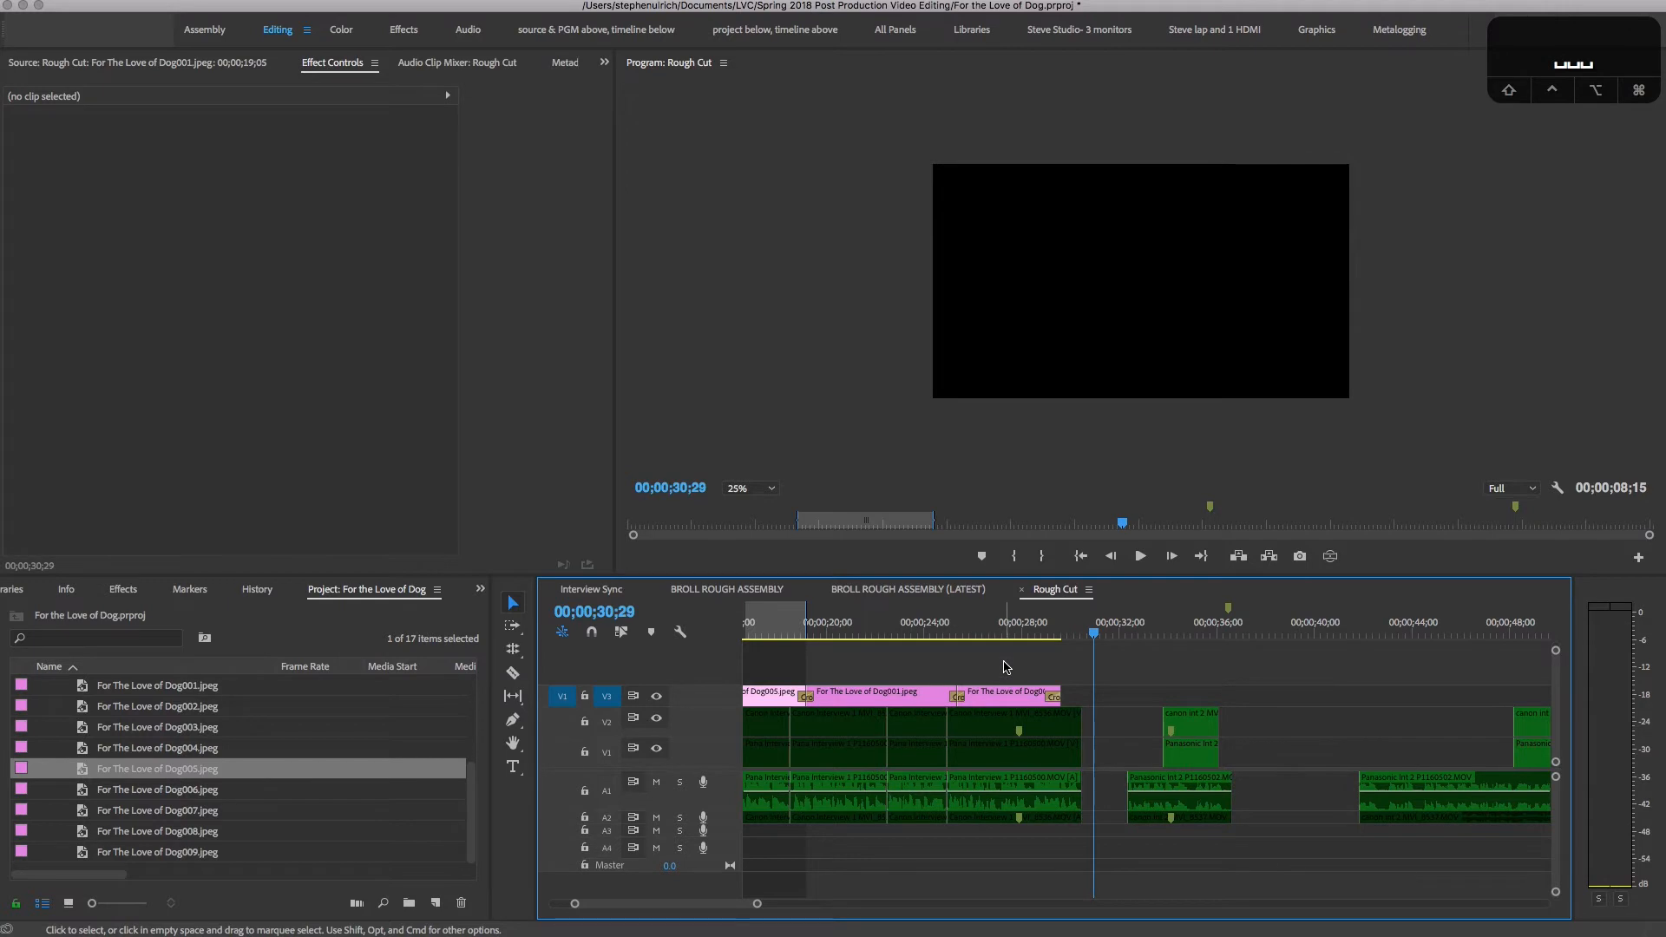
key("minus")
left_click(940, 640)
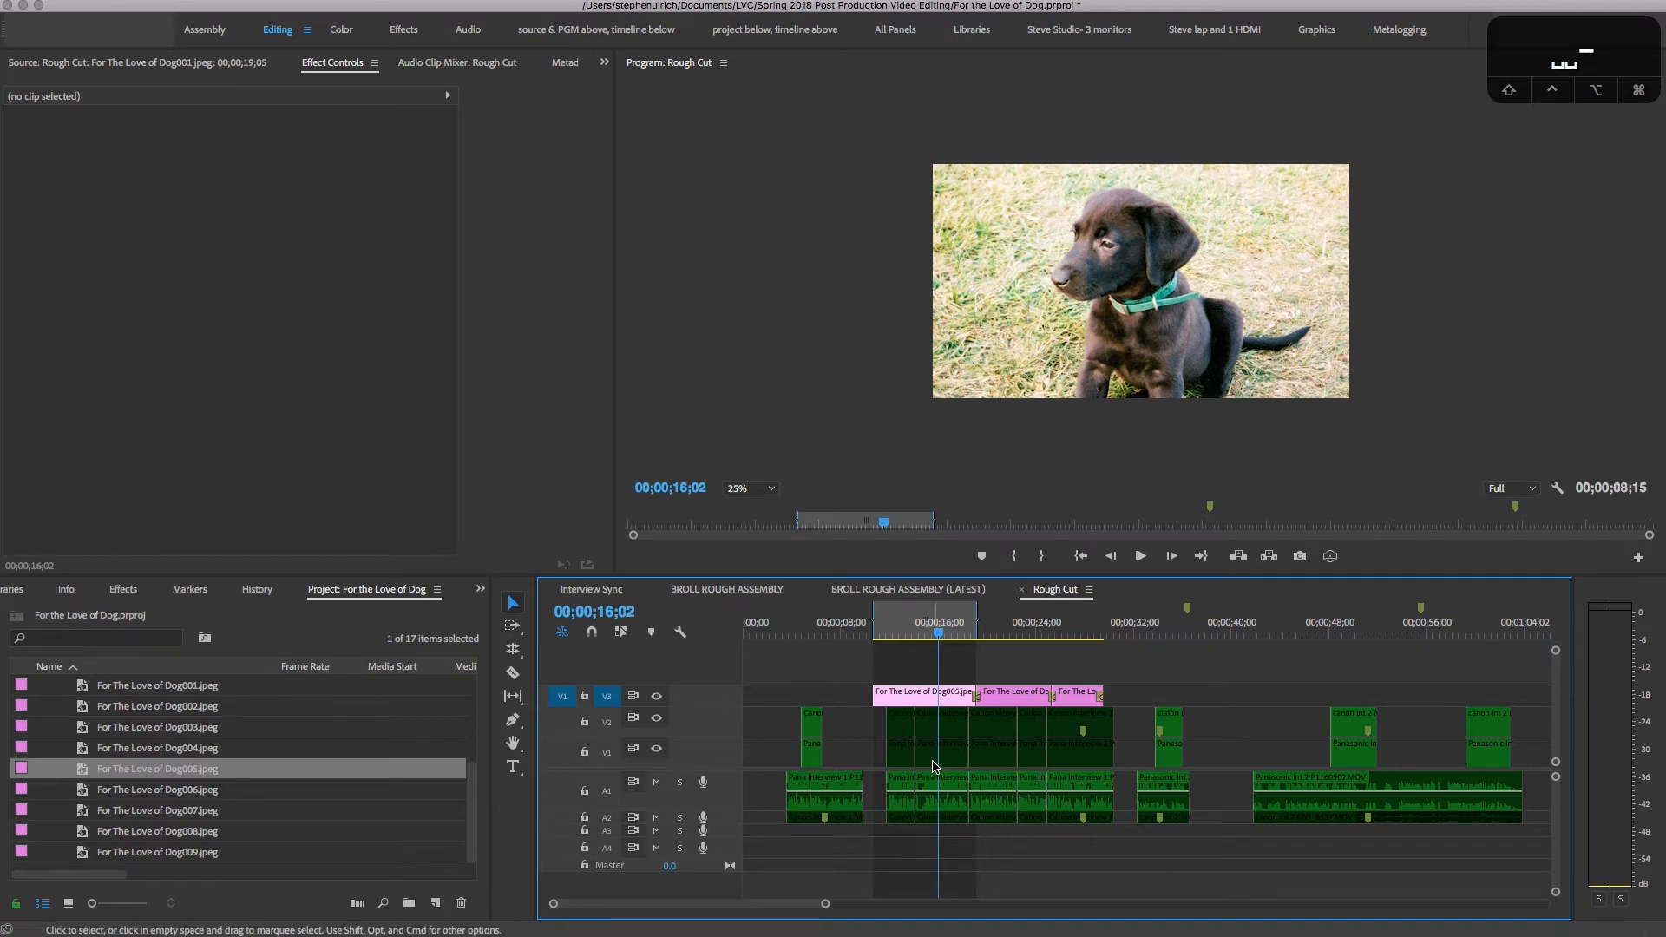
mouse_move(661, 927)
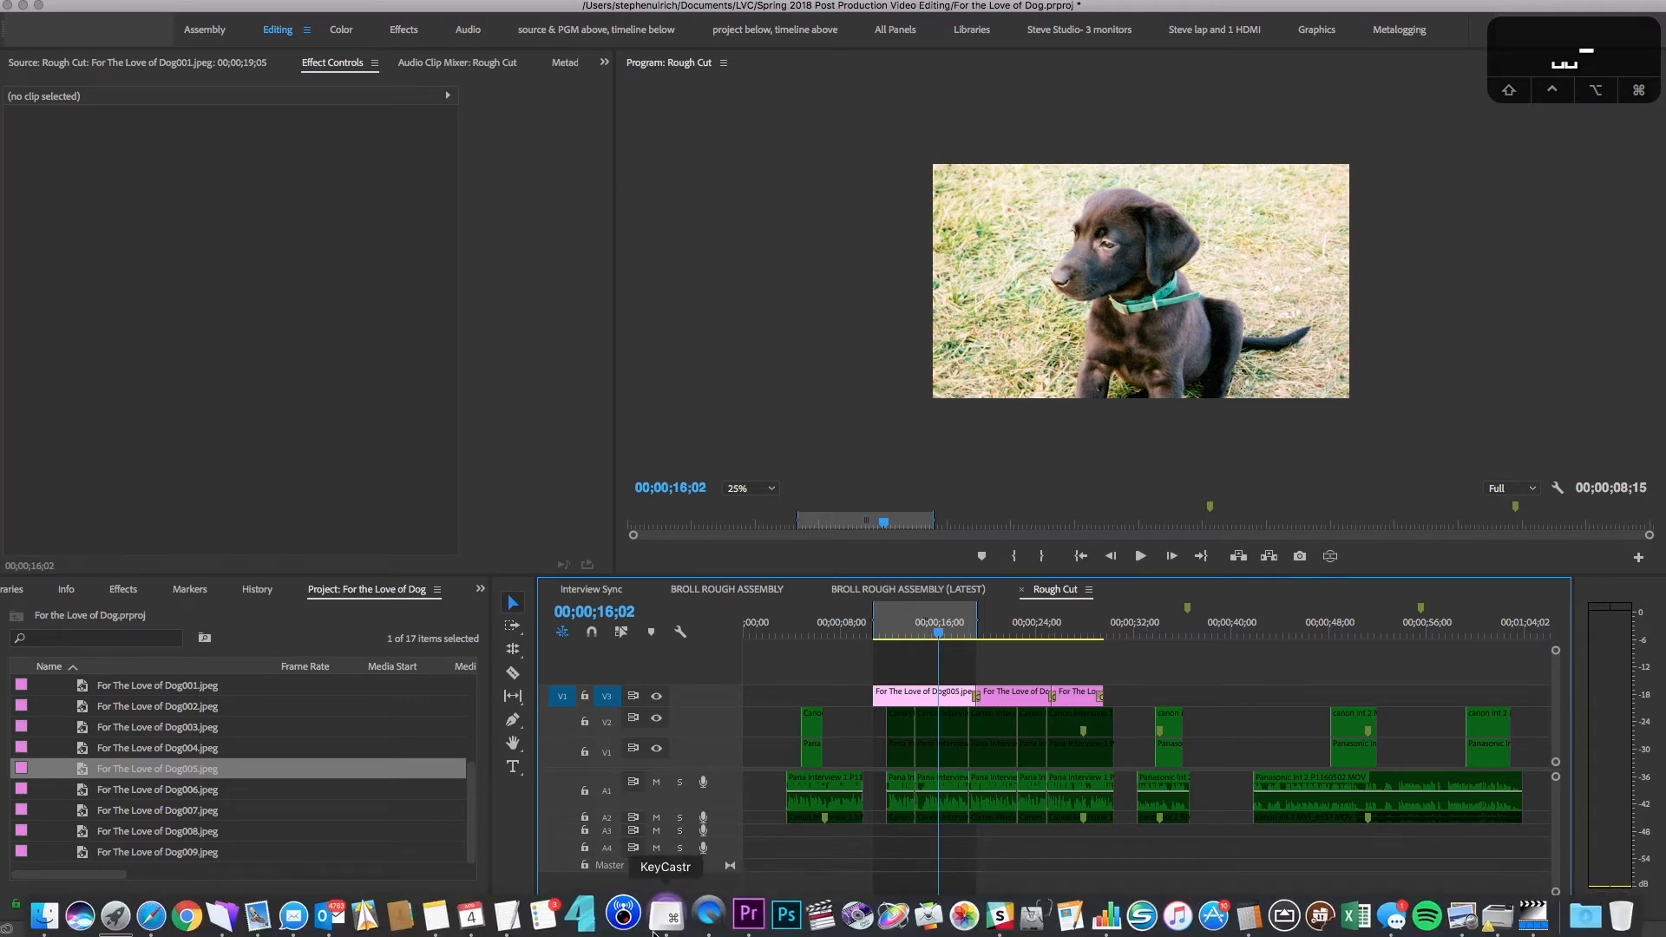